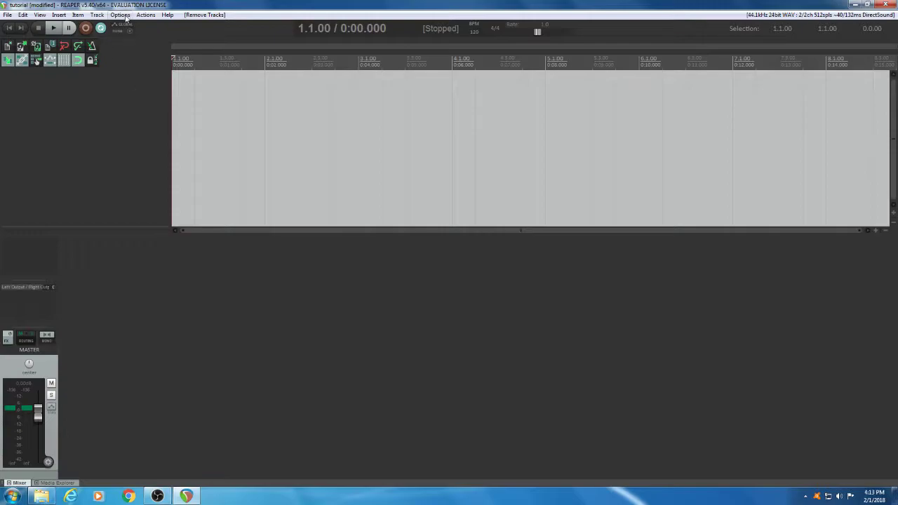
- Review the available audio systems in the audio device preferences and keep DirectSound selected
left_click(119, 14)
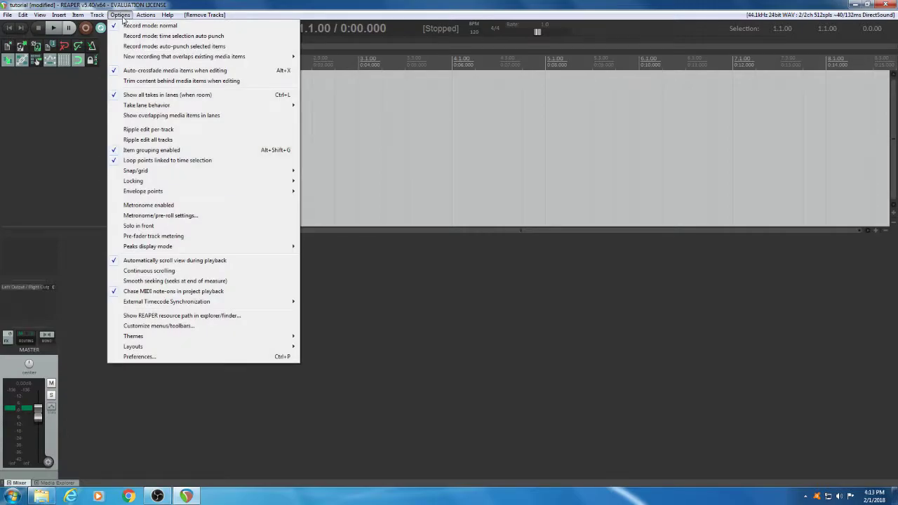
left_click(130, 358)
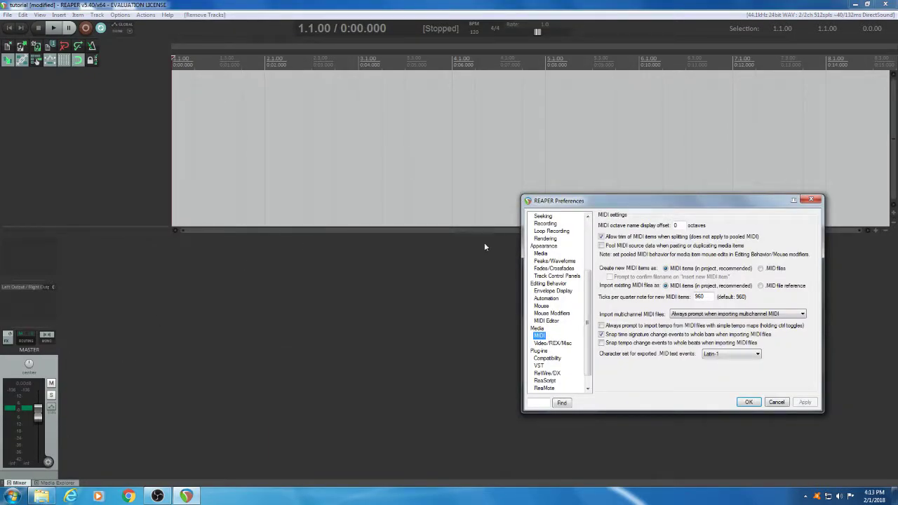
scroll(592, 306, "up", 5)
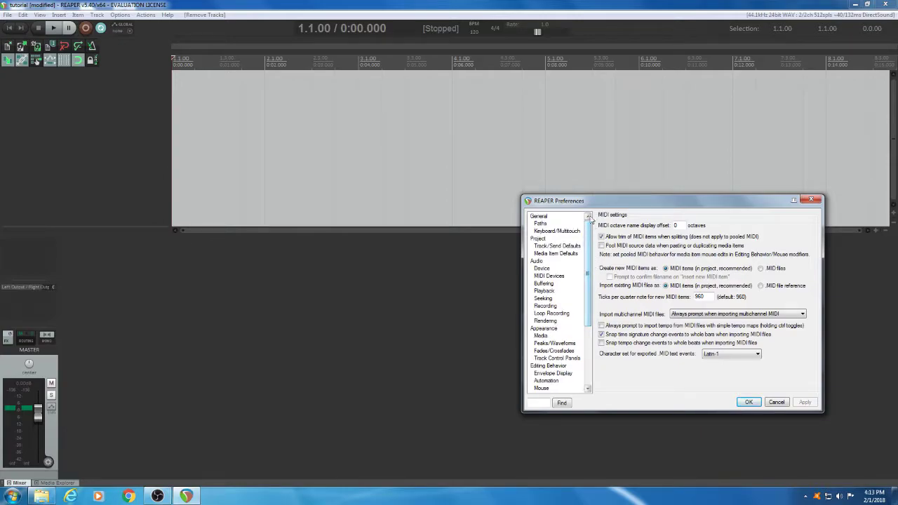
left_click(542, 269)
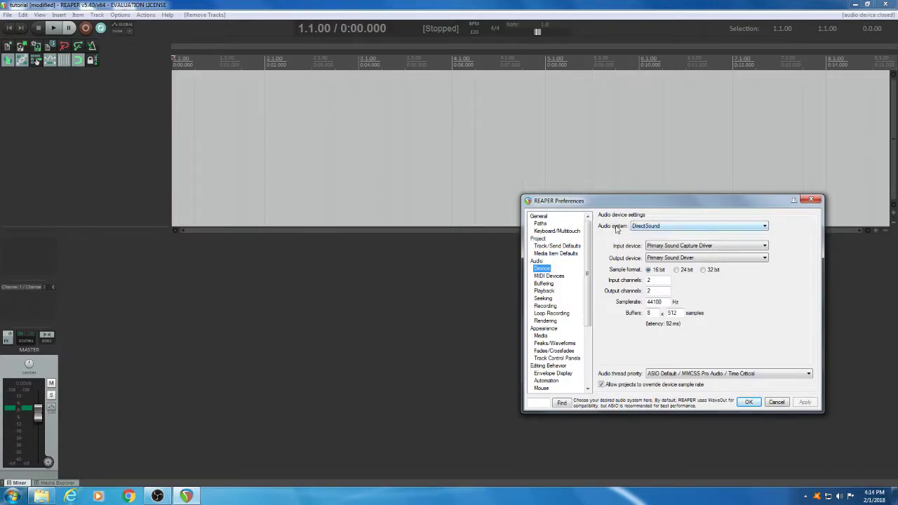
left_click(644, 226)
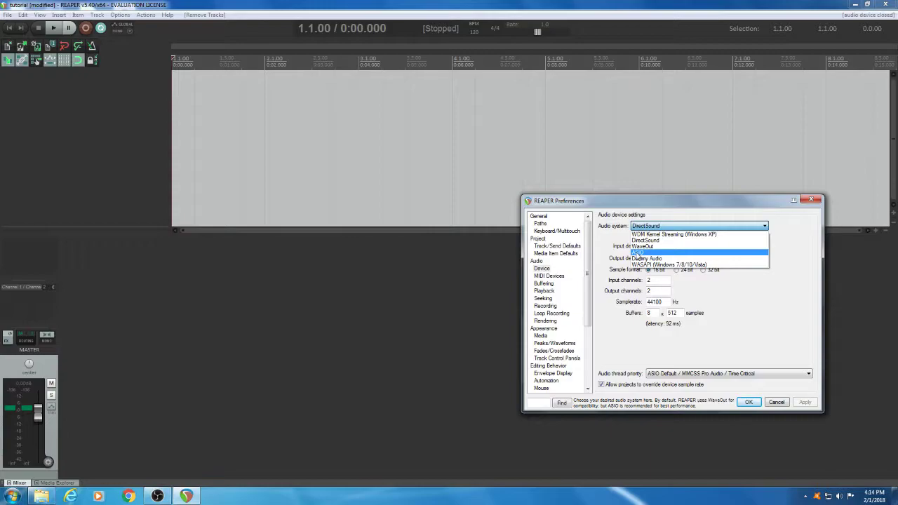
left_click(772, 299)
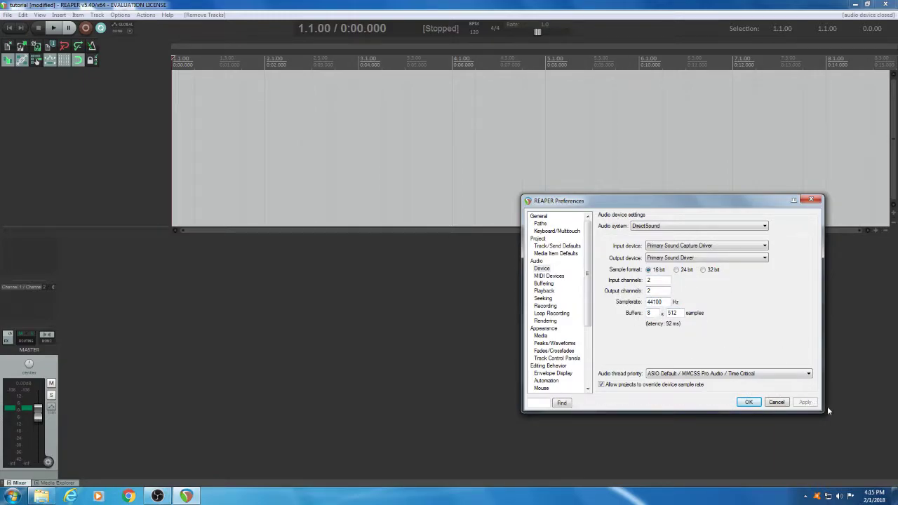
left_click(750, 403)
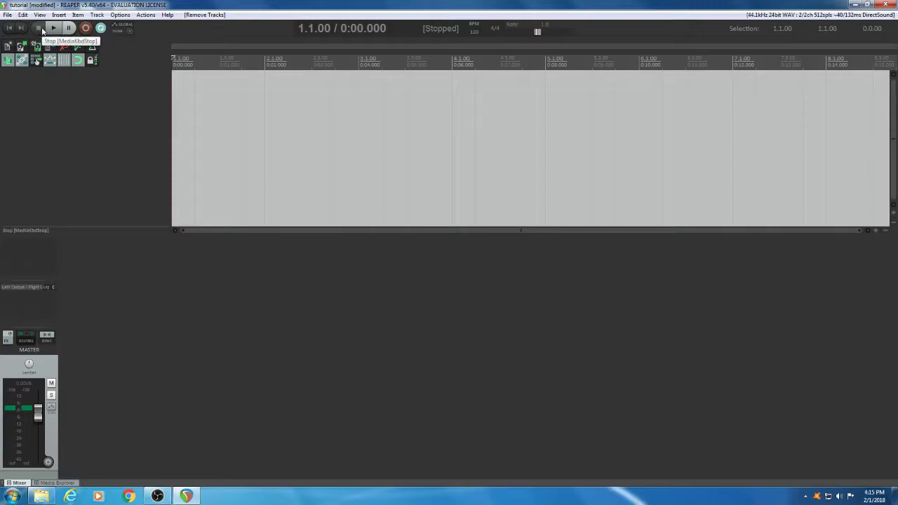
left_click(101, 28)
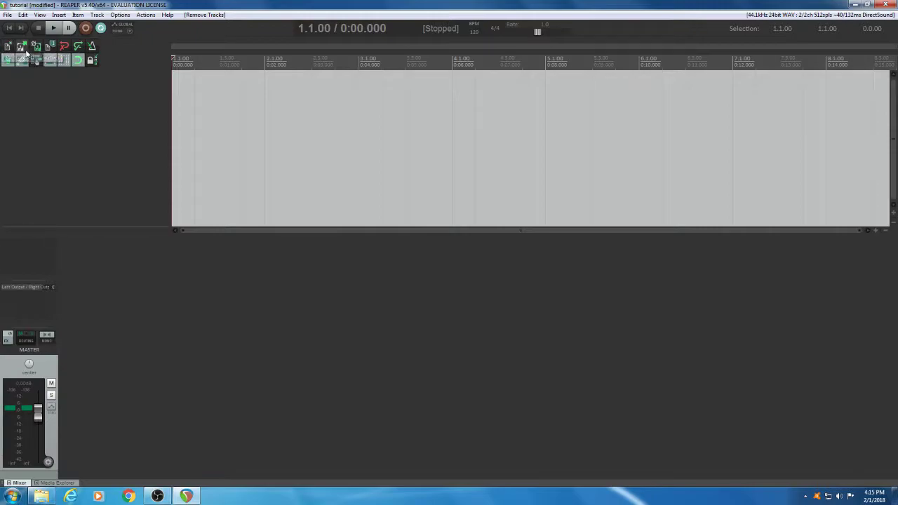
left_click(8, 15)
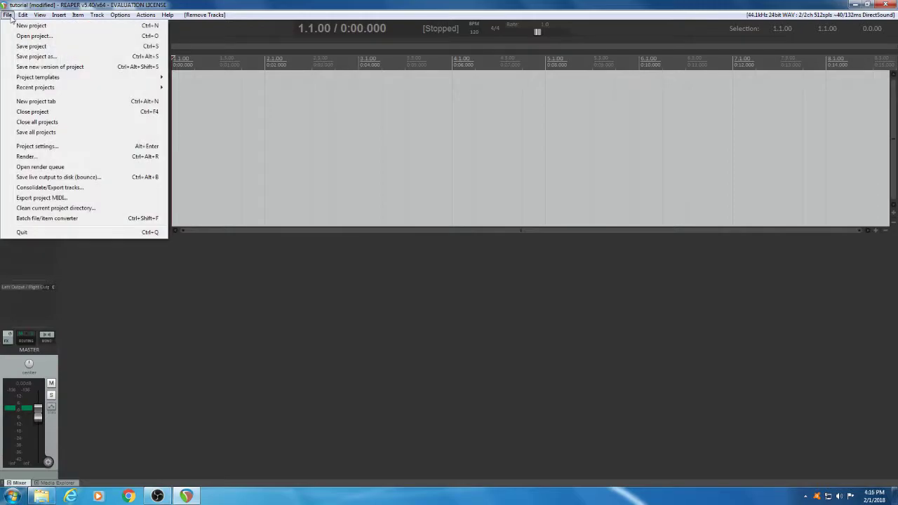
left_click(195, 7)
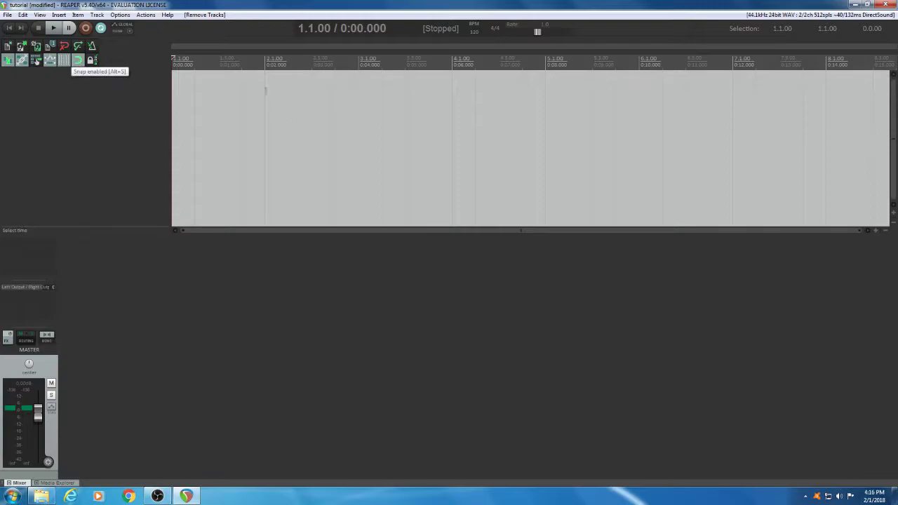
- Switch snapping off and back on, and do the same with the arrange view's grid lines
left_click(77, 61)
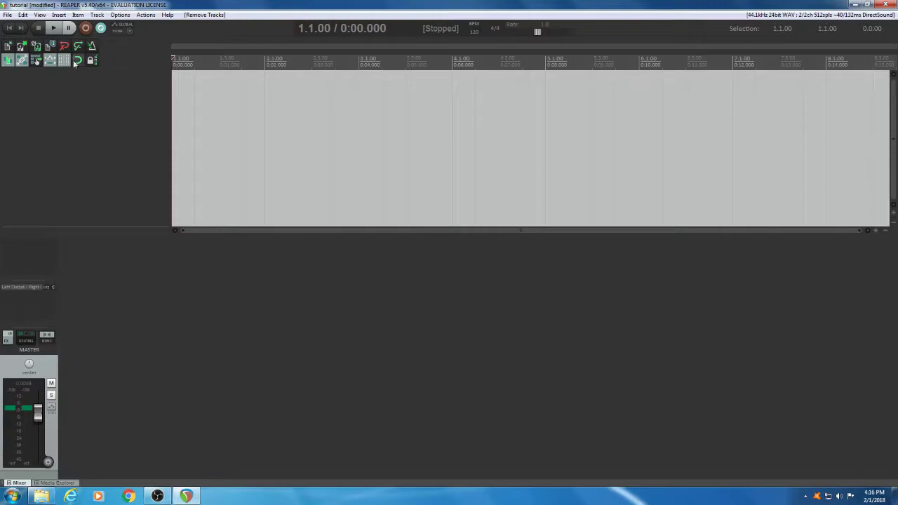
left_click(78, 61)
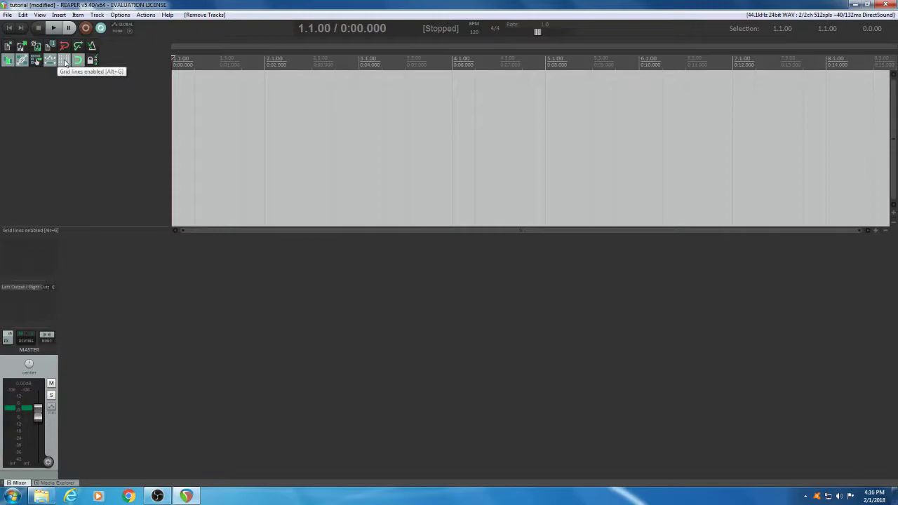
left_click(65, 61)
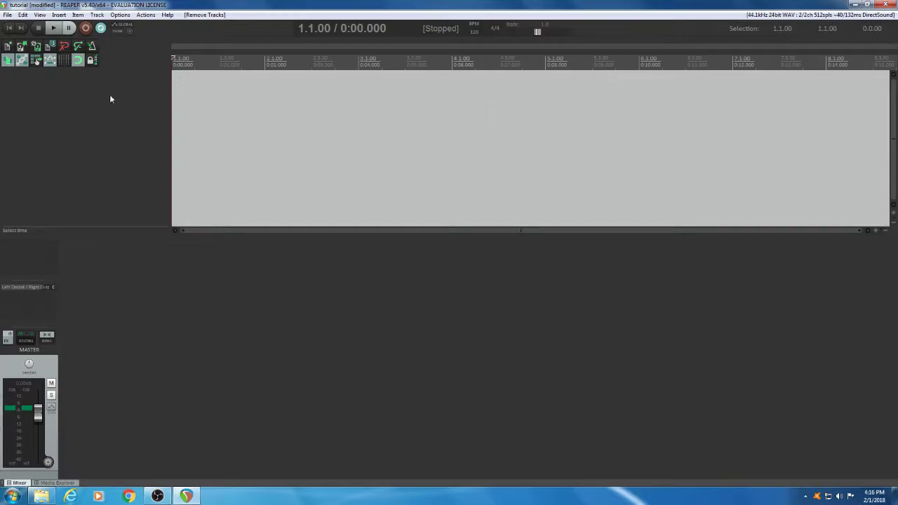
left_click(65, 60)
- Try a grid line spacing of 1/16 in the snap/grid settings and return it to 1/4
right_click(64, 60)
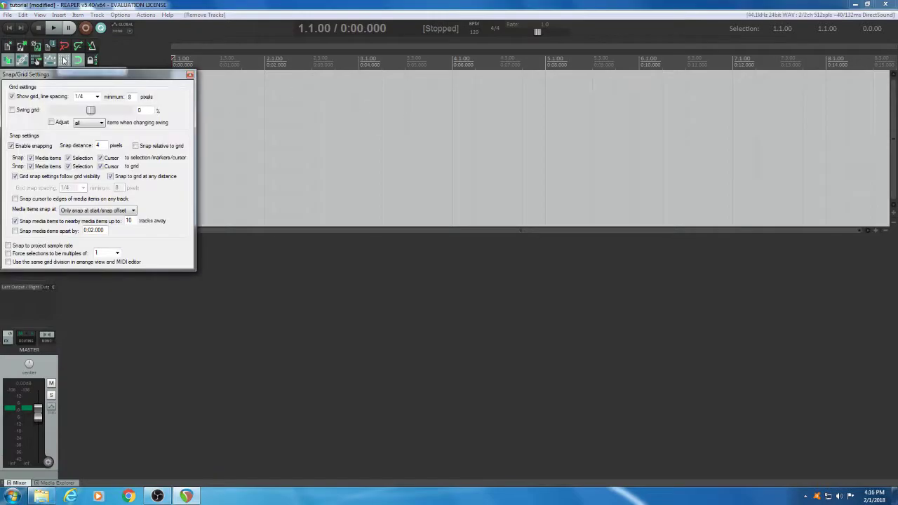
left_click(96, 96)
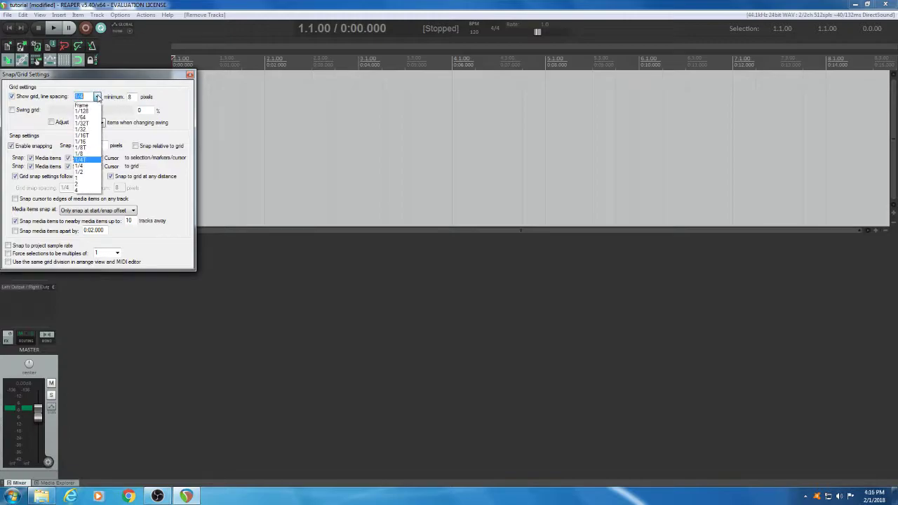
left_click(84, 142)
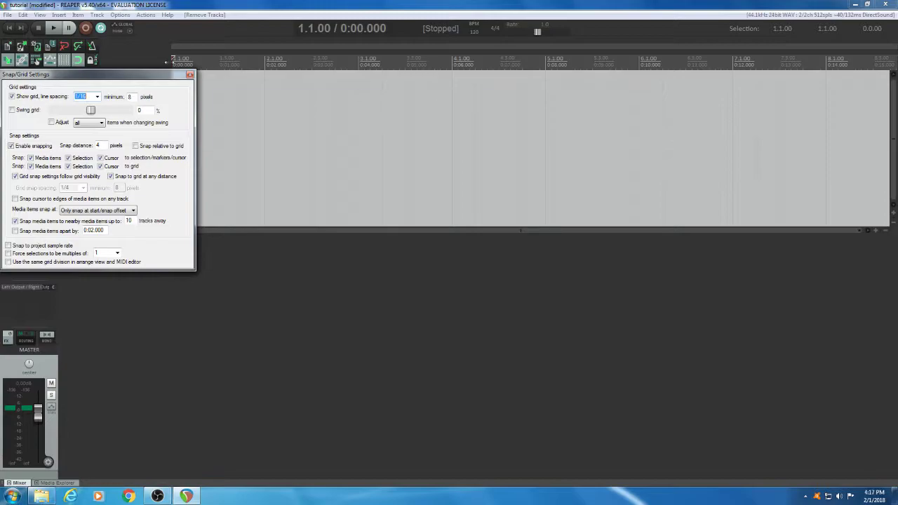
left_click(97, 96)
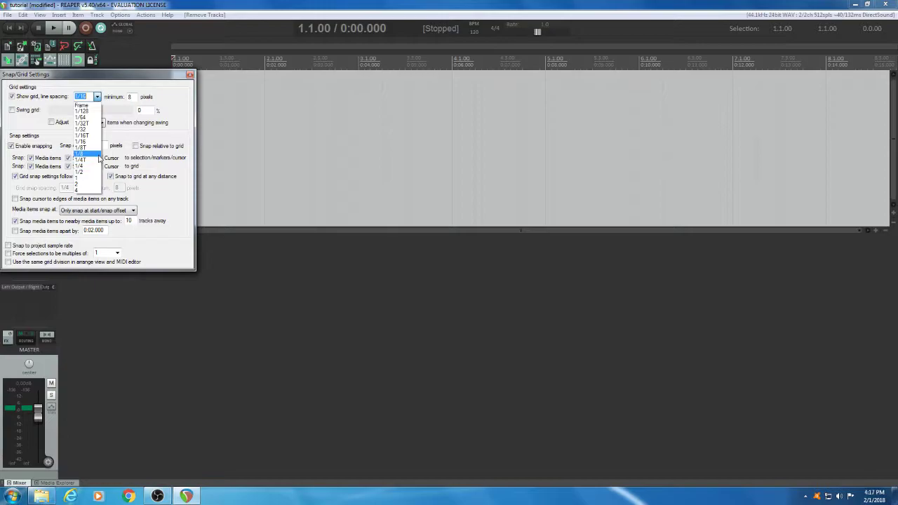
left_click(91, 166)
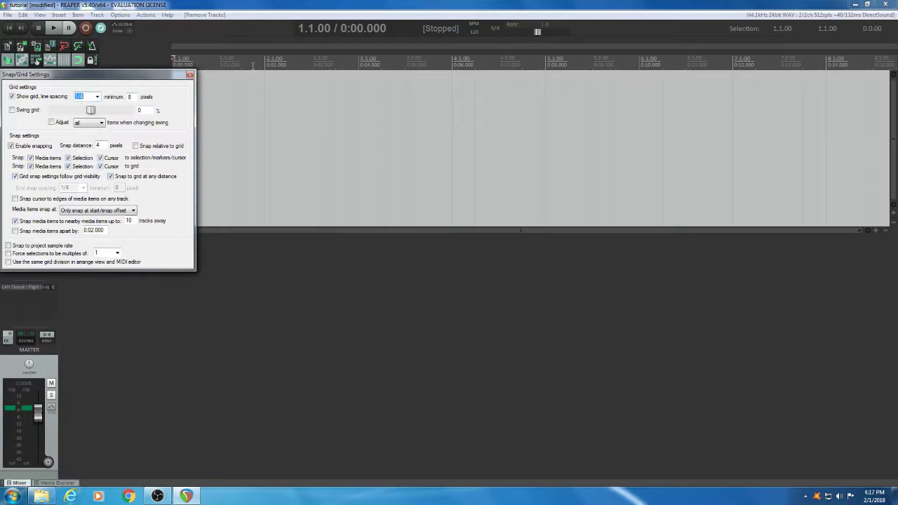
left_click(189, 74)
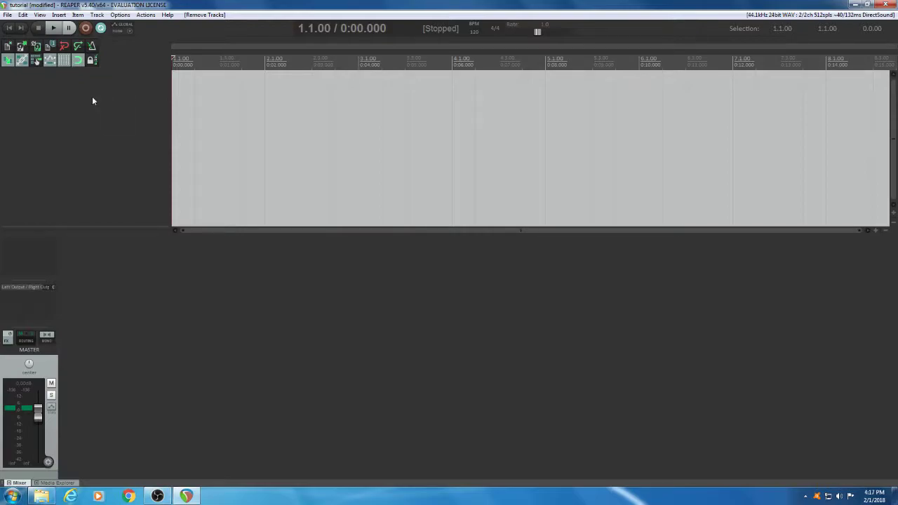
left_click(59, 15)
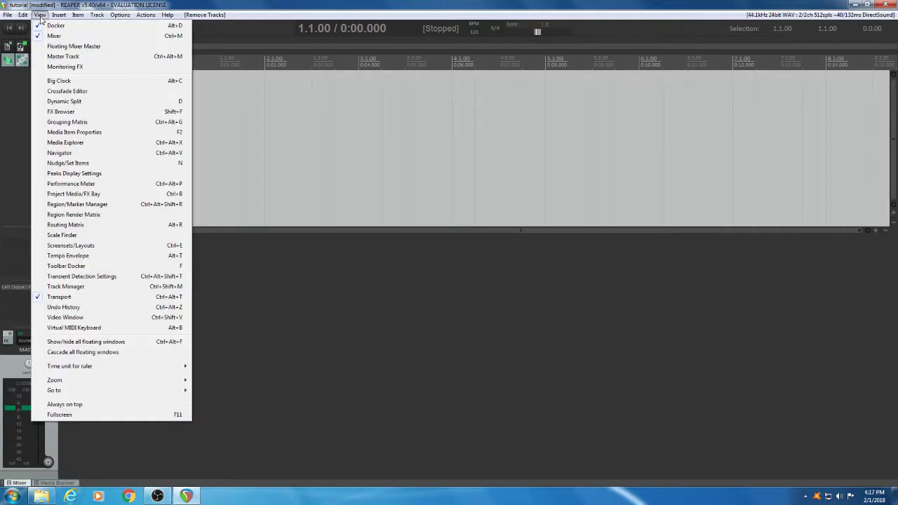
mouse_move(74, 14)
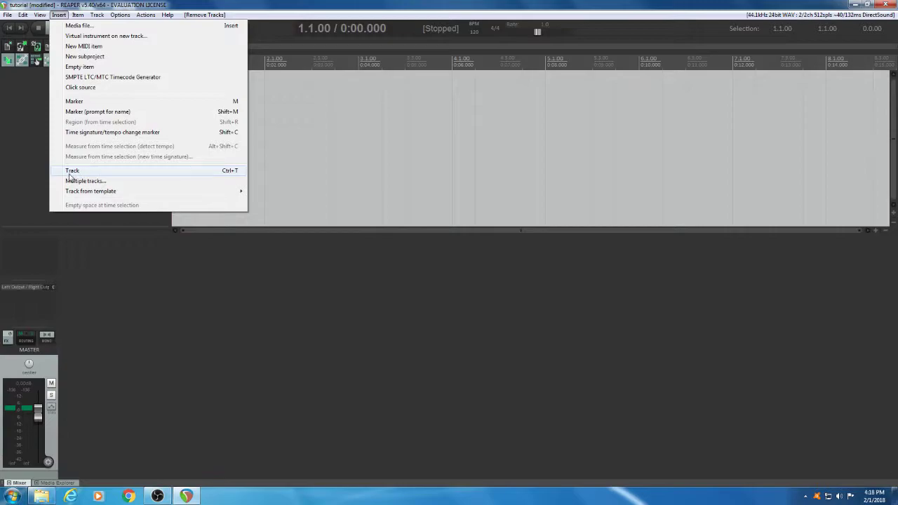
left_click(24, 97)
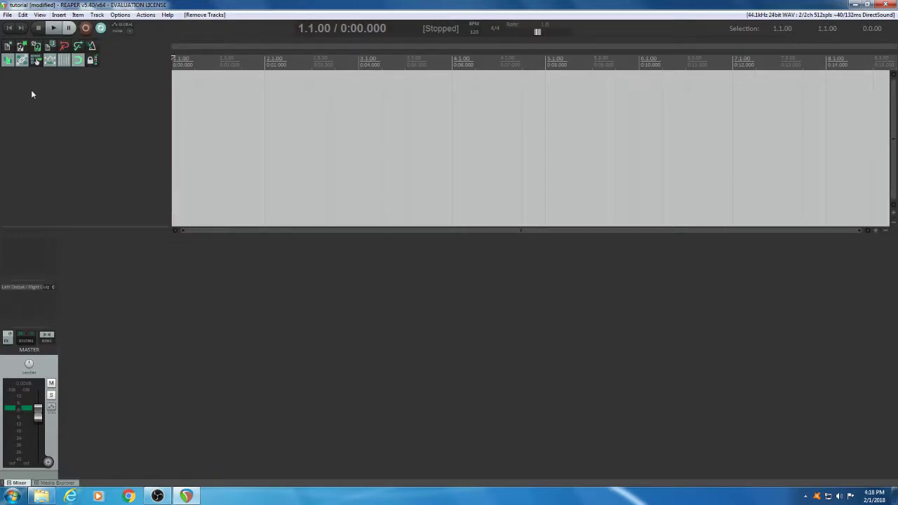
- Add a new track from the empty track list area and delete it again
double_click(31, 90)
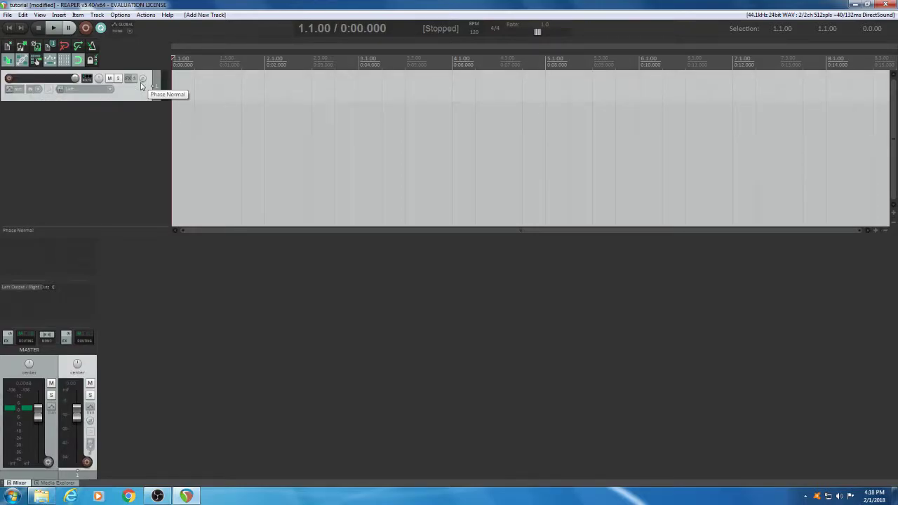
key("Delete")
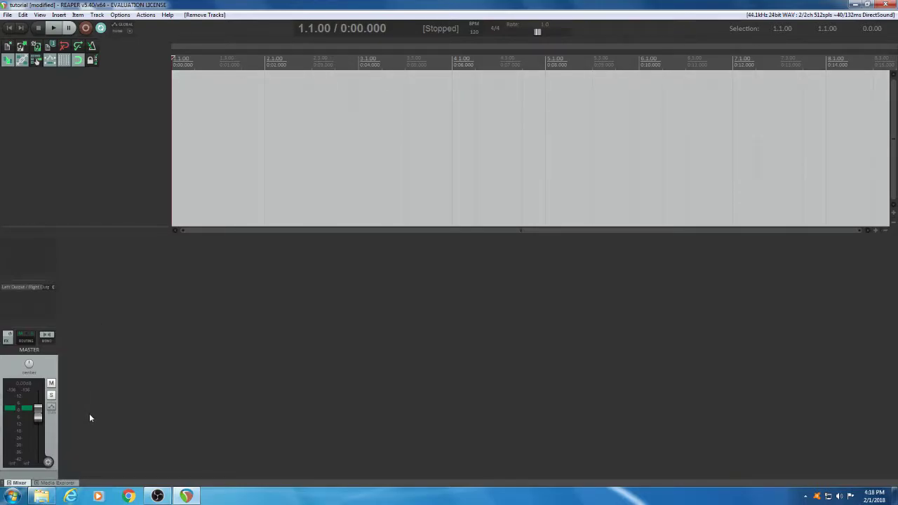
- Add a new track from the empty mixer area and load the ReaSamplOmatic5000 instrument on it
double_click(89, 418)
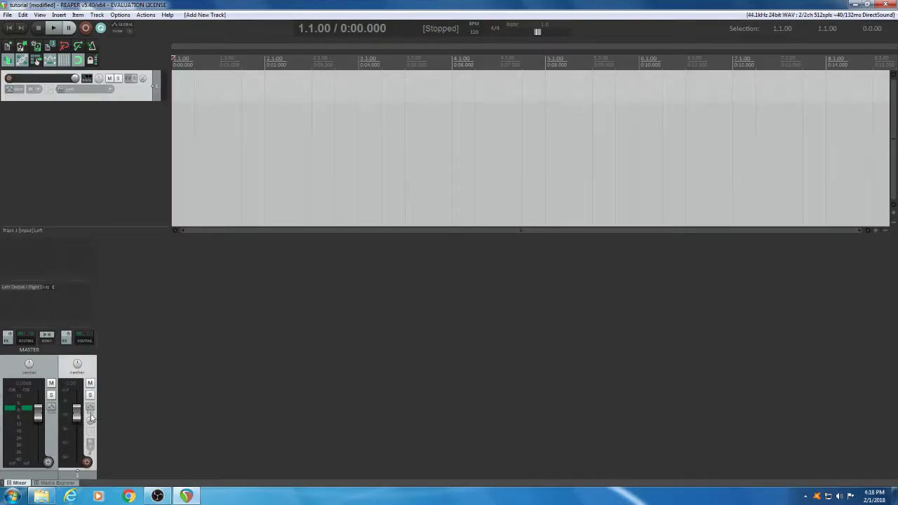
left_click(129, 78)
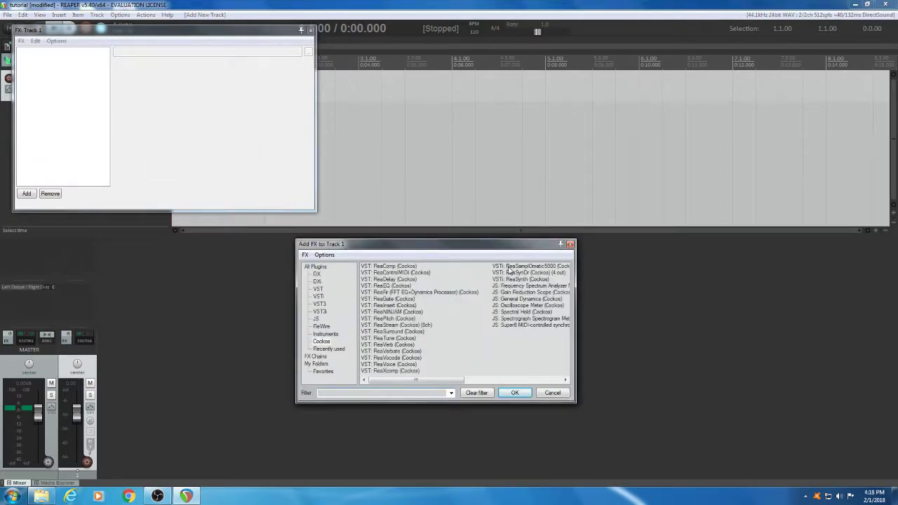
double_click(508, 268)
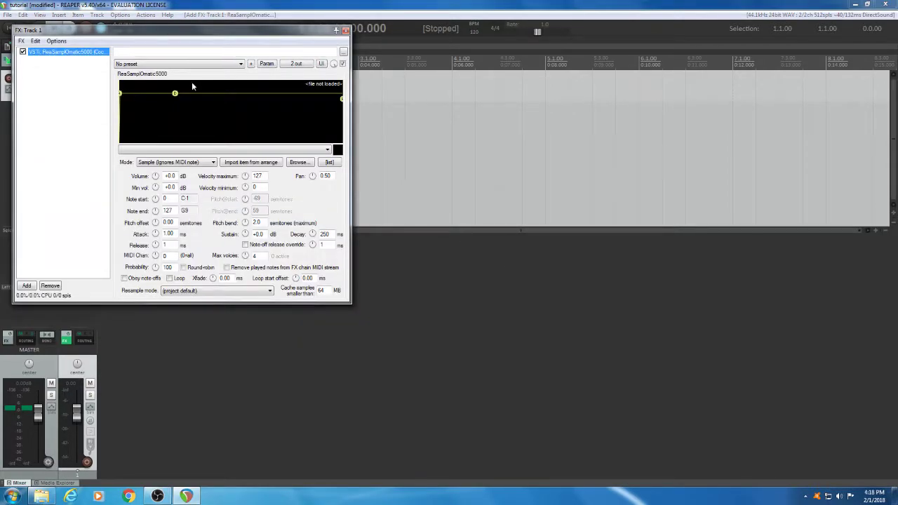
left_click_drag(217, 28, 459, 62)
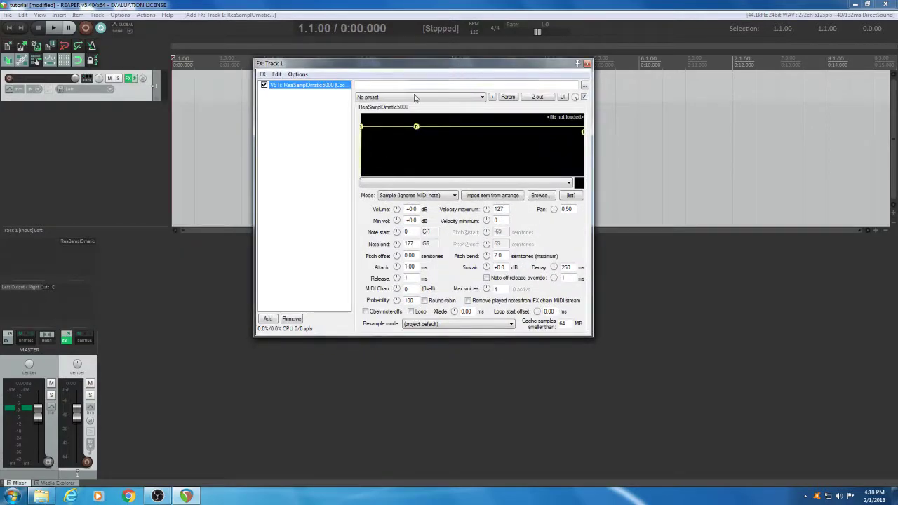
- Show the Media Explorer beneath the arrange view
left_click(51, 483)
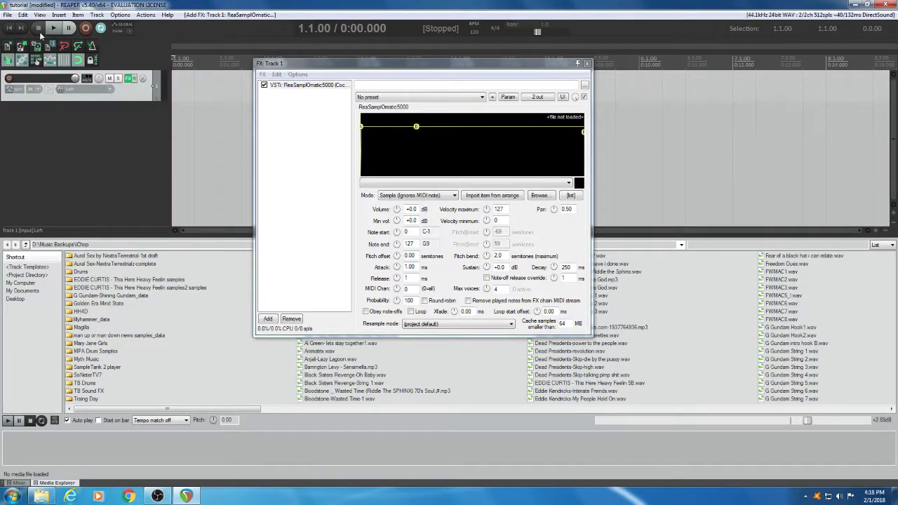
left_click(40, 15)
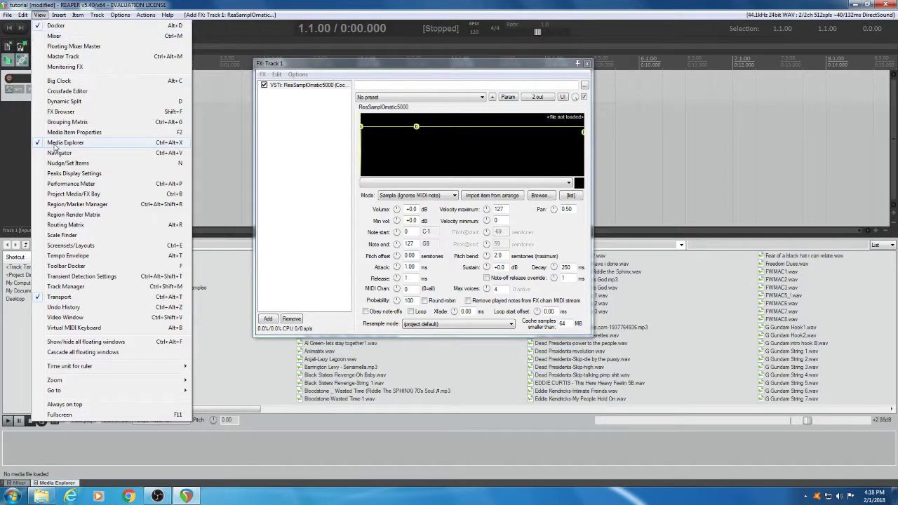
left_click(61, 485)
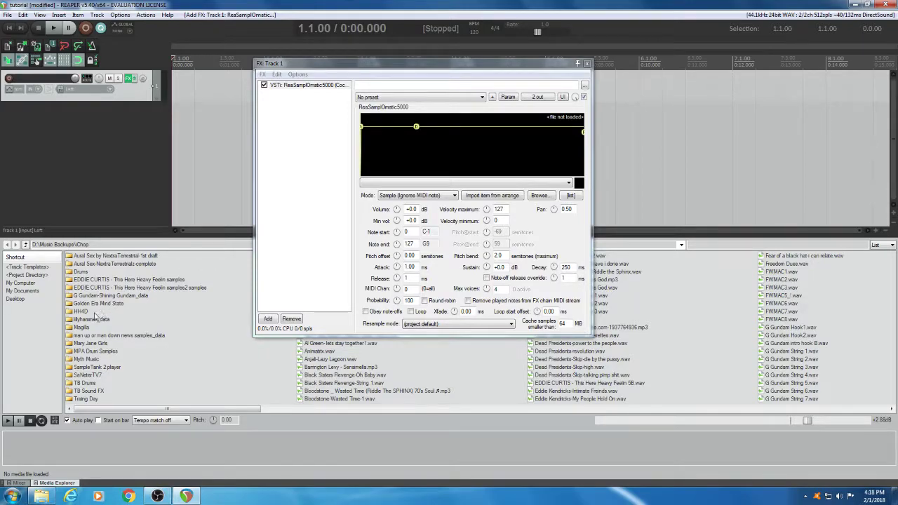
- Browse to the Tape606 sample folder through Music Backups, Tape treated drums and Tape606SamplePack
left_click(26, 245)
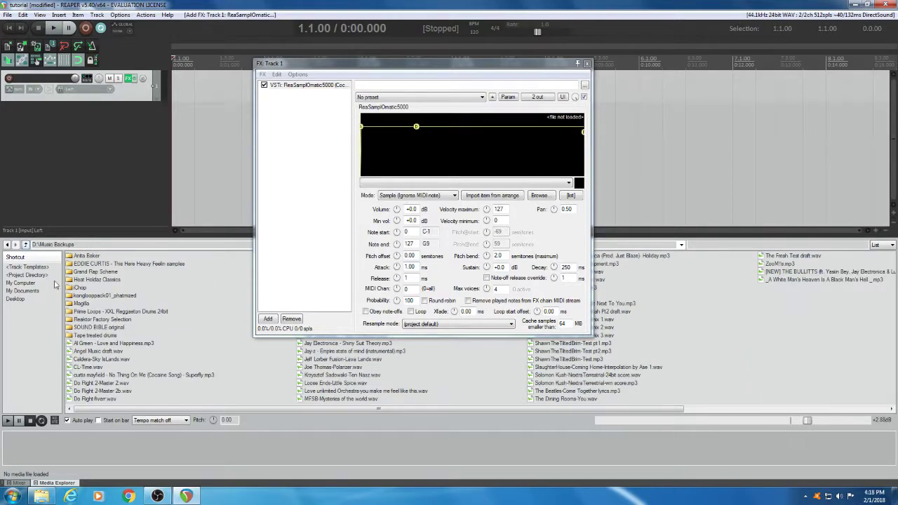
double_click(102, 336)
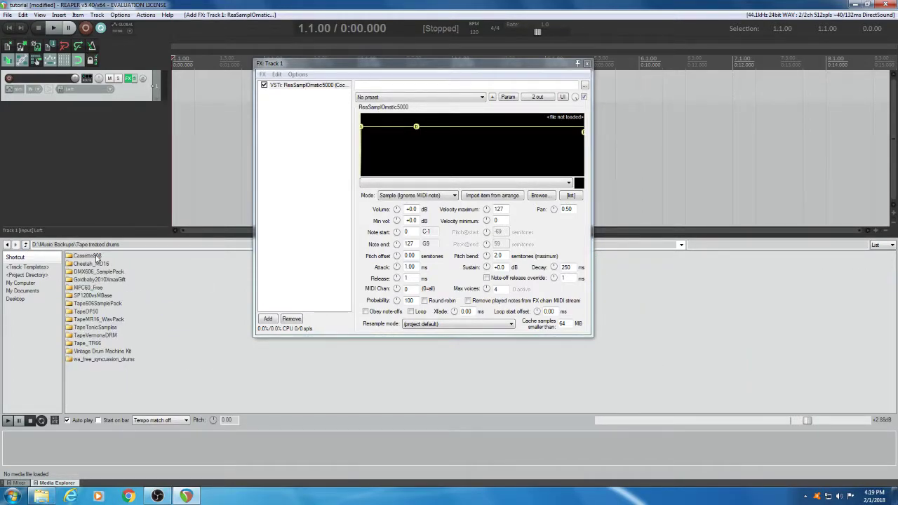
left_click(105, 305)
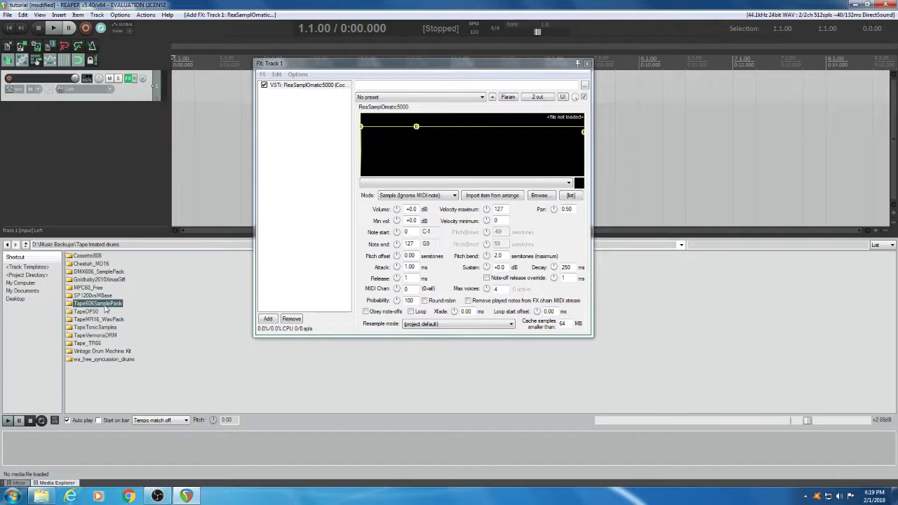
double_click(72, 307)
double_click(85, 257)
double_click(86, 257)
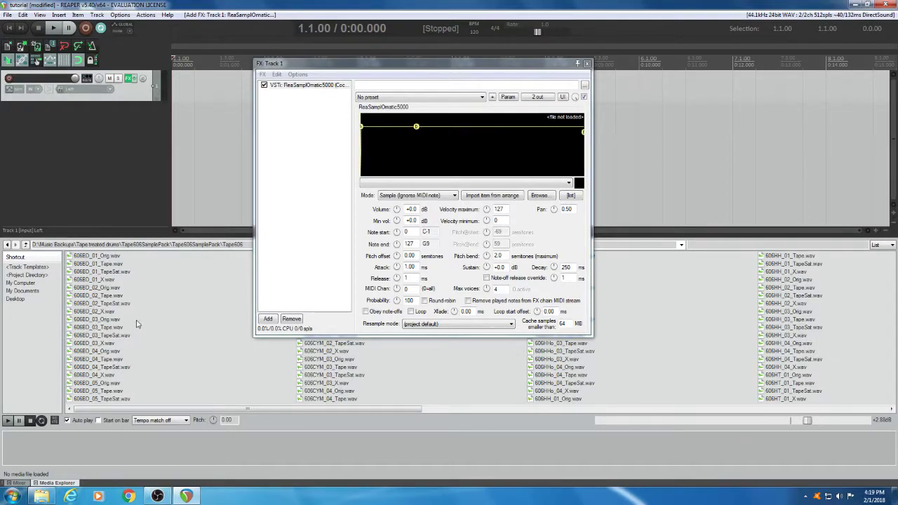
- Audition the first kick samples, 606BD_01 Orig, Tape, TapeSat and X, in the Media Explorer
left_click(85, 257)
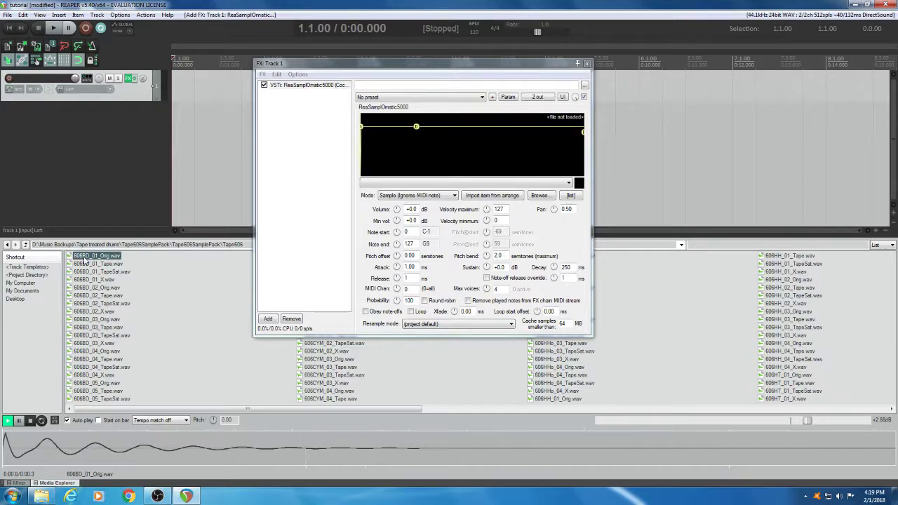
left_click(84, 265)
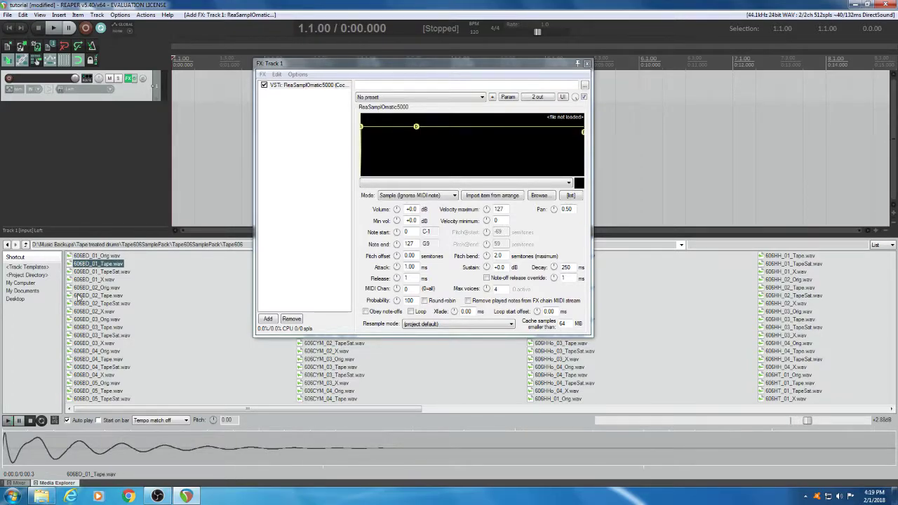
key("Down")
key("Down")
key("Down")
key("Down")
left_click(83, 257)
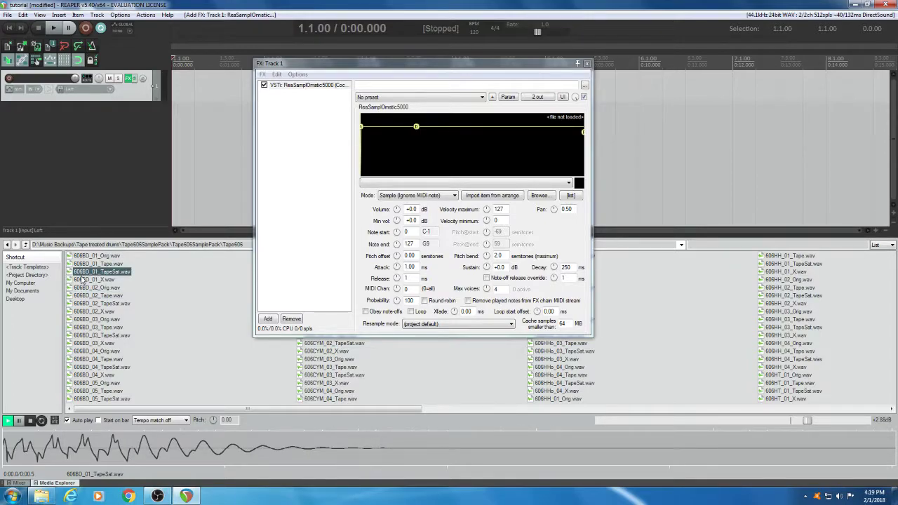
left_click(82, 279)
- Load 606BD_01_Orig.wav from the Media Explorer into the ReaSamplOmatic5000 instance on track 1
left_click(86, 257)
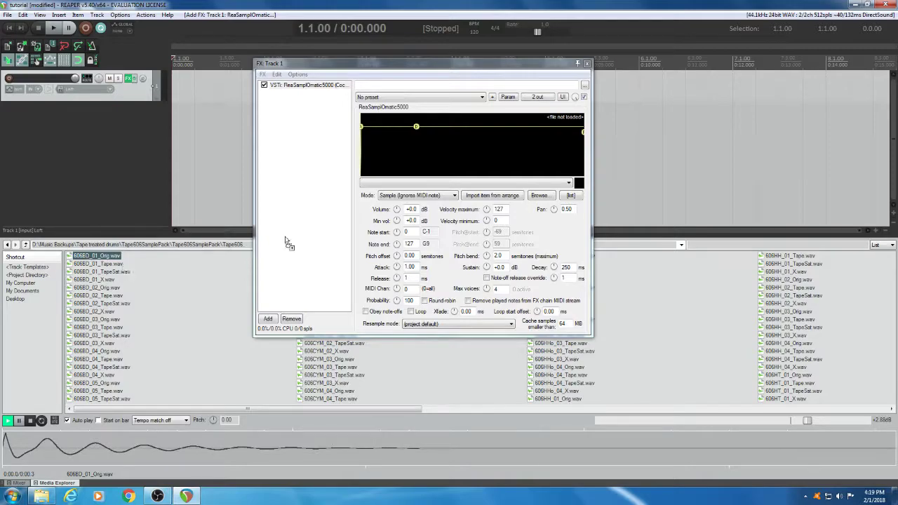
left_click_drag(459, 158, 459, 155)
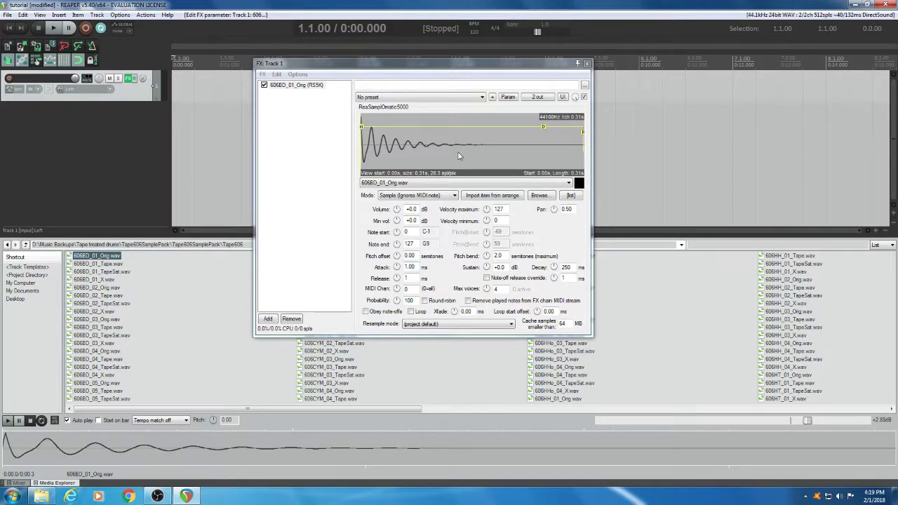
left_click(580, 183)
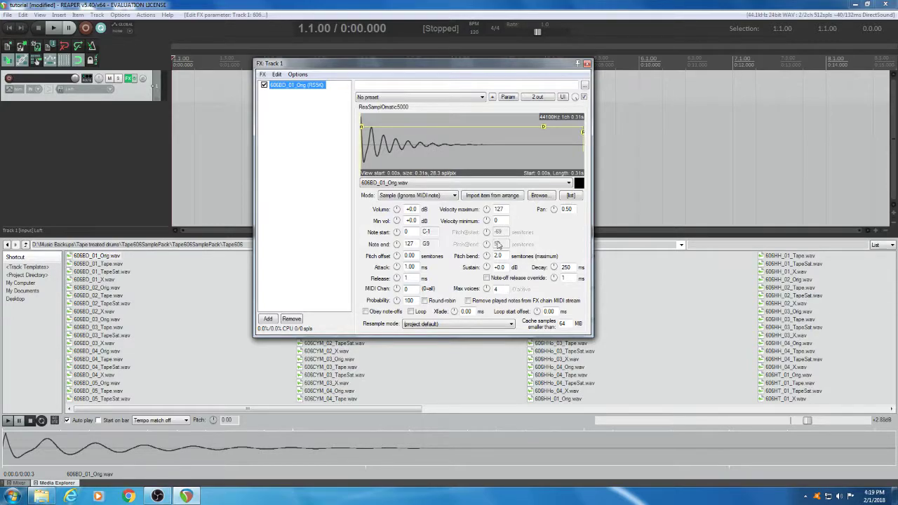
- Set track 1's record input to the virtual MIDI keyboard on all channels
left_click(121, 98)
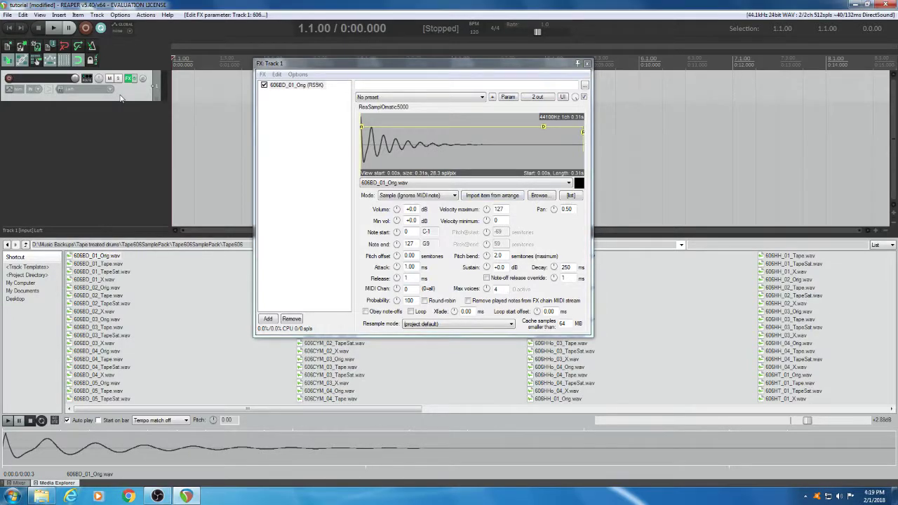
right_click(167, 83)
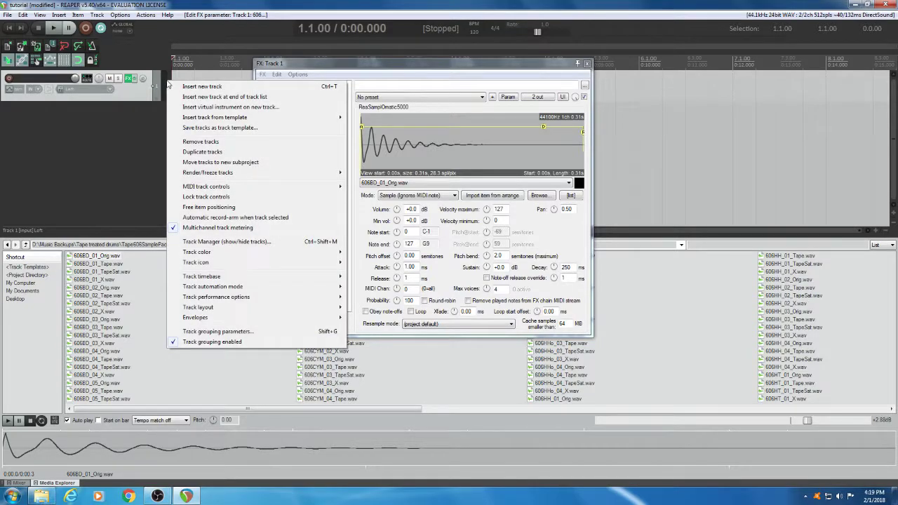
left_click(166, 75)
left_click(163, 83)
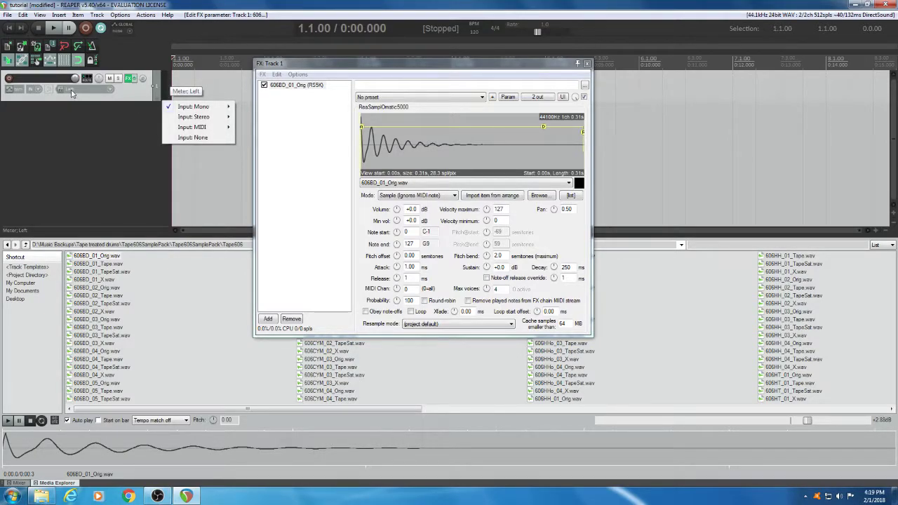
left_click(96, 93)
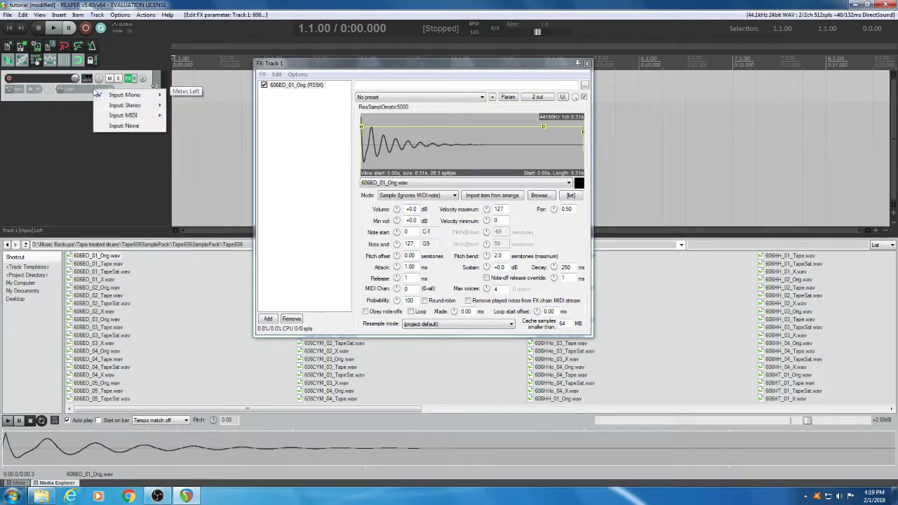
mouse_move(127, 115)
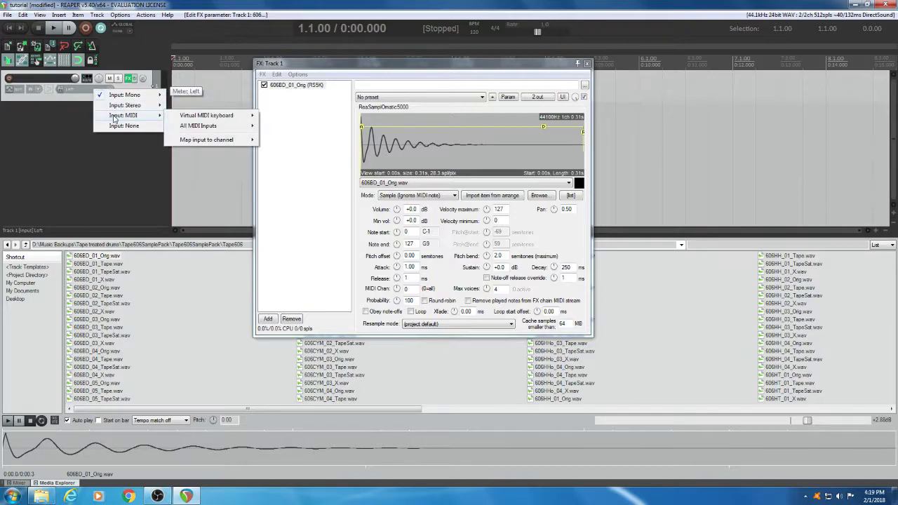
mouse_move(200, 120)
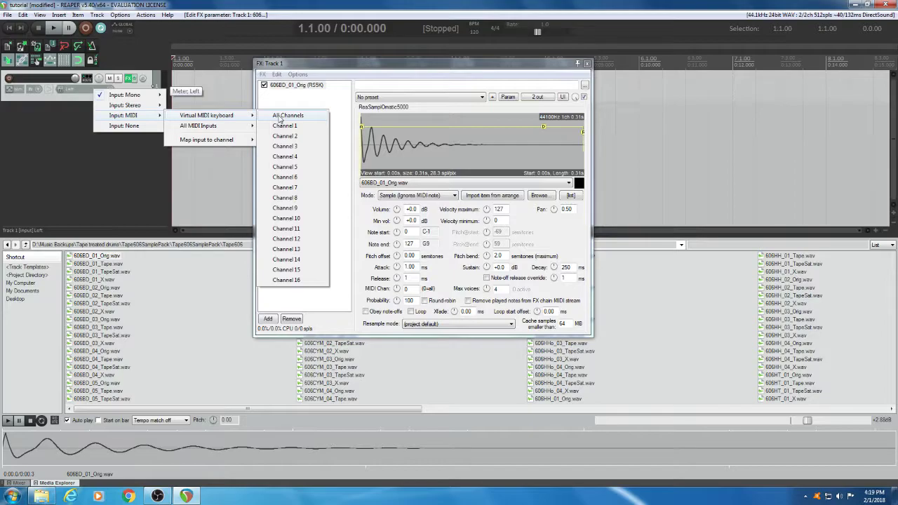
left_click(280, 116)
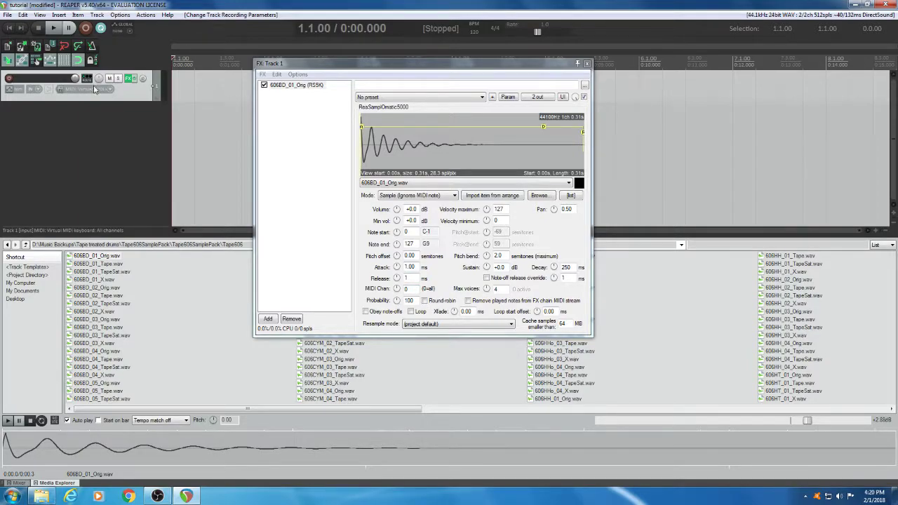
- Turn on input monitoring for track 1 and arm it for recording
right_click(167, 82)
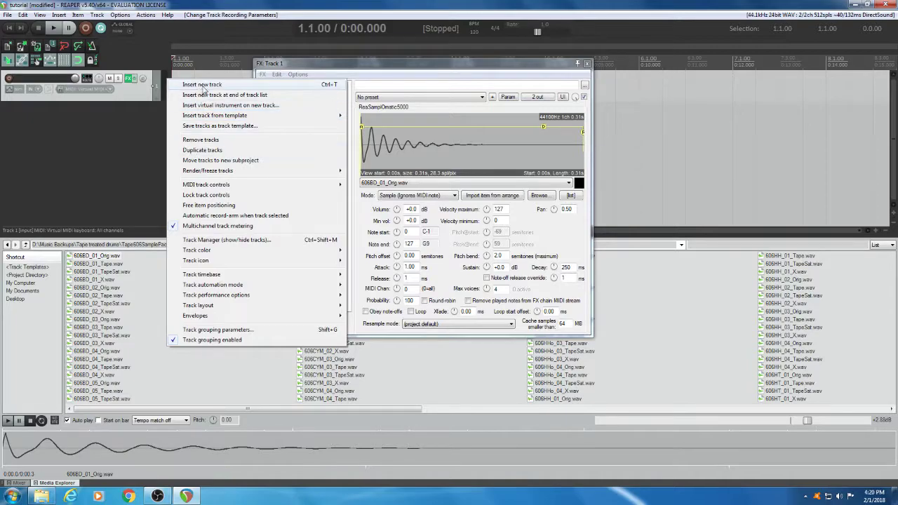
left_click(144, 124)
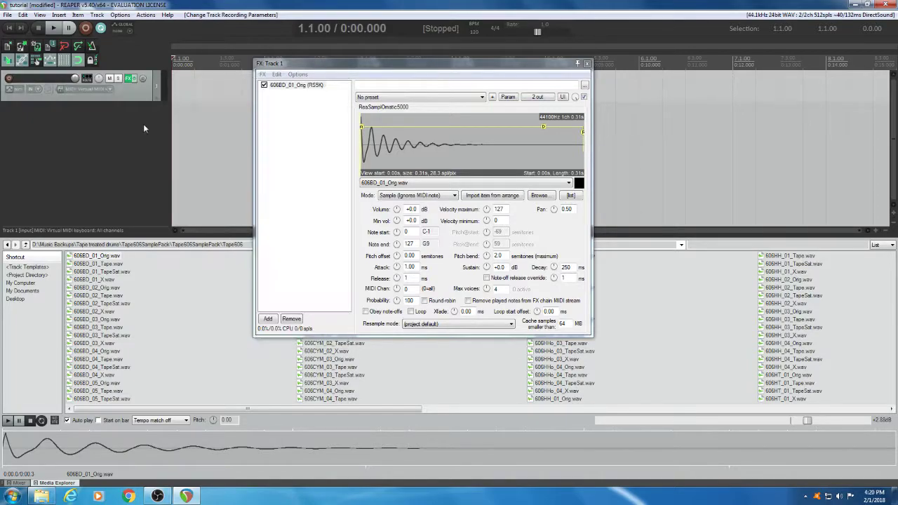
right_click(166, 83)
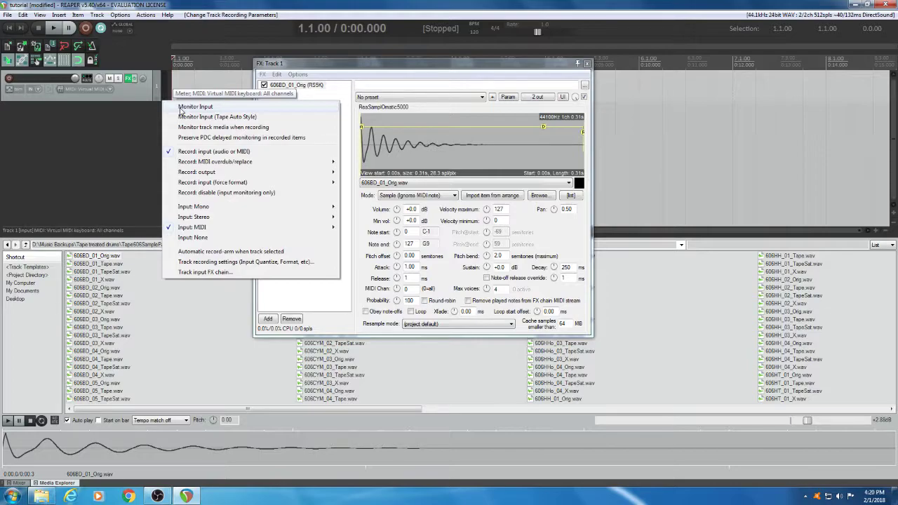
left_click(181, 108)
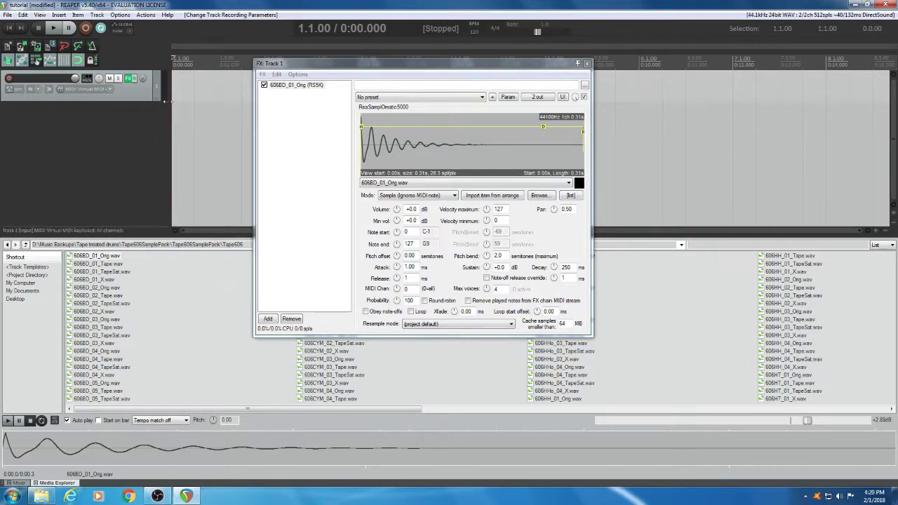
left_click(8, 79)
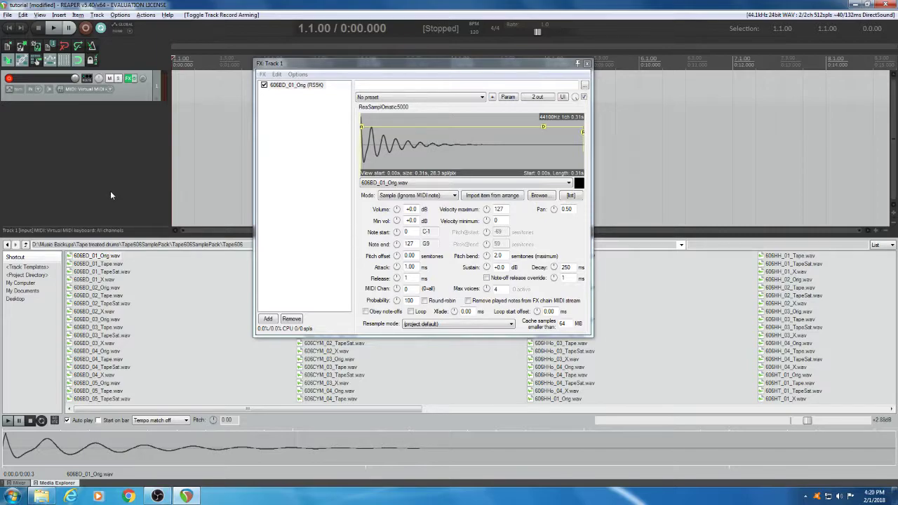
- Show the virtual MIDI keyboard and play several notes on it to trigger the kick sample
key("alt+b")
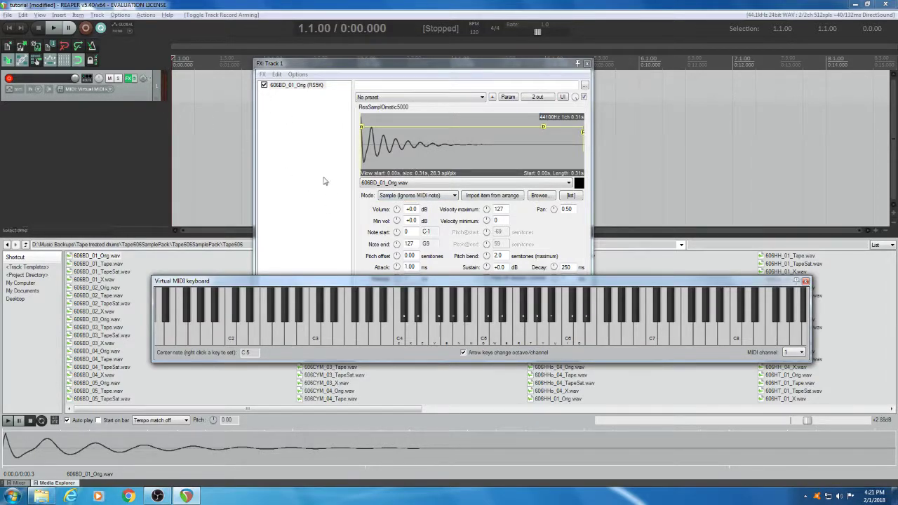
left_click(442, 342)
left_click(425, 343)
left_click(447, 340)
left_click(472, 344)
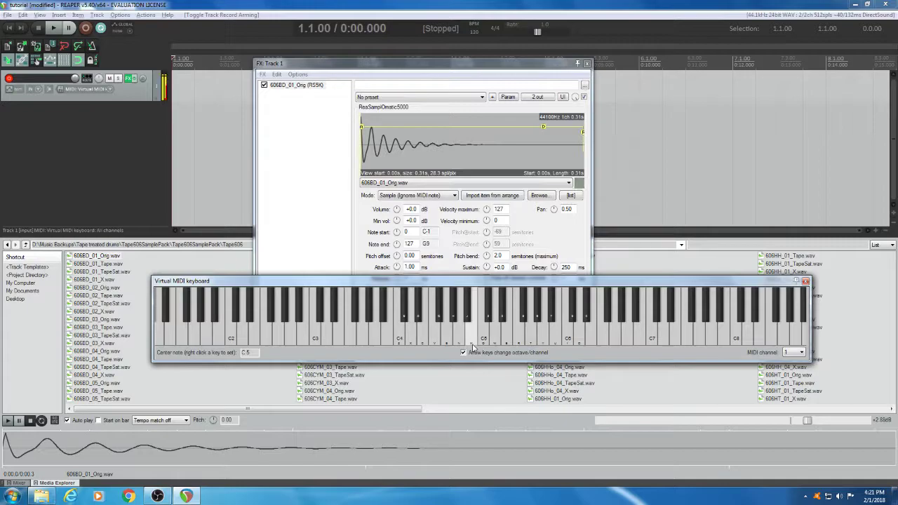
left_click(471, 346)
left_click(472, 346)
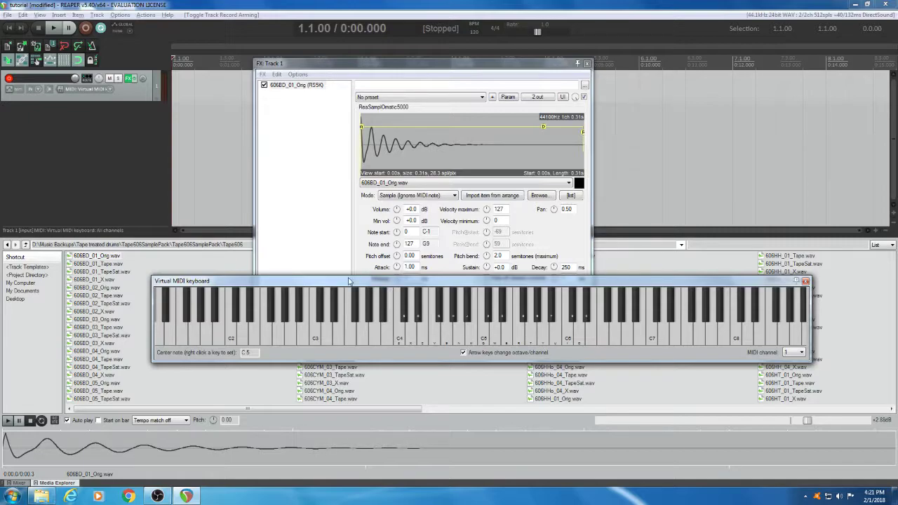
left_click(121, 93)
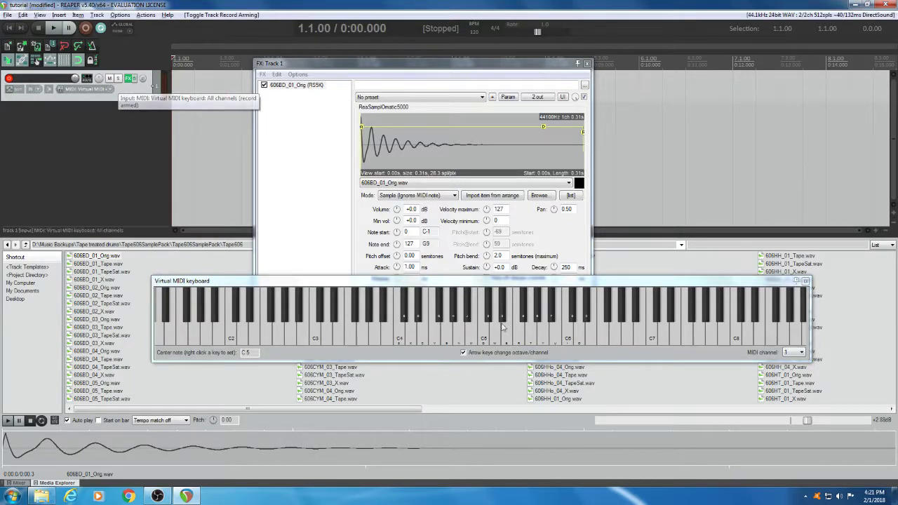
left_click(479, 339)
left_click(453, 336)
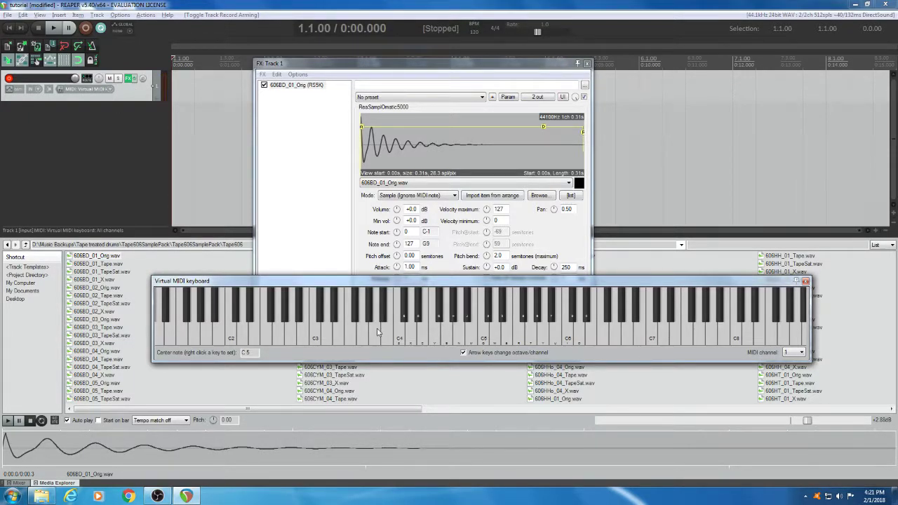
- Play a longer run of different notes on the virtual MIDI keyboard to test the kick sample
key("n")
key("n")
key("m")
key("m")
key("n")
key("b")
key("h")
key("j")
key("m")
left_click(442, 335)
left_click(455, 338)
key("m")
key("b")
key("b")
key("m")
key("n")
key("b")
key("v")
key("n")
key("m")
- Switch the sampler mode to Note (Semitone shifted) and play a few notes at different pitches
left_click(358, 210)
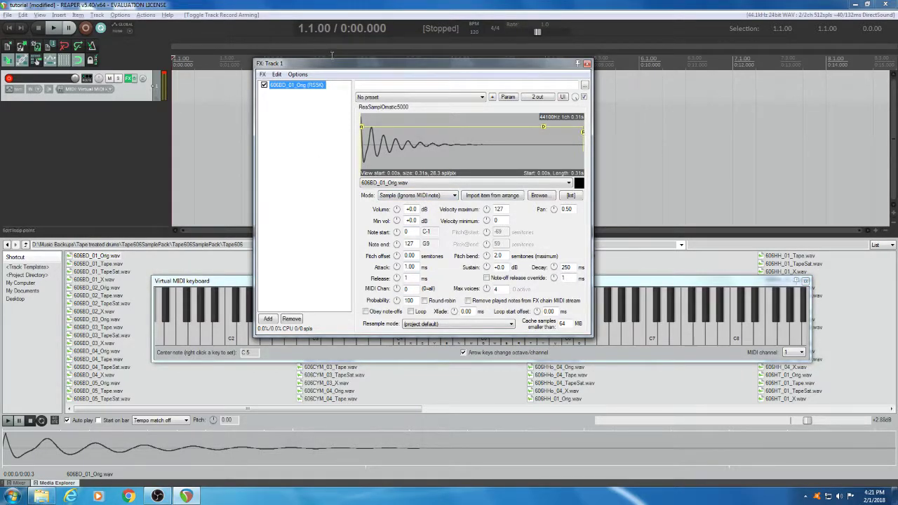
left_click(400, 200)
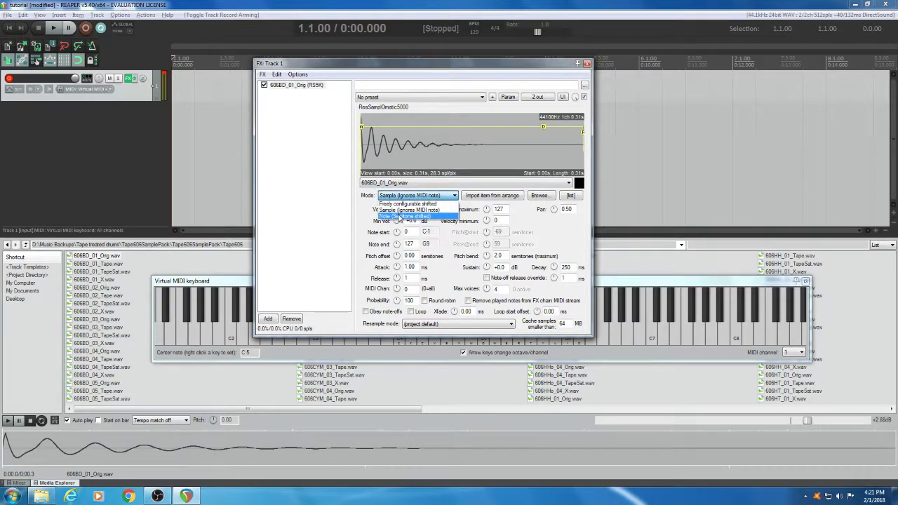
left_click(400, 217)
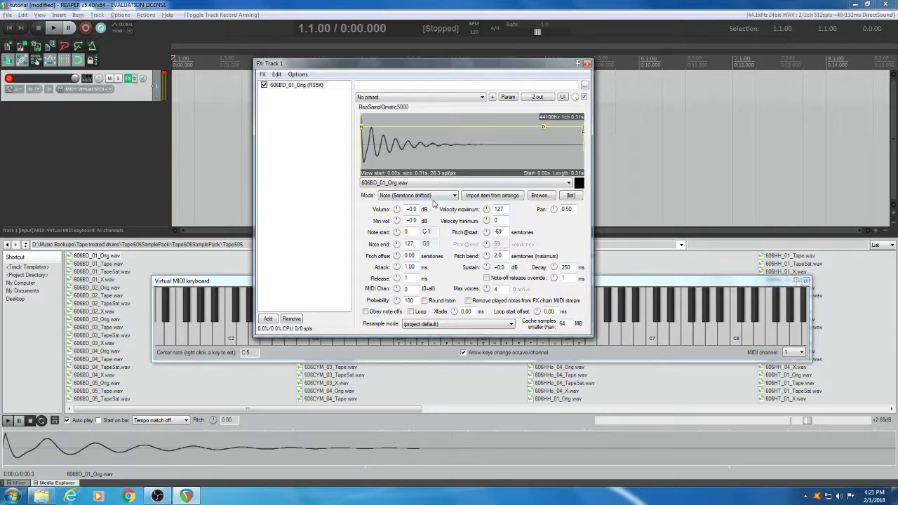
left_click(604, 283)
mouse_move(400, 341)
left_mouse_down()
mouse_move(608, 341)
mouse_move(400, 339)
left_mouse_up()
key("j")
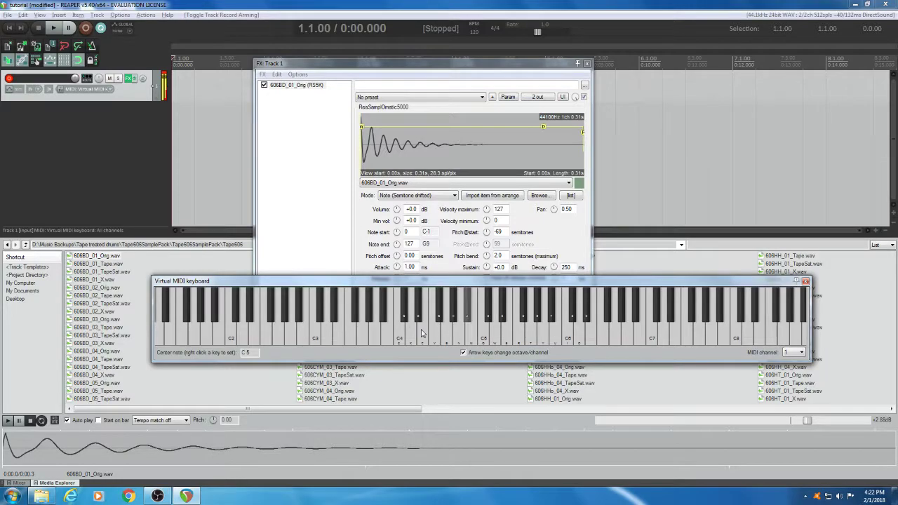
key("n")
key("m")
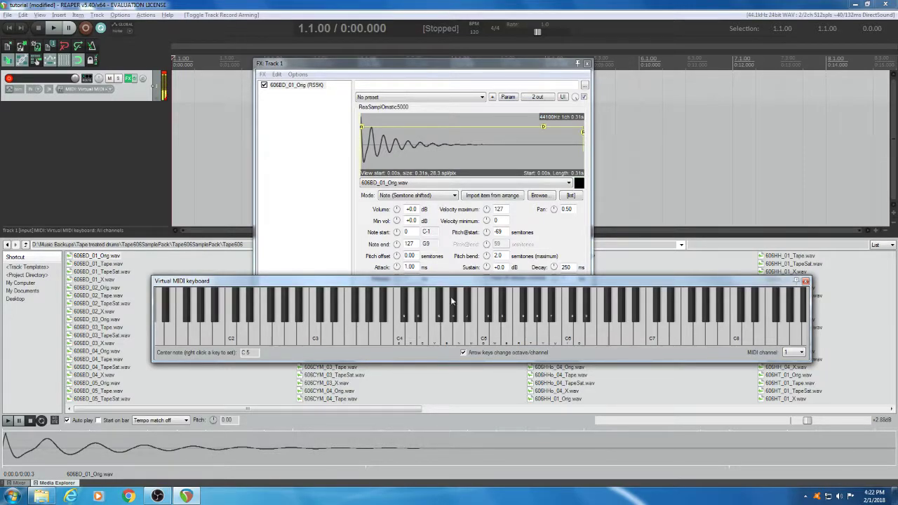
- Return the sampler mode to Sample (Ignores MIDI note) and play one key repeatedly to check it
left_click(440, 196)
left_click(436, 212)
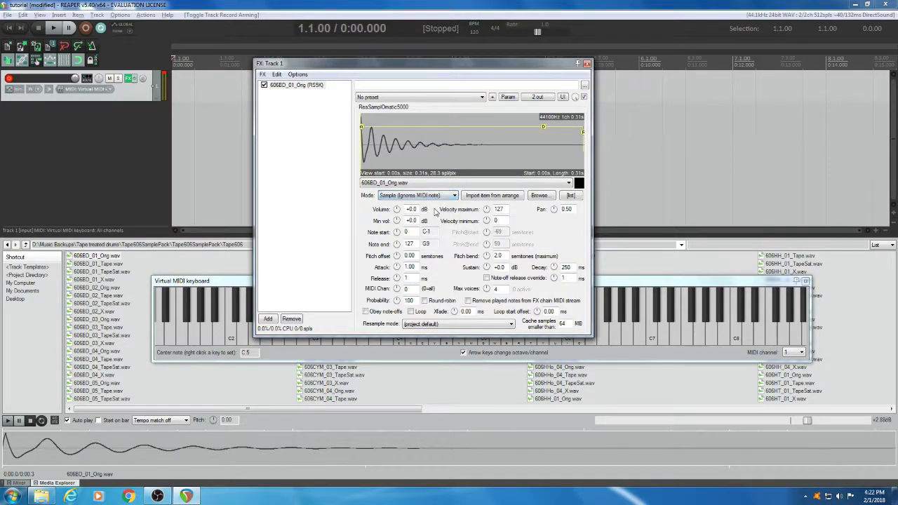
left_click(446, 345)
left_click(444, 342)
left_click(444, 339)
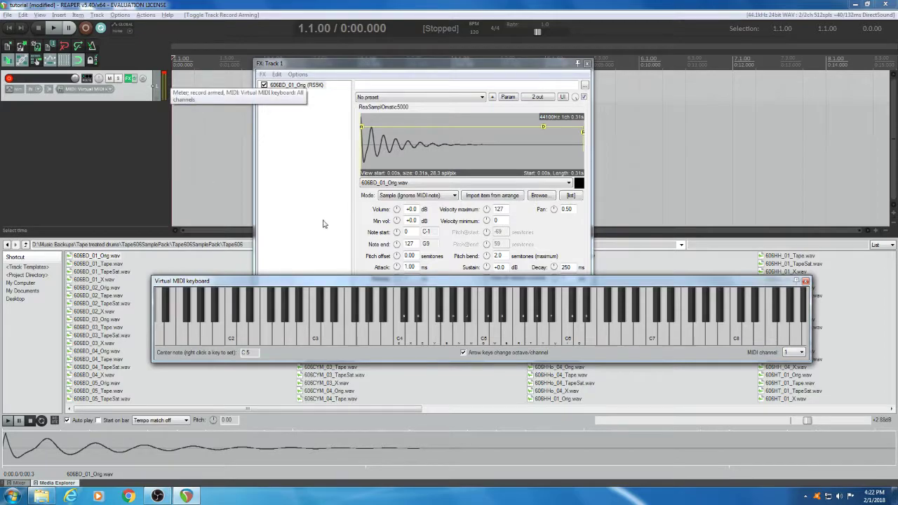
- Lower the sampler volume to -3.0 dB and reset the track meter's clip indicator, checking the level with repeated kick notes
left_click(448, 338)
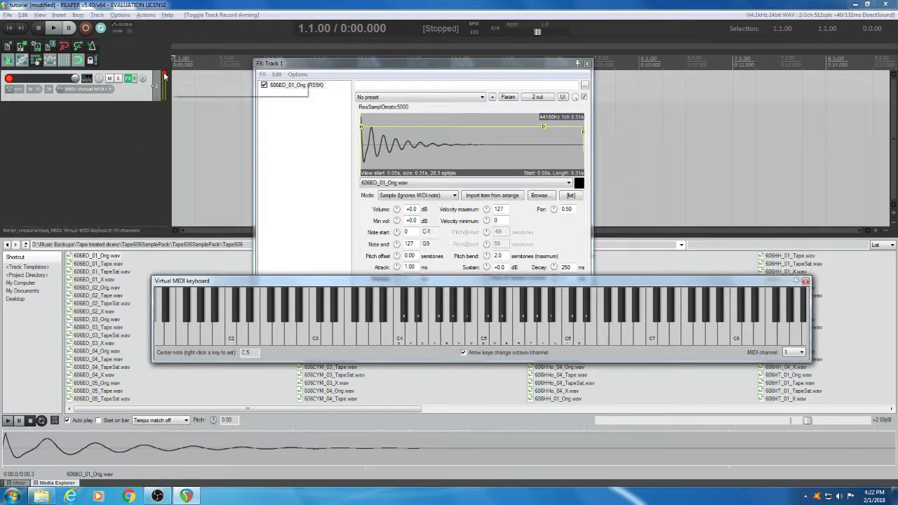
left_click_drag(396, 211, 396, 218)
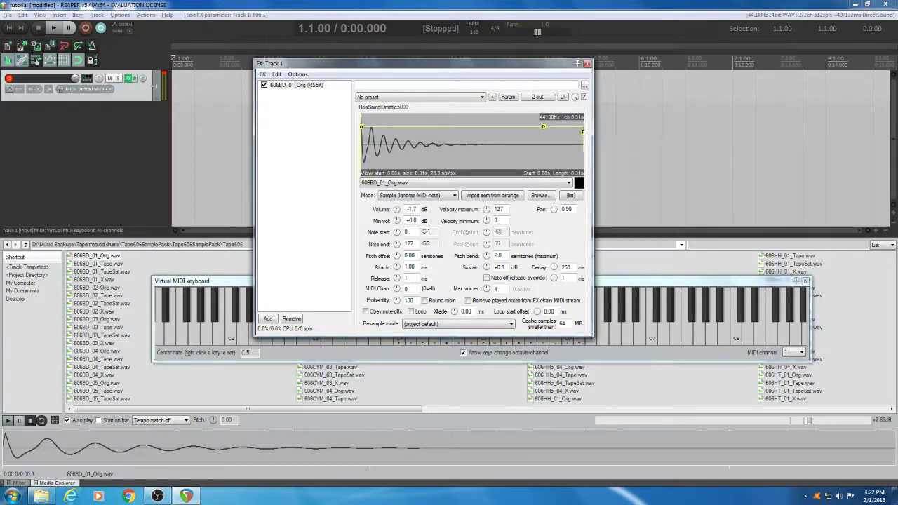
left_click(450, 343)
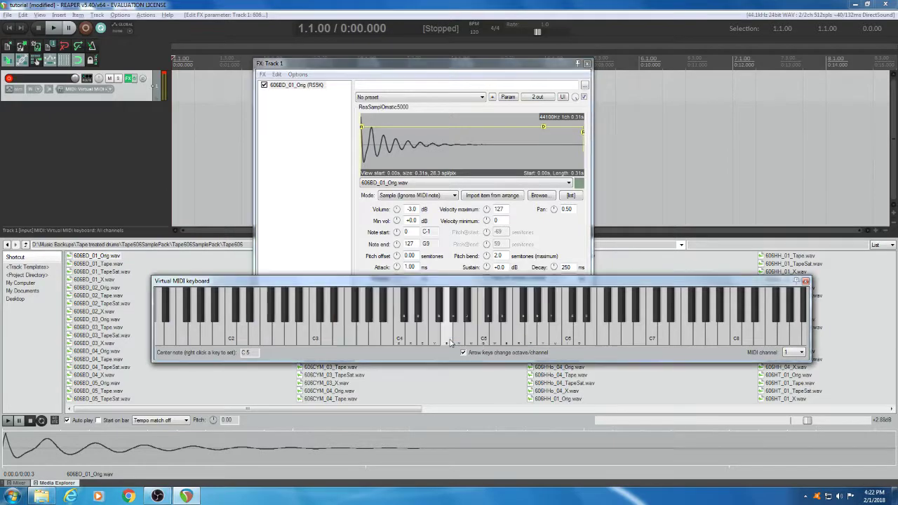
left_click(163, 73)
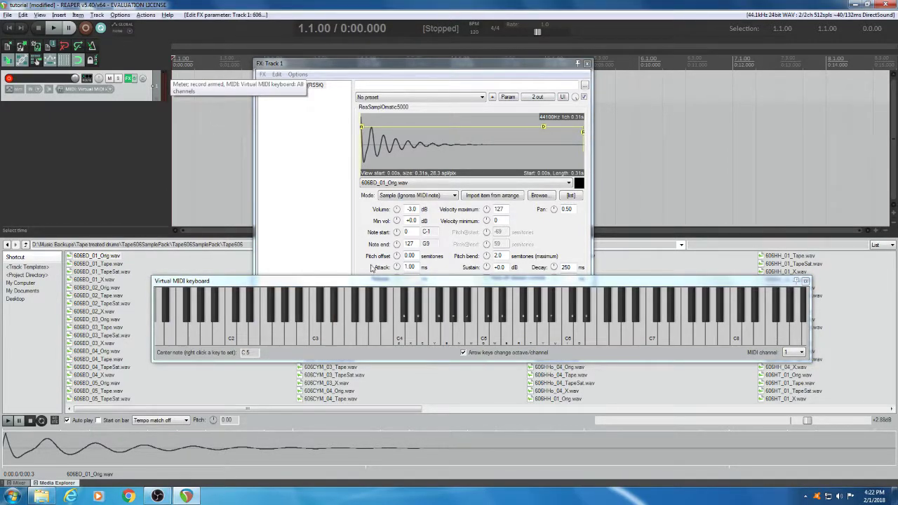
left_click(456, 343)
left_click(455, 342)
left_click(453, 340)
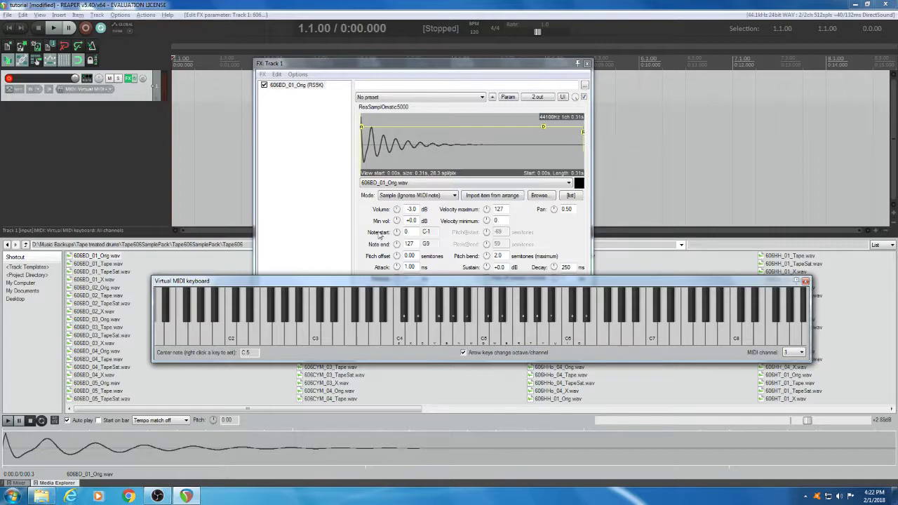
- Close the track's FX window and play a few kick notes on the virtual MIDI keyboard
left_click(121, 144)
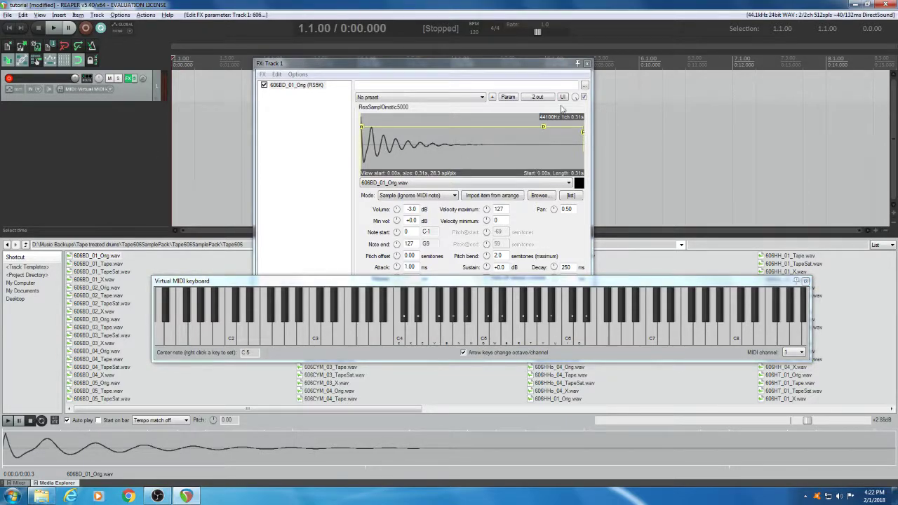
left_click(588, 64)
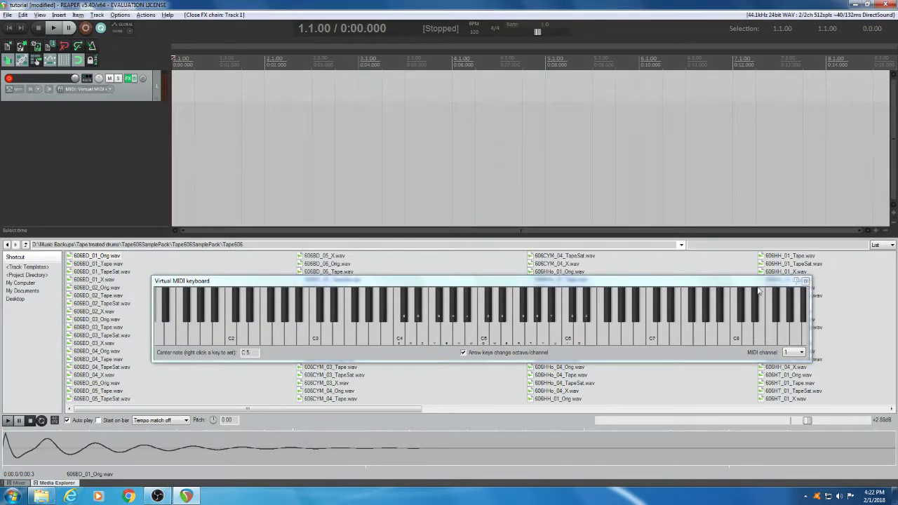
left_click(413, 285)
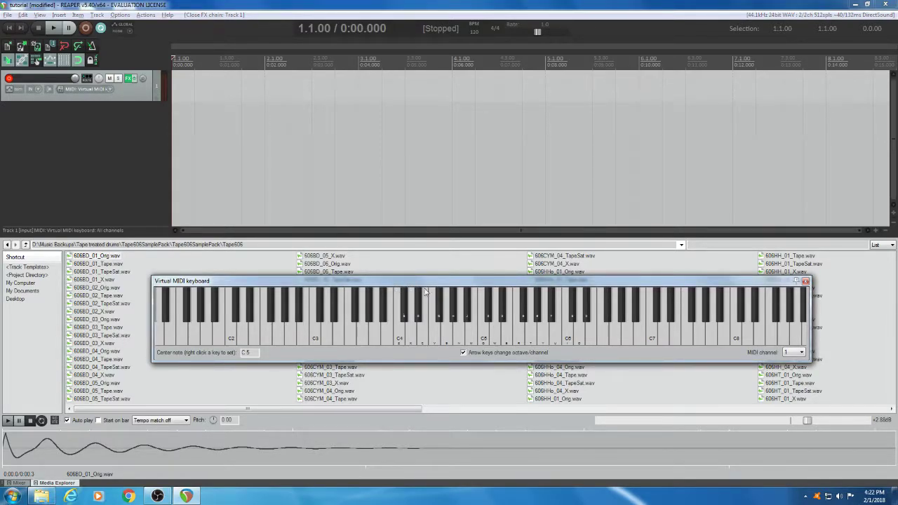
key("m")
key("m")
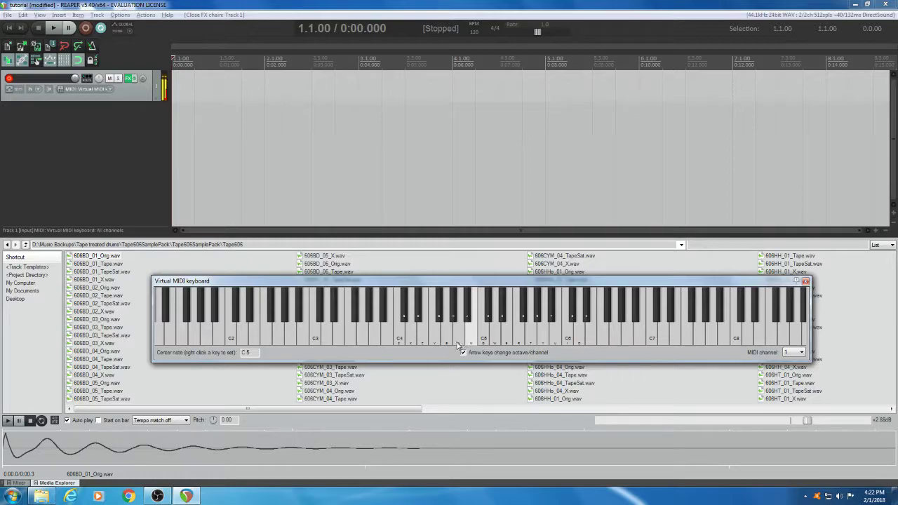
- Enable the metronome, set its primary beat volume to 0.00 dB, and run the transport briefly to hear the click
left_click(91, 47)
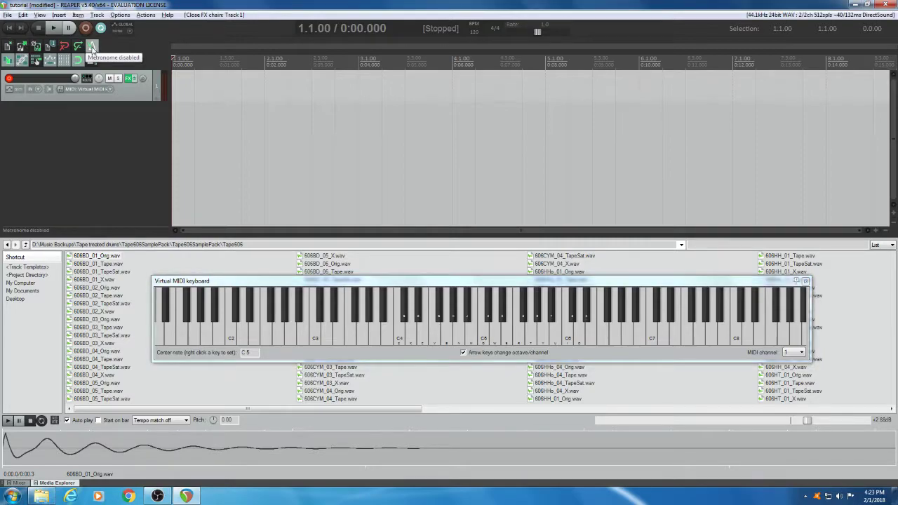
left_click(92, 48)
right_click(92, 47)
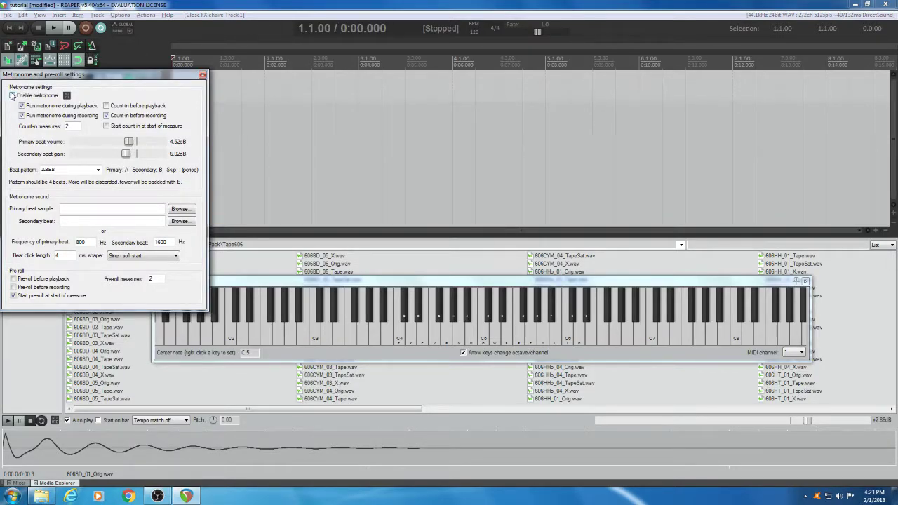
left_click(13, 95)
left_click_drag(129, 142, 137, 145)
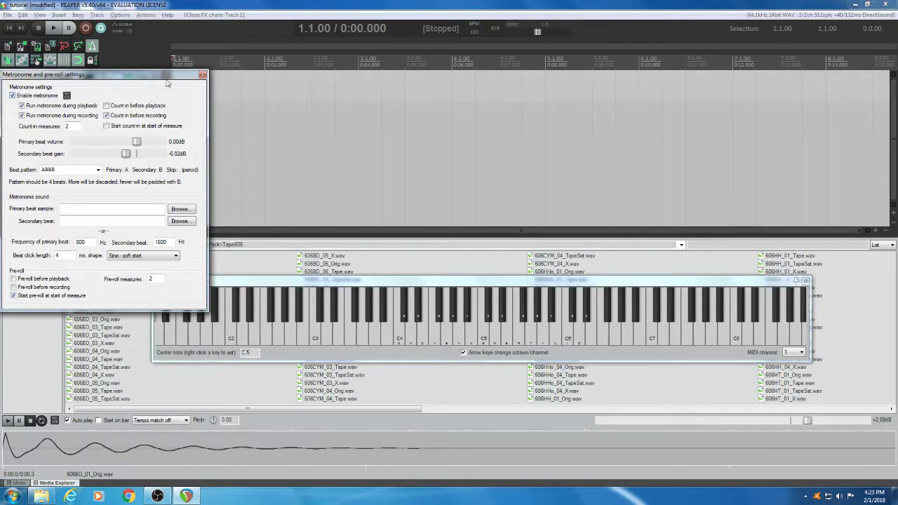
left_click(203, 74)
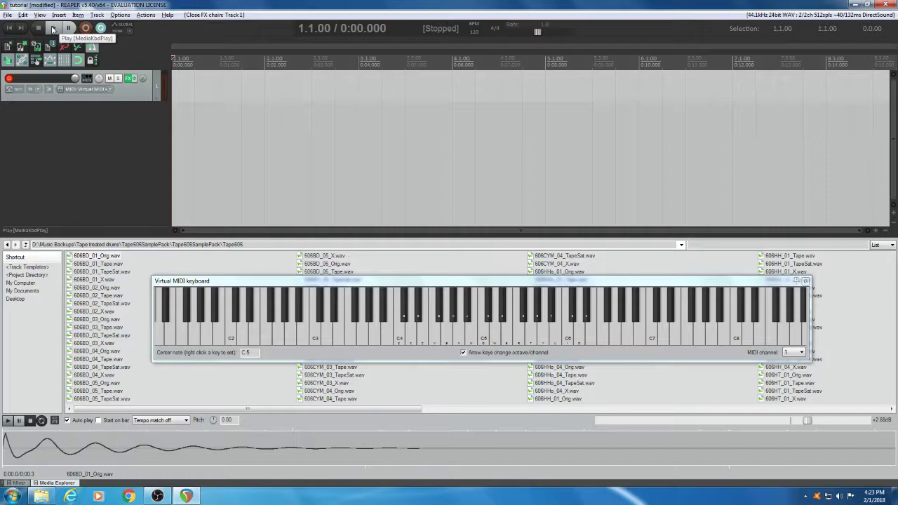
left_click(52, 29)
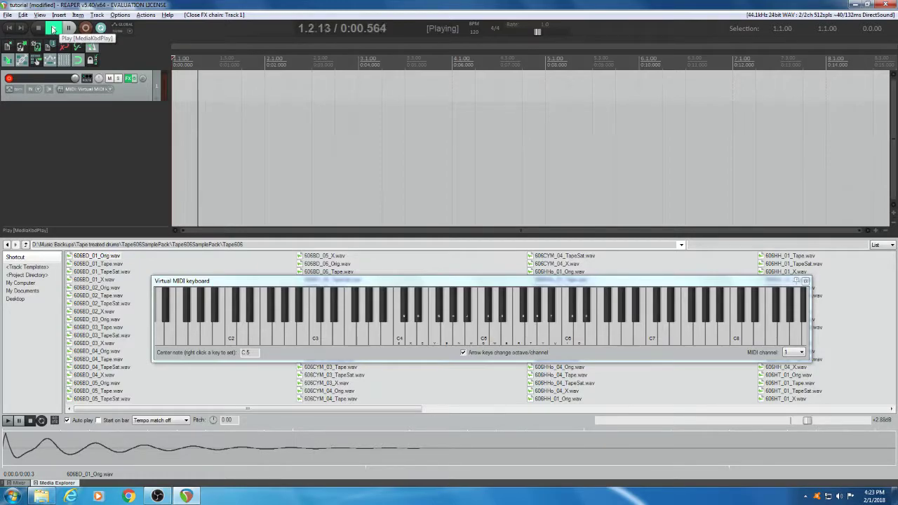
key("space")
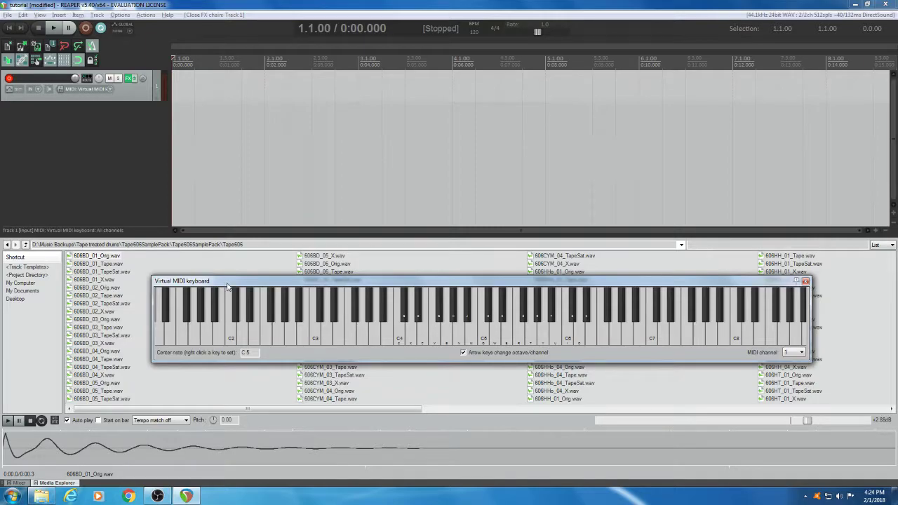
- Record about two measures of kick notes from the virtual MIDI keyboard after the count-in and save the recorded MIDI
left_click(85, 29)
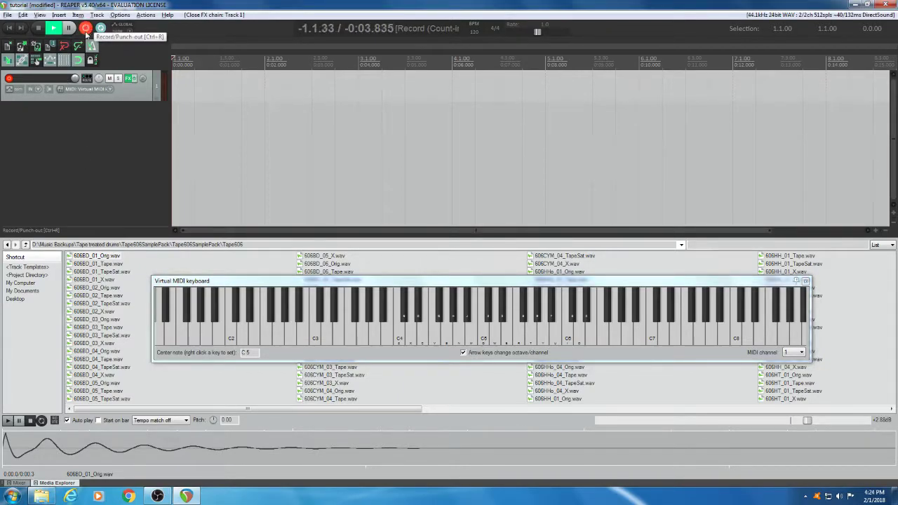
left_click(305, 284)
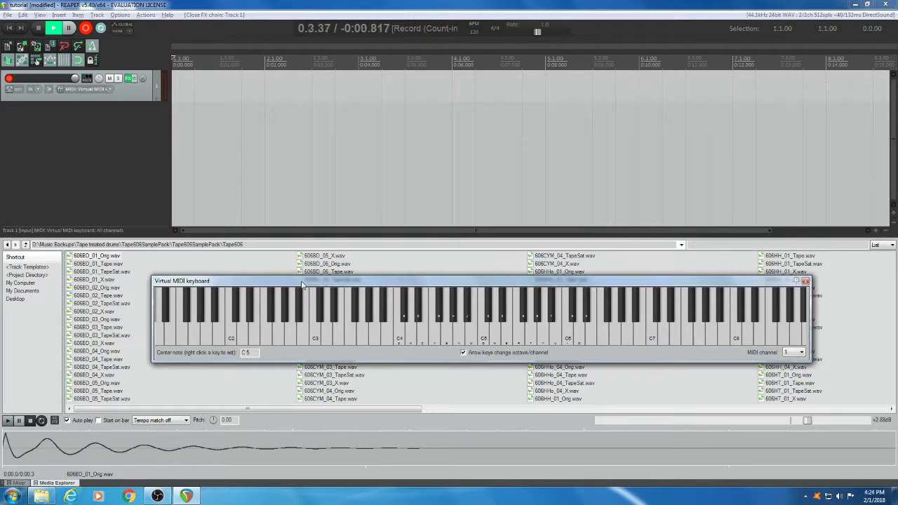
key("z")
key("z")
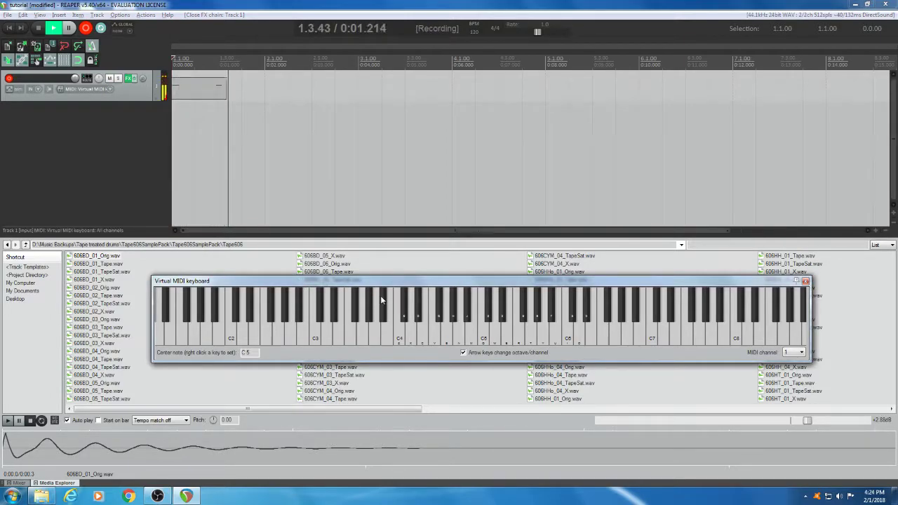
key("z")
key("z")
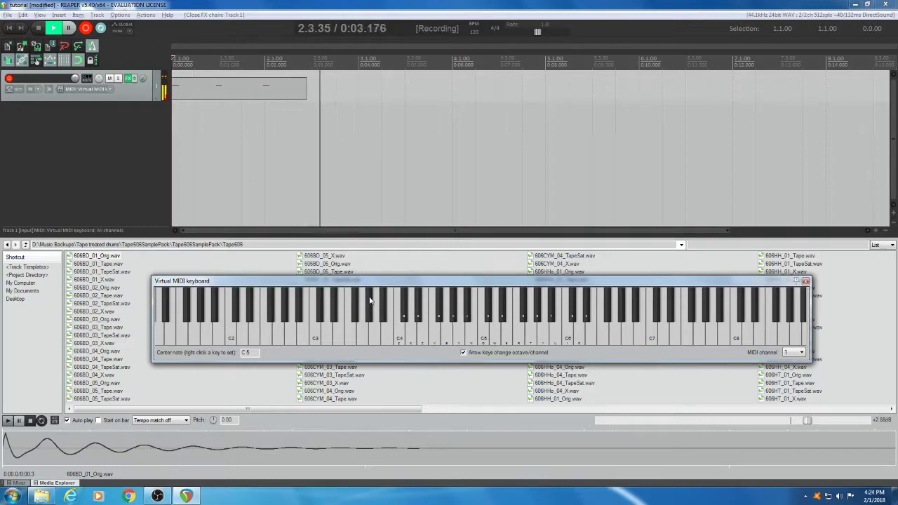
key("space")
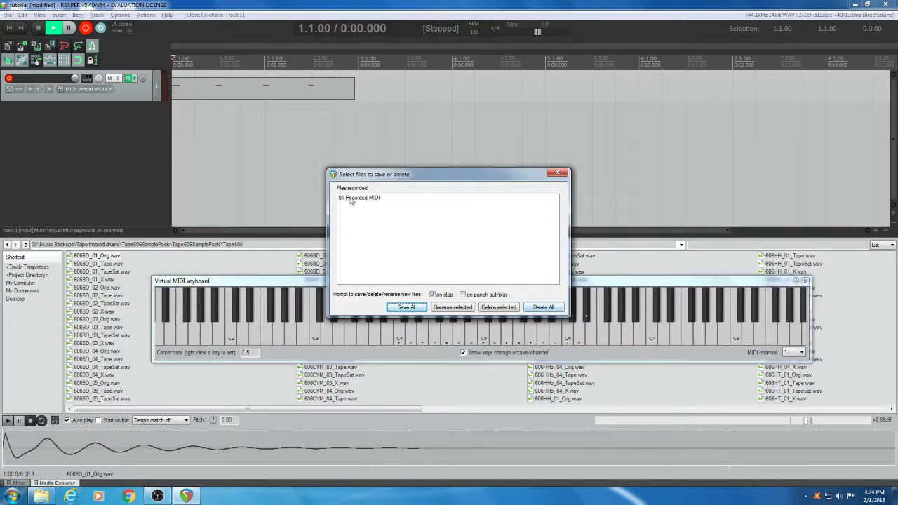
left_click(406, 307)
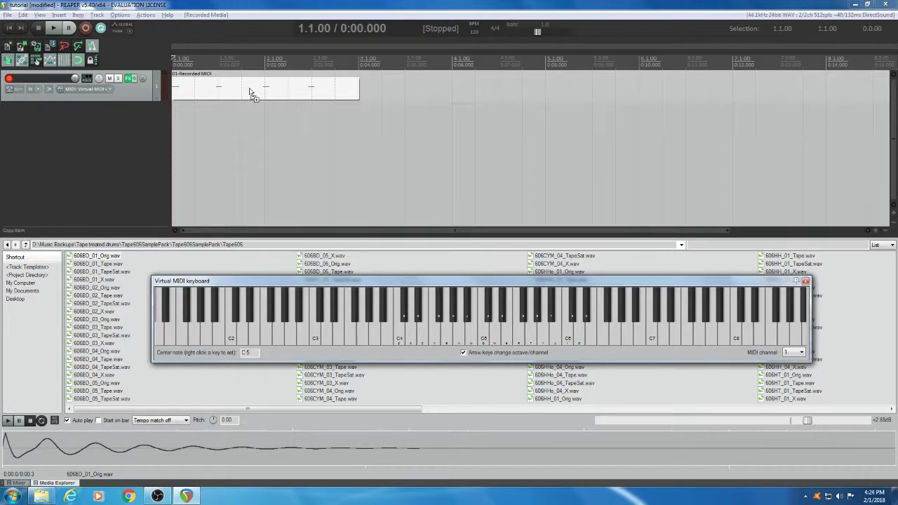
- Undo the recorded MIDI take and run the transport briefly over the empty track
key("ctrl+z")
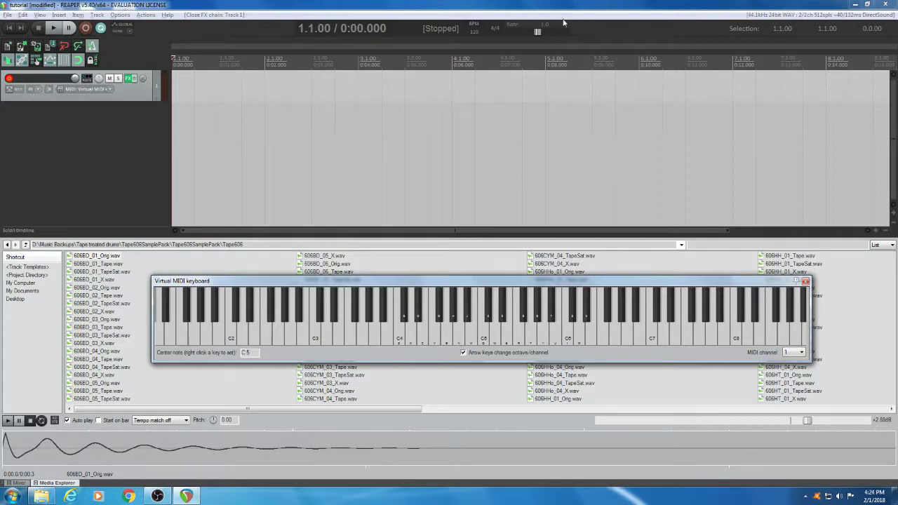
key("space")
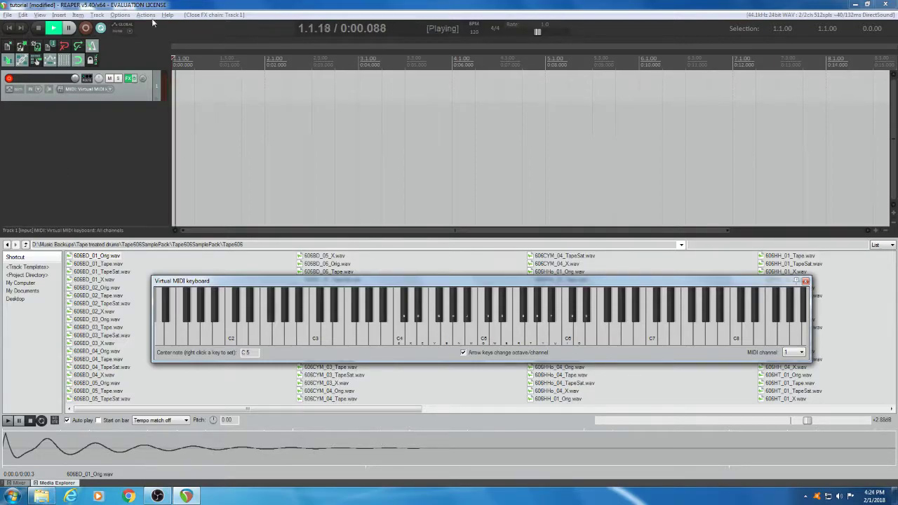
key("space")
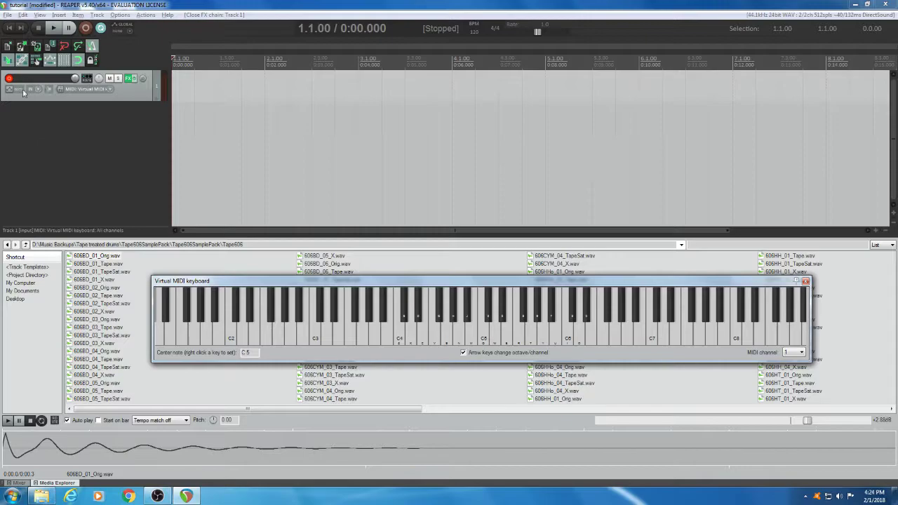
- Turn on quantizing of MIDI recording for Track 1, at 1/8 notes positioned to the nearest value
left_click(135, 96)
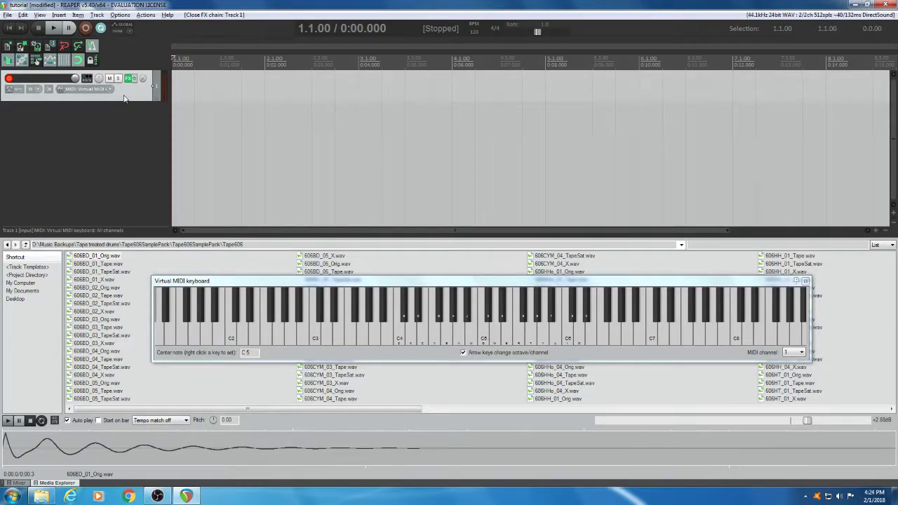
right_click(165, 85)
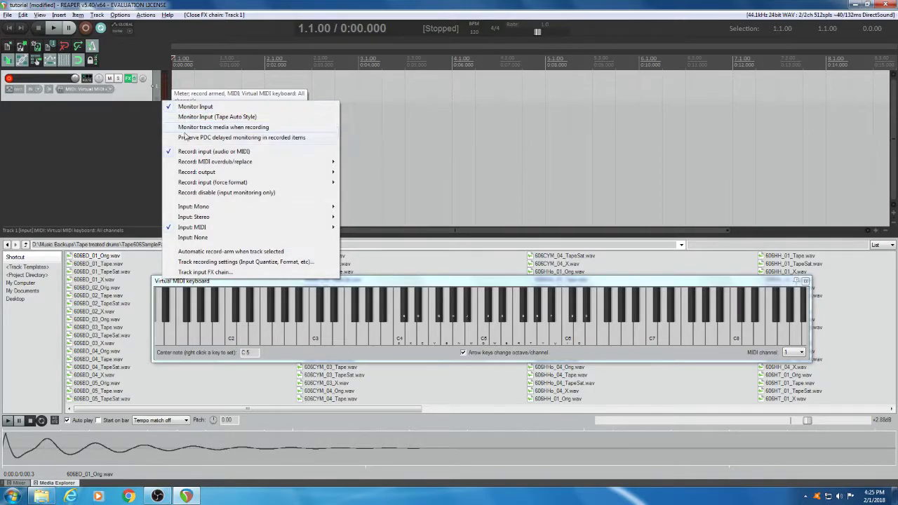
left_click(240, 262)
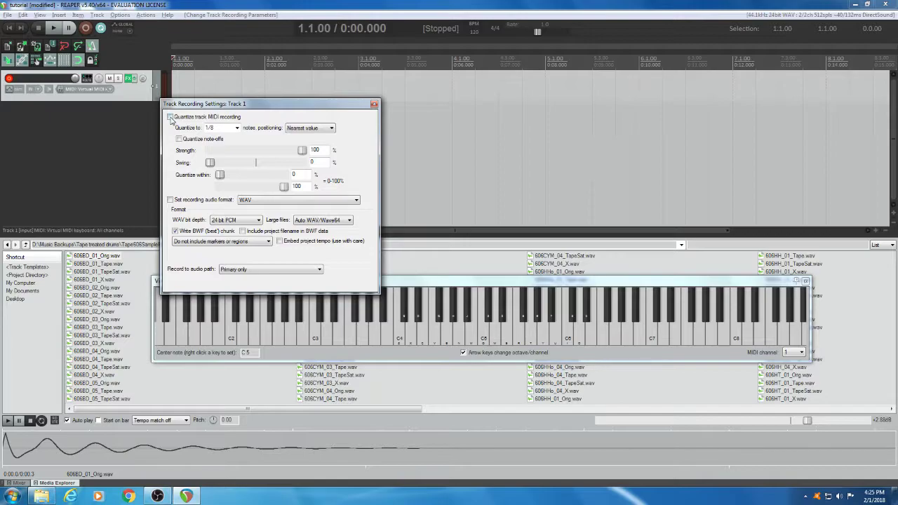
left_click(170, 117)
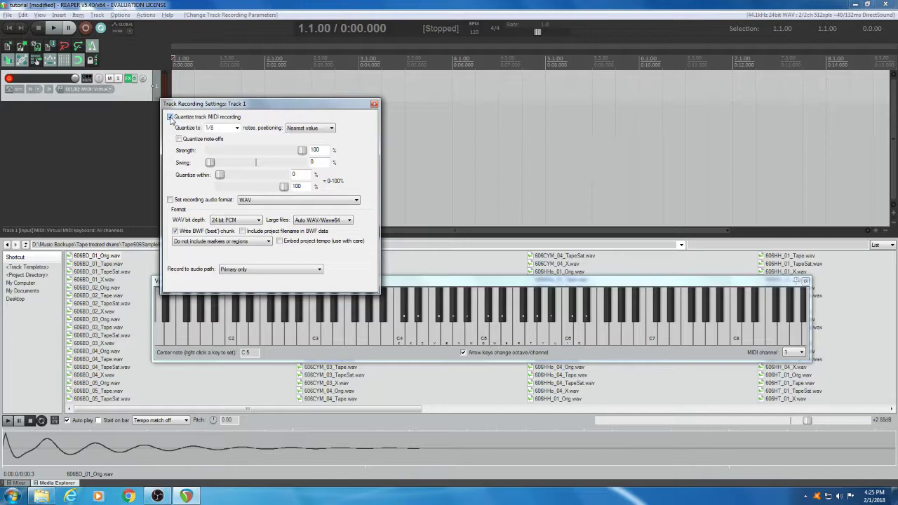
left_click(237, 128)
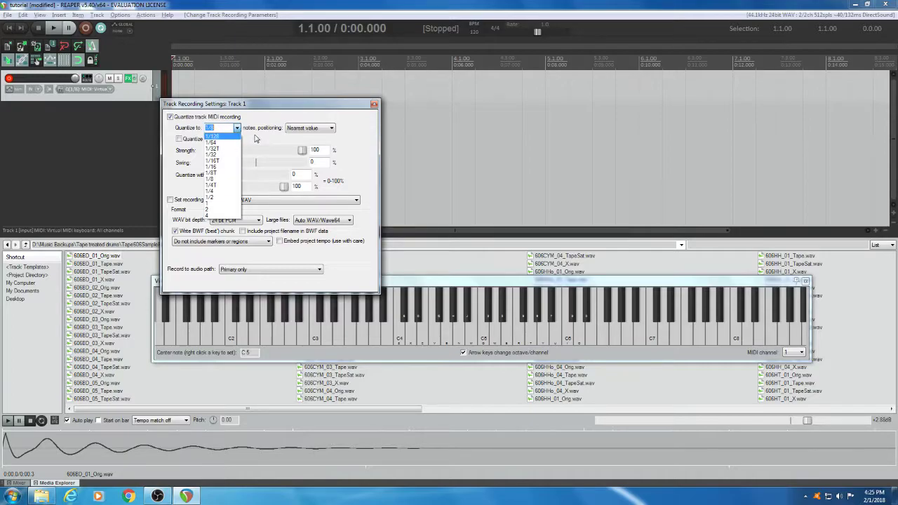
left_click(256, 139)
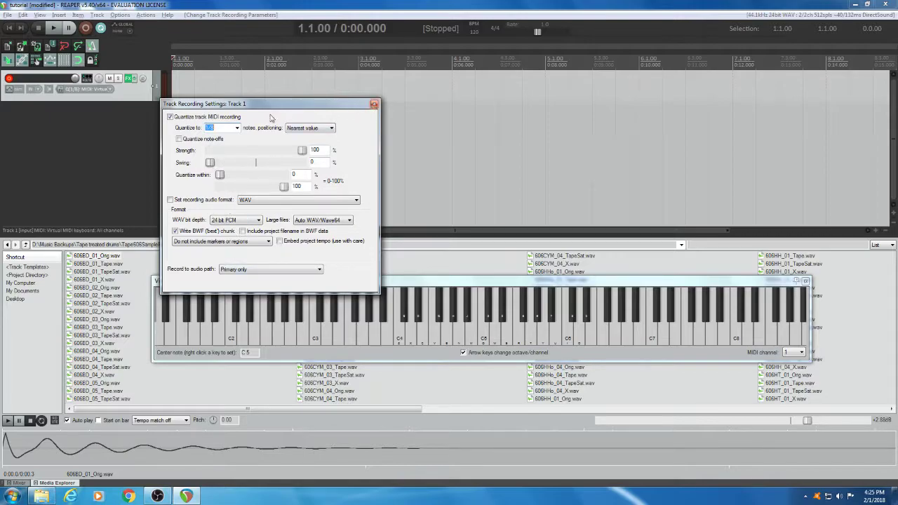
left_click(374, 105)
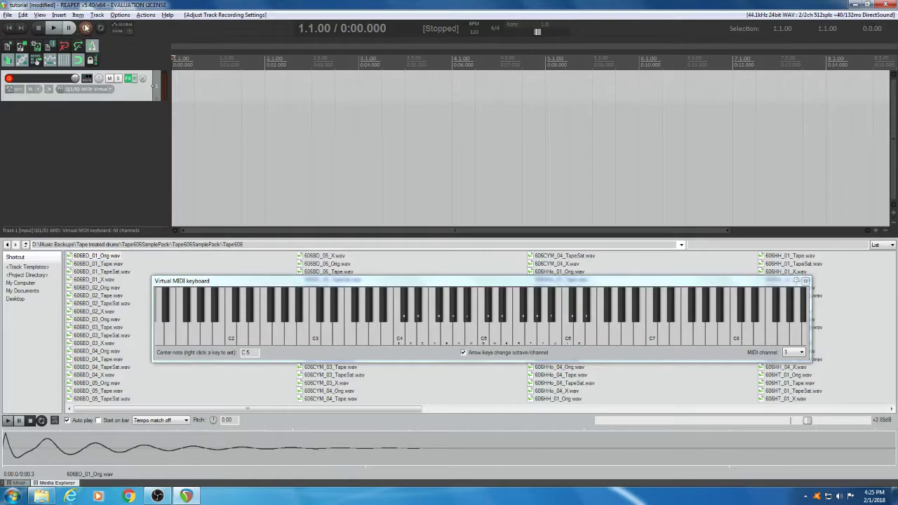
- Record four kick notes, one every two beats across two measures, from the virtual MIDI keyboard and save the recorded MIDI
left_click(86, 27)
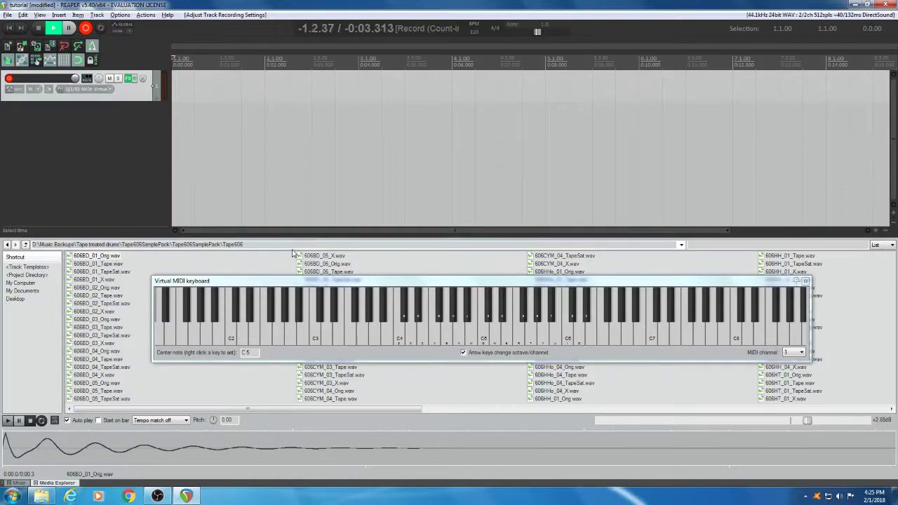
left_click(296, 281)
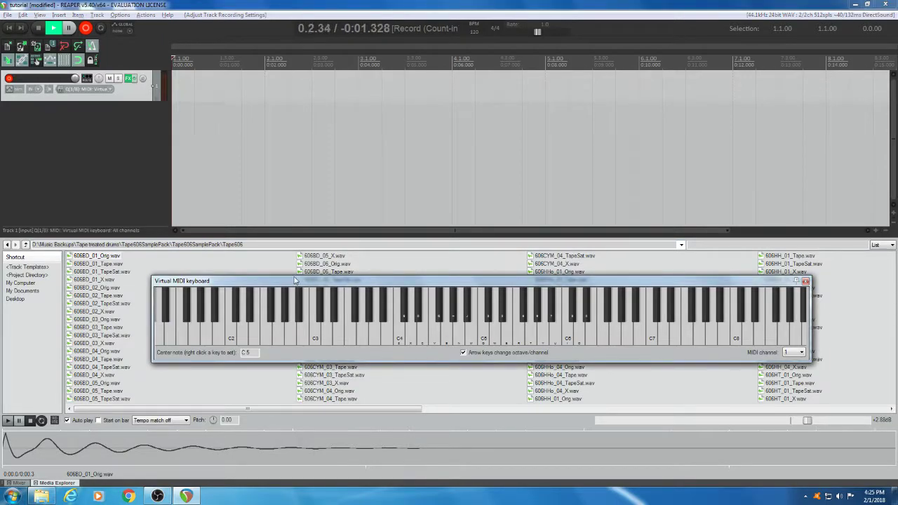
key("n")
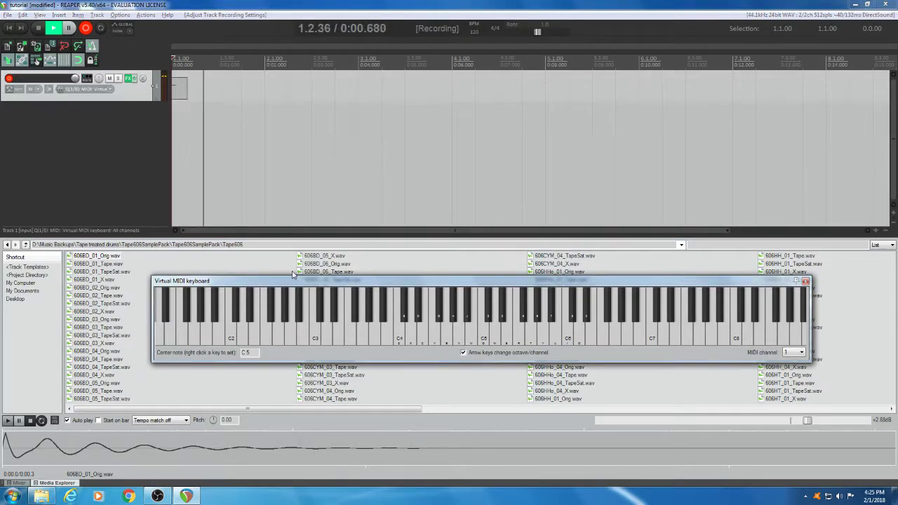
key("n")
key("n")
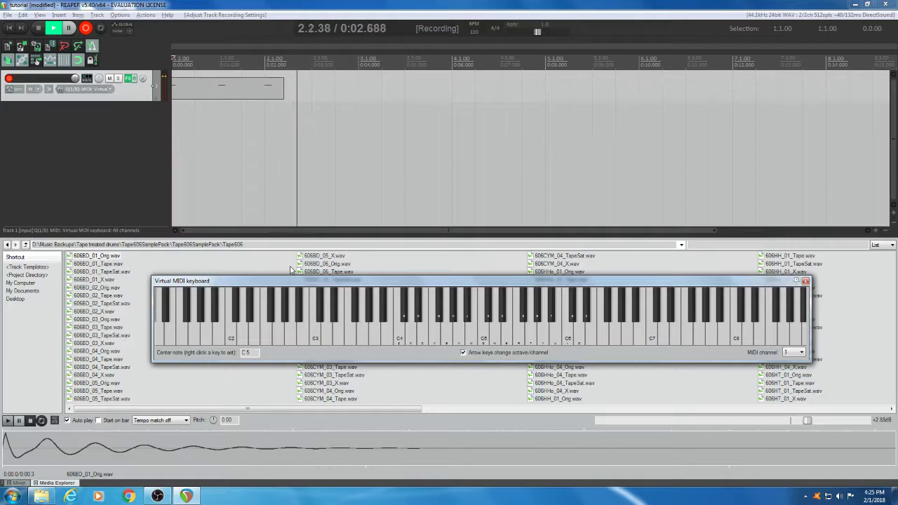
key("n")
key("space")
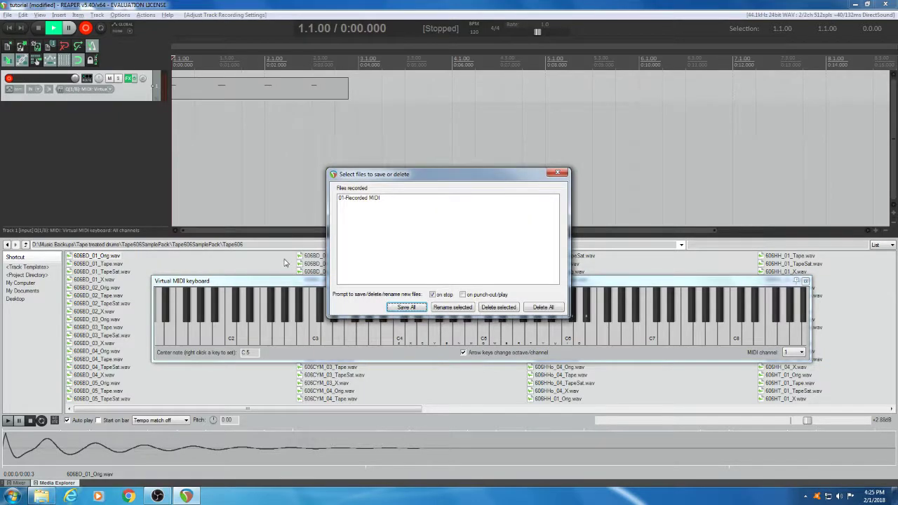
left_click(407, 307)
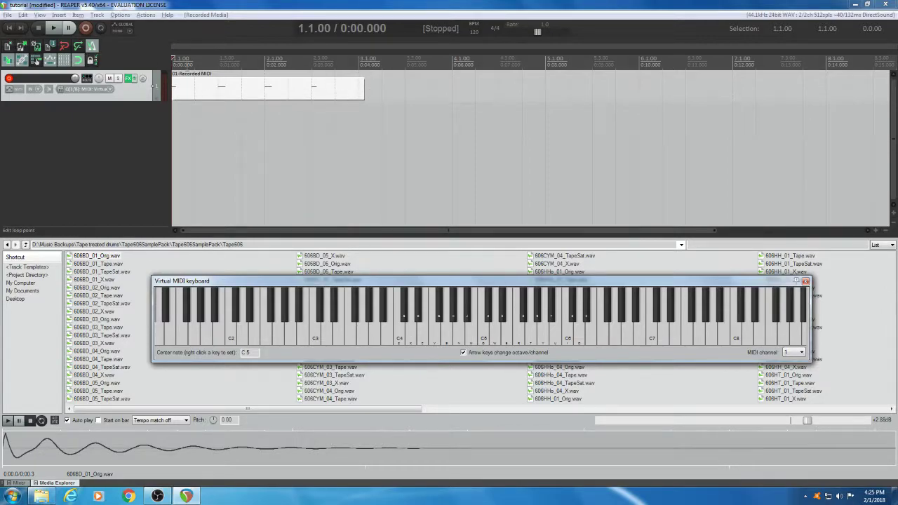
- Play back the quantized kick recording, disable the metronome, and play it again from the start
key("space")
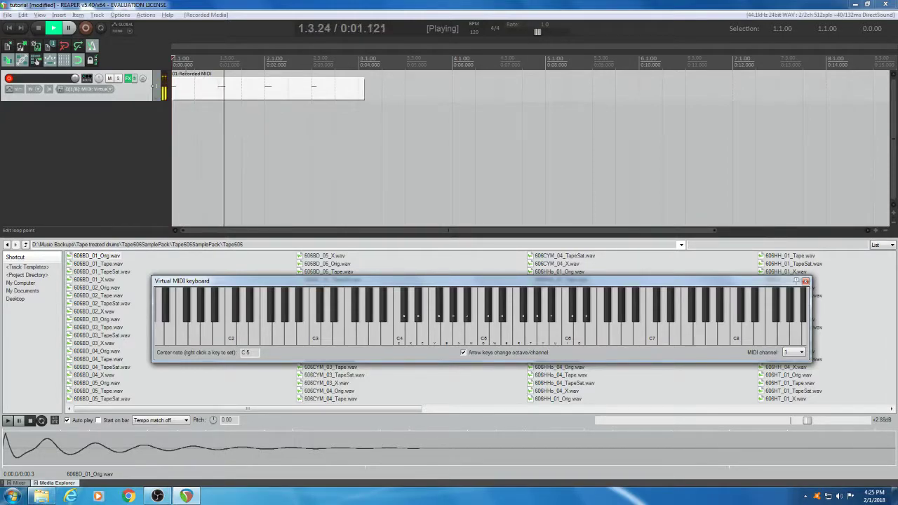
key("space")
left_click(90, 46)
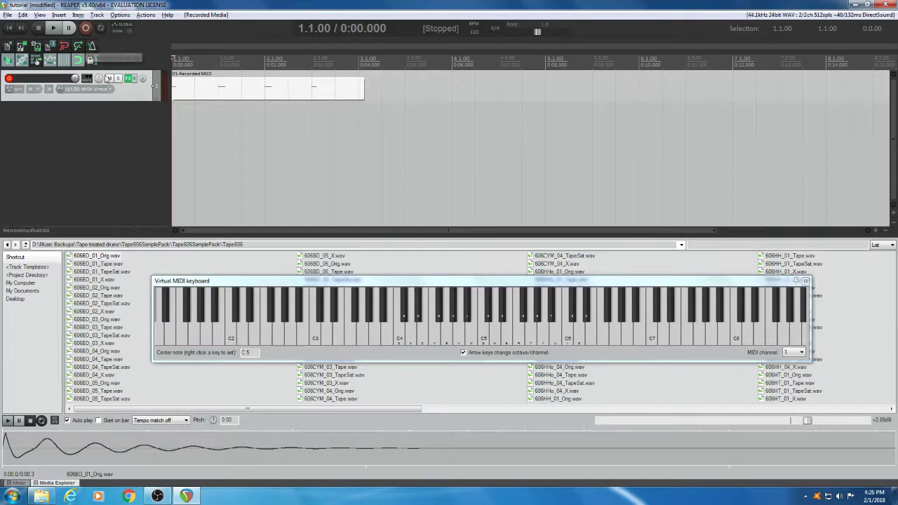
key("space")
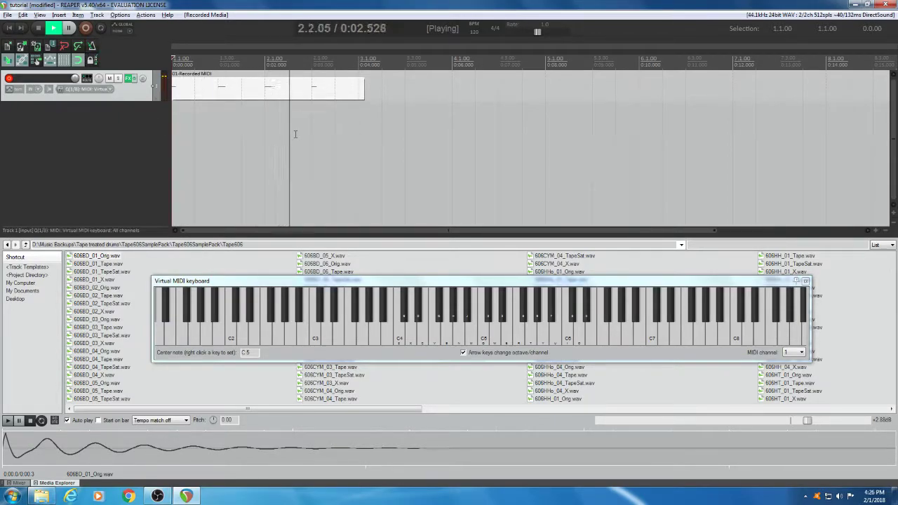
- Stop playback and place the edit cursor on several grid lines around the recorded kick item's end with snapping on
key("space")
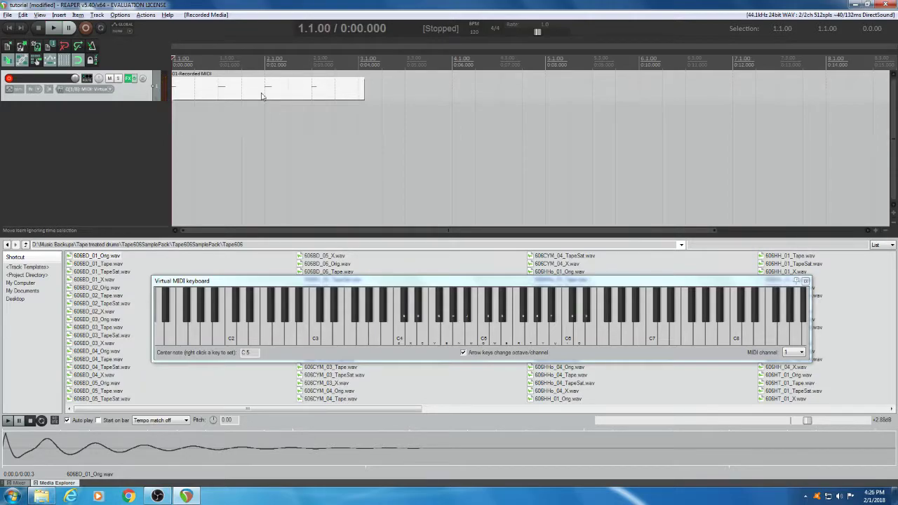
left_click(358, 89)
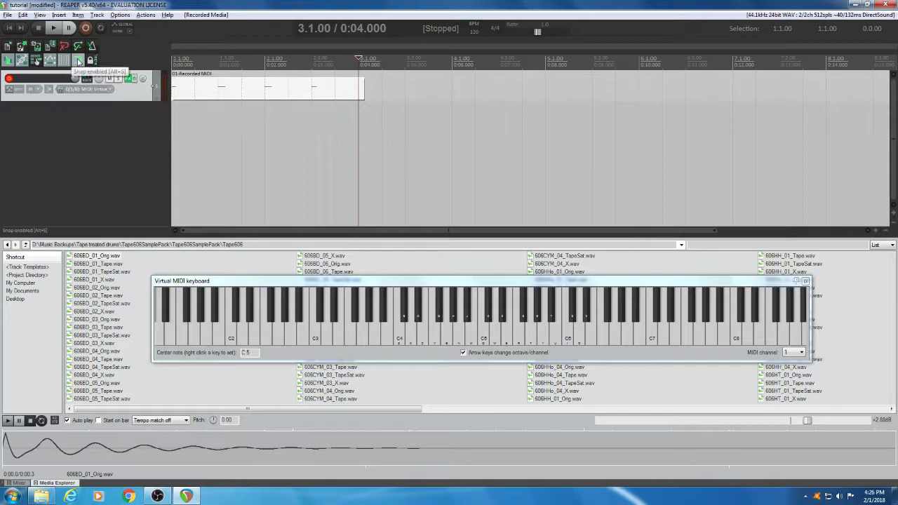
left_click(381, 92)
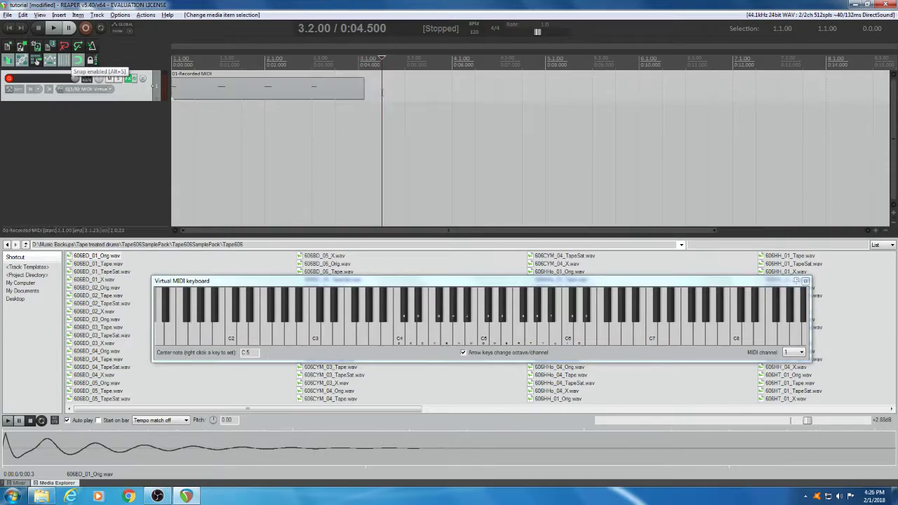
left_click(399, 93)
left_click(380, 95)
left_click(434, 99)
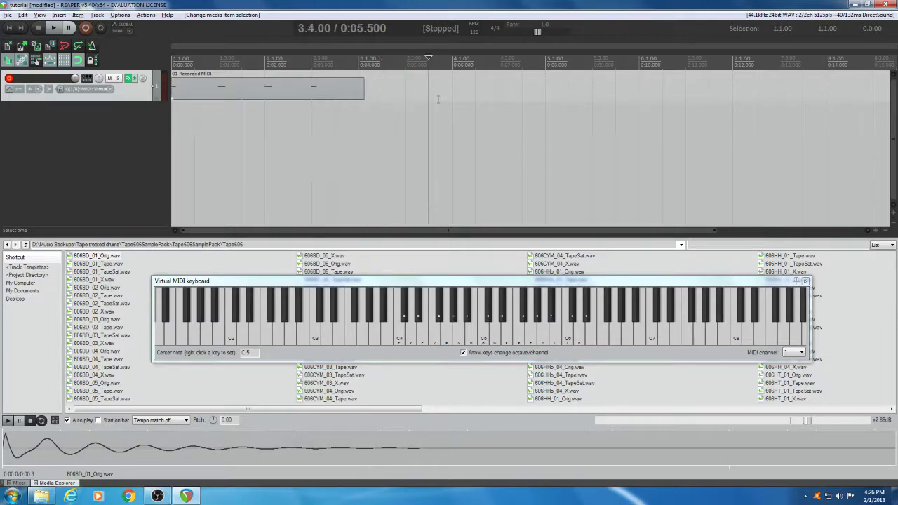
left_click(400, 103)
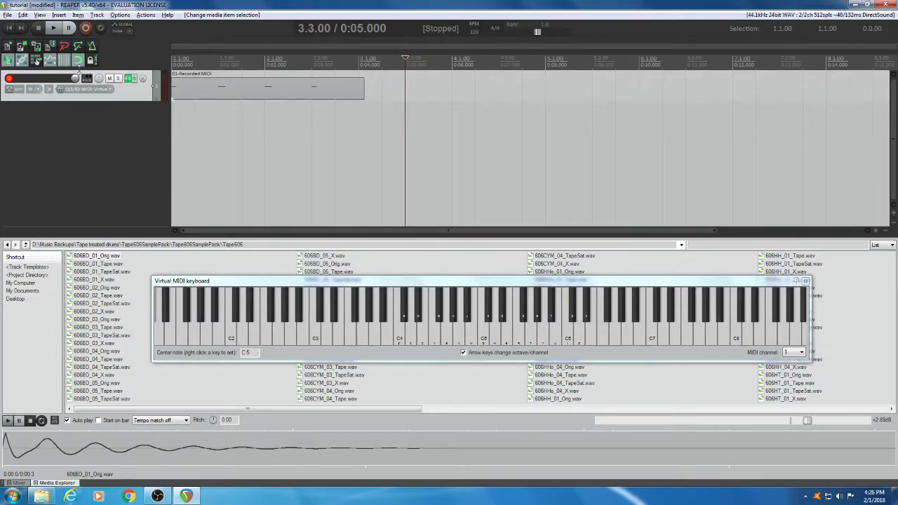
- Try placing the edit cursor freely between grid lines near the end of measure 2, with snapping off
left_click(310, 126)
left_click(320, 126)
left_click(323, 126)
left_click(300, 127)
left_click(324, 126)
left_click(344, 124)
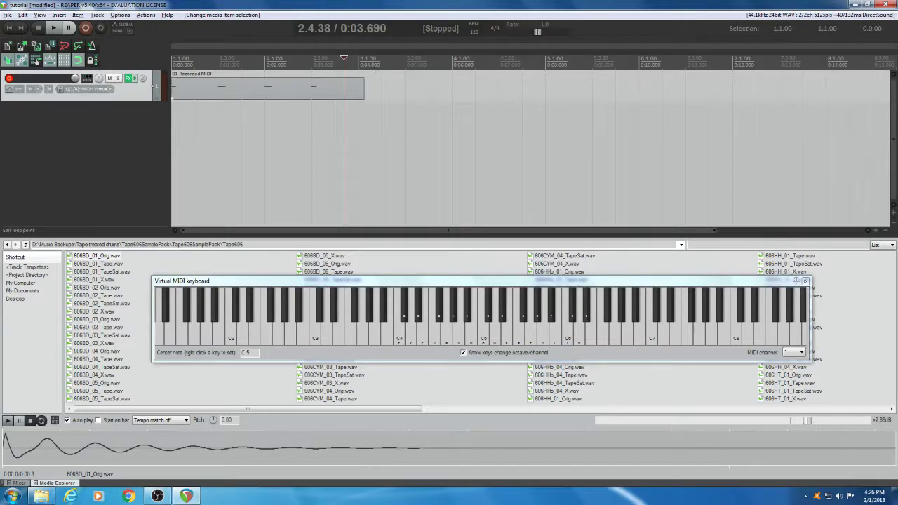
- Split the recorded kick item at 3.1.00, delete the leftover piece after it, and return to the project start
left_click(360, 92)
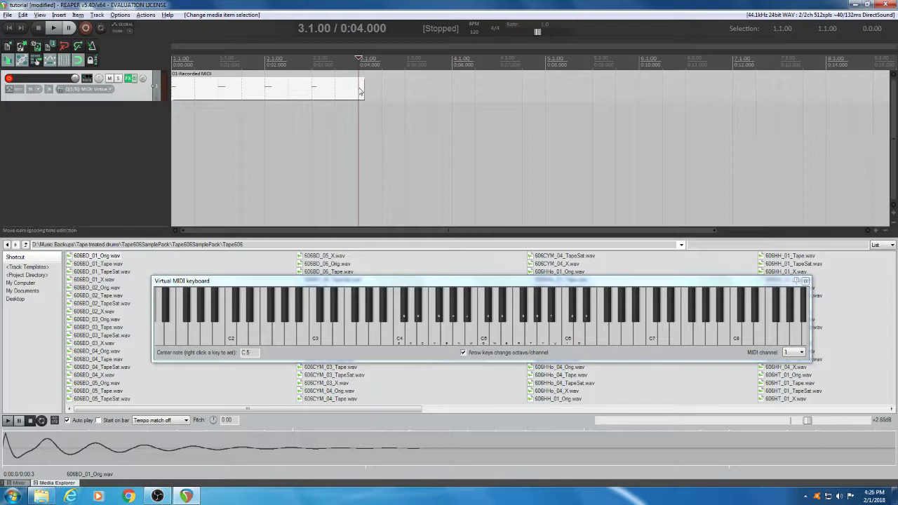
key("s")
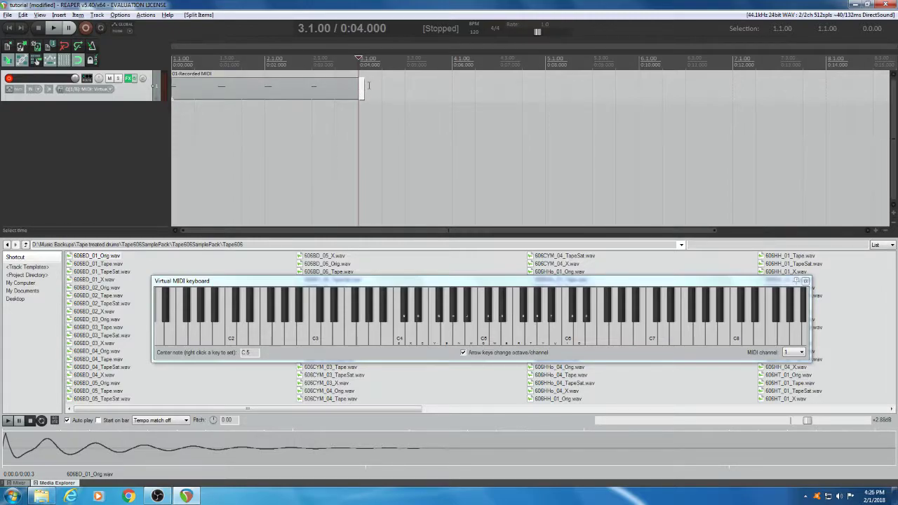
left_click_drag(364, 89, 375, 89)
key("Delete")
left_click(9, 28)
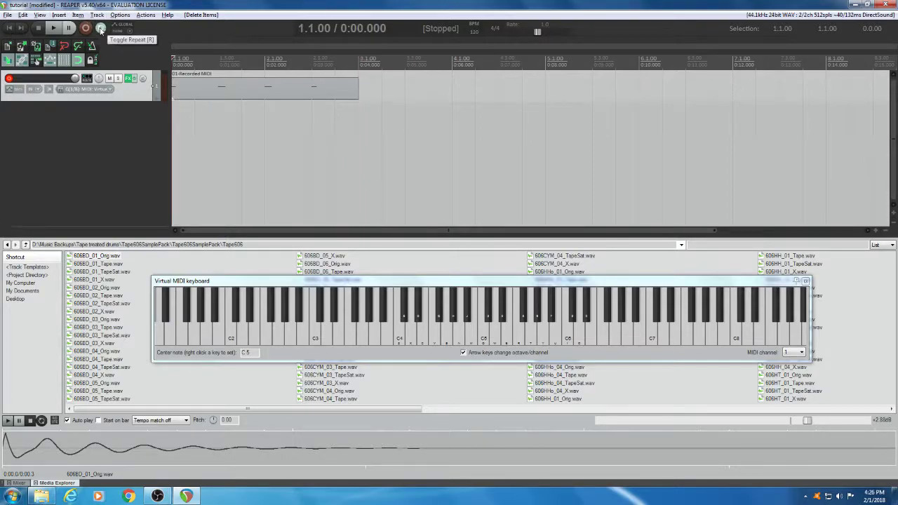
- Enable repeat, disarm Track 1 from recording, and play the trimmed kick pattern before stopping the transport
left_click(100, 28)
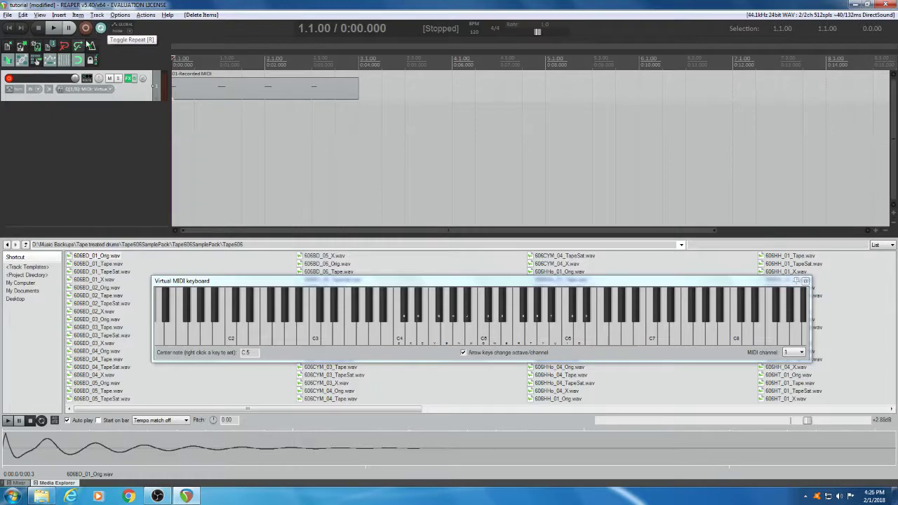
left_click(8, 78)
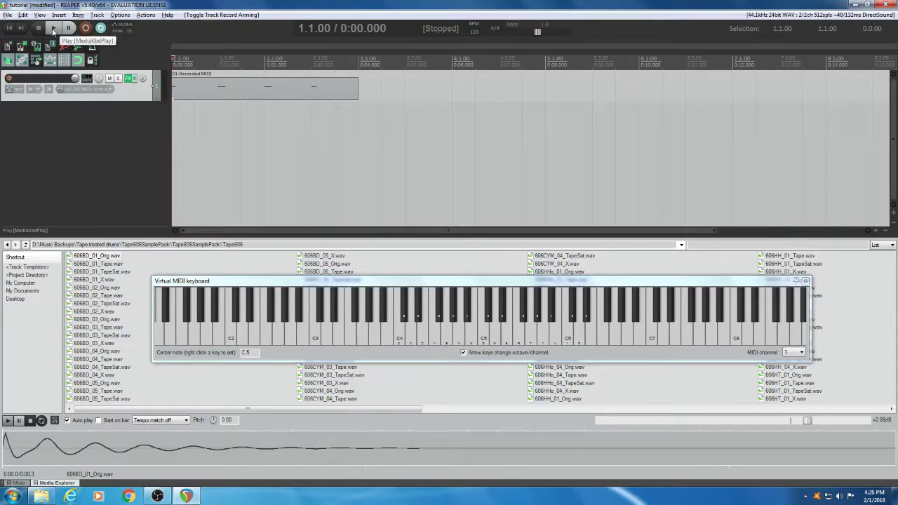
left_click(52, 29)
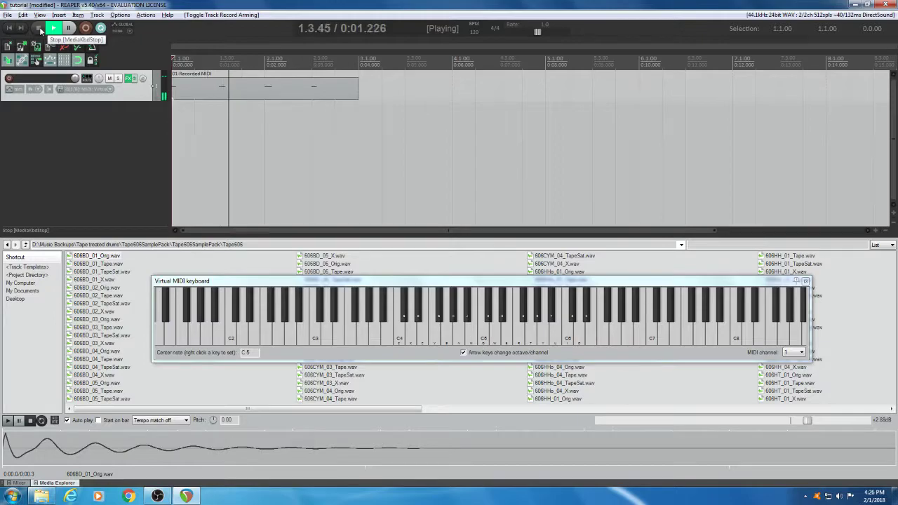
left_click(39, 29)
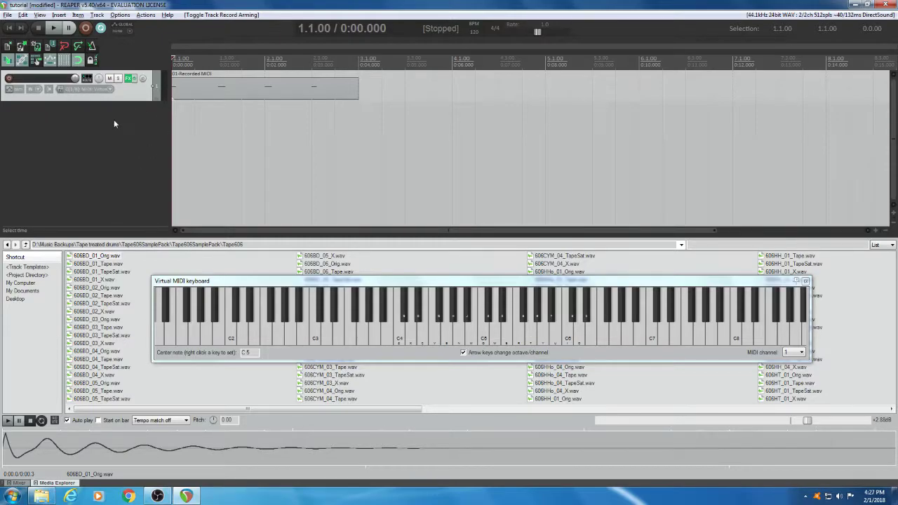
- Try duplicating the kick track, check the copy's FX chain, and undo the duplication
left_click_drag(125, 97, 131, 96)
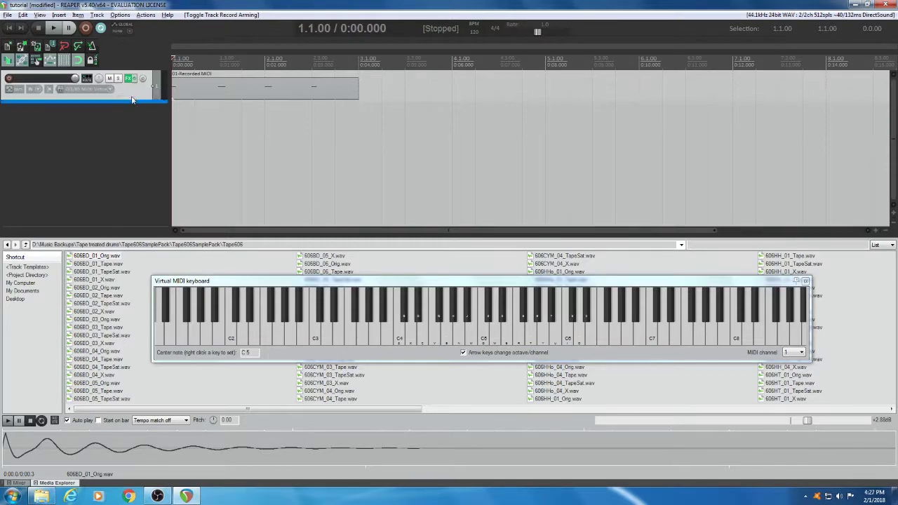
right_click(131, 90)
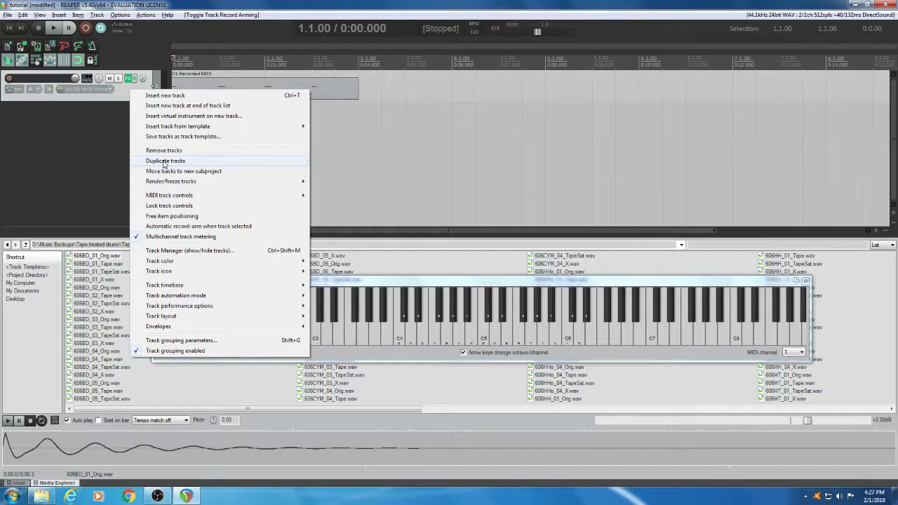
left_click(165, 161)
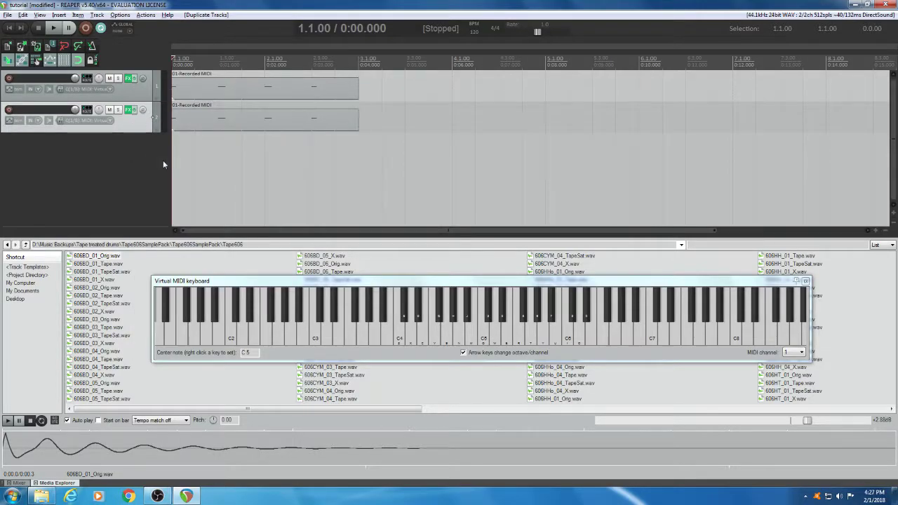
left_click(129, 110)
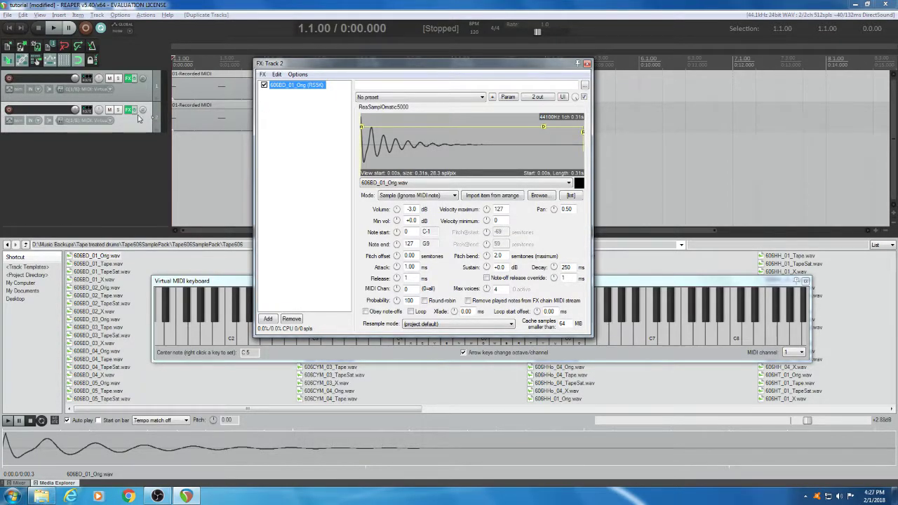
left_click(587, 63)
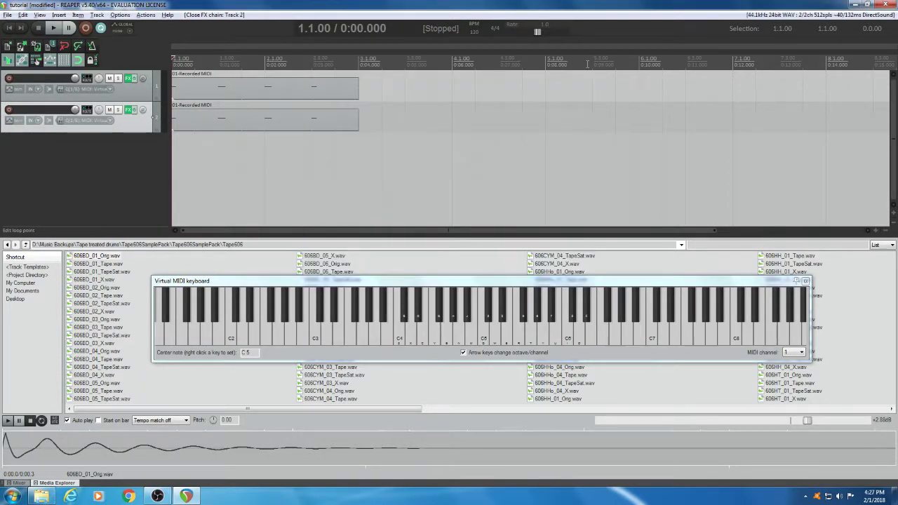
key("ctrl+z")
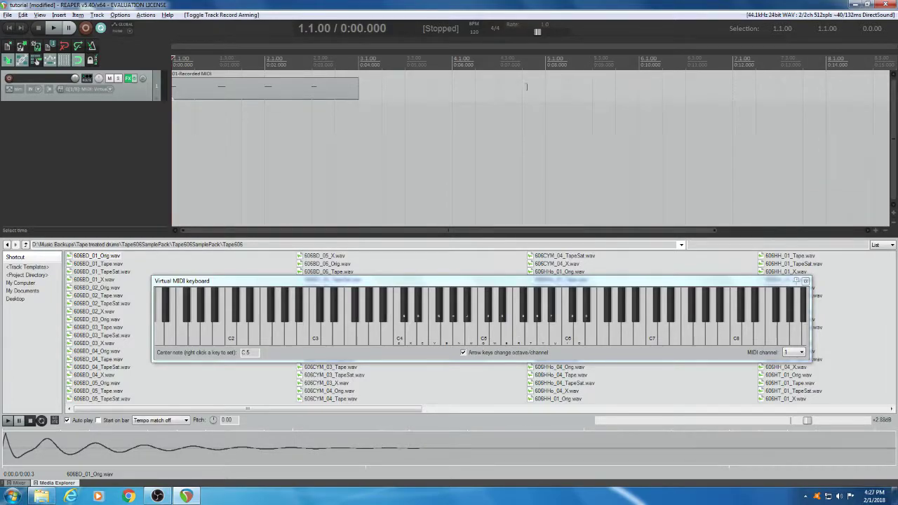
- Add a second empty track below the kick track and insert ReaSamplOmatic5000 on it
double_click(109, 145)
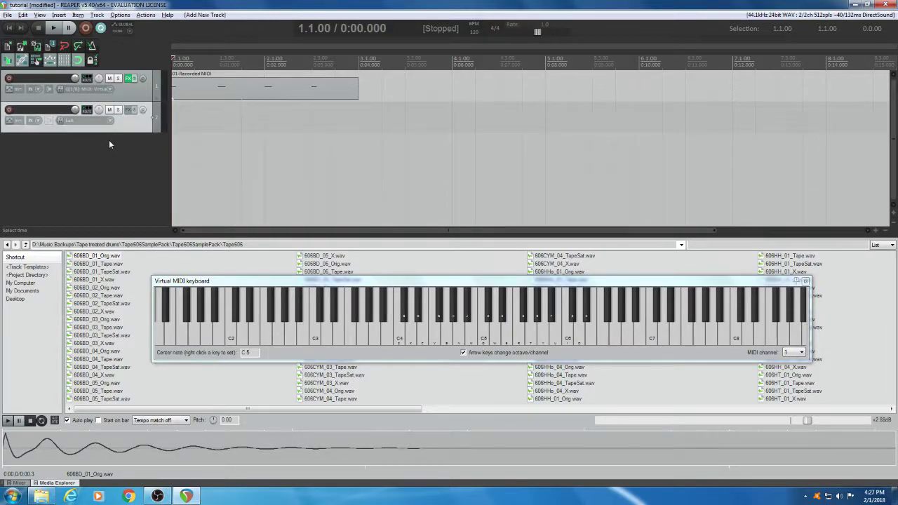
left_click(129, 111)
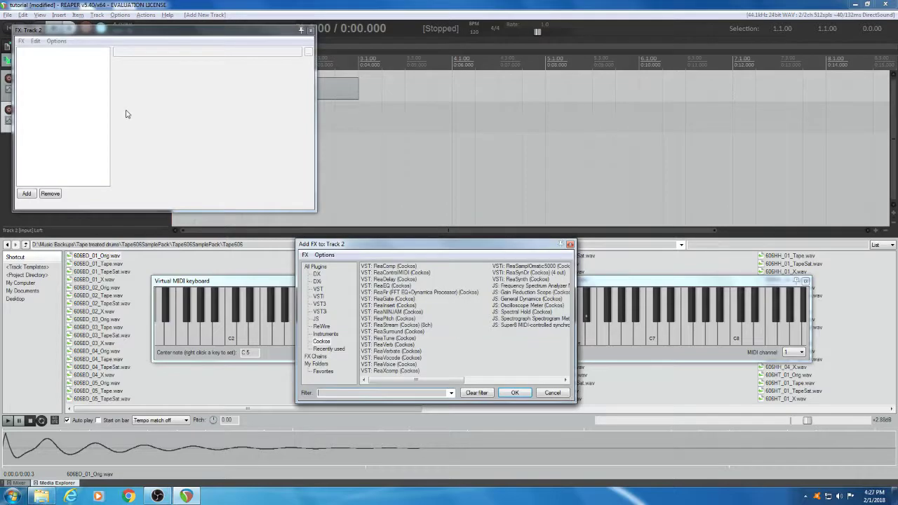
double_click(523, 269)
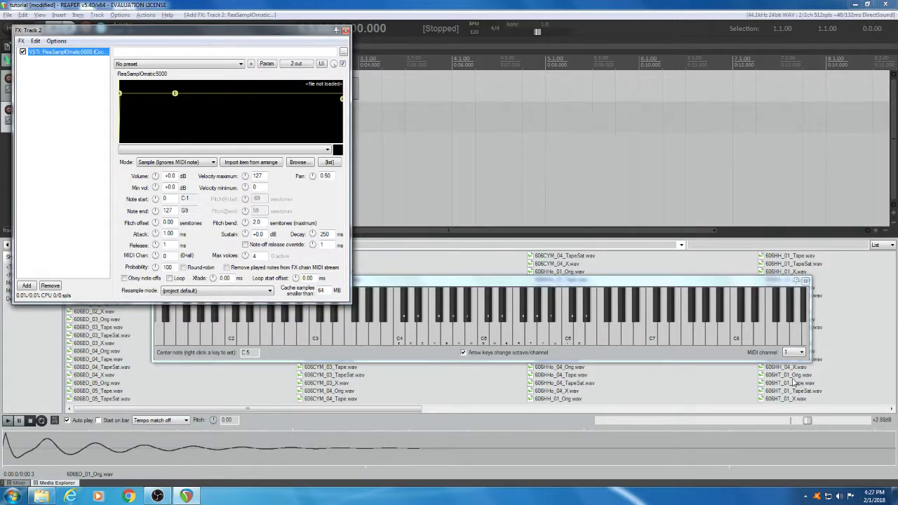
- Load the snare sample 606SD_01_Orig.wav from the Tape606 folder into Track 2's ReaSamplOmatic5000
left_click_drag(669, 276, 545, 410)
scroll(725, 412, "right", 3)
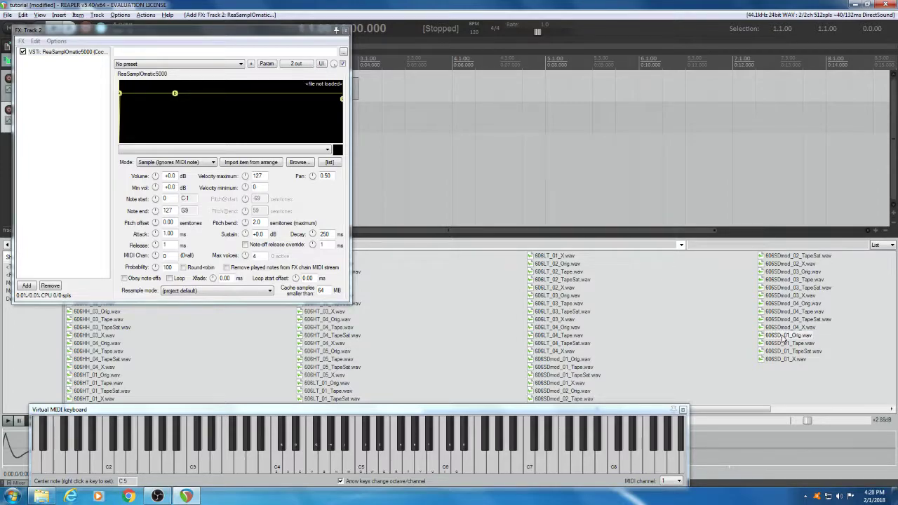
left_click(782, 340)
left_click_drag(772, 341, 195, 135)
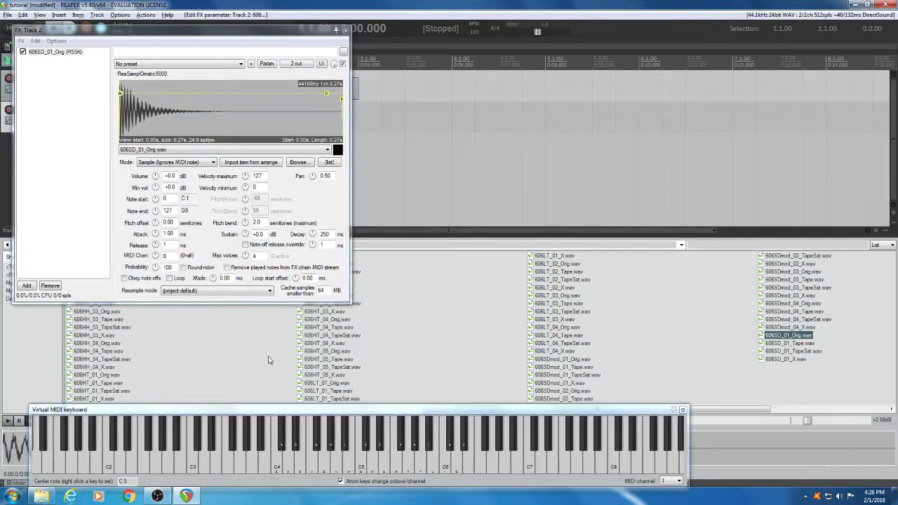
- Set Track 2's record input to the virtual MIDI keyboard on all channels, with the FX window moved clear
left_click_drag(217, 31, 565, 121)
left_click(111, 120)
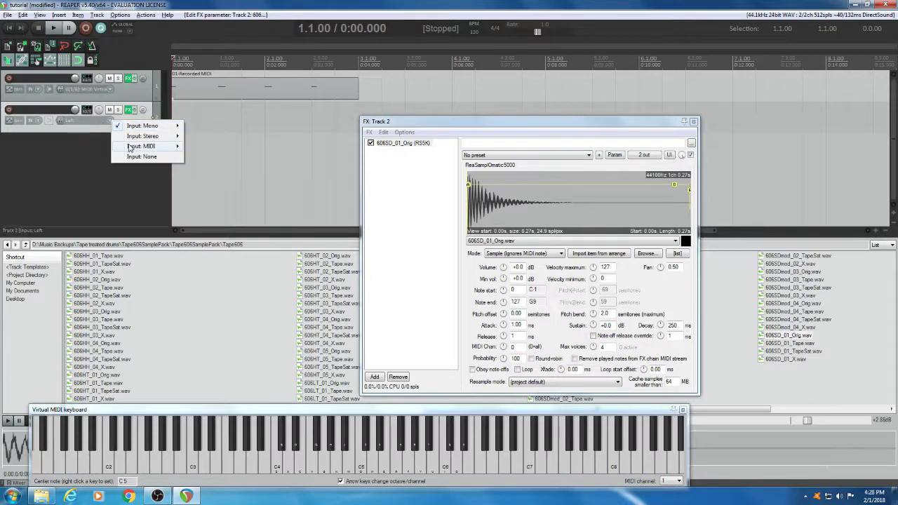
mouse_move(128, 147)
mouse_move(217, 147)
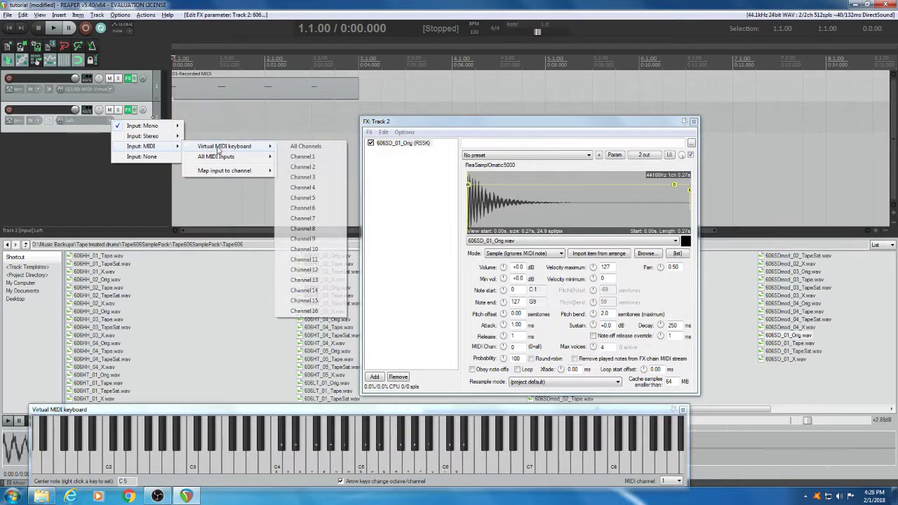
left_click(307, 147)
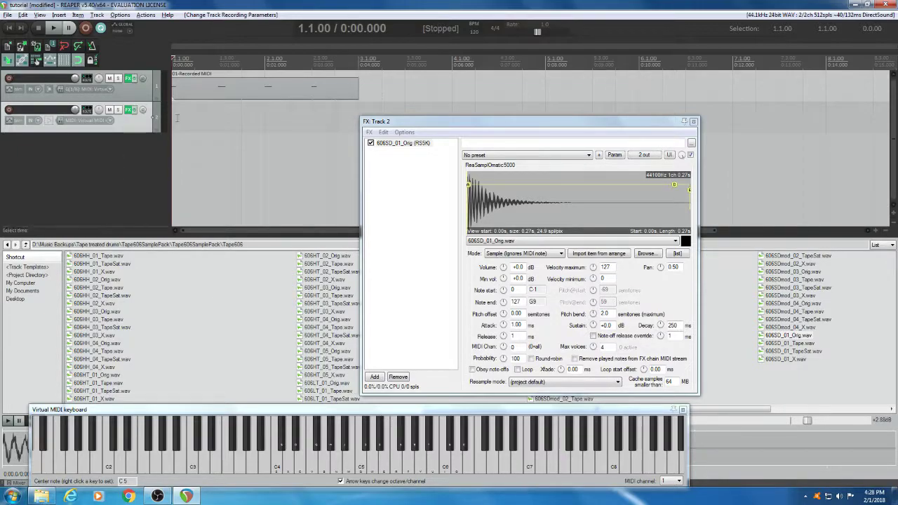
- Try notes on the virtual keyboard, turn on input monitoring for Track 2, and arm the track for recording
left_click(364, 471)
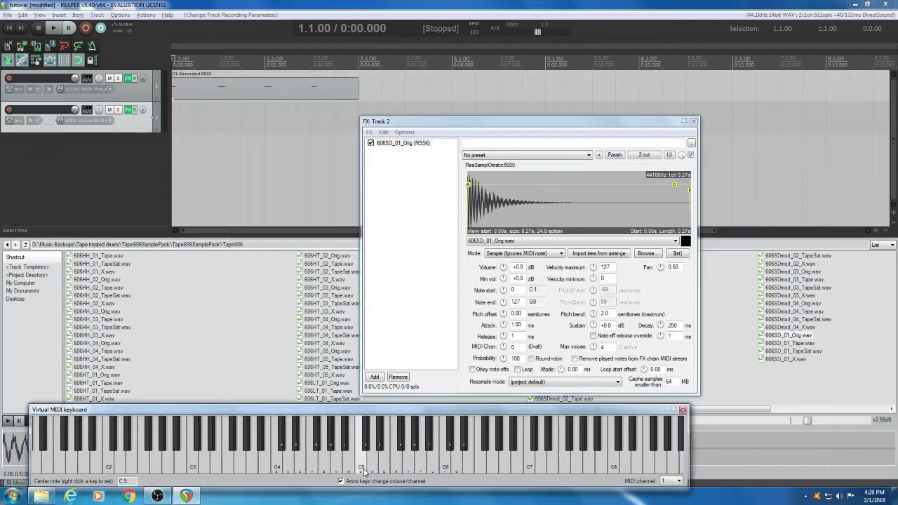
left_click(407, 470)
right_click(165, 116)
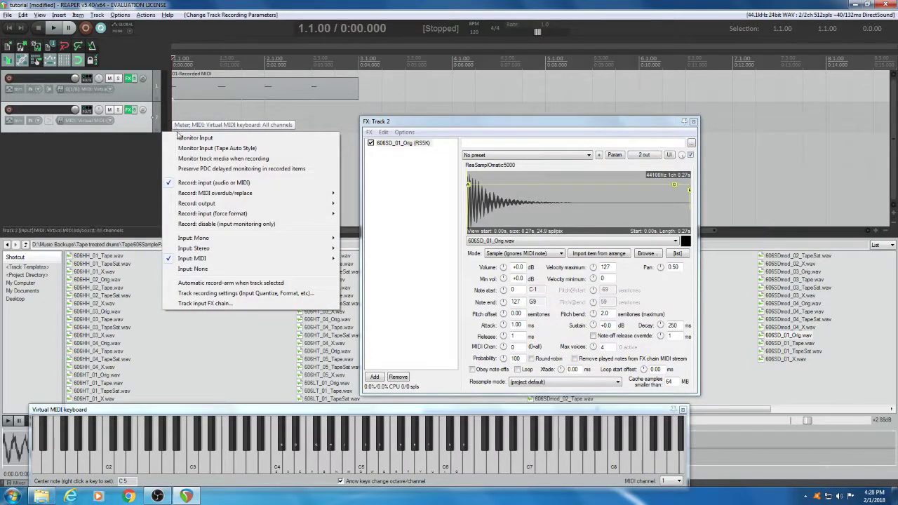
left_click(186, 138)
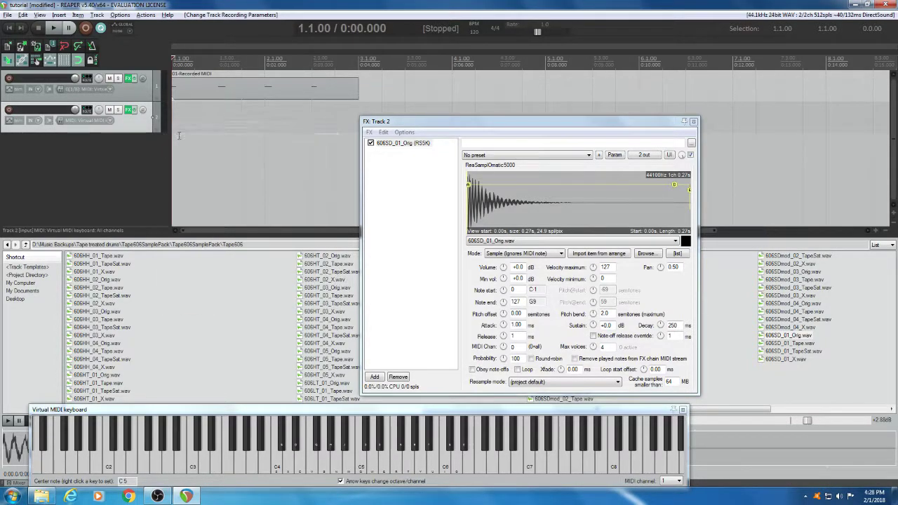
left_click(7, 108)
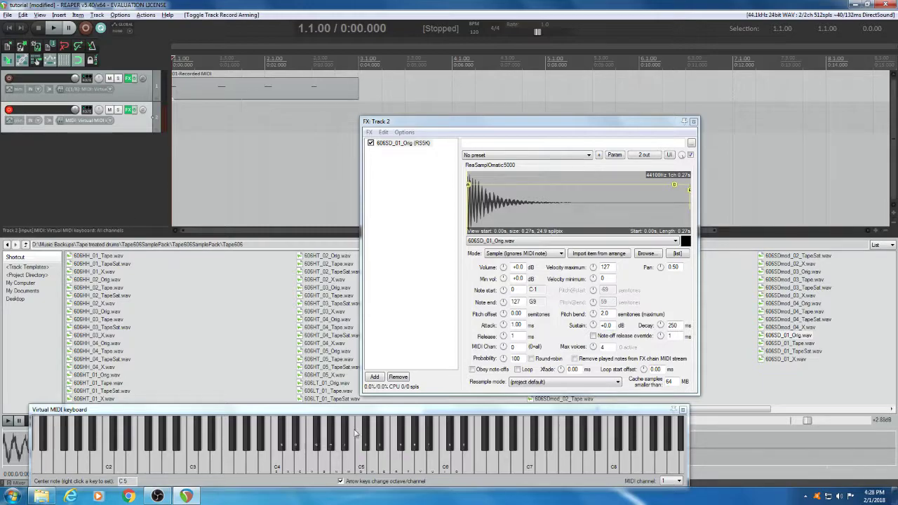
- Audition the snare with several notes around C5 on the virtual keyboard and close Track 2's FX window
left_click(360, 469)
left_click_drag(357, 468, 372, 467)
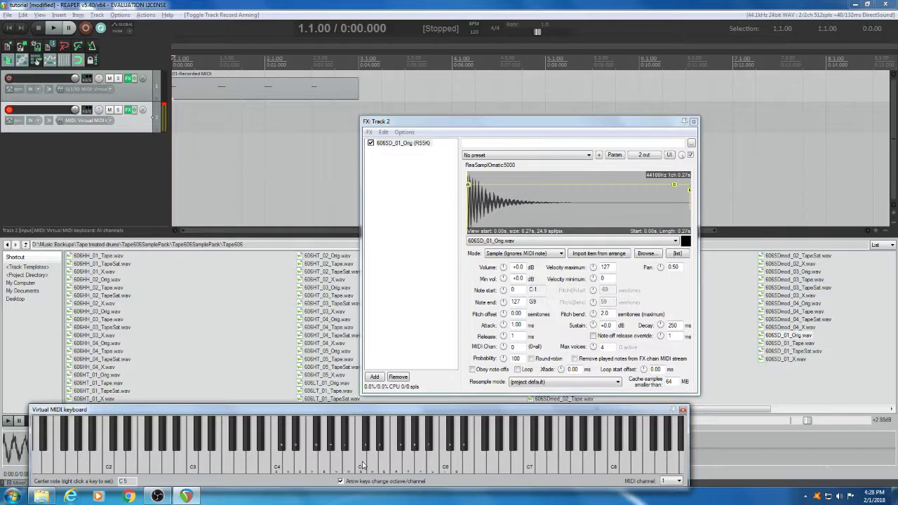
key("h")
key("n")
key("j")
left_click(343, 440)
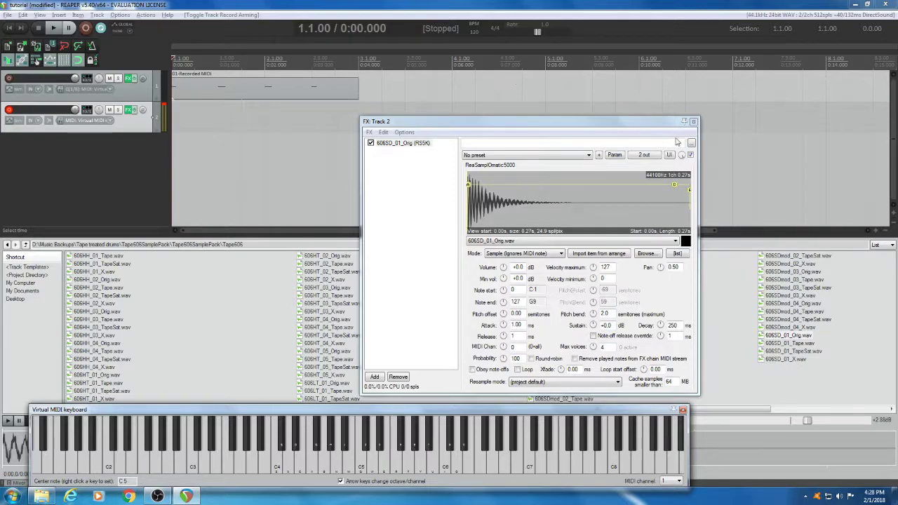
left_click(694, 122)
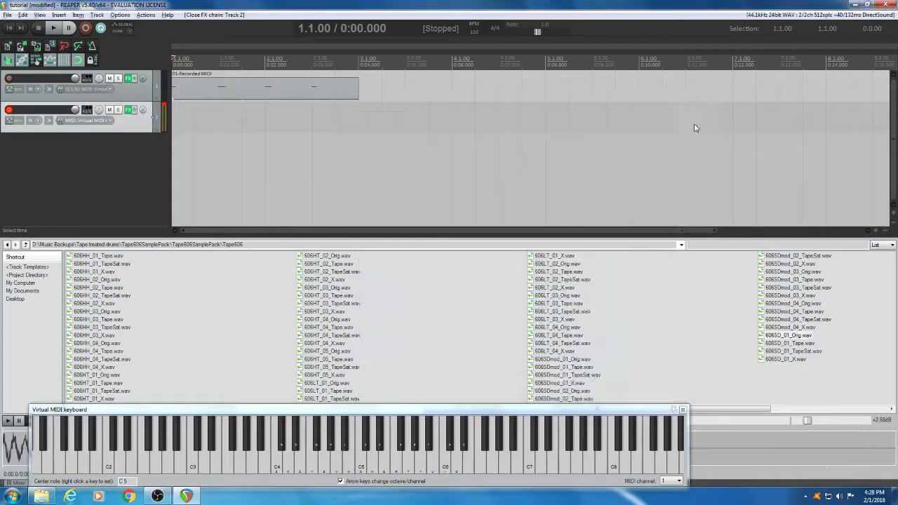
left_click_drag(352, 409, 363, 317)
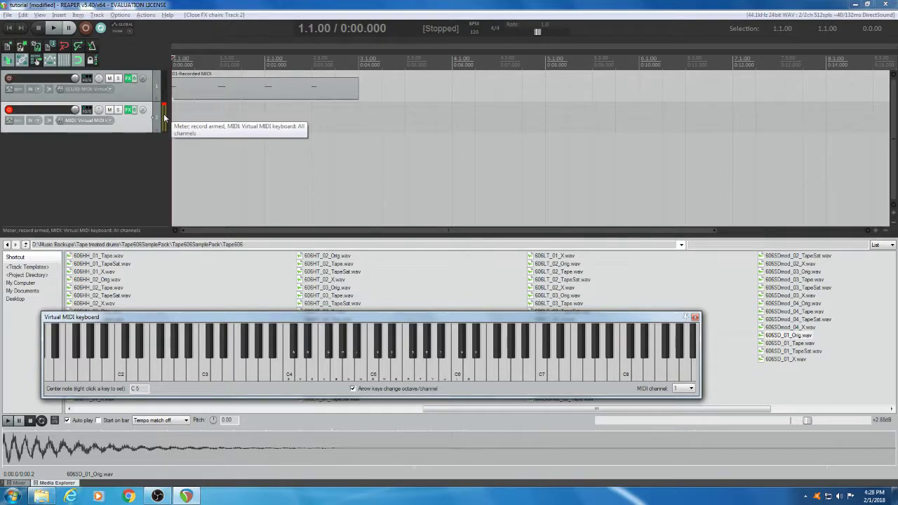
- Enable quantizing of Track 2's MIDI recording to 1/8 notes at the nearest value, and turn off repeat
left_click(164, 117)
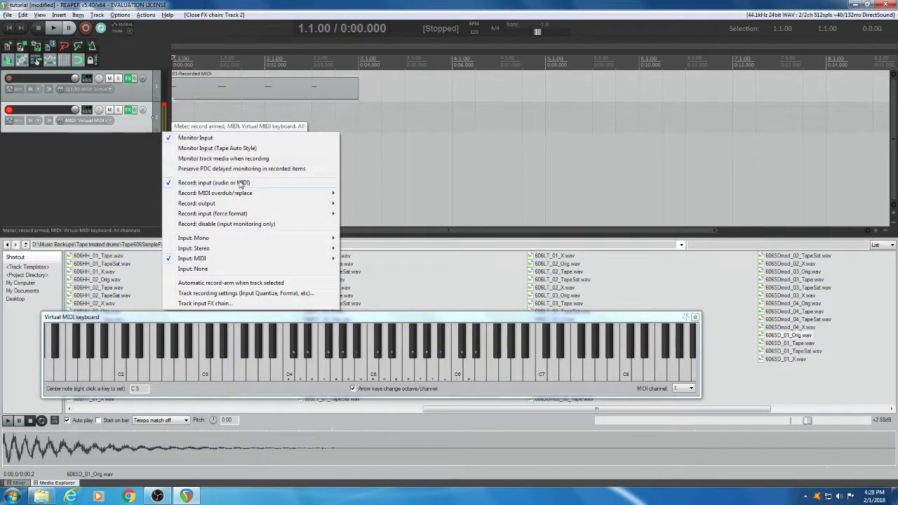
left_click(209, 295)
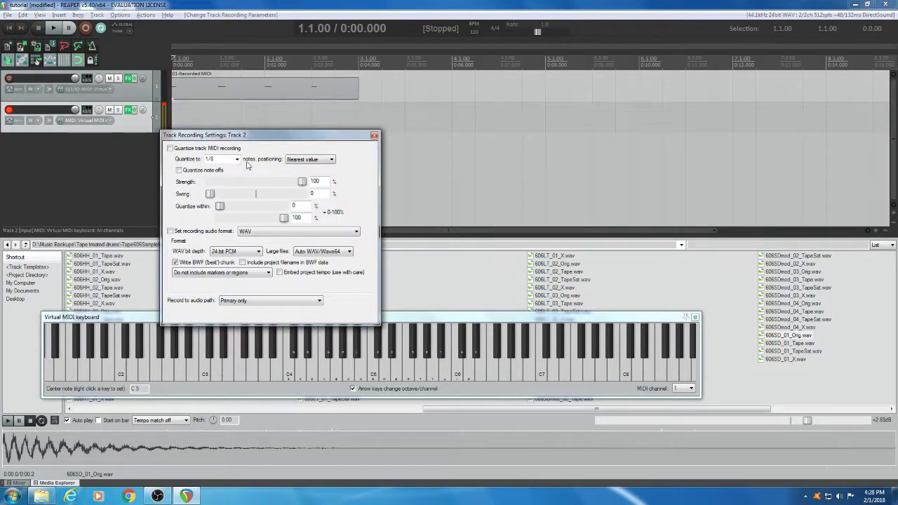
left_click(170, 149)
left_click(374, 134)
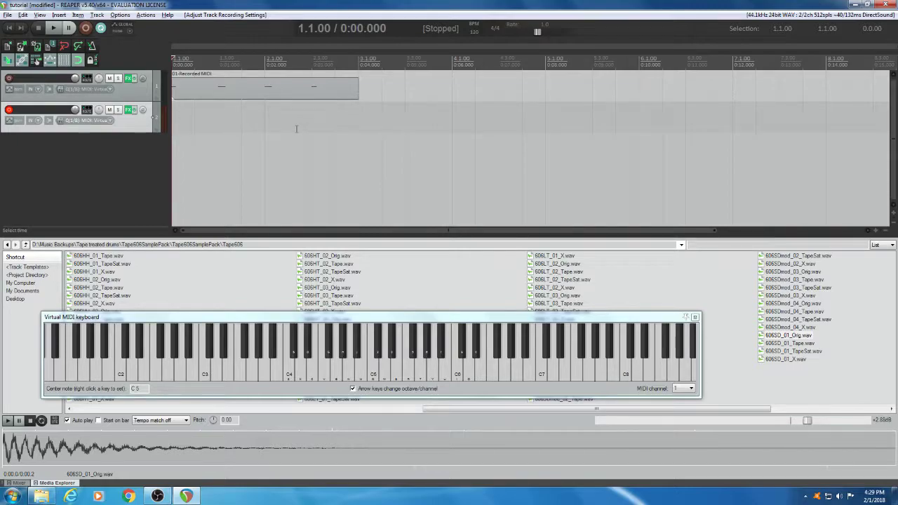
left_click(100, 28)
left_click(87, 28)
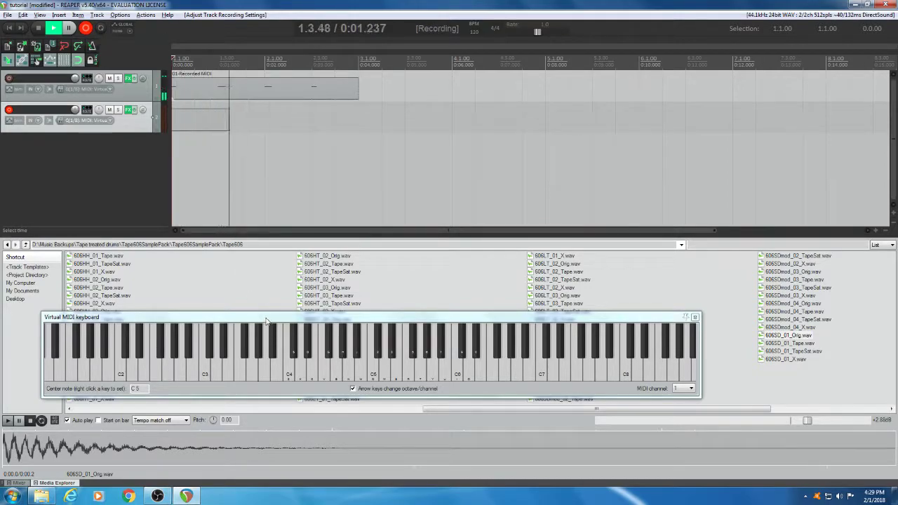
left_click(38, 29)
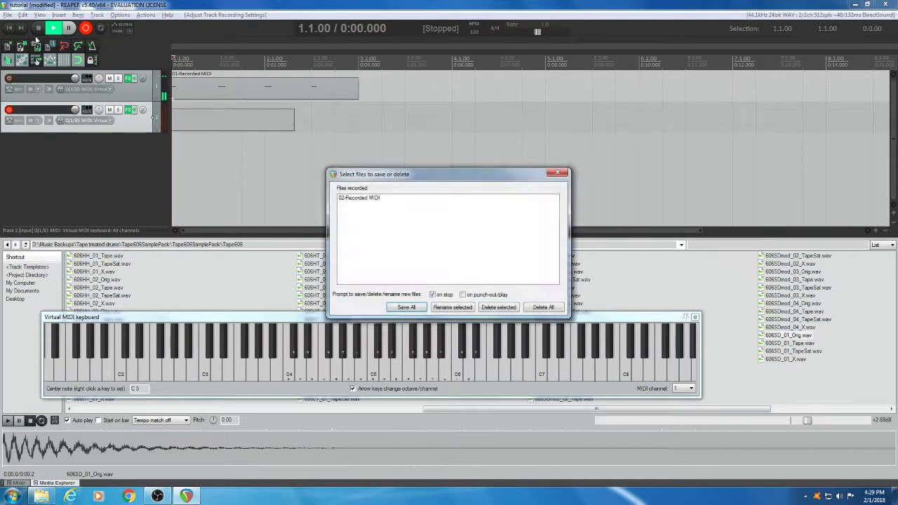
left_click(540, 309)
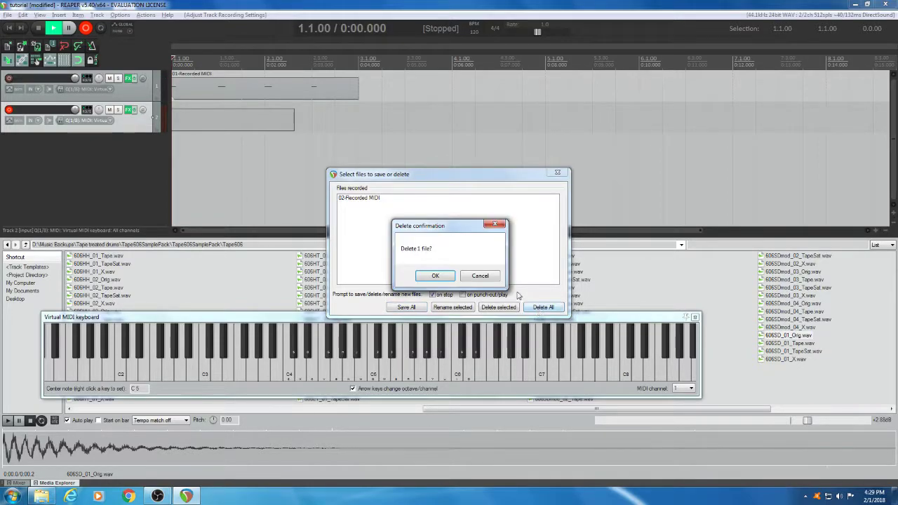
left_click(434, 275)
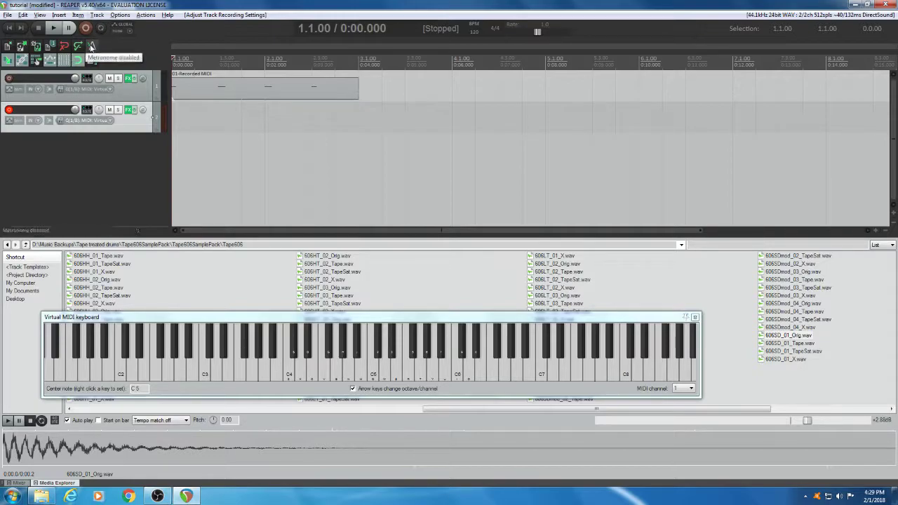
- Turn on the metronome, record a four-hit snare pattern on Track 2 from the virtual keyboard, and save the take
left_click(92, 48)
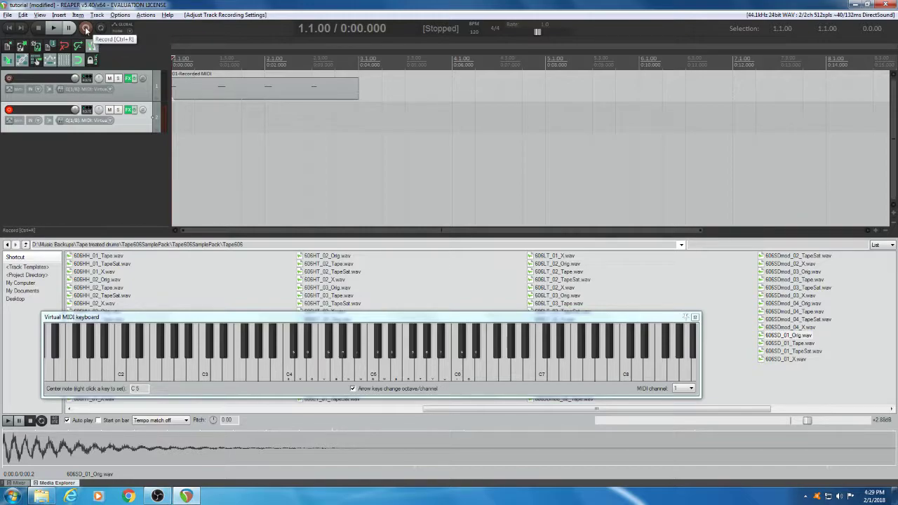
left_click(85, 27)
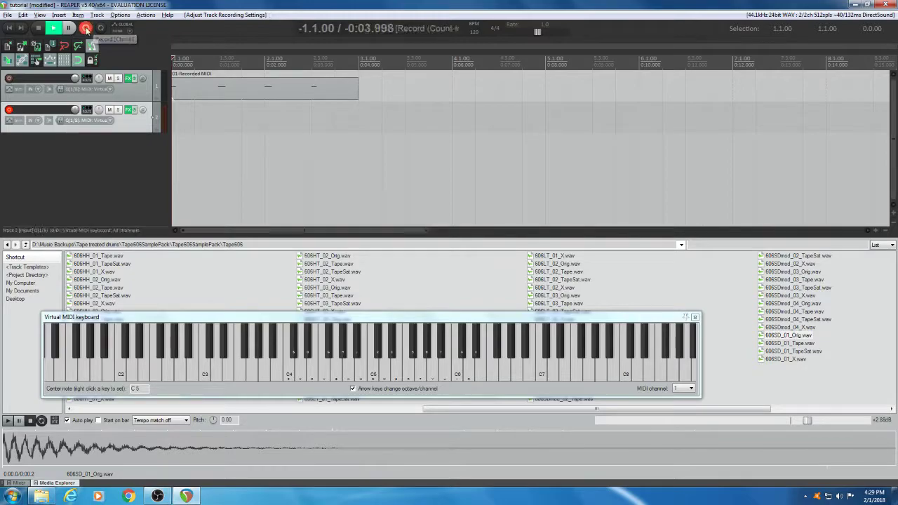
left_click(291, 319)
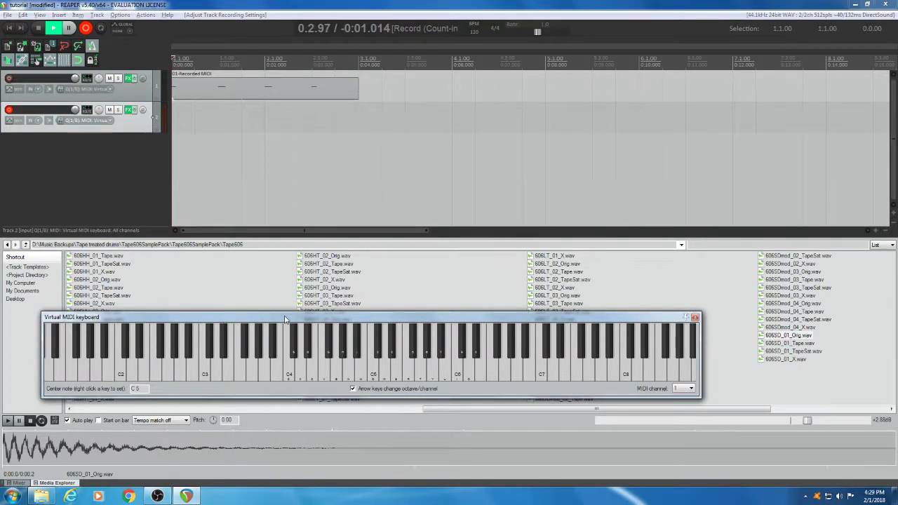
key("m")
key("m")
key("m")
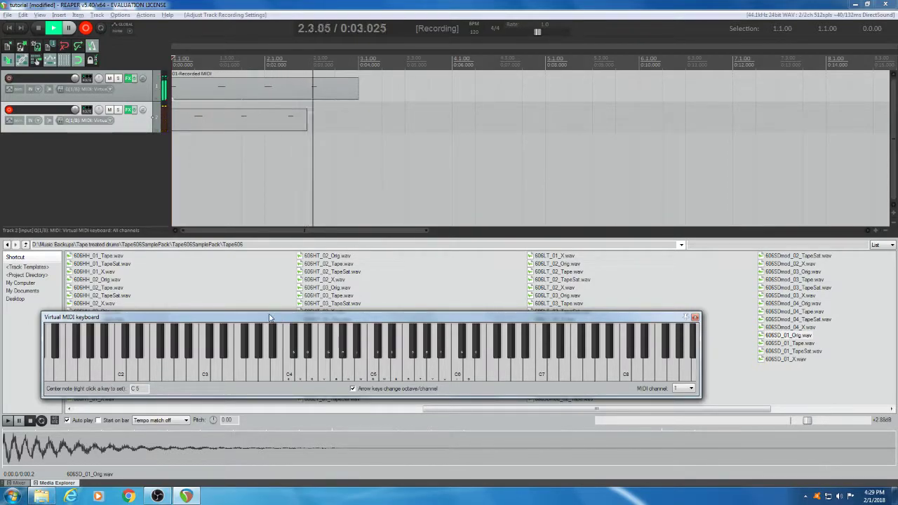
key("space")
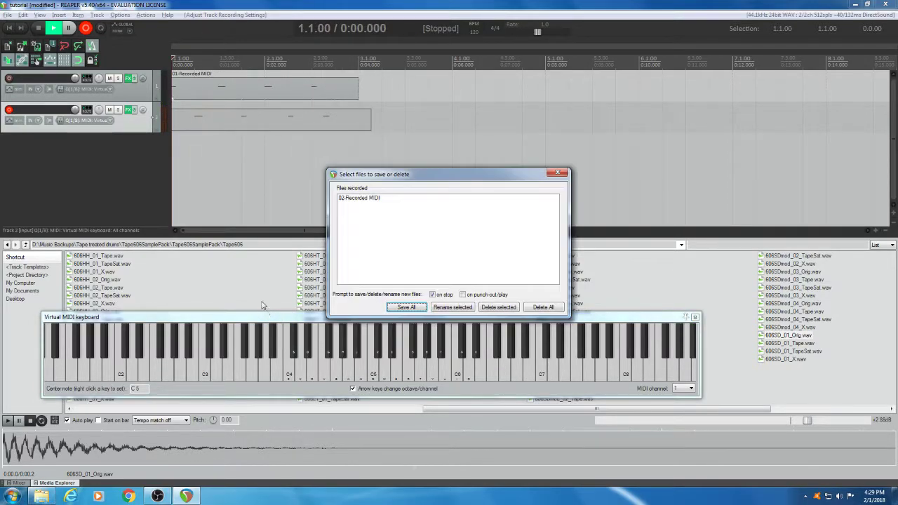
left_click(404, 307)
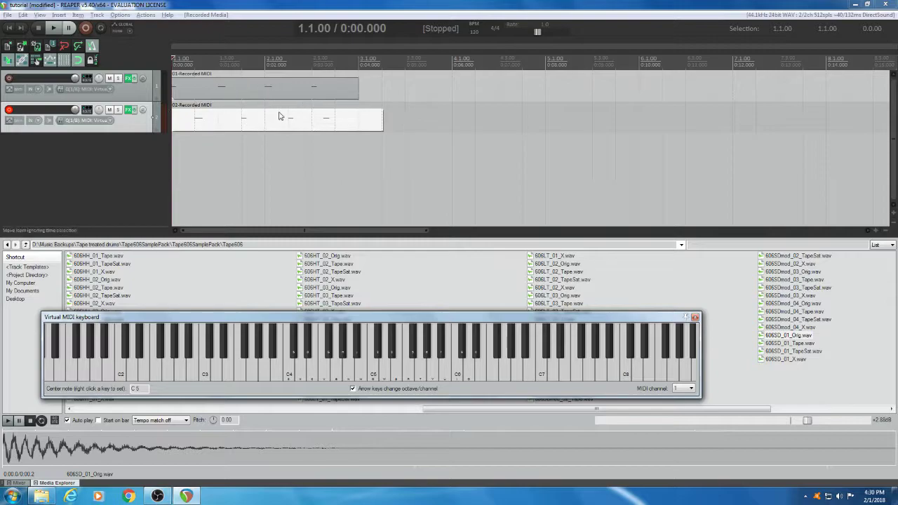
- Name the first track kick and the second track snare, and disarm the snare track
left_click(224, 124)
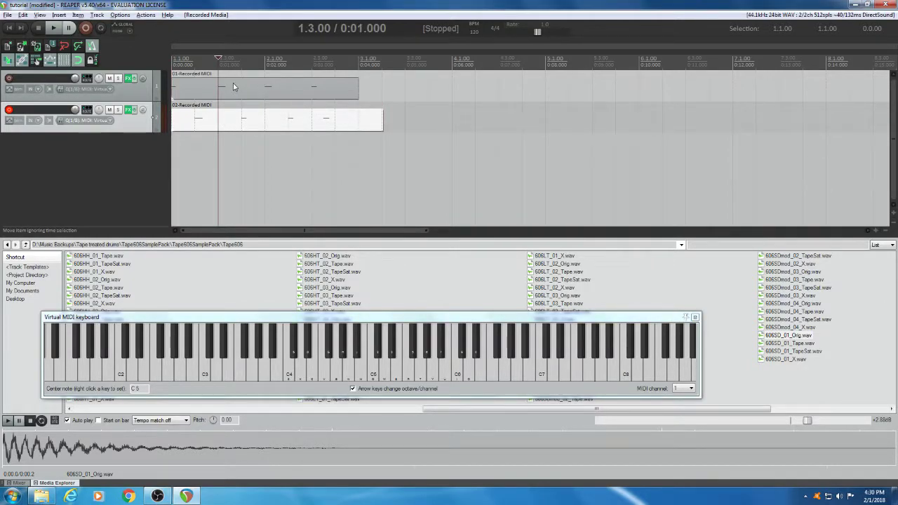
left_click(235, 86)
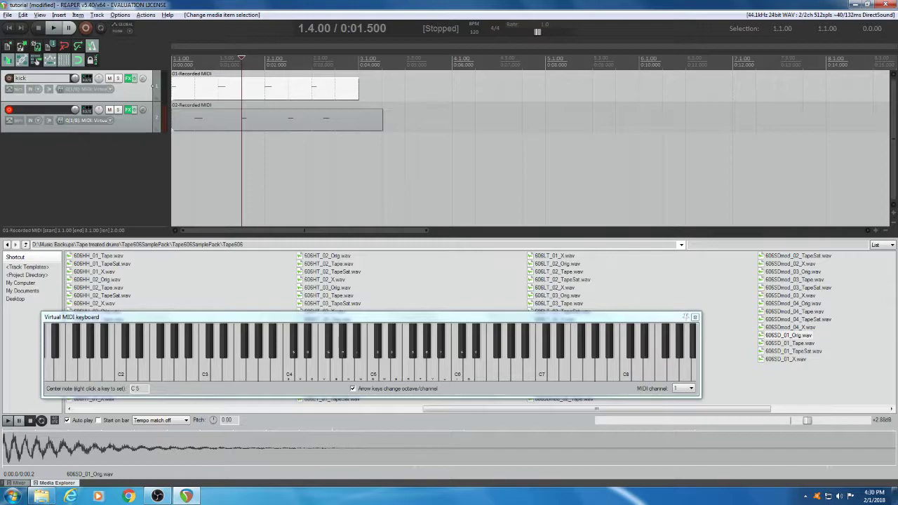
left_click(31, 110)
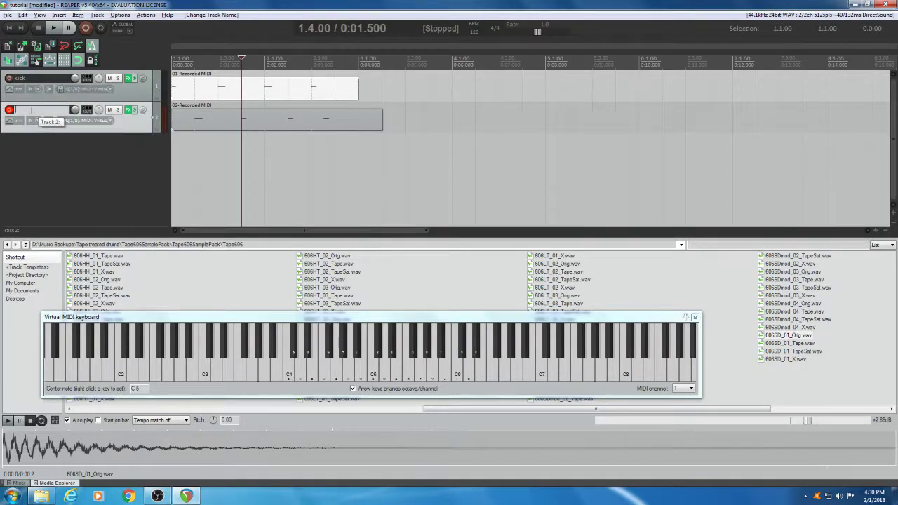
type("sna")
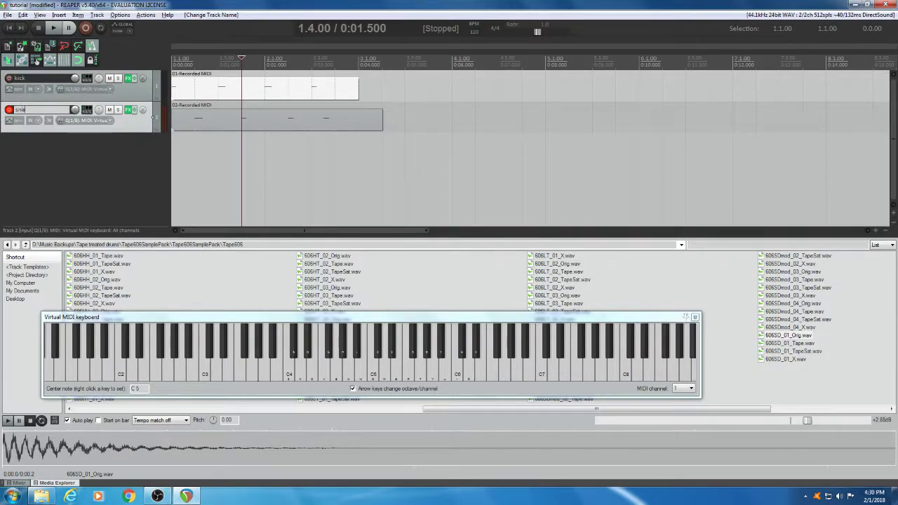
type("re")
key("Return")
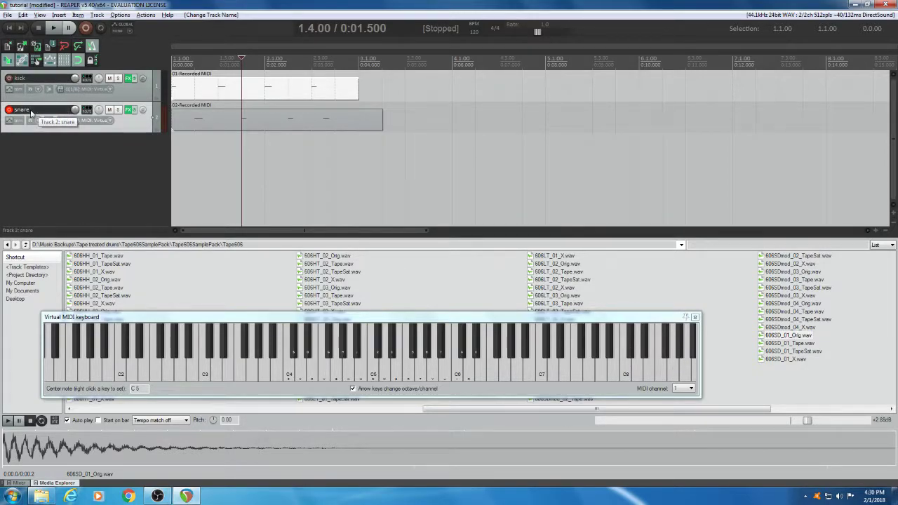
left_click(9, 110)
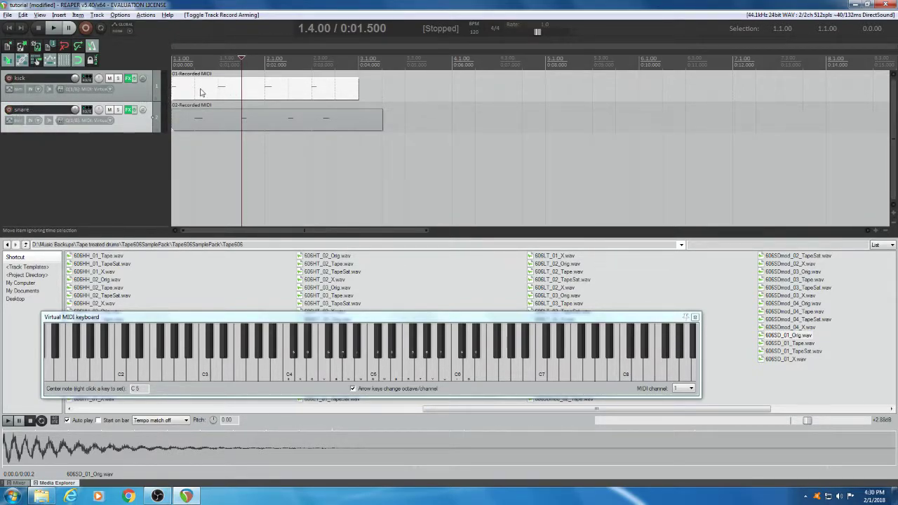
- Open the kick item in the MIDI editor, lengthen its first note to one 1/16 grid division, and close the editor
left_click(224, 92)
double_click(224, 92)
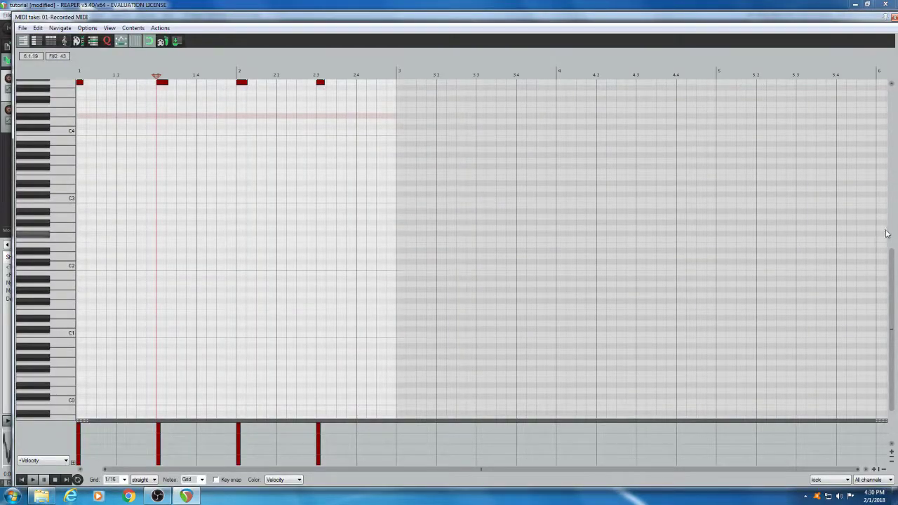
scroll(889, 281, "up", 4)
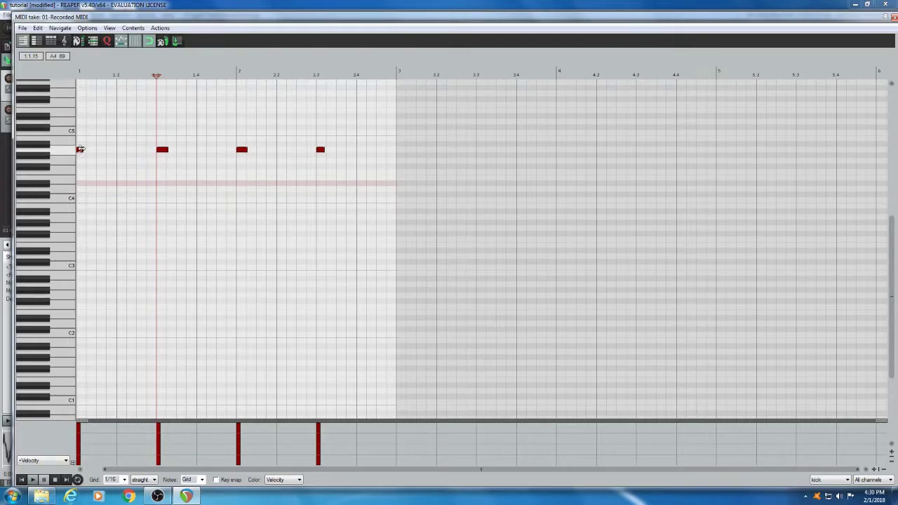
mouse_move(82, 148)
left_mouse_down()
mouse_move(103, 149)
mouse_move(89, 149)
left_mouse_up()
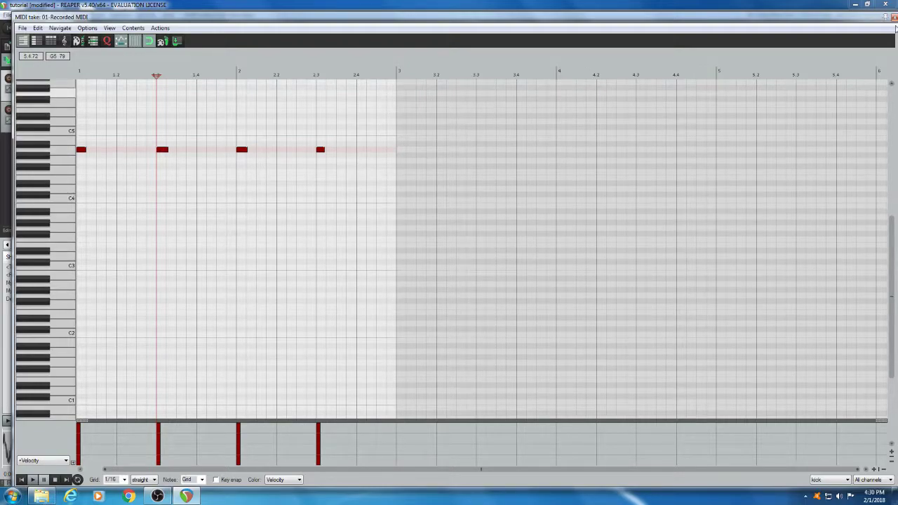
left_click(890, 16)
- In the snare item's MIDI editor, move the last note to beat 2.4 and set the grid to 1/8
left_click(254, 121)
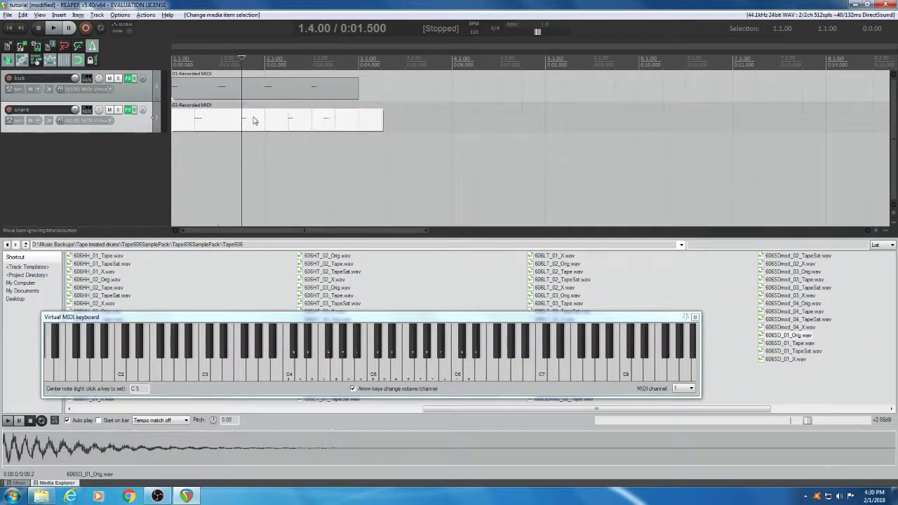
double_click(254, 120)
left_click_drag(310, 84, 329, 87)
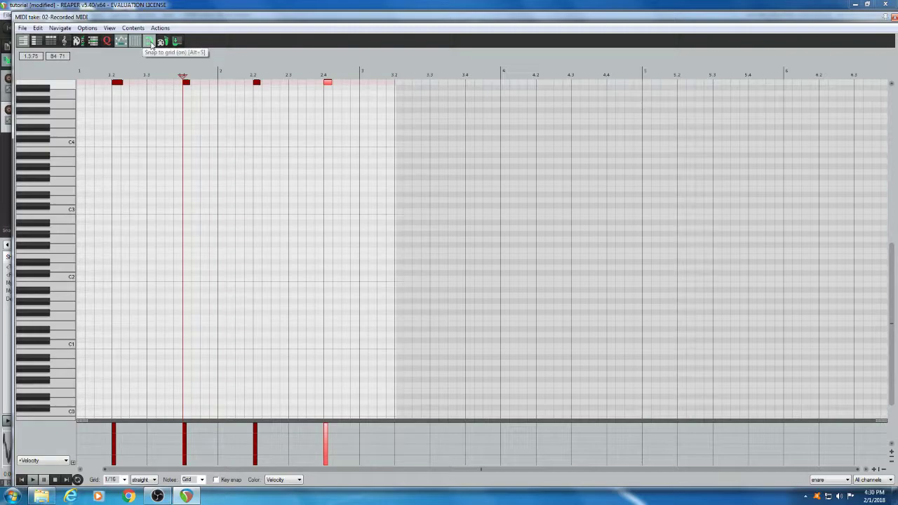
left_click(124, 481)
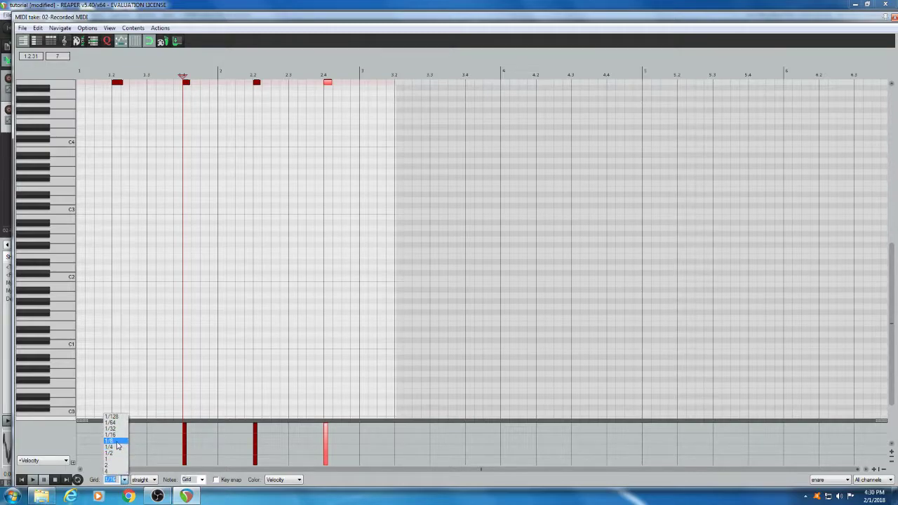
left_click(116, 441)
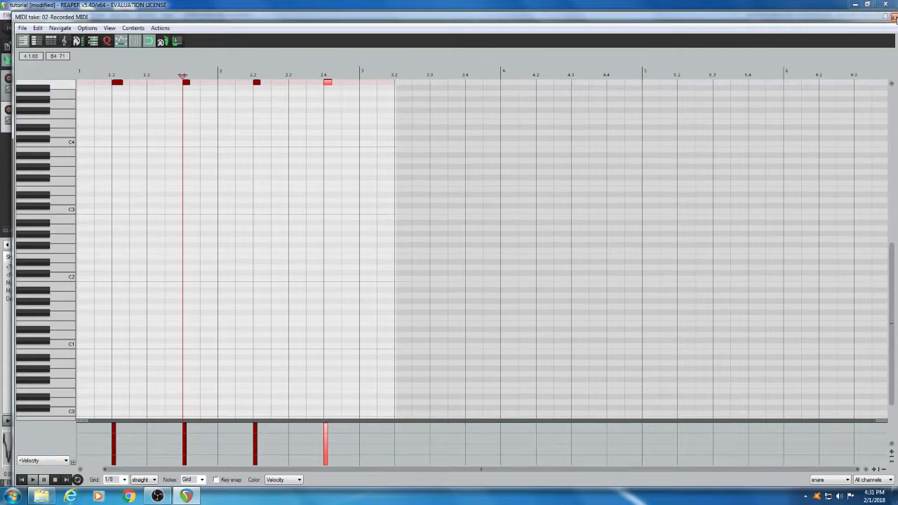
left_click(894, 18)
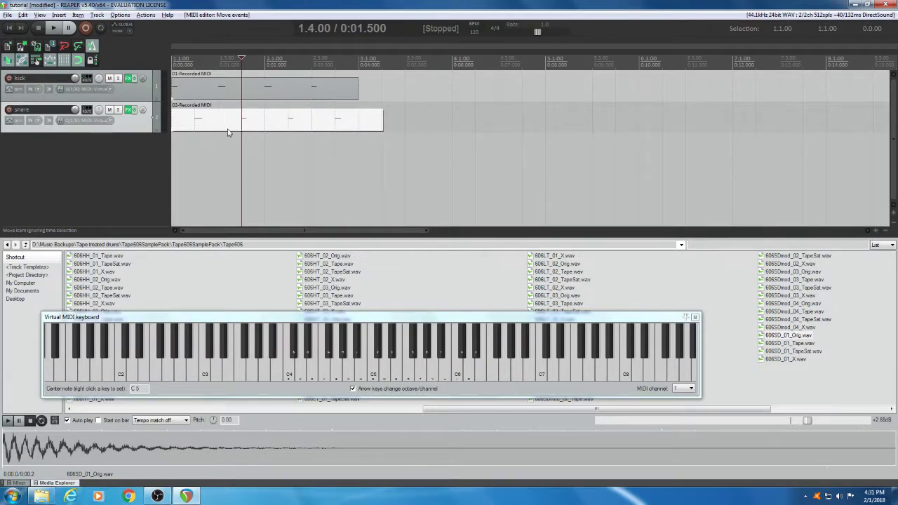
- Split the snare item at 3.1.00 and delete the excess piece after the split
left_click(358, 123)
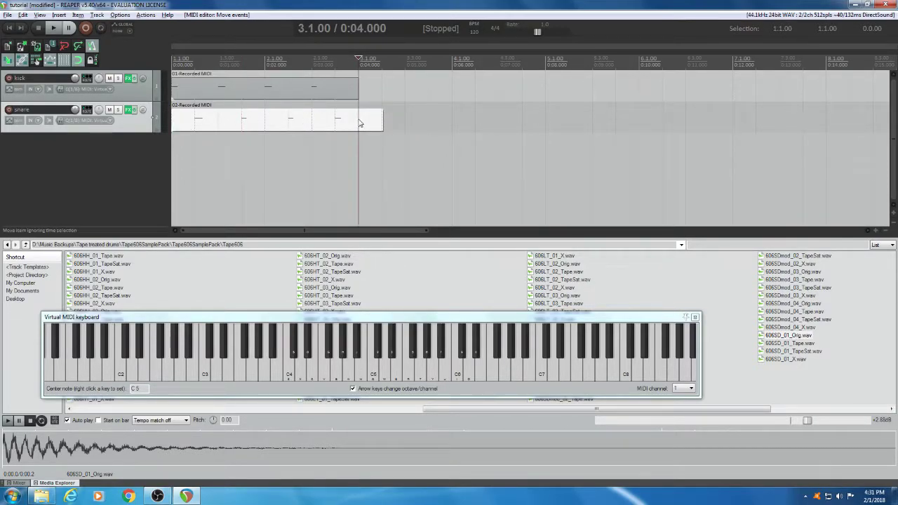
key("s")
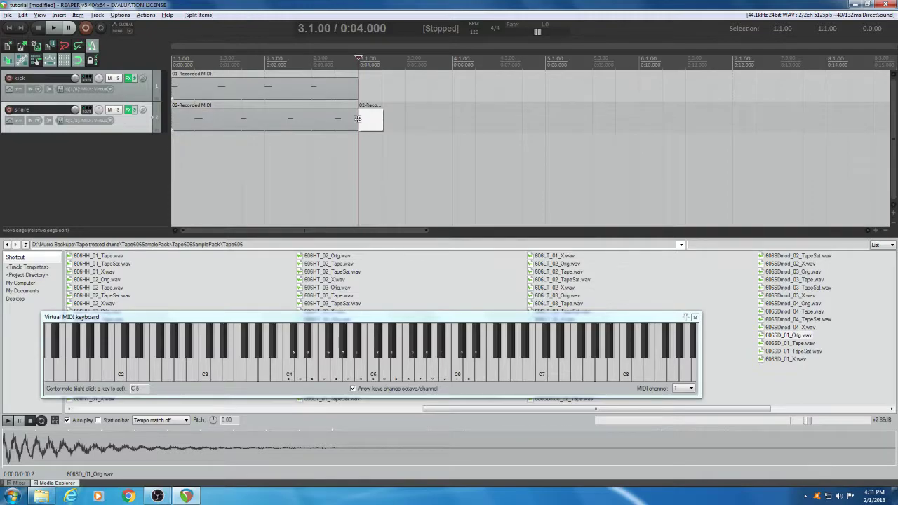
key("Delete")
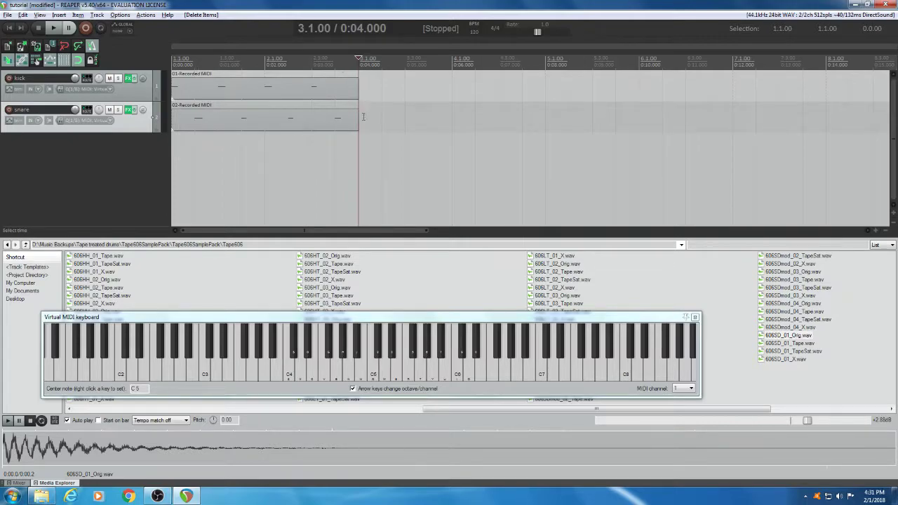
left_click_drag(360, 122, 359, 122)
- Copy the two-bar kick item so that the copy starts at 3.1.00 on the kick track
left_click(223, 96)
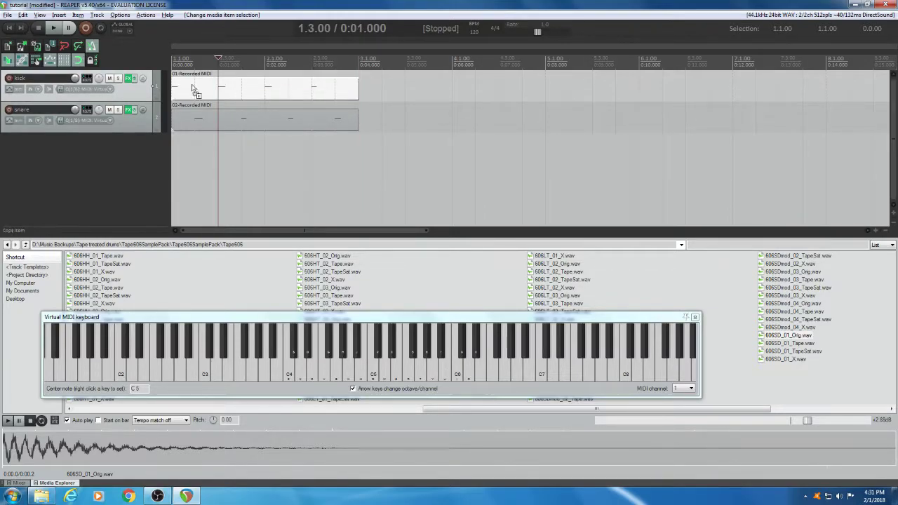
left_click_drag(193, 88, 390, 97)
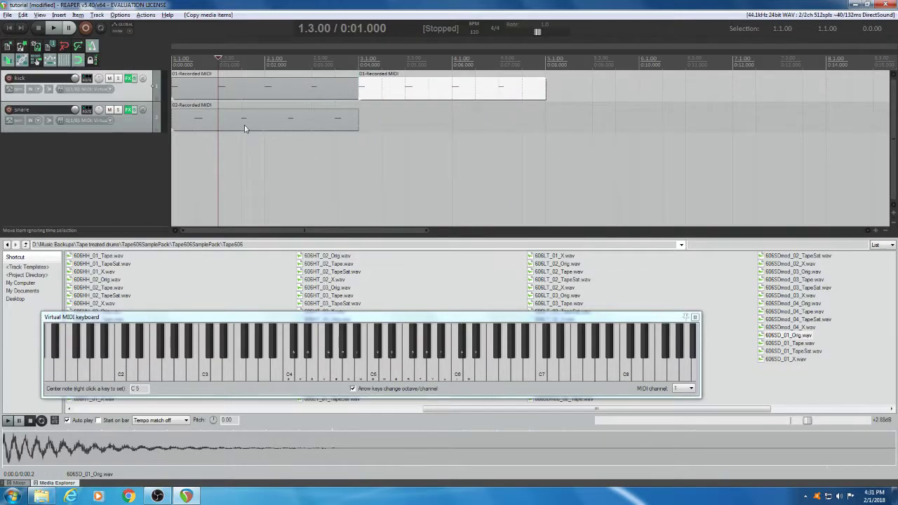
- Insert an empty MIDI item on the snare track spanning 3.1.00 to 5.1.00
left_click(204, 127)
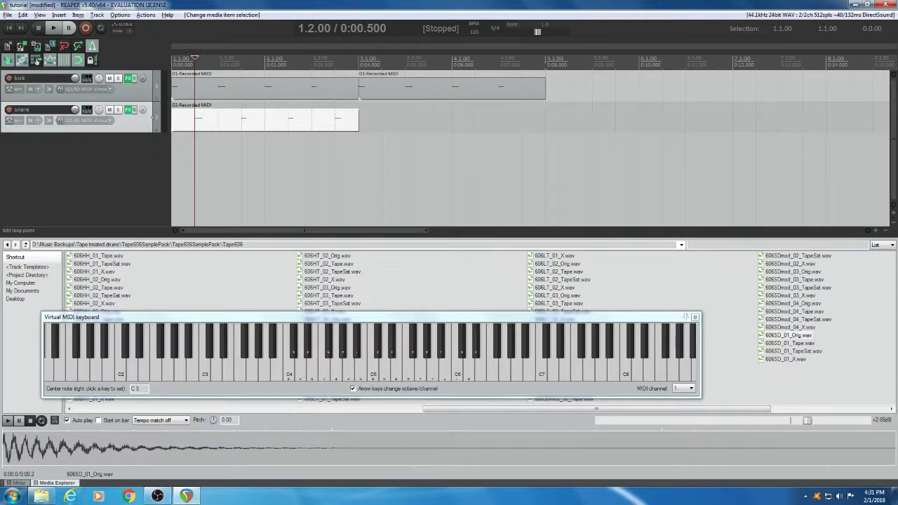
left_click_drag(545, 67, 370, 66)
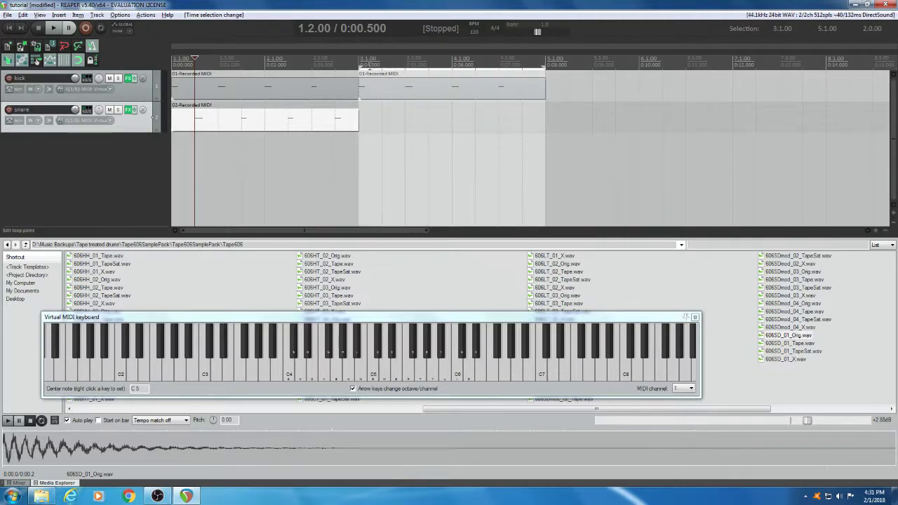
left_click(60, 14)
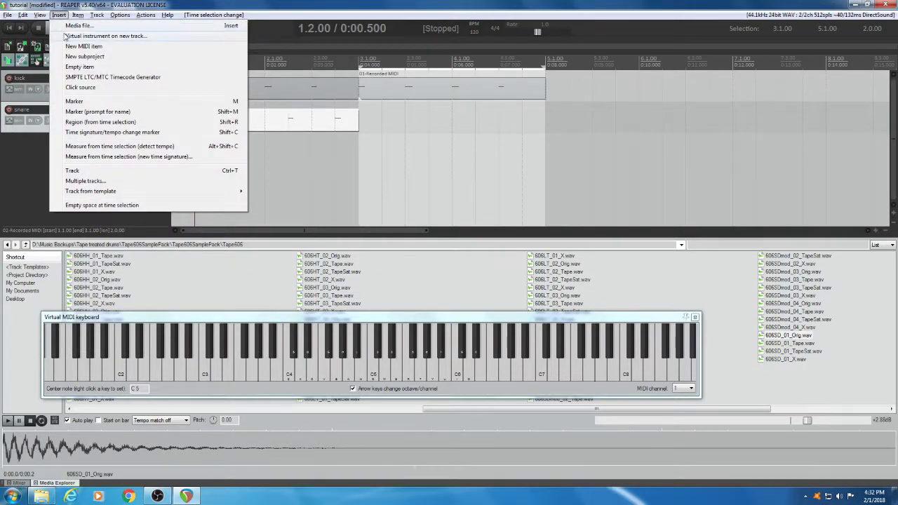
left_click(67, 47)
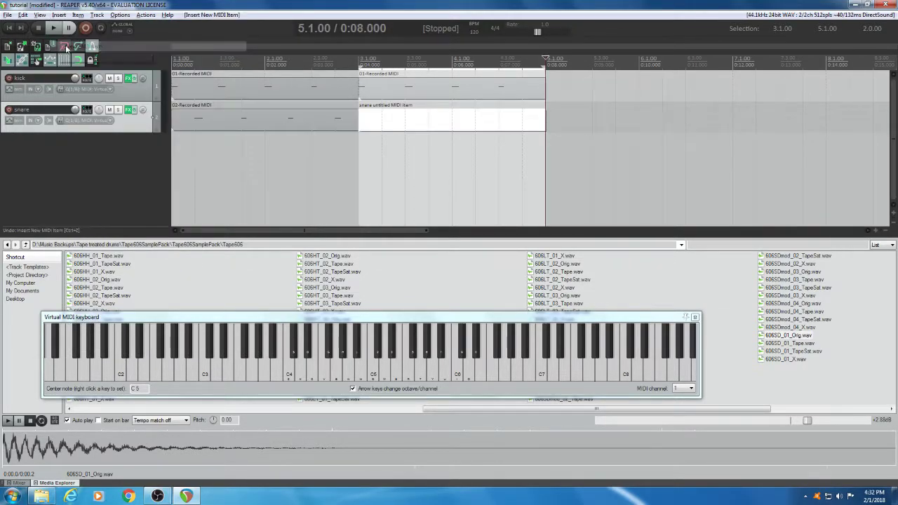
- Try adding a C#3 note to the new snare item in the MIDI editor, delete it, and close the editor
double_click(429, 127)
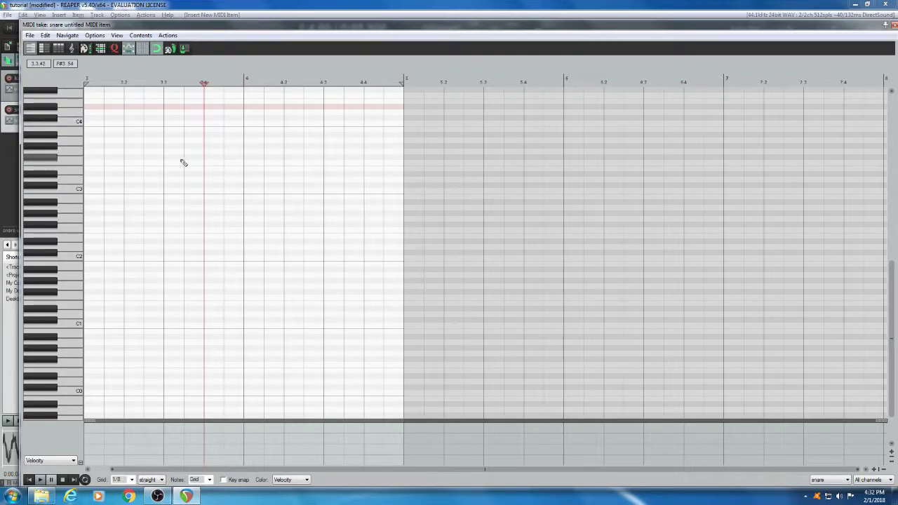
left_click(120, 185)
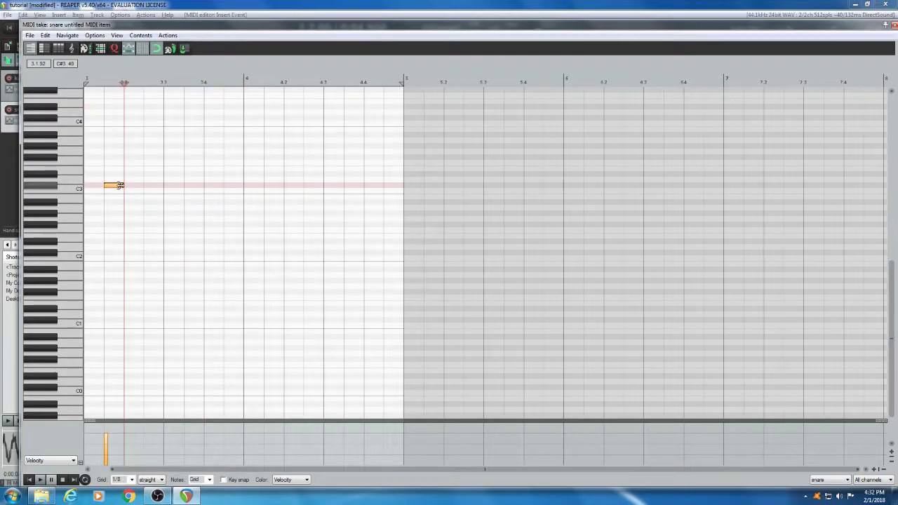
left_click(166, 191)
left_click(165, 190)
left_click_drag(173, 191, 93, 211)
key("Delete")
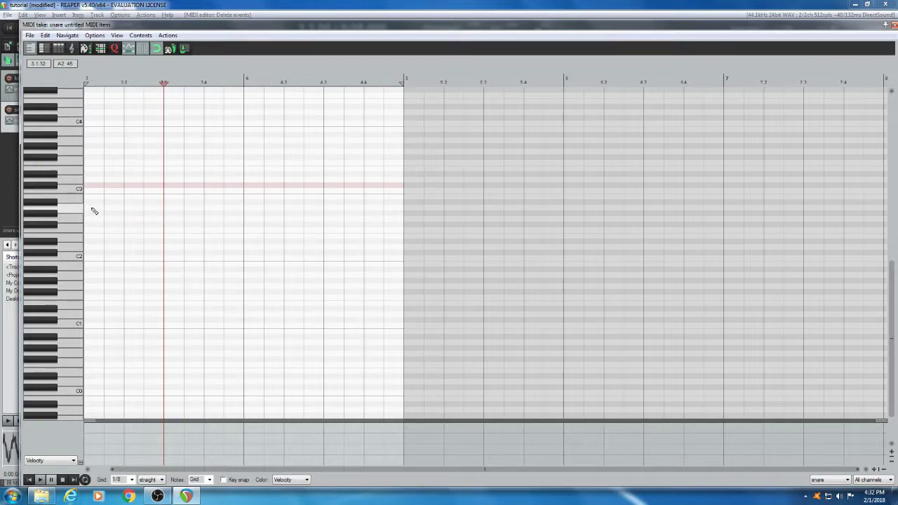
left_click(893, 25)
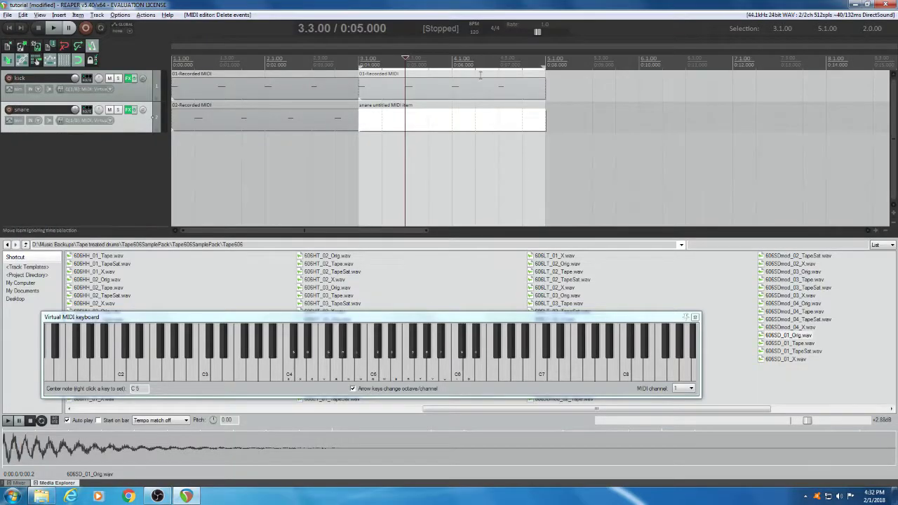
- Delete the empty snare item after 3.1.00 and clear the time selection
left_click(429, 128)
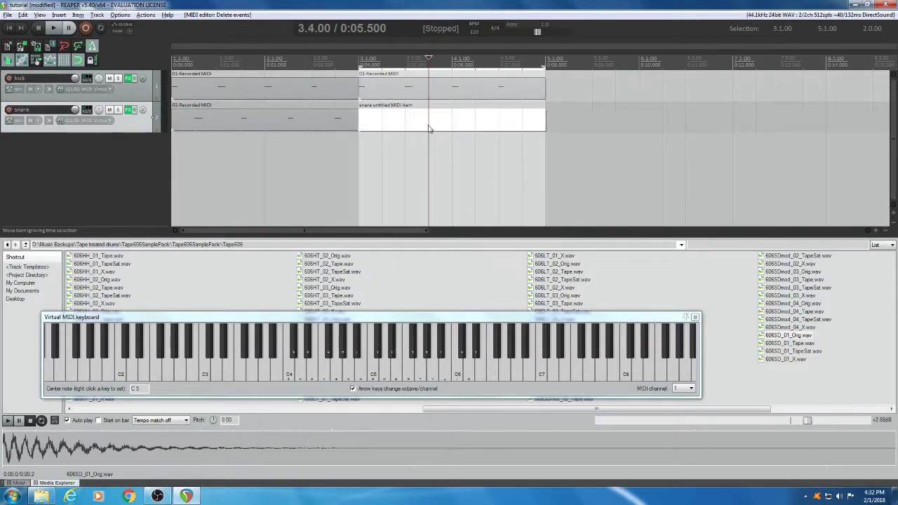
key("Delete")
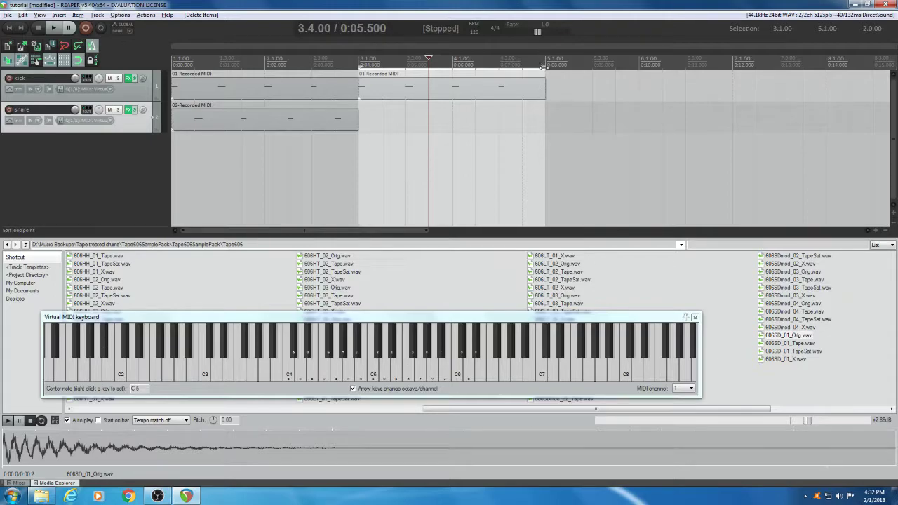
left_click_drag(542, 68, 359, 70)
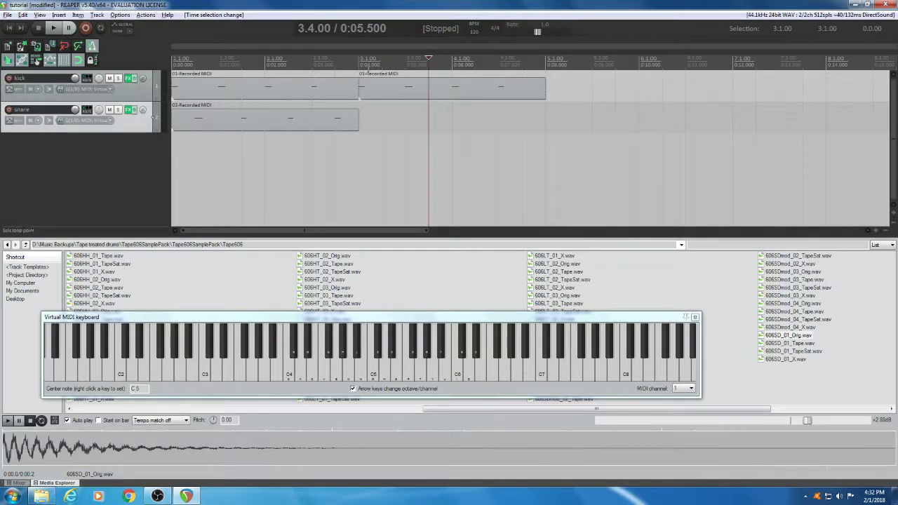
left_click(359, 104)
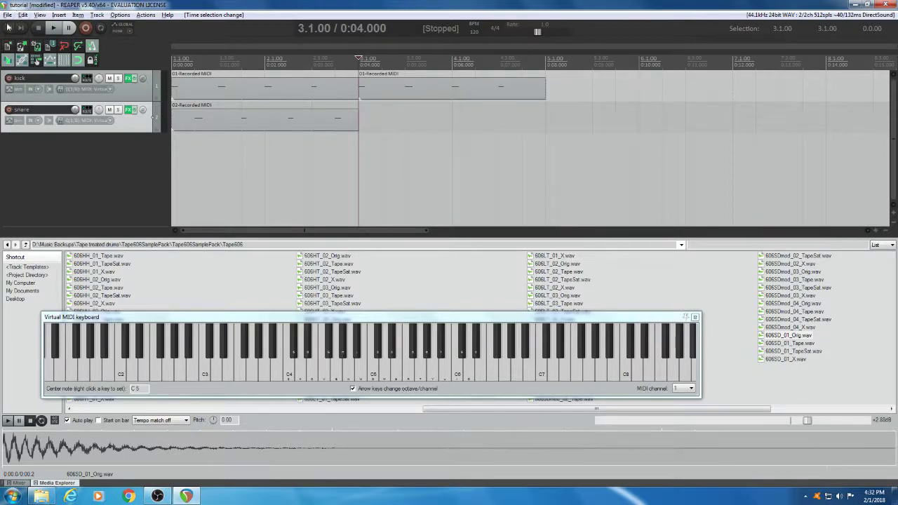
- Return to the project start and set the snare track's record mode to MIDI overdub
left_click(7, 28)
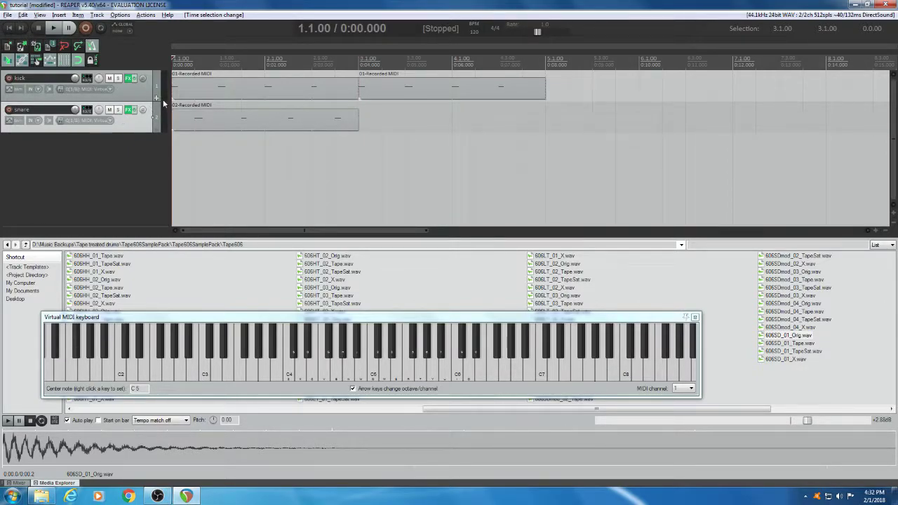
right_click(129, 122)
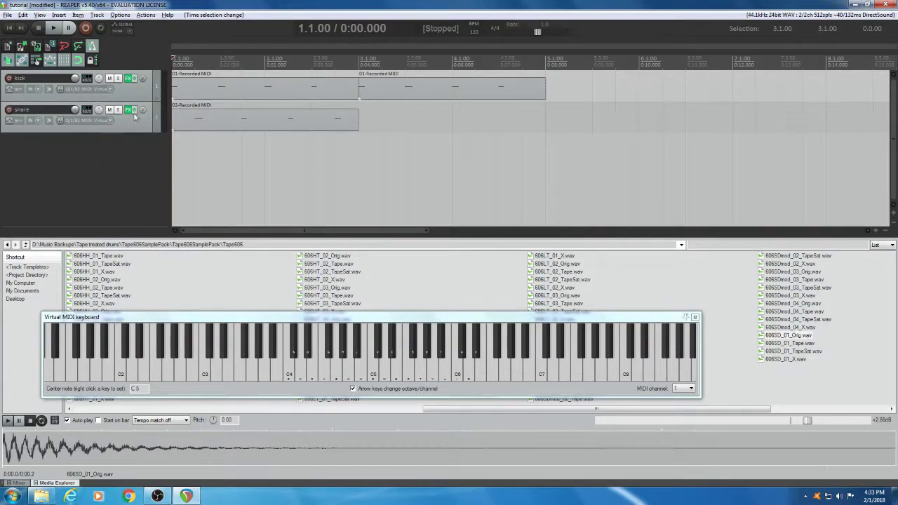
right_click(165, 114)
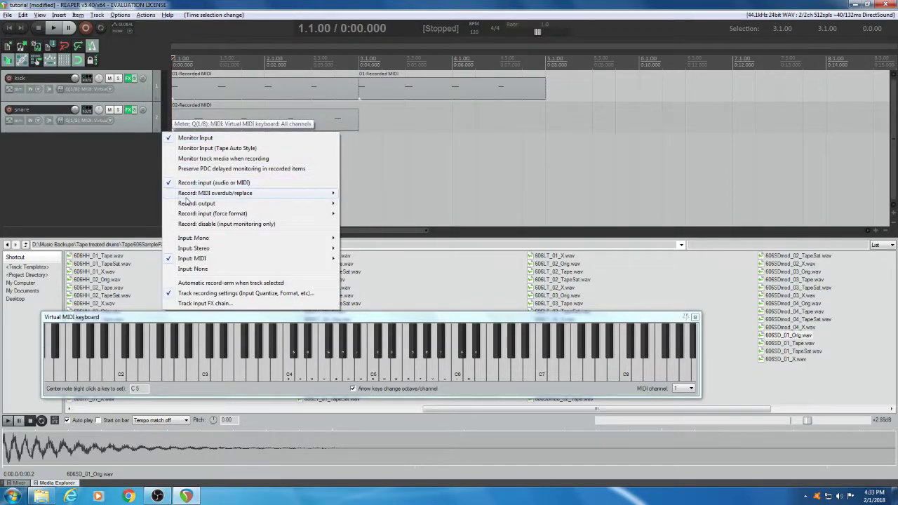
mouse_move(207, 196)
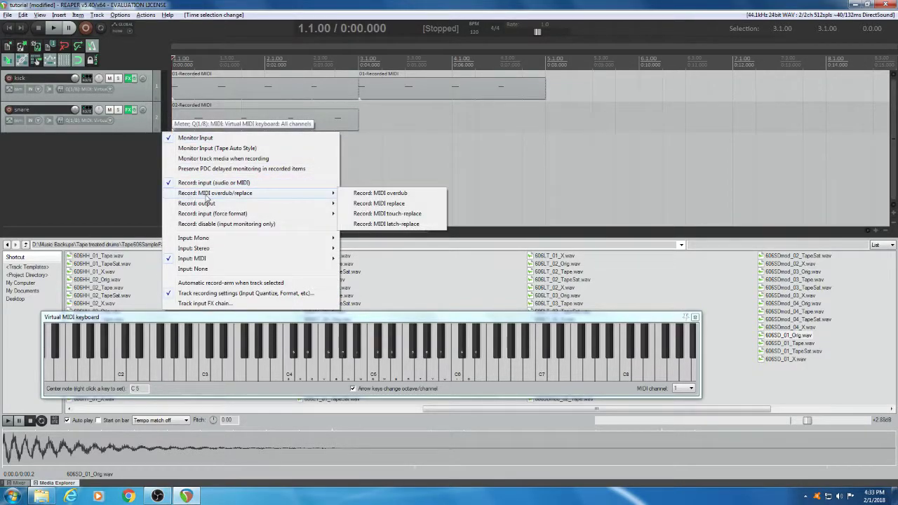
left_click(393, 193)
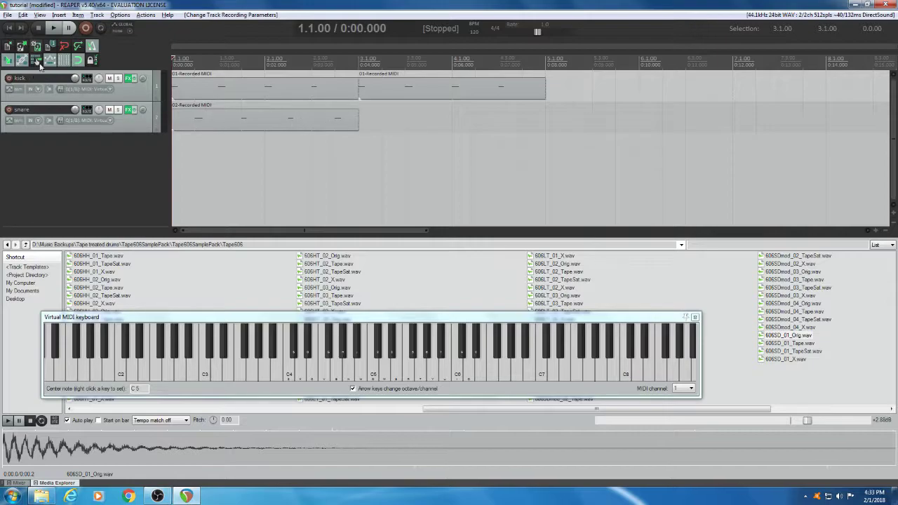
- Arm the snare track, overdub one extra note at beat 2.3 from the virtual MIDI keyboard, and disarm the track
left_click(130, 126)
left_click(9, 109)
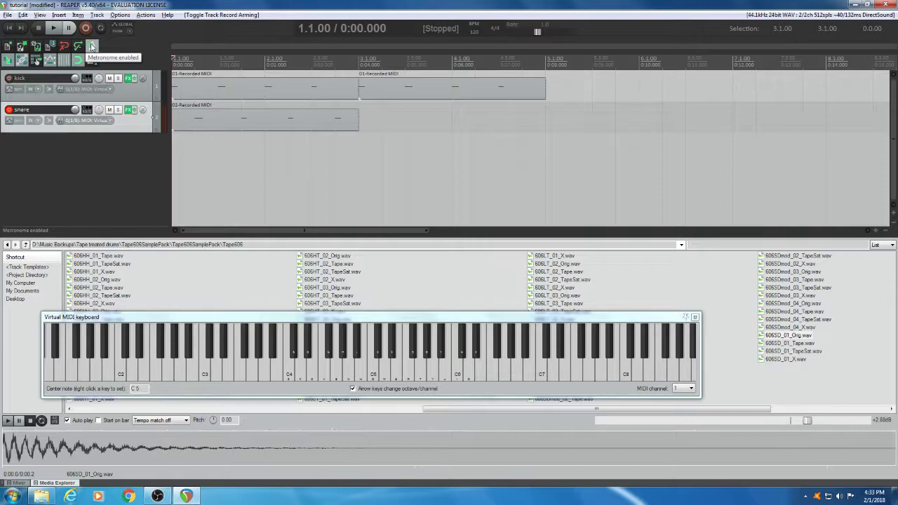
left_click(92, 46)
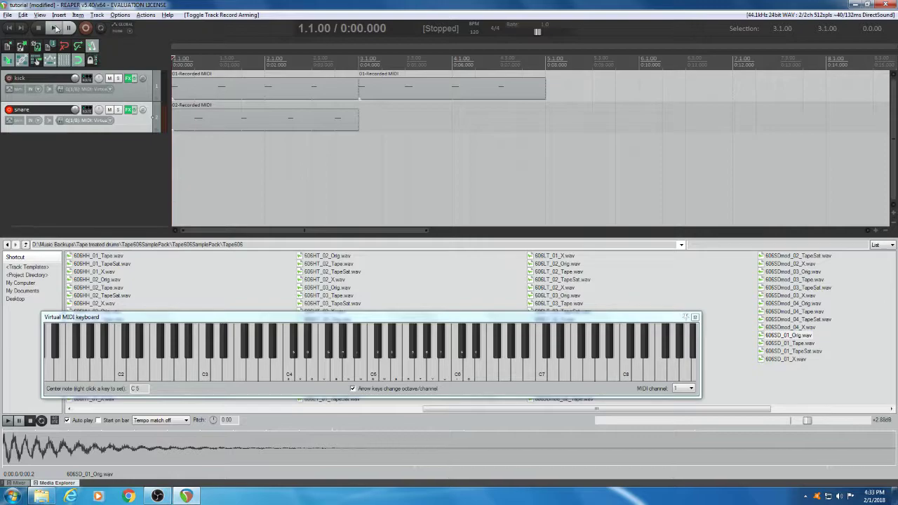
left_click(86, 27)
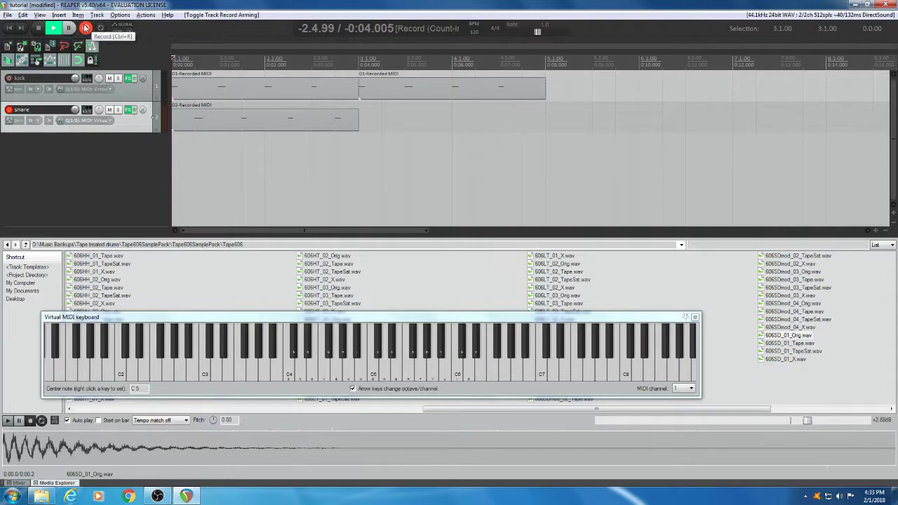
left_click(284, 319)
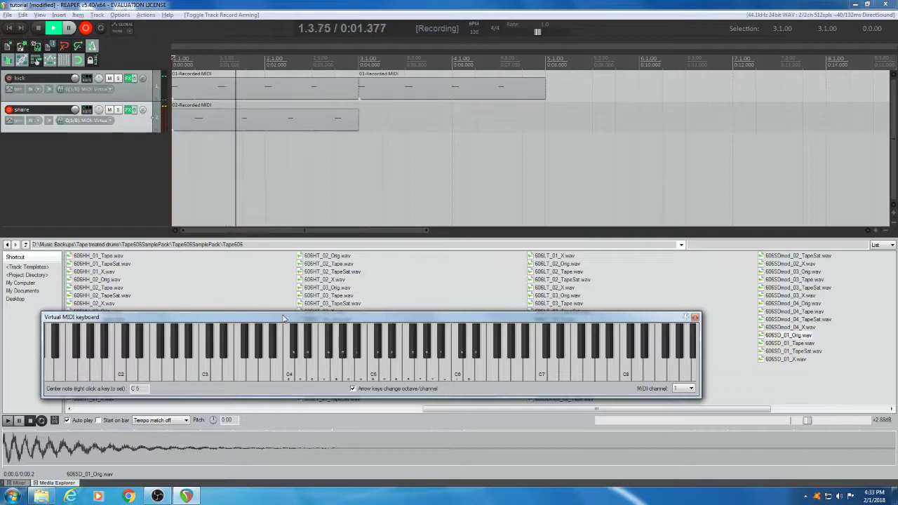
key("b")
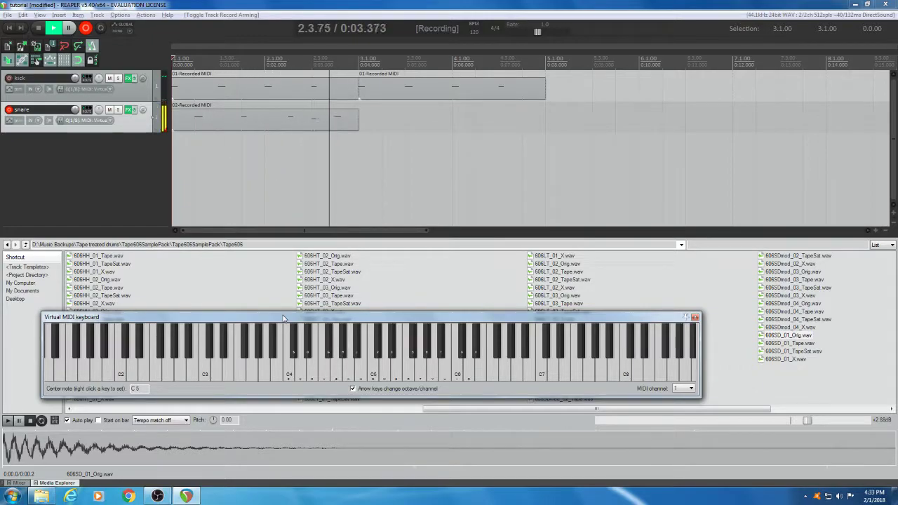
key("space")
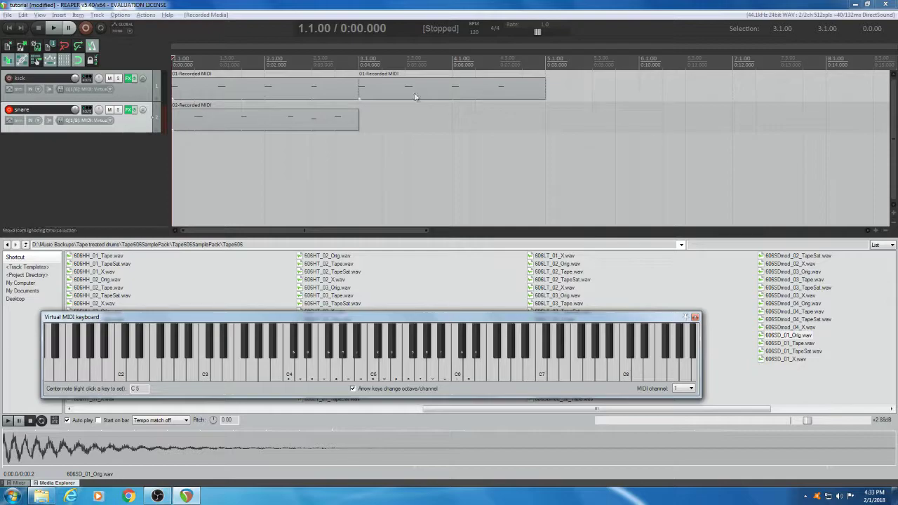
left_click(9, 110)
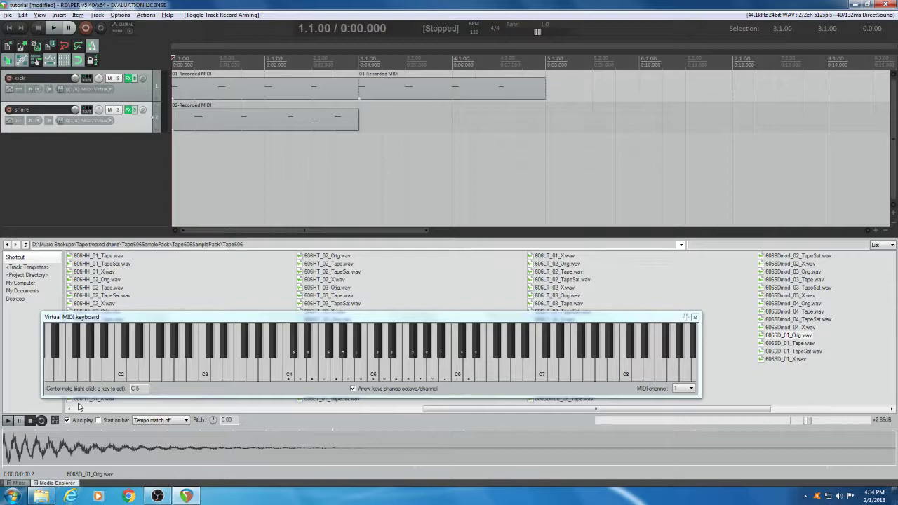
- Switch to Windows Explorer and extract the BlueARP_Win_v2.2.5 archive from Downloads to its default folder
left_click(41, 495)
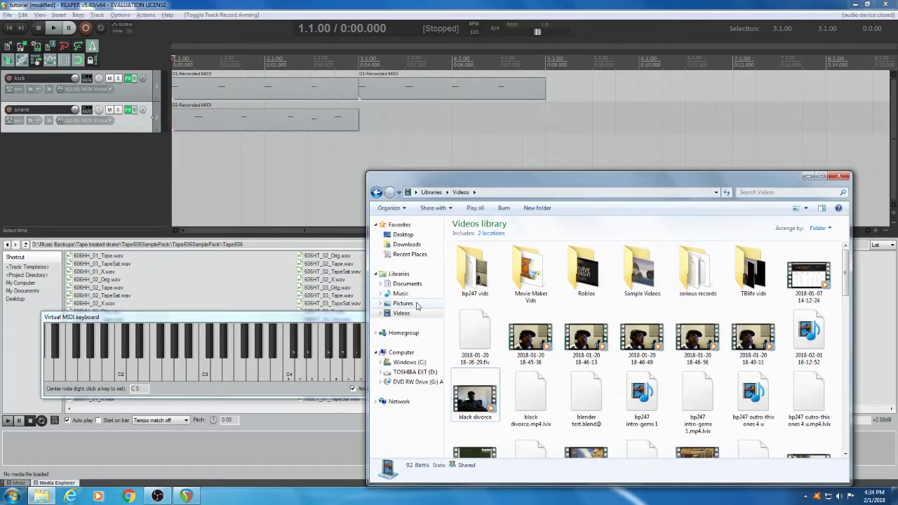
left_click(407, 244)
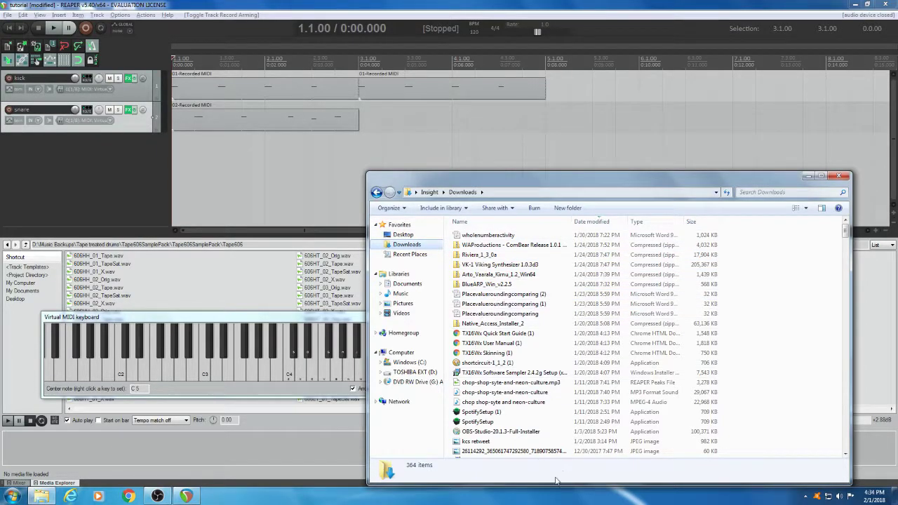
left_click(481, 284)
right_click(490, 284)
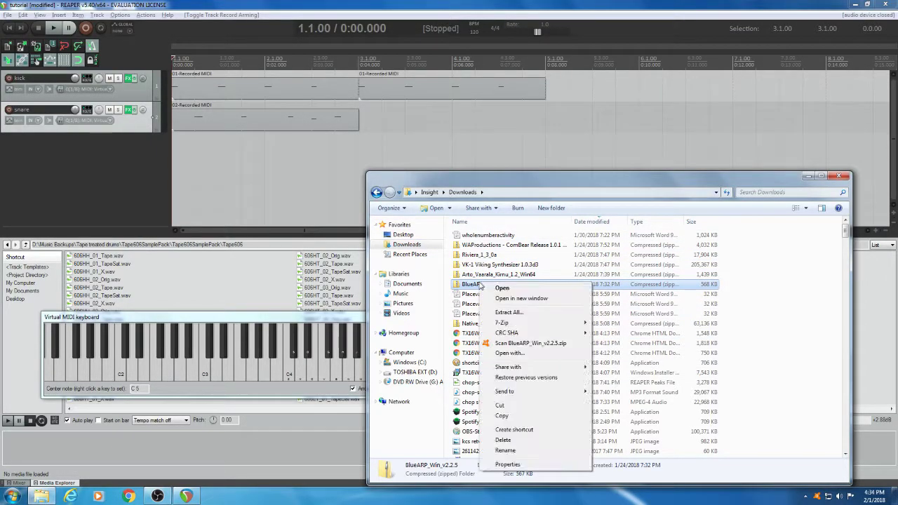
left_click(508, 313)
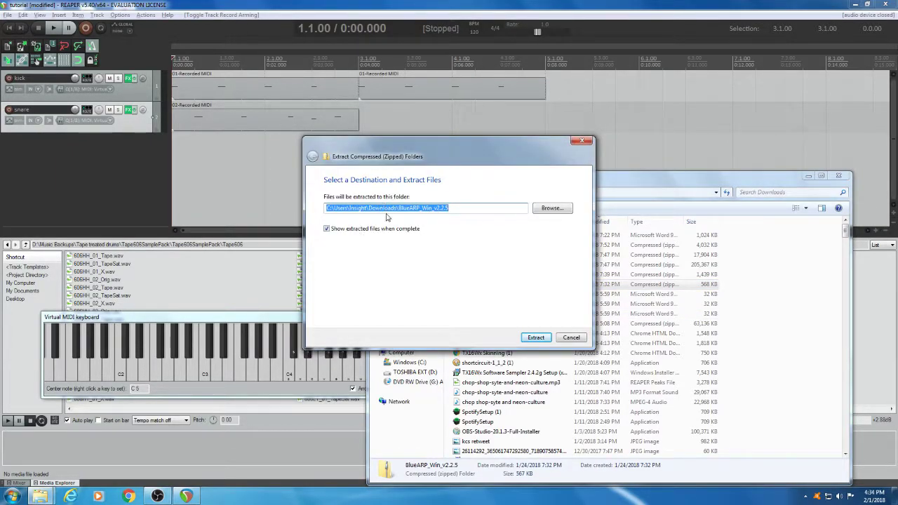
left_click(536, 337)
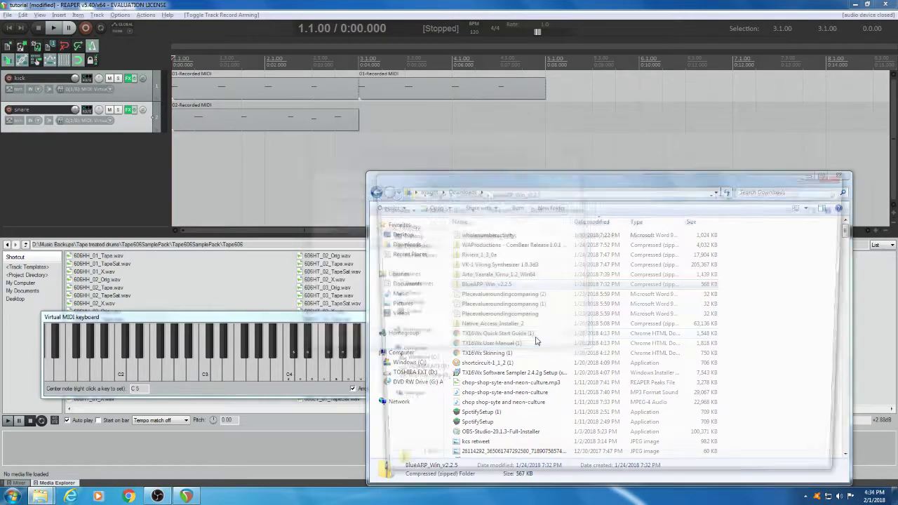
- Open the extracted inner BlueARP_Win_v2.2.5 folder, try to read ReadMe (How to install), and cancel the OpenOffice welcome wizard
double_click(484, 235)
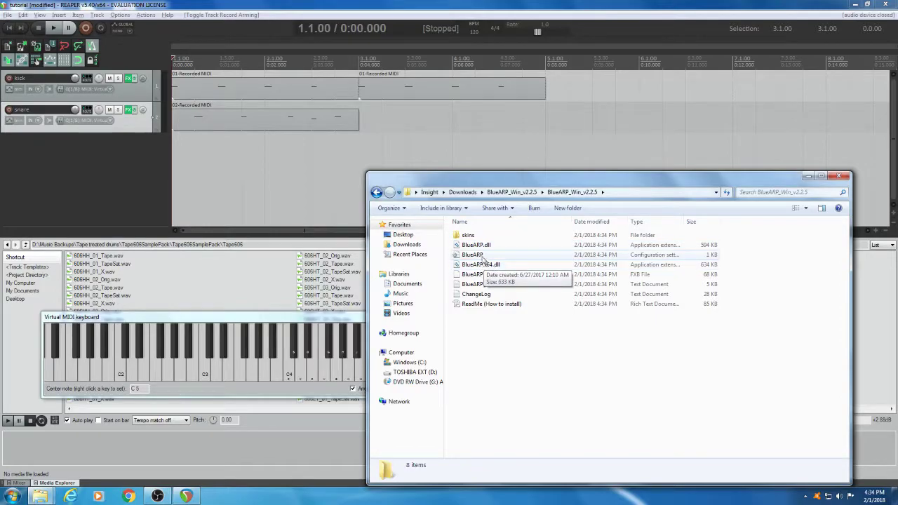
left_click(491, 306)
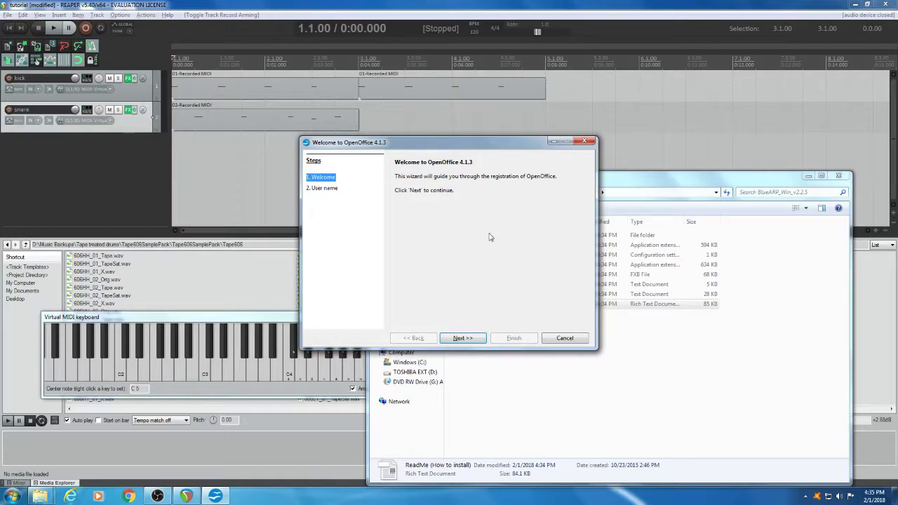
left_click(564, 338)
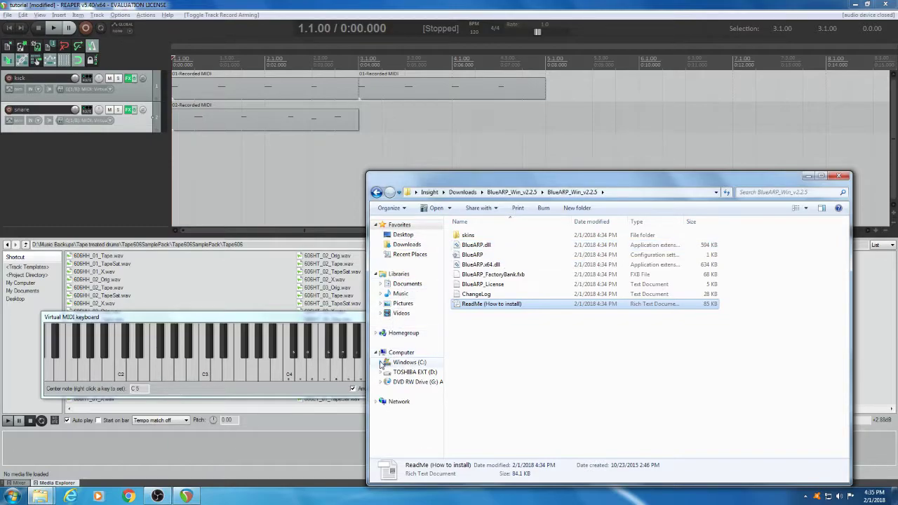
- Expand Windows (C:), Program Files and Steinberg in the folder tree to reach the VstPlugins folder
left_click(380, 363)
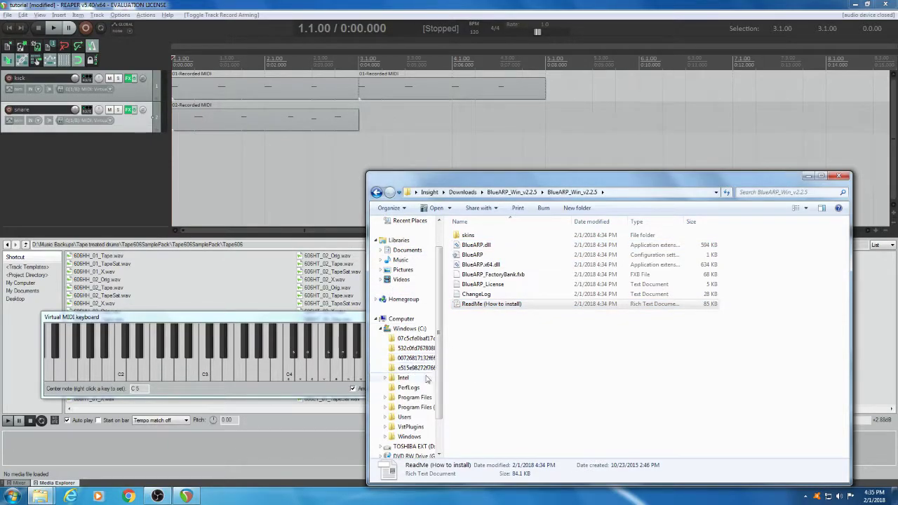
left_click_drag(439, 397, 439, 404)
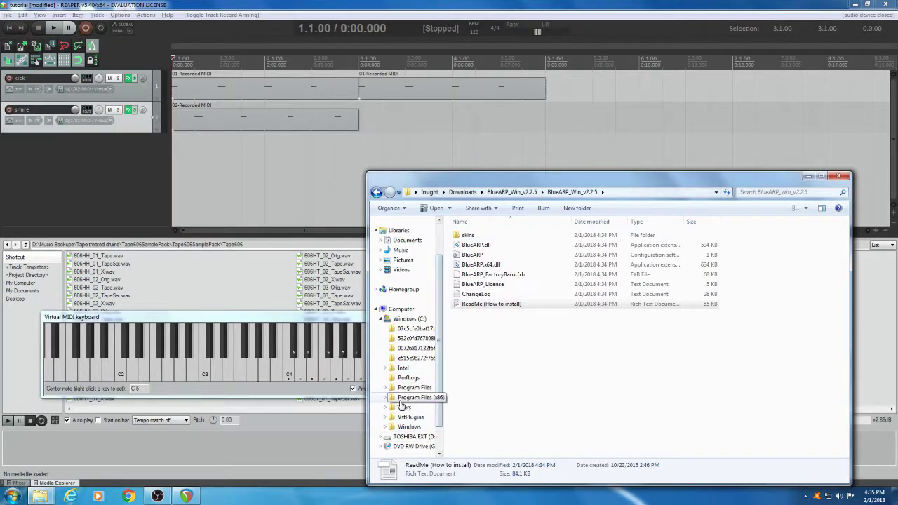
left_click(385, 389)
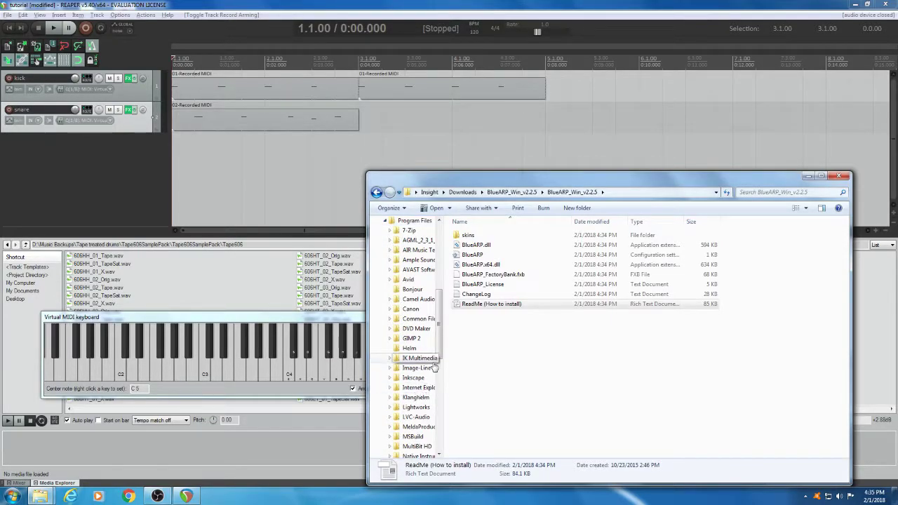
scroll(440, 360, "down", 3)
left_click_drag(440, 360, 445, 397)
left_click(390, 358)
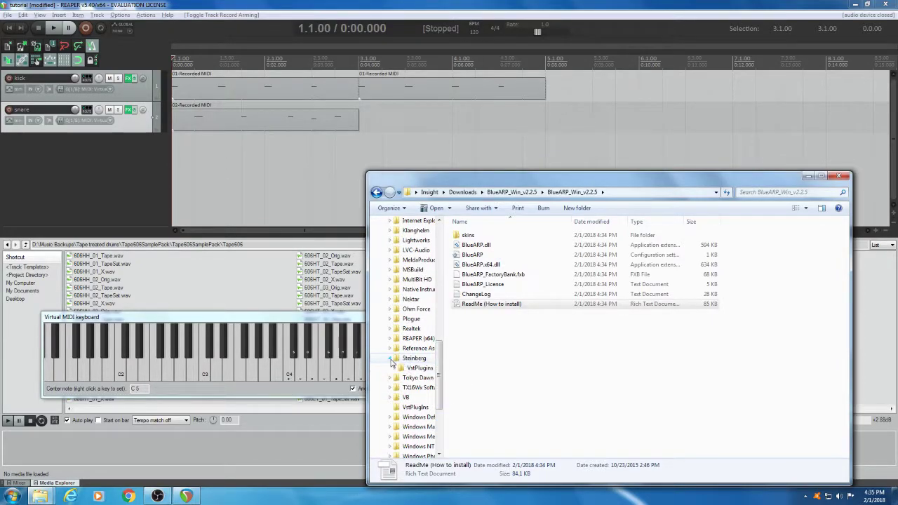
- Move the inner BlueARP_Win_v2.2.5 folder from Downloads into the VstPlugins folder under Program Files > Steinberg and close the file window
left_click(390, 358)
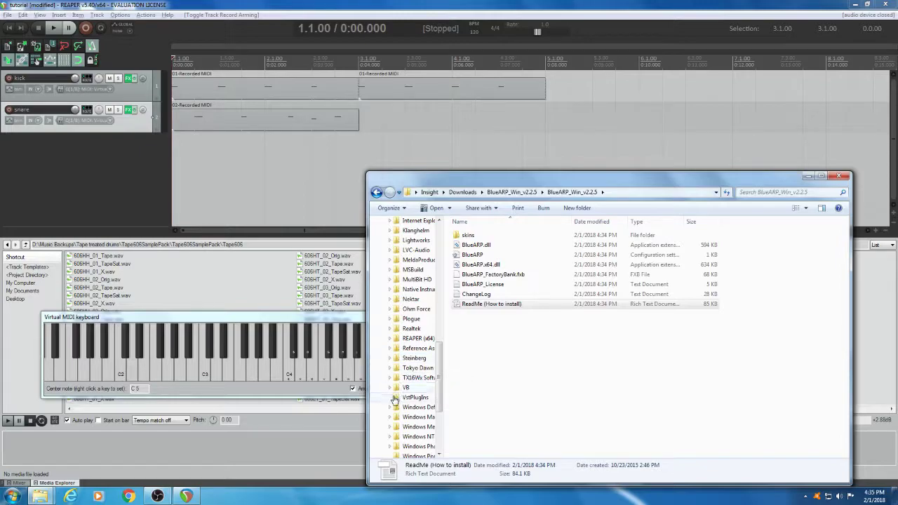
left_click(390, 359)
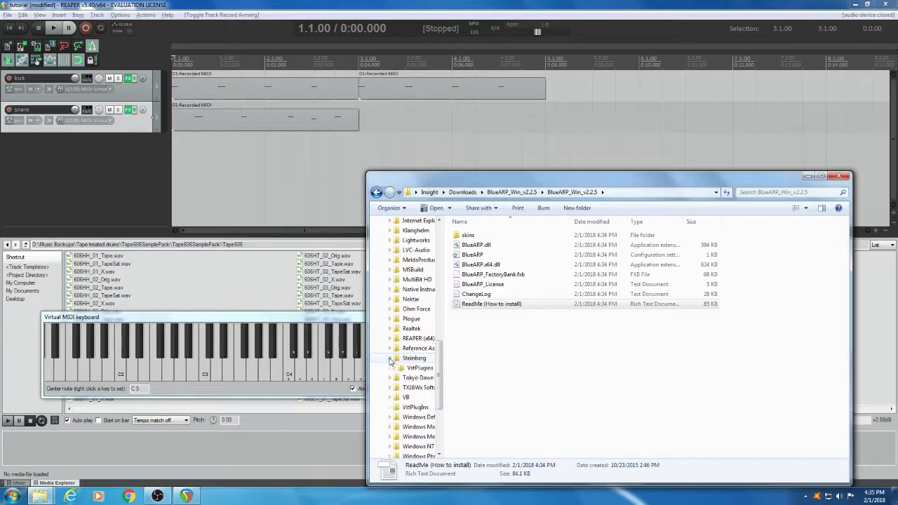
left_click(414, 369)
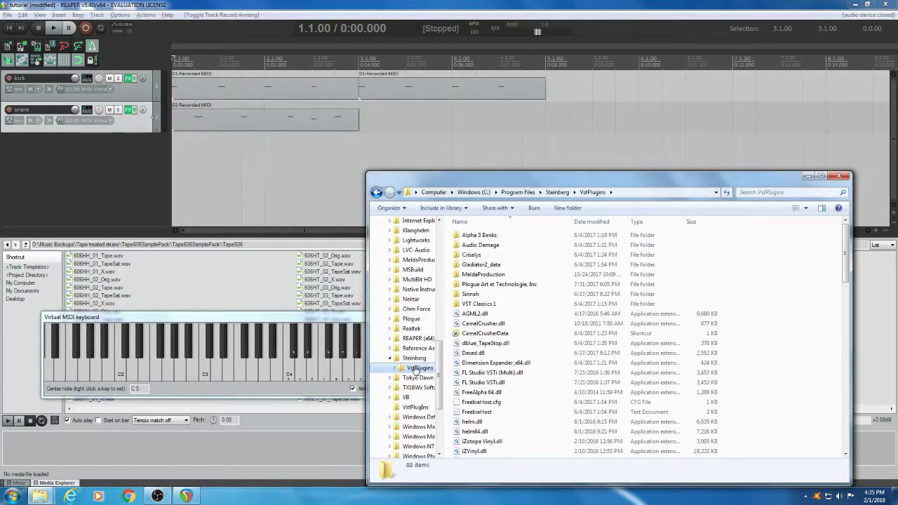
left_click(377, 192)
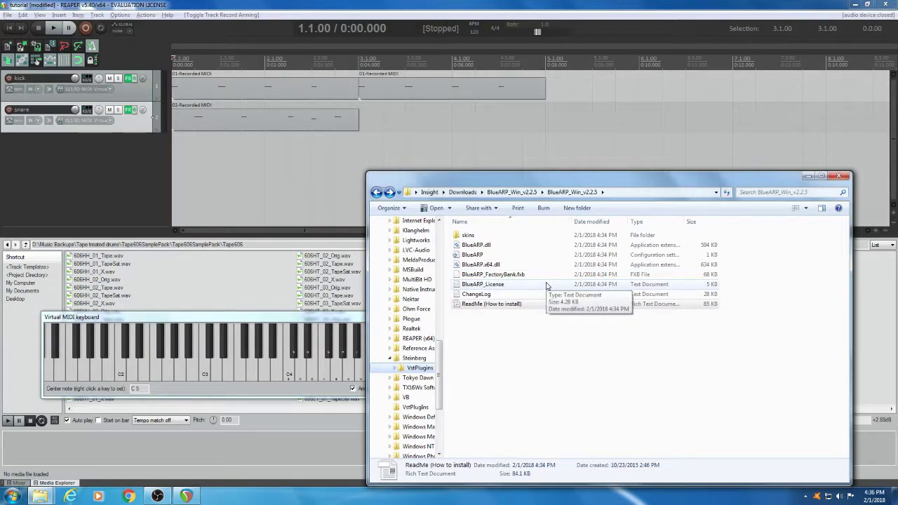
left_click(376, 192)
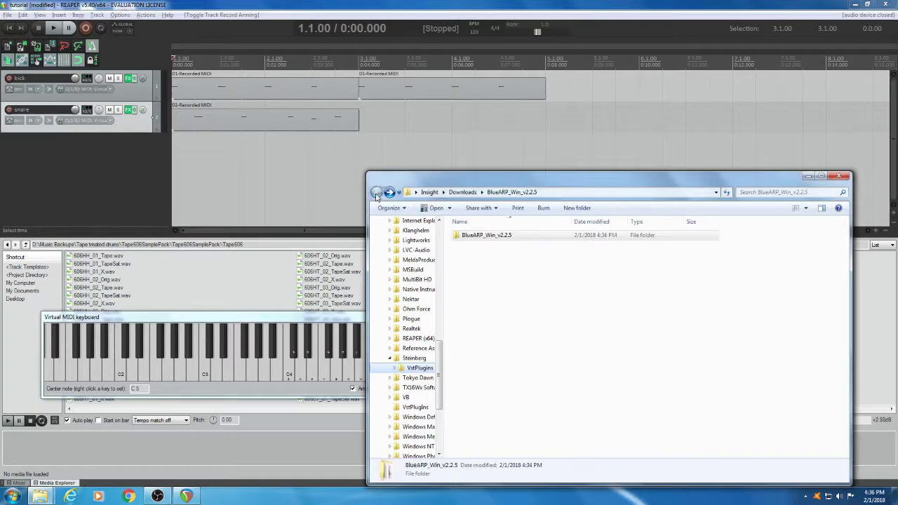
left_click(463, 237)
left_click_drag(463, 236, 422, 429)
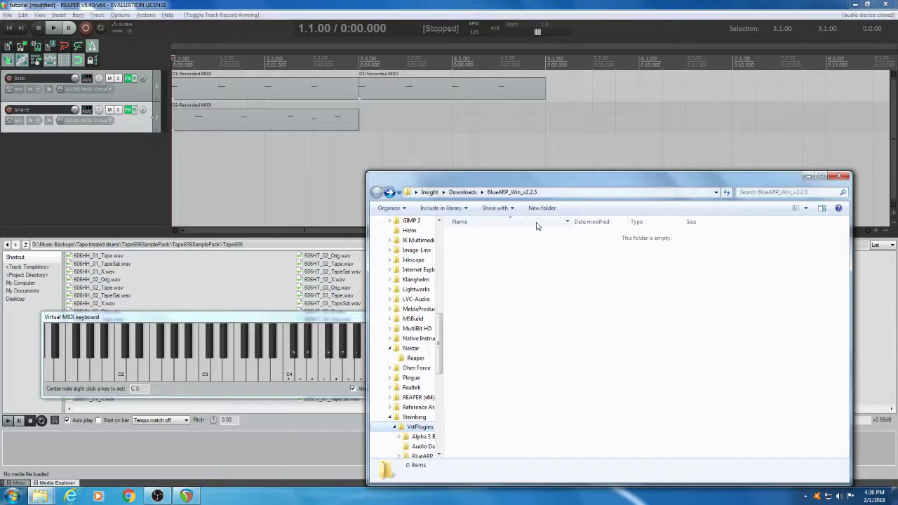
left_click(841, 178)
left_click(841, 178)
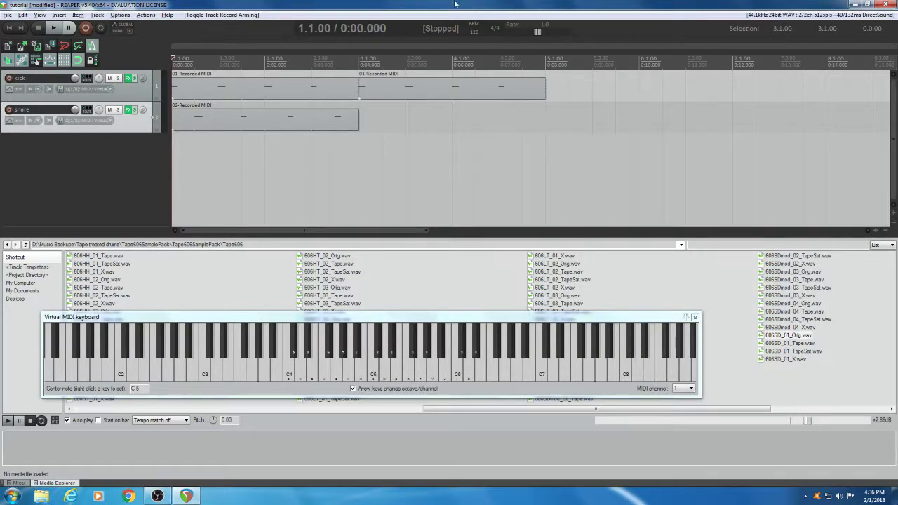
- Review the VST plug-in paths and scan options in the REAPER preferences, accepting the settings
left_click(120, 15)
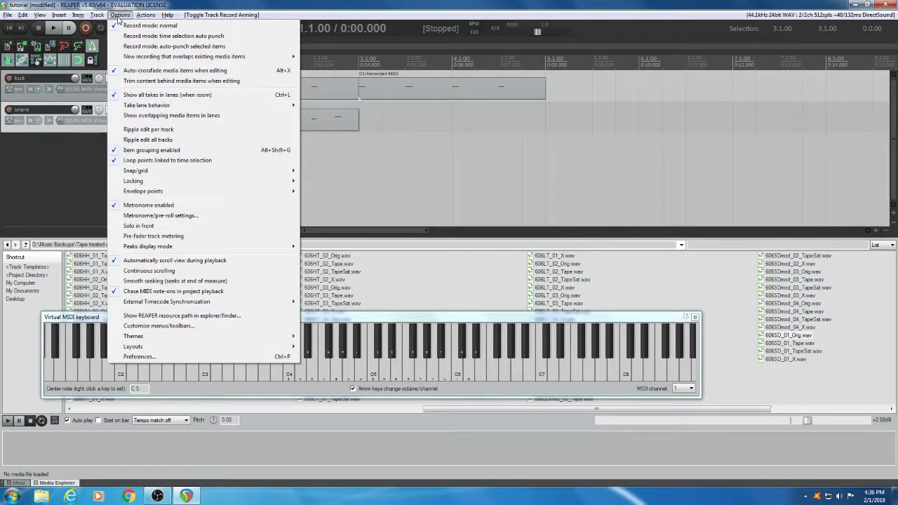
left_click(138, 357)
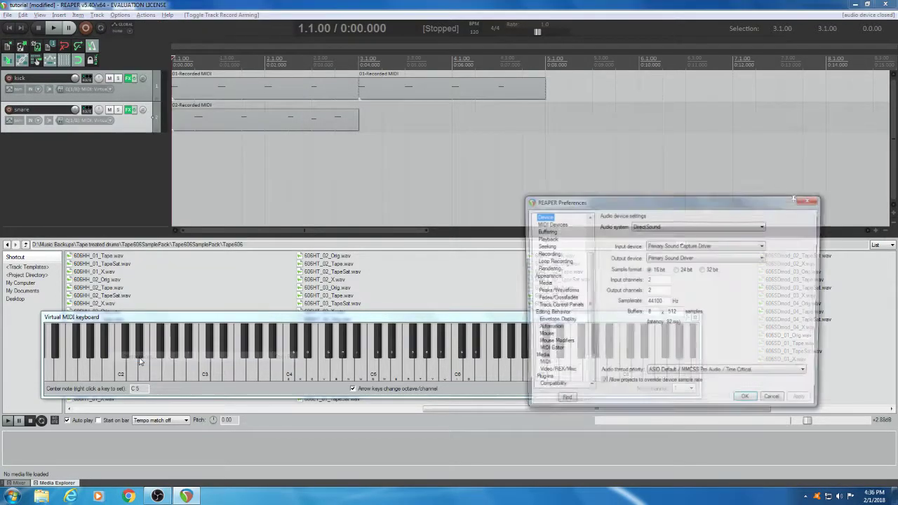
left_click_drag(588, 282, 595, 312)
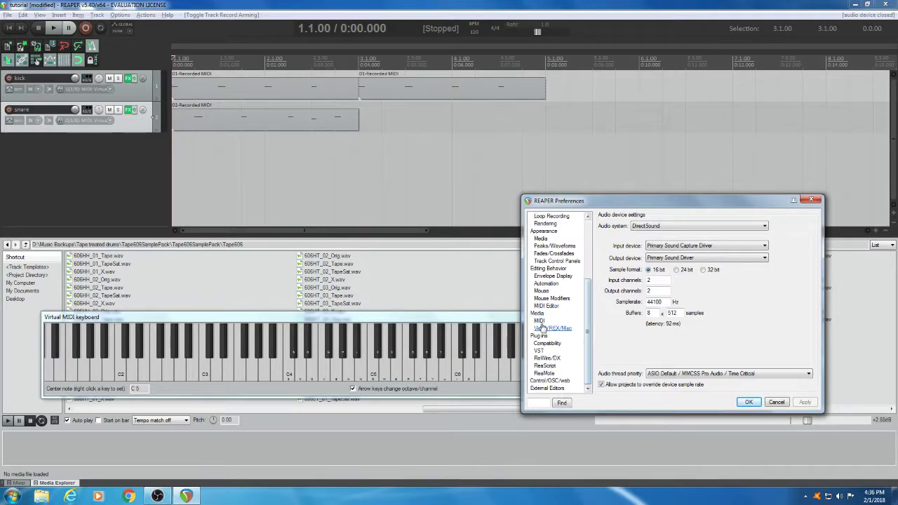
left_click(538, 350)
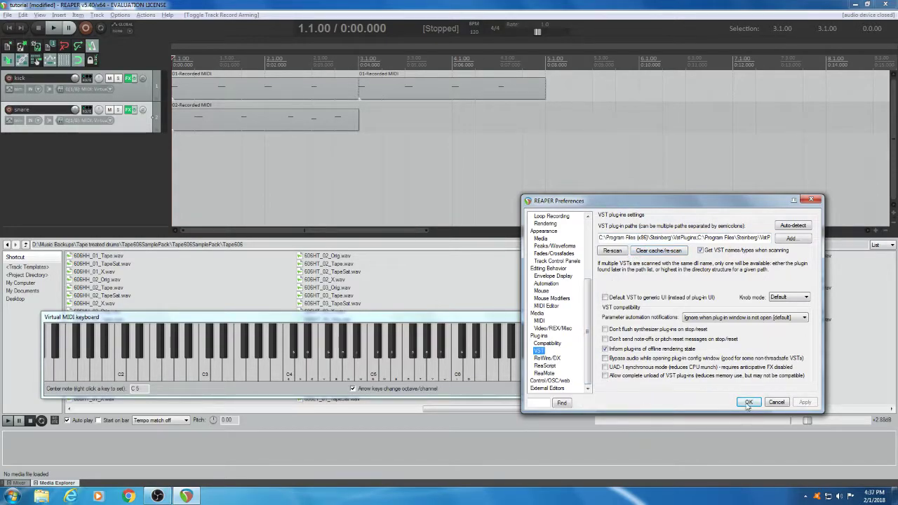
left_click(748, 403)
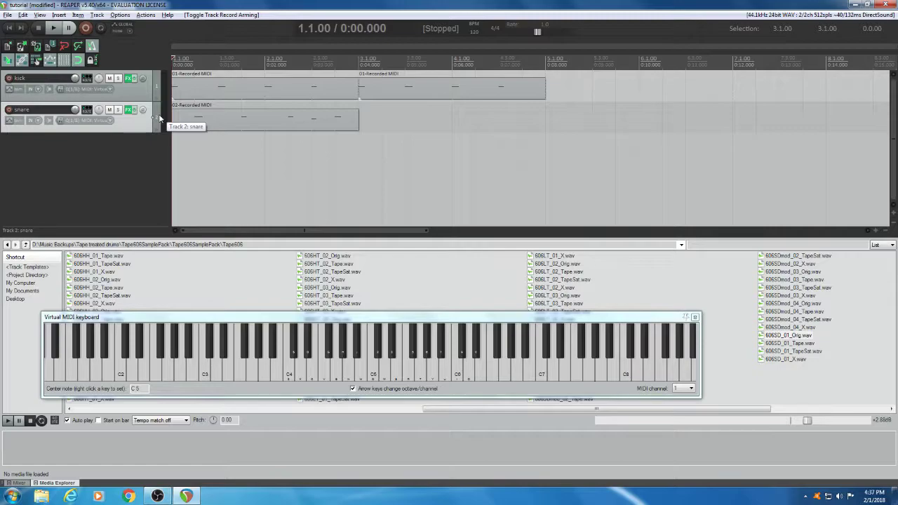
- Add a third track below the snare and scan for new plugins from its FX browser, listing the new ones
double_click(115, 156)
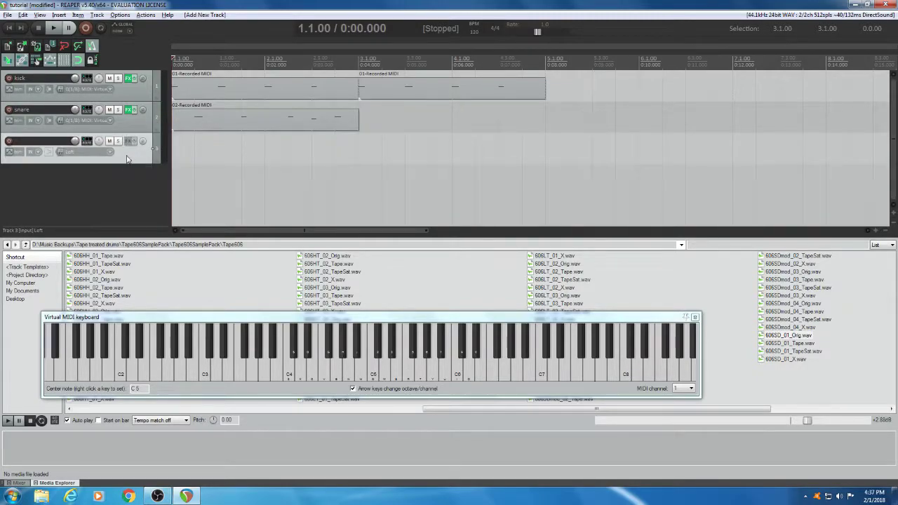
left_click(129, 143)
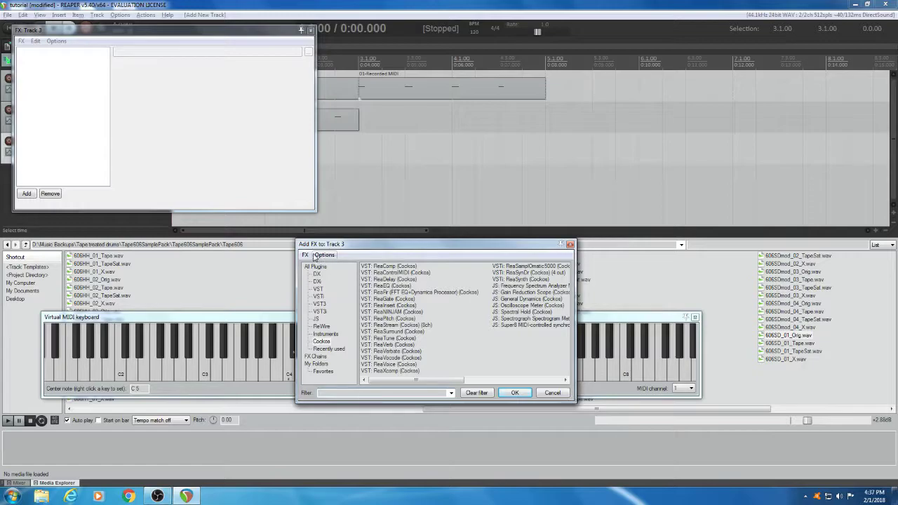
left_click(304, 255)
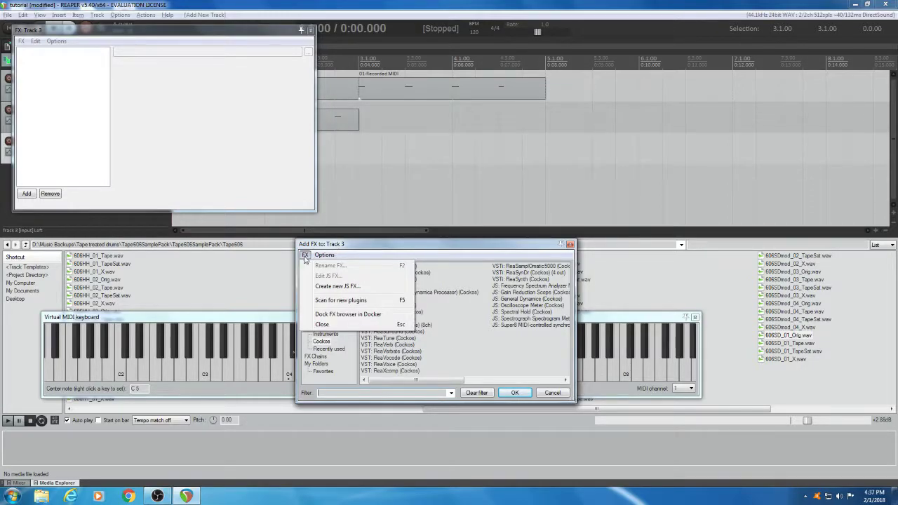
left_click(320, 301)
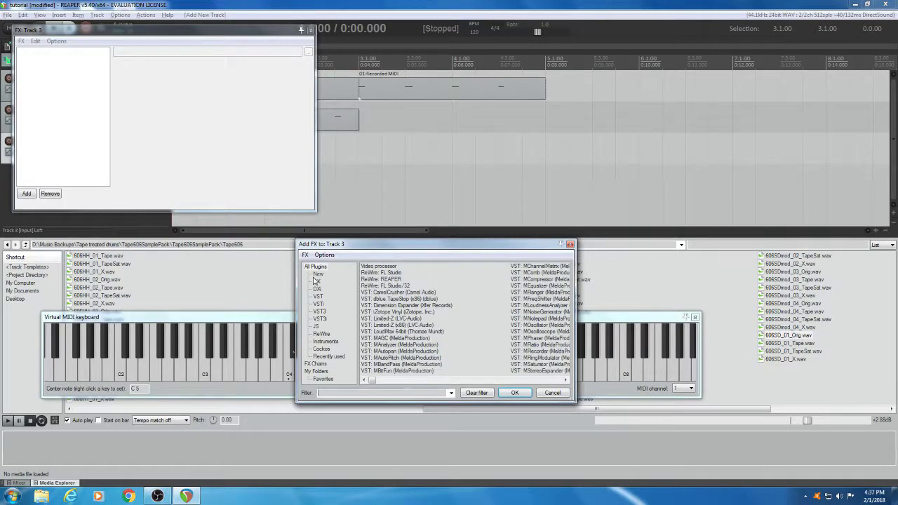
left_click(315, 268)
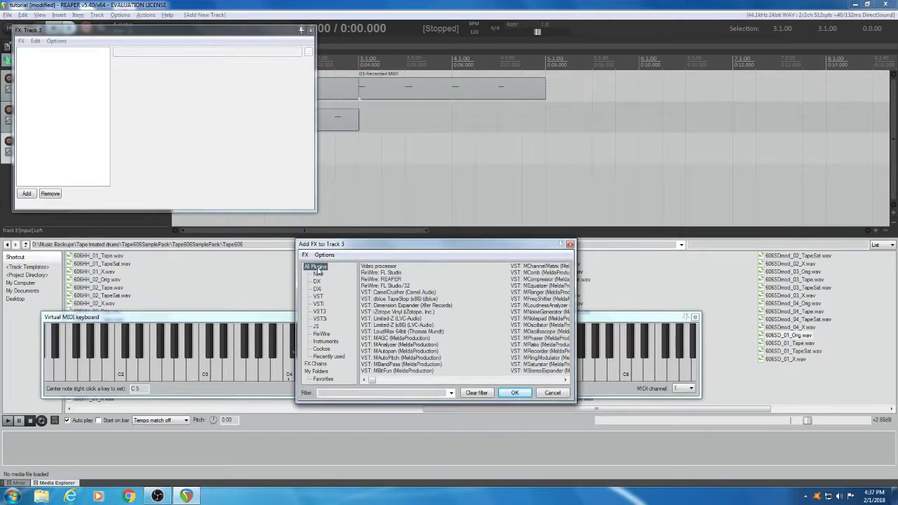
left_click(319, 274)
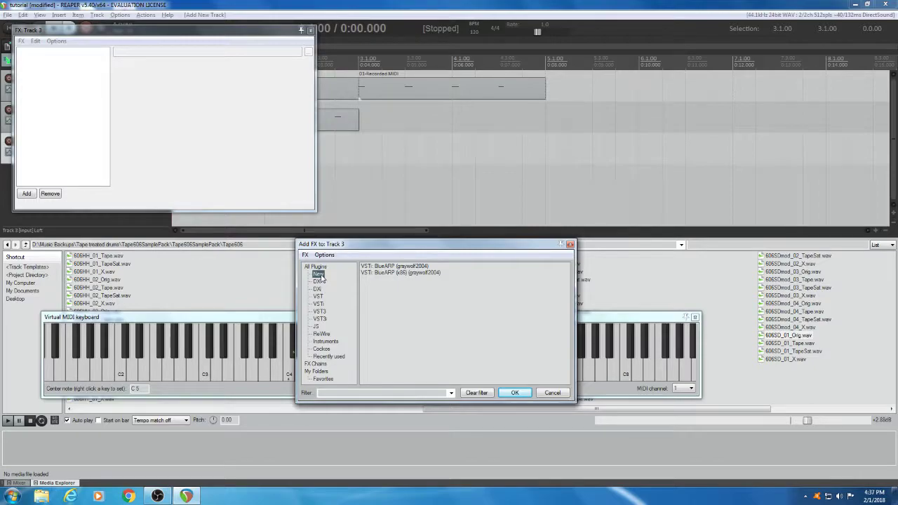
- Load the 64-bit BlueARP plugin on Track 3, look through its presets and close the FX window
double_click(389, 267)
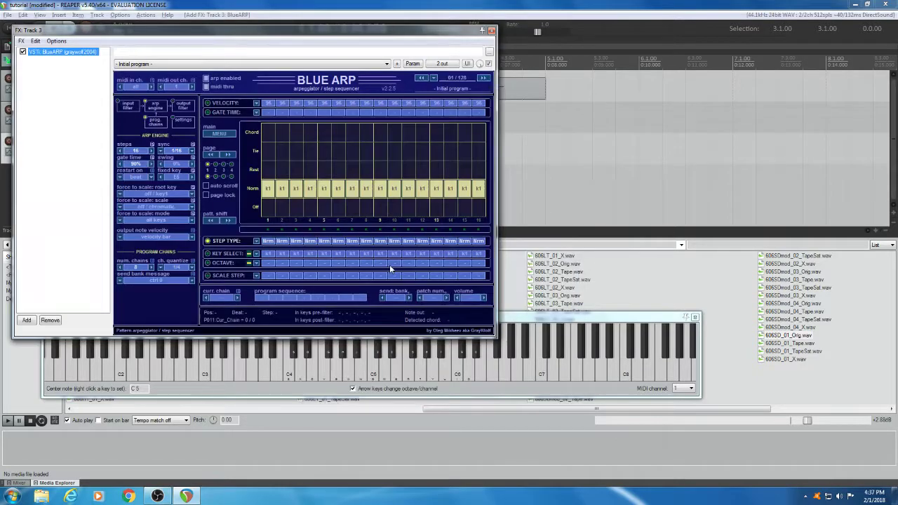
left_click_drag(307, 35, 489, 98)
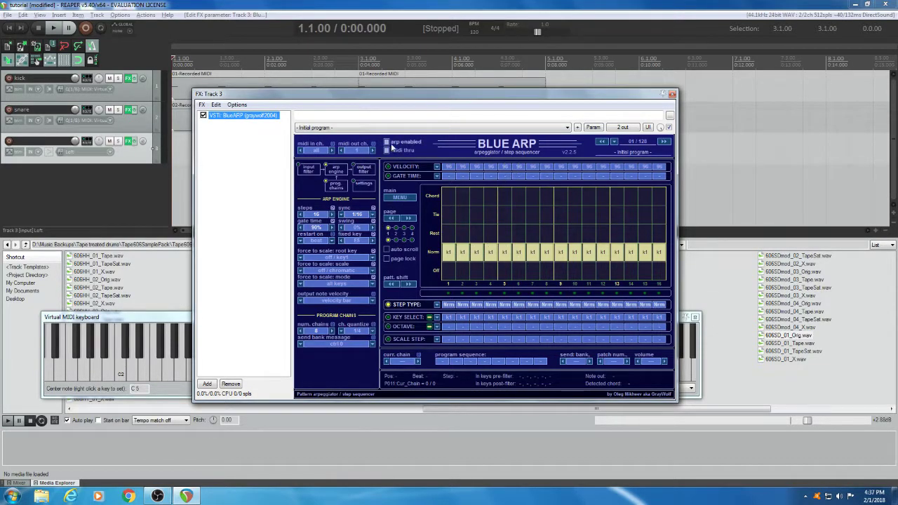
left_click(467, 128)
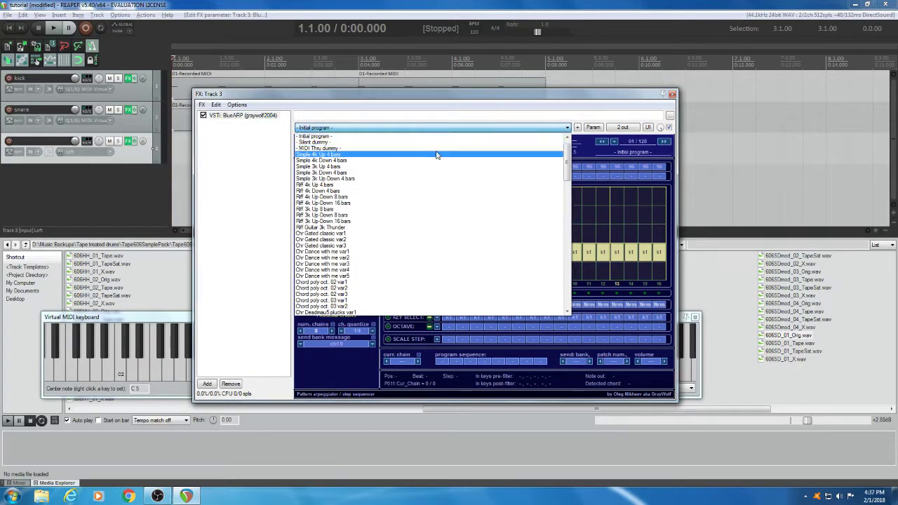
left_click(562, 93)
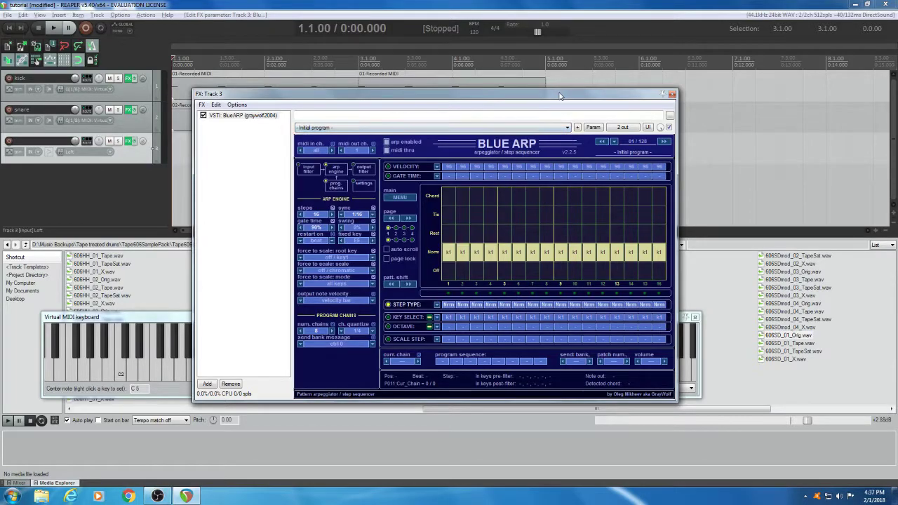
left_click(671, 94)
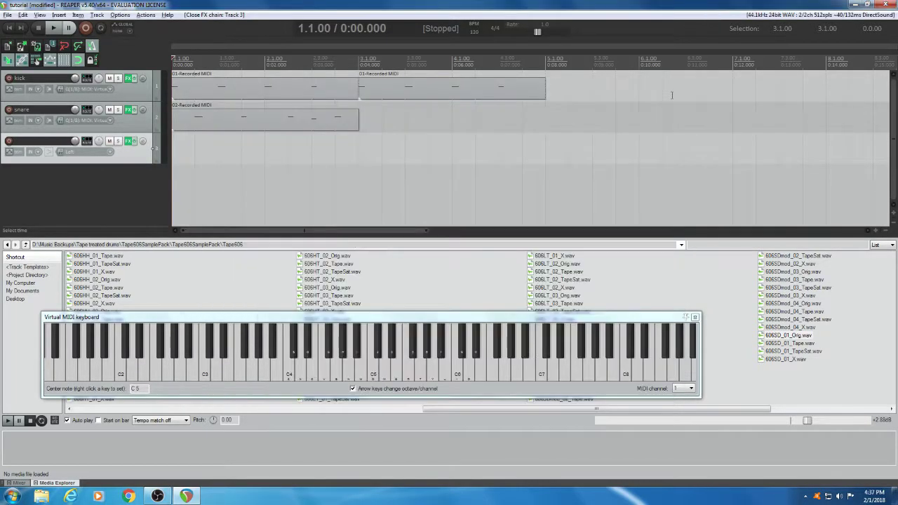
- Try adding Steinberg's VSTPlugins folder to the VST plug-in paths and re-scanning, leaving the preferences without applying
left_click_drag(293, 320, 381, 285)
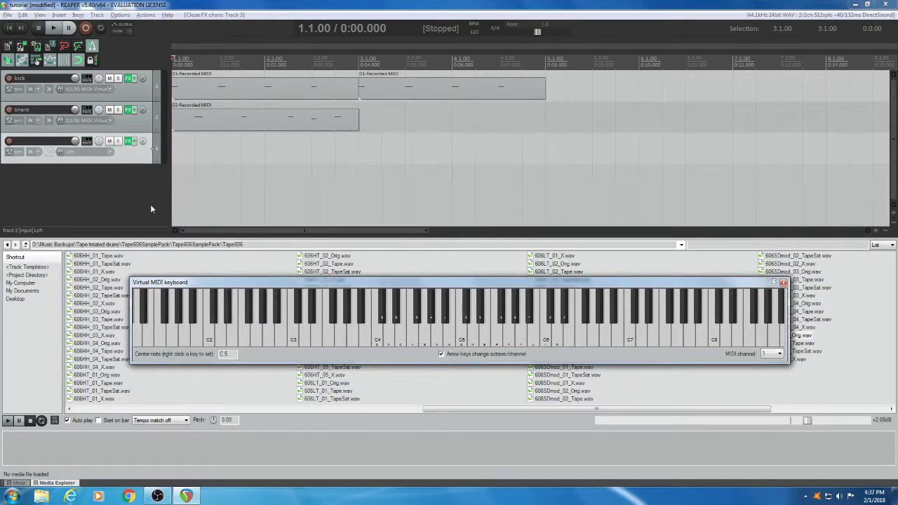
left_click(120, 14)
left_click(140, 359)
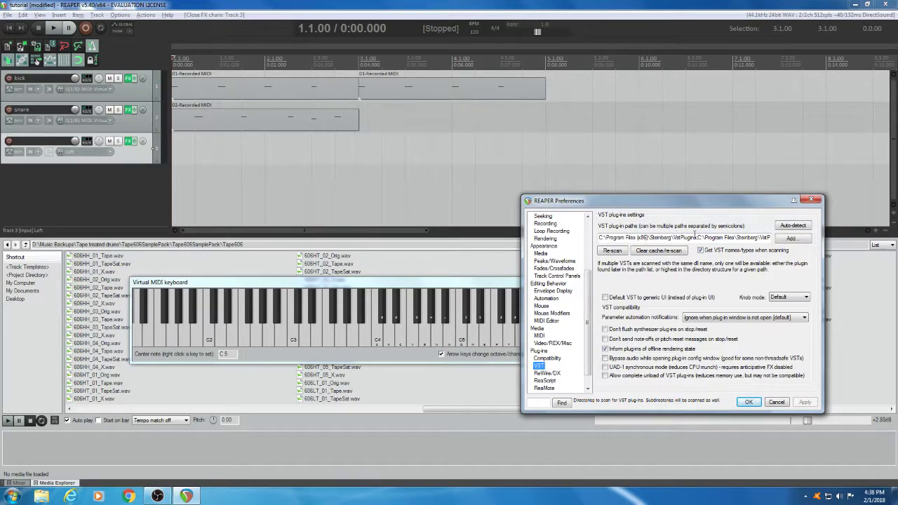
left_click(791, 238)
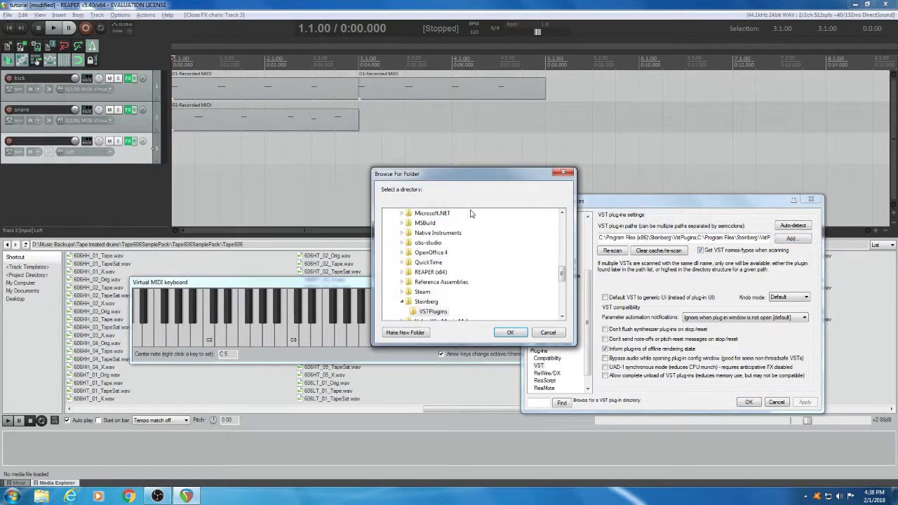
left_click(433, 311)
left_click(511, 332)
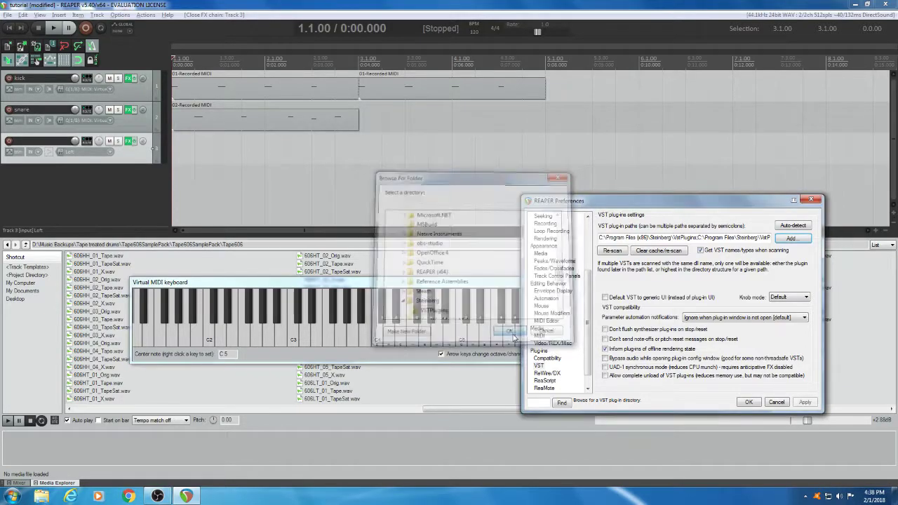
left_click(613, 251)
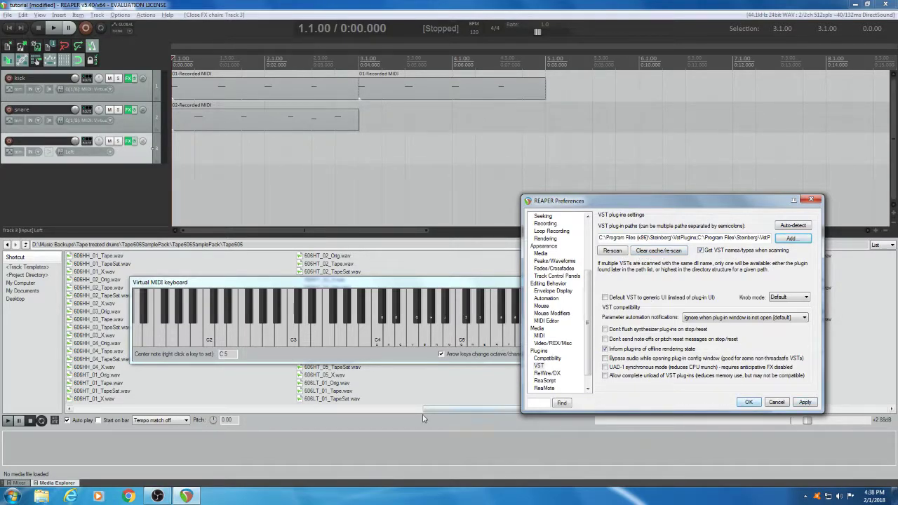
left_click(394, 457)
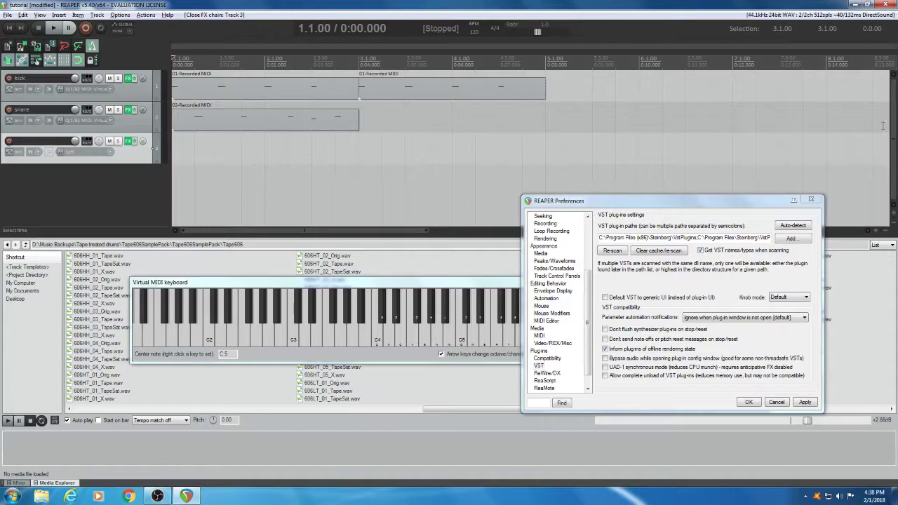
left_click(811, 199)
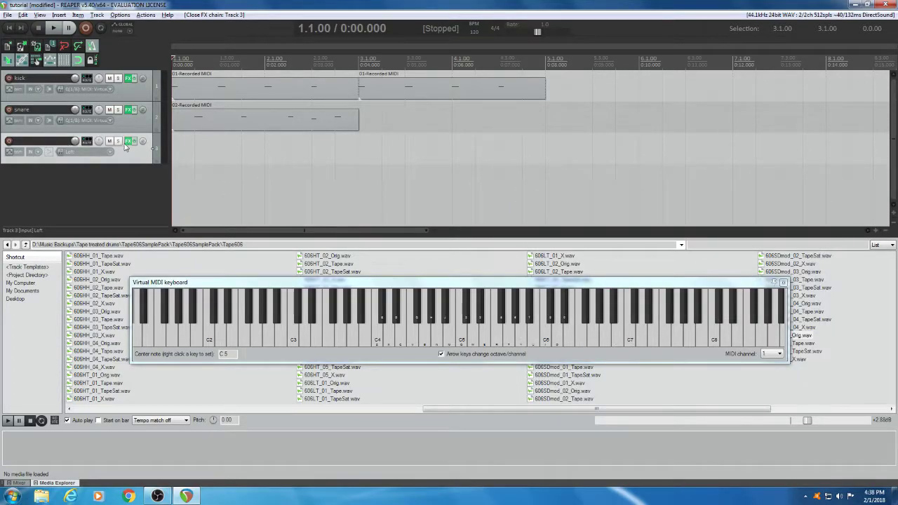
- Remove BlueARP from the FX chain of Track 3
left_click(128, 141)
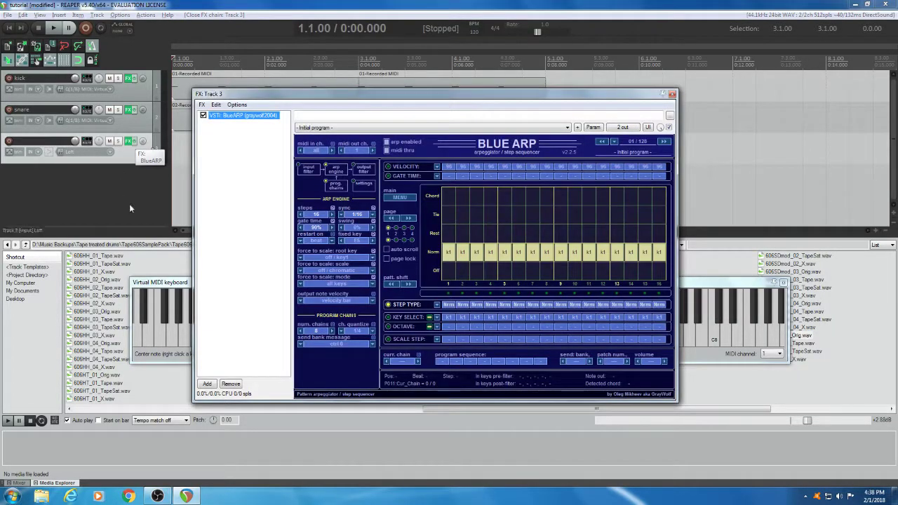
left_click(216, 105)
mouse_move(205, 106)
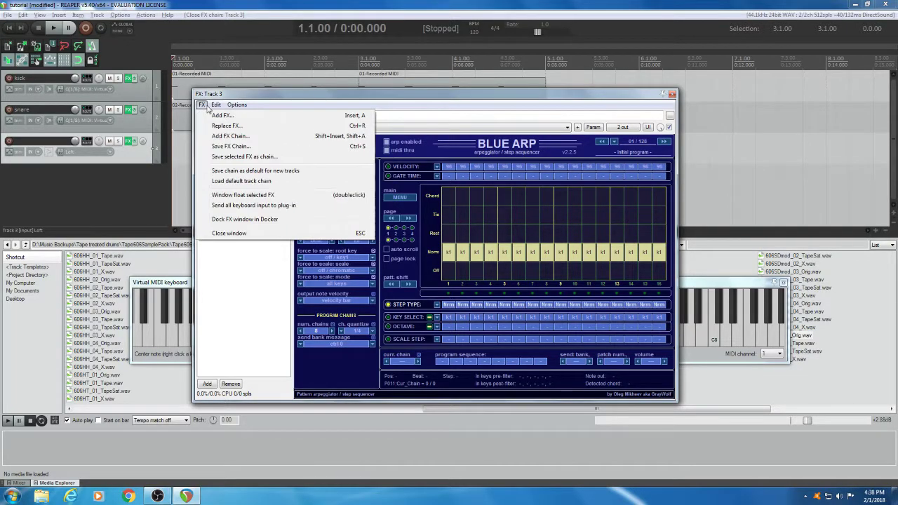
left_click(249, 346)
left_click(269, 118)
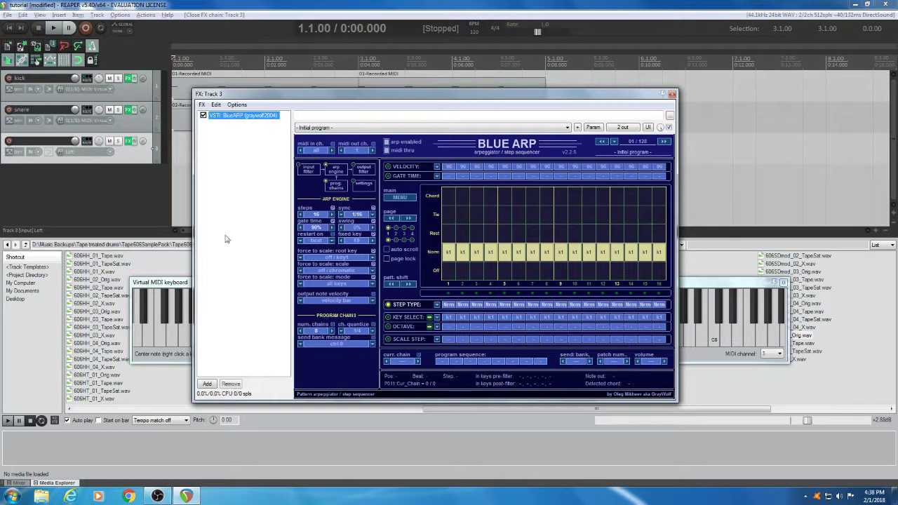
left_click(229, 384)
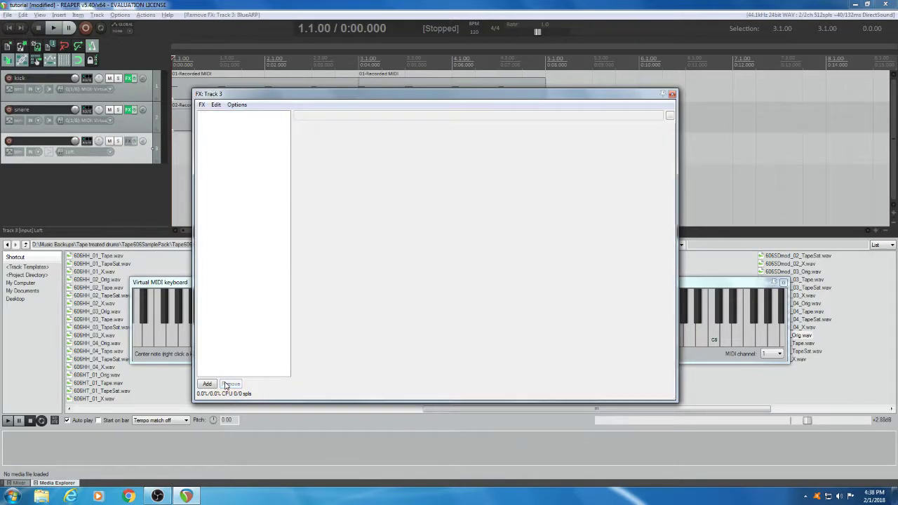
- Open the FX browser for the empty chain of Track 3 and look through its New, VSTi, VST and Instruments categories
left_click(202, 104)
mouse_move(216, 105)
left_click(245, 286)
left_click(208, 385)
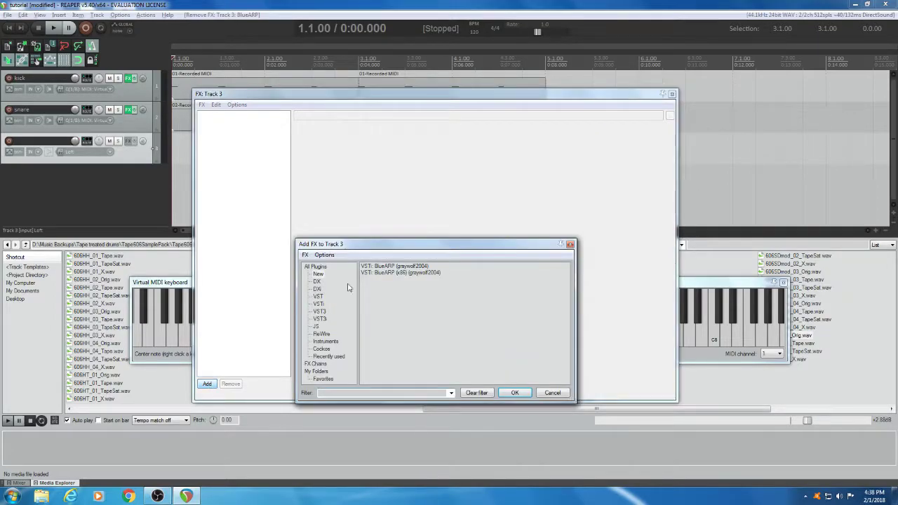
left_click(305, 255)
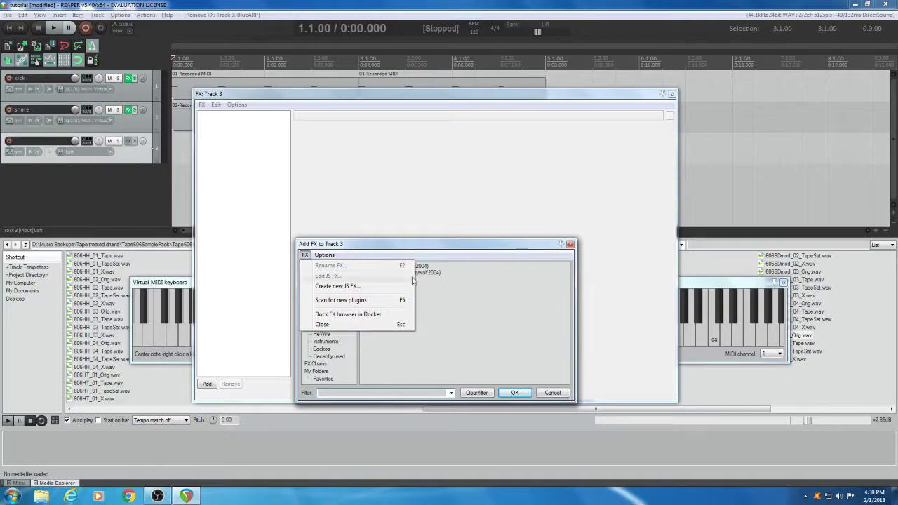
left_click(439, 245)
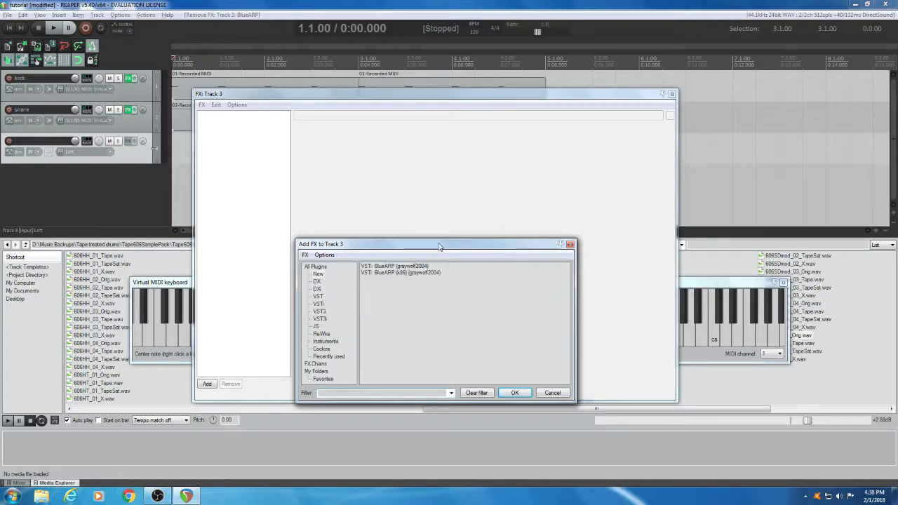
left_click(319, 275)
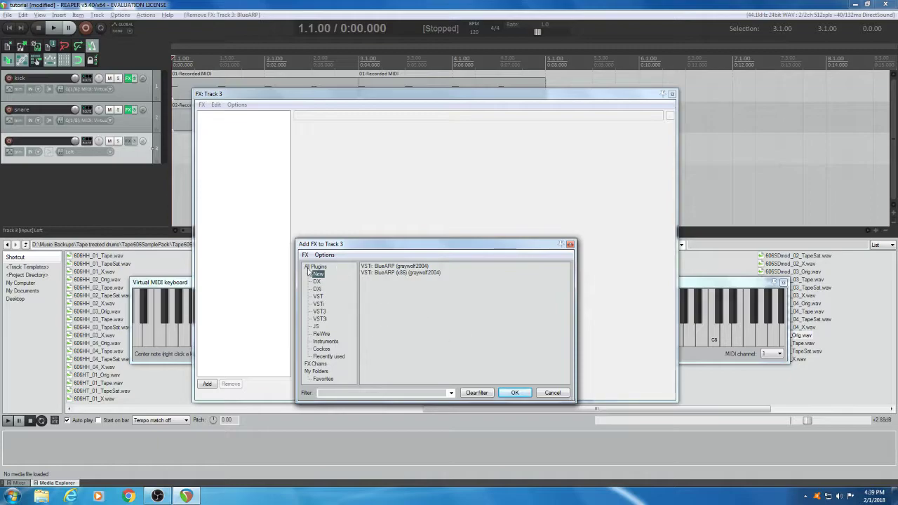
left_click(318, 304)
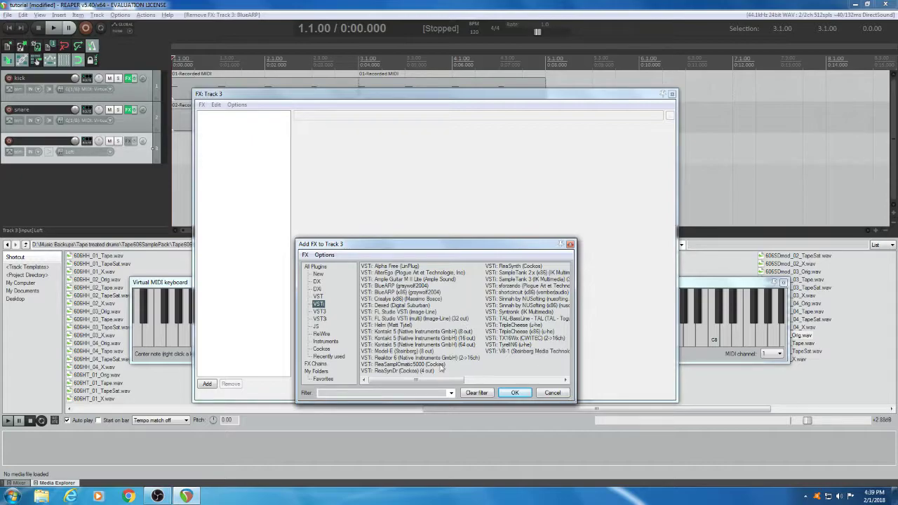
left_click(317, 297)
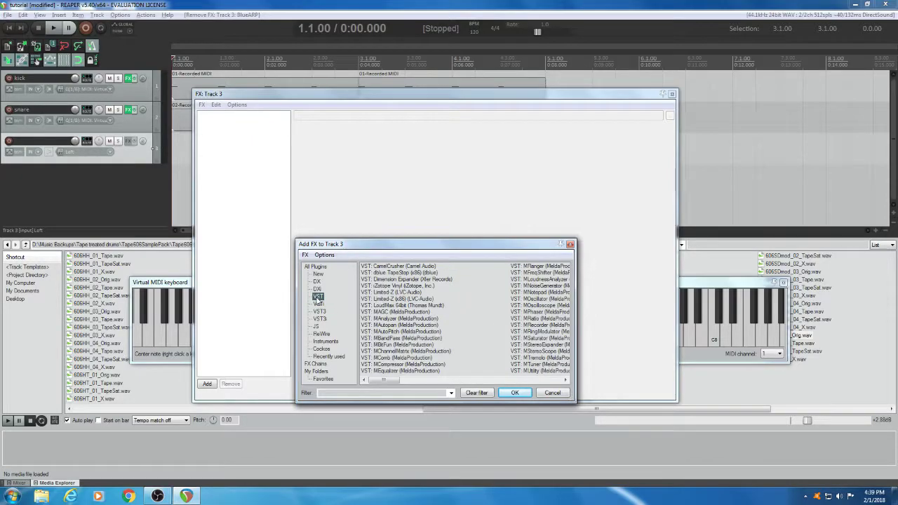
left_click(324, 342)
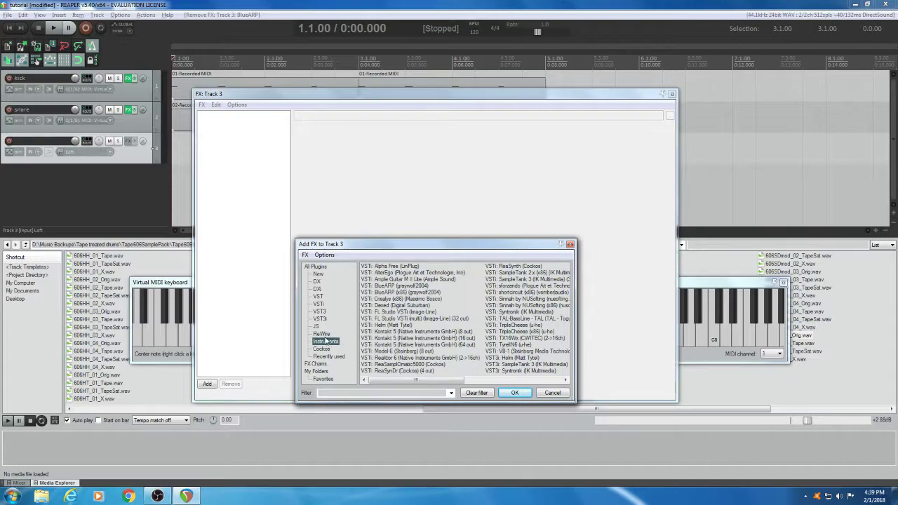
- Load the Model-E (Steinberg) VSTi on Track 3 and move the FX window clear of the track controls
left_click(318, 304)
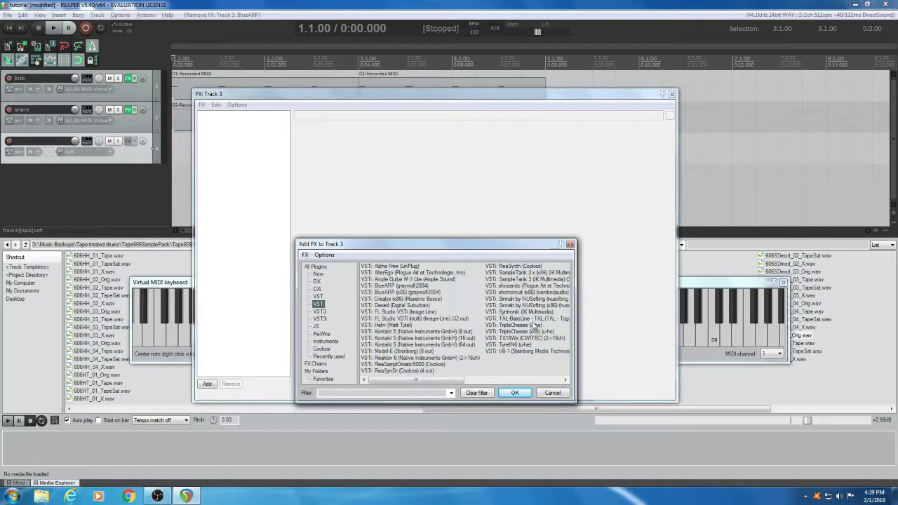
left_click(406, 352)
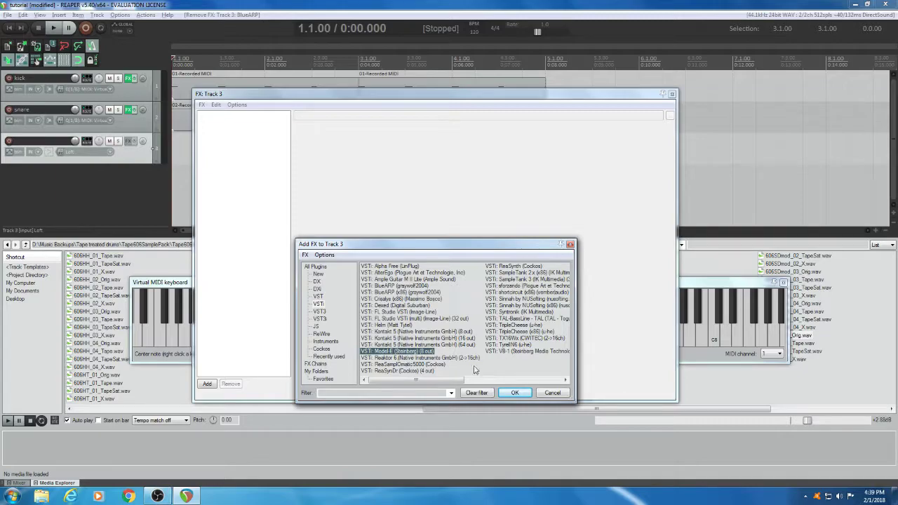
left_click(511, 393)
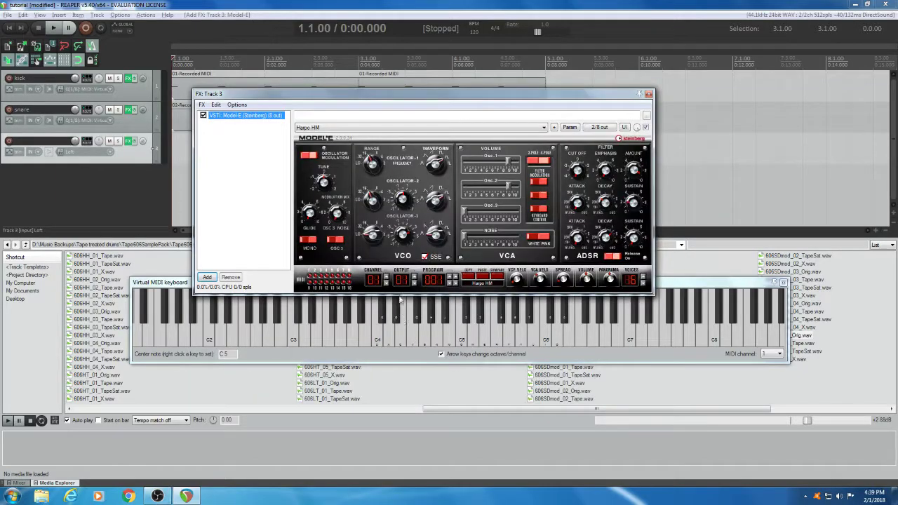
left_click_drag(436, 100, 512, 112)
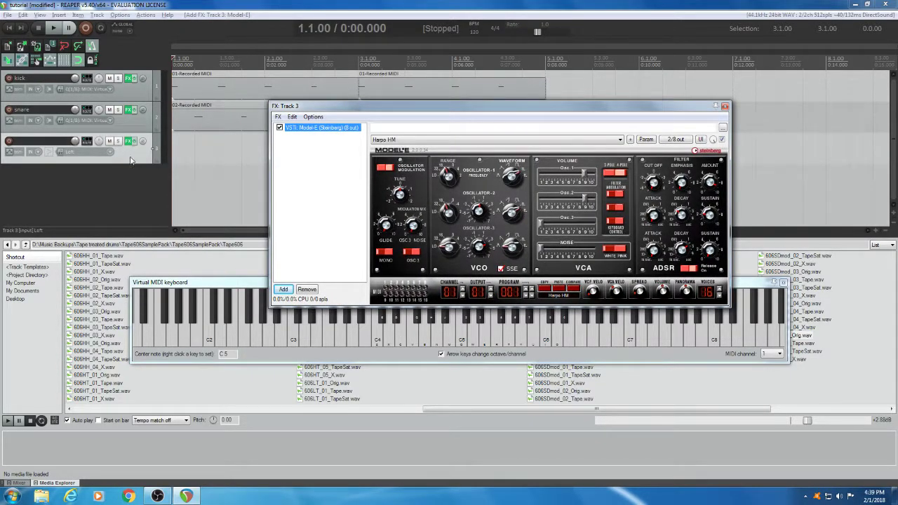
- Turn on input monitoring for Track 3
left_click(129, 160)
right_click(165, 144)
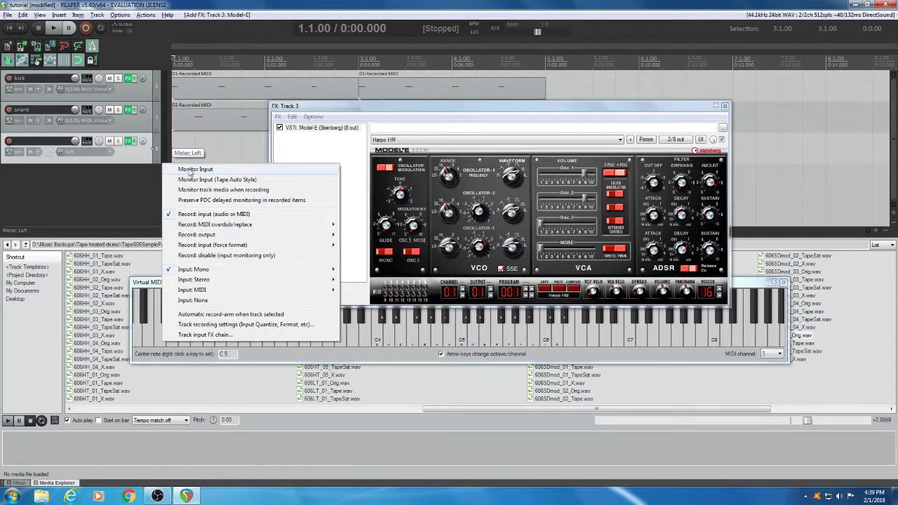
left_click(192, 170)
- Set the input of Track 3 to all channels of the virtual MIDI keyboard and arm the track for recording
left_click(102, 156)
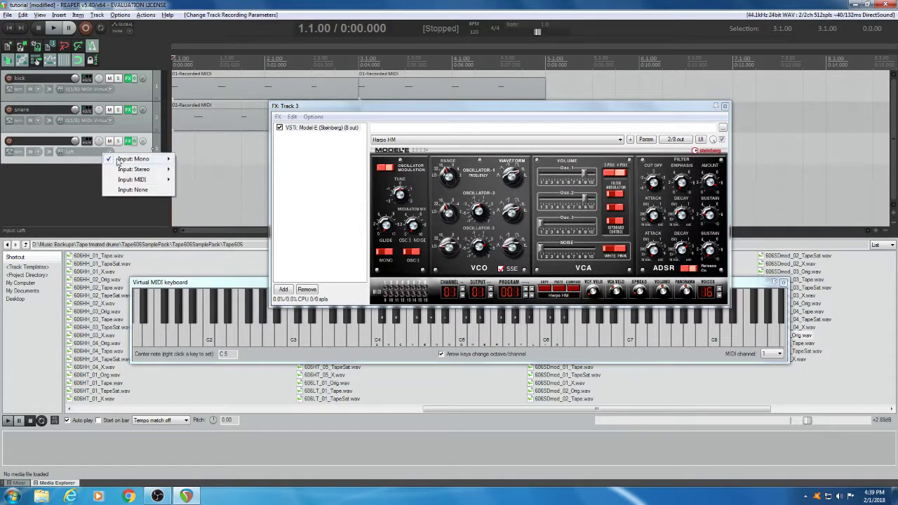
mouse_move(131, 181)
mouse_move(215, 180)
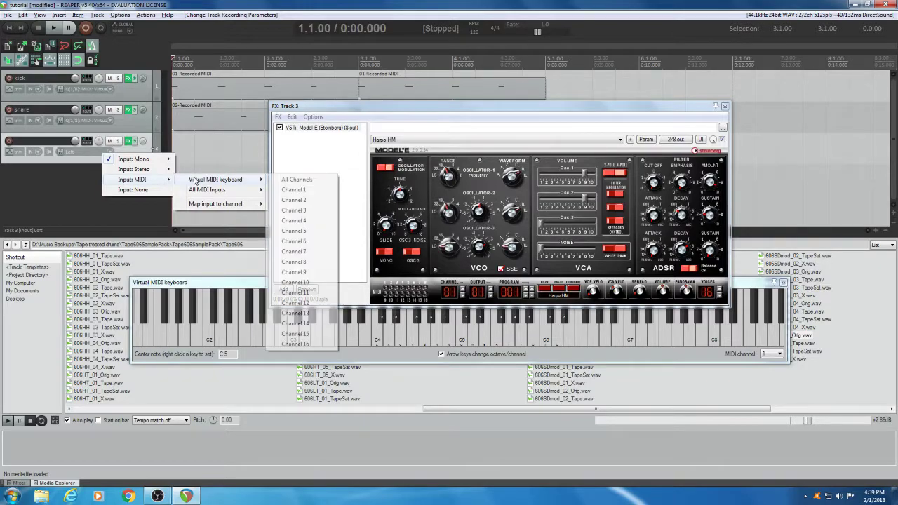
left_click(289, 181)
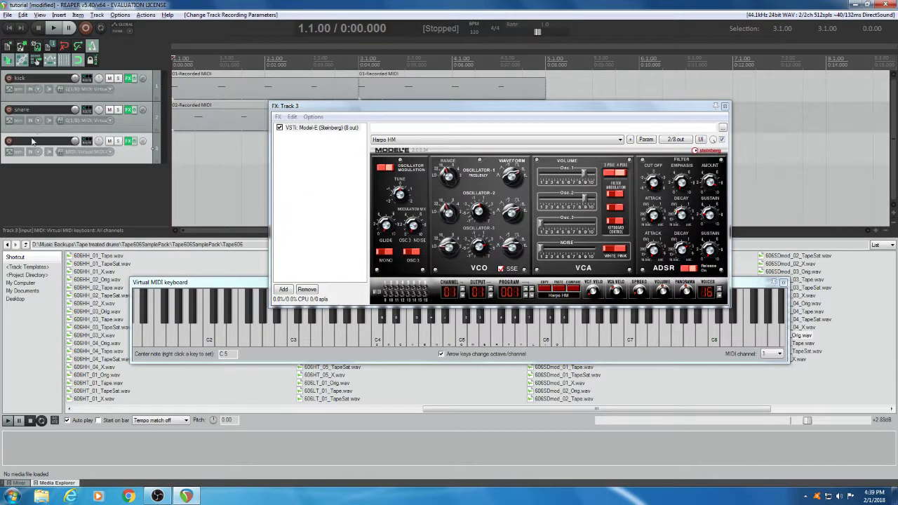
left_click(10, 141)
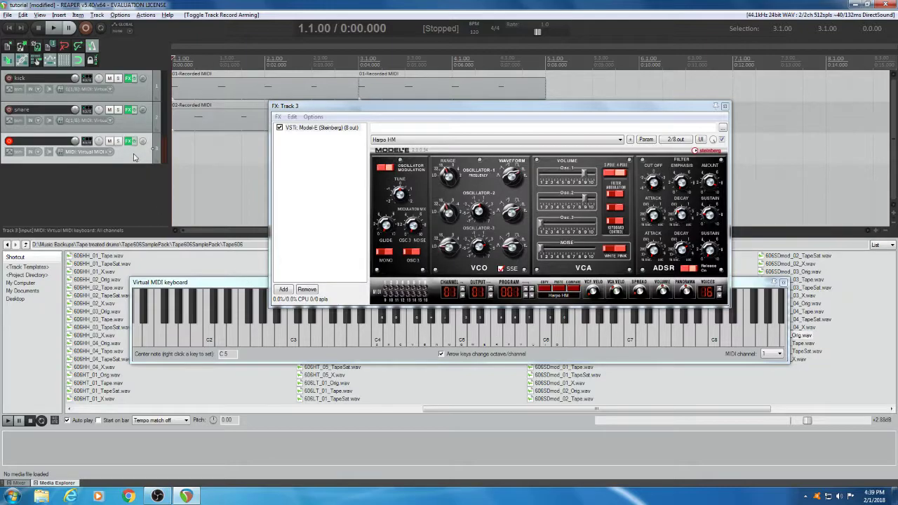
- Audition the Harpo HM program of Model-E by playing test notes on the virtual MIDI keyboard
left_click(225, 284)
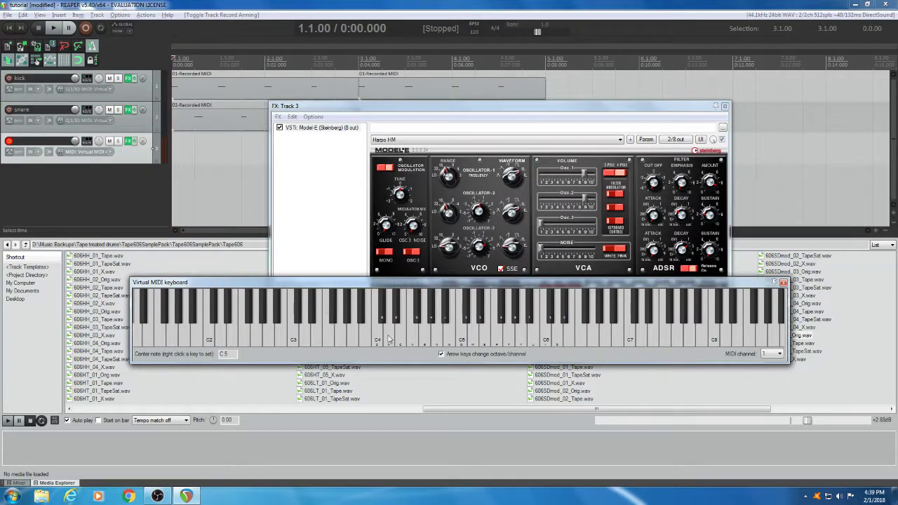
key("g")
key("j")
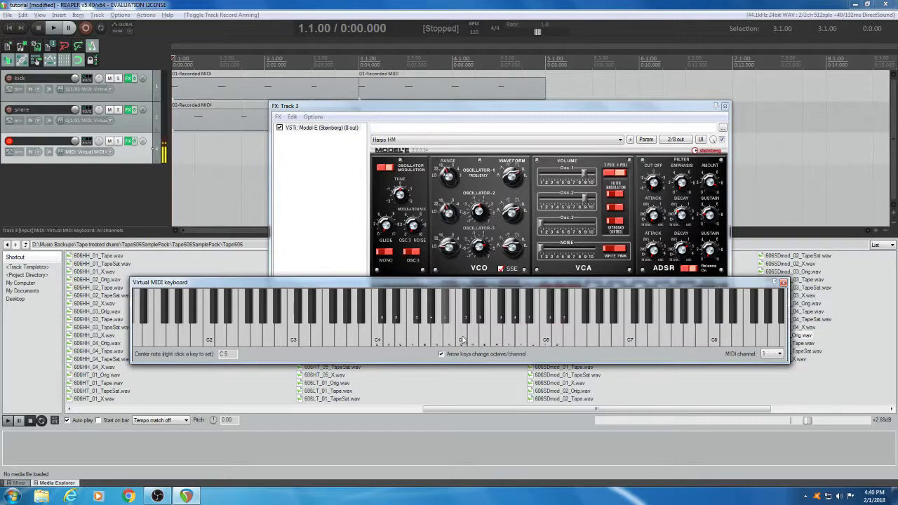
key("g")
key("c")
key("v")
key("b")
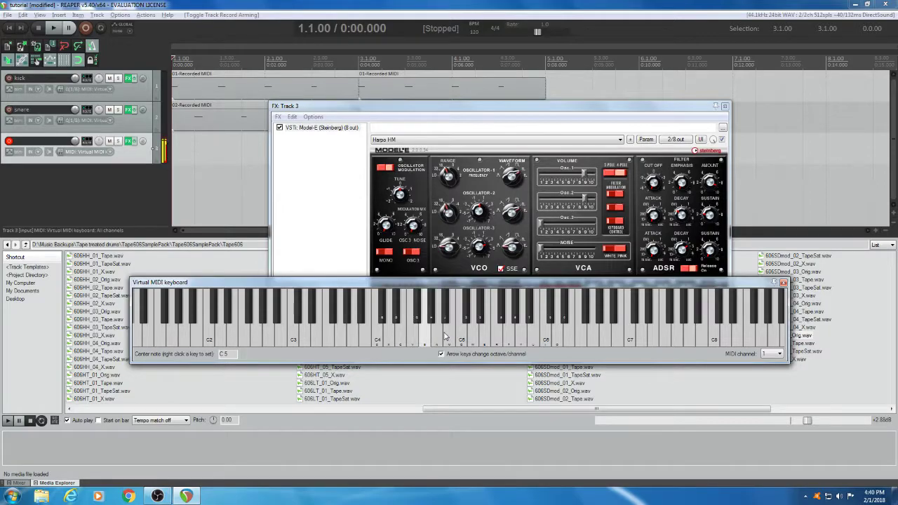
key("b")
key("b")
- Move the virtual MIDI keyboard below the FX window and switch Model-E to program 24 Arpeggi HM
left_click_drag(491, 285, 487, 368)
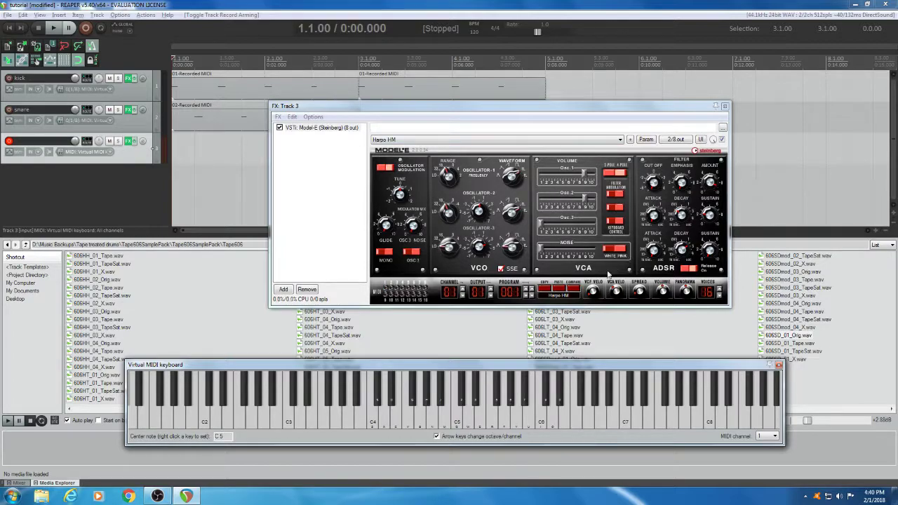
left_click(509, 293)
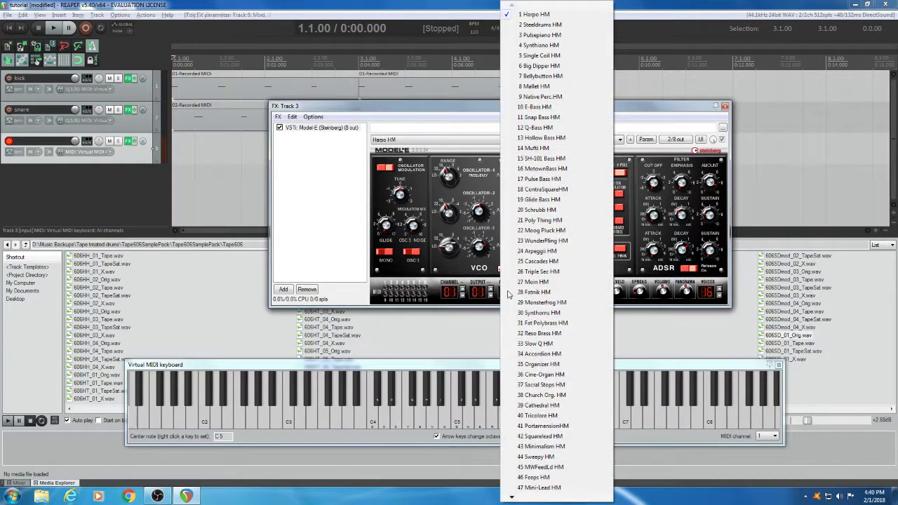
left_click(541, 251)
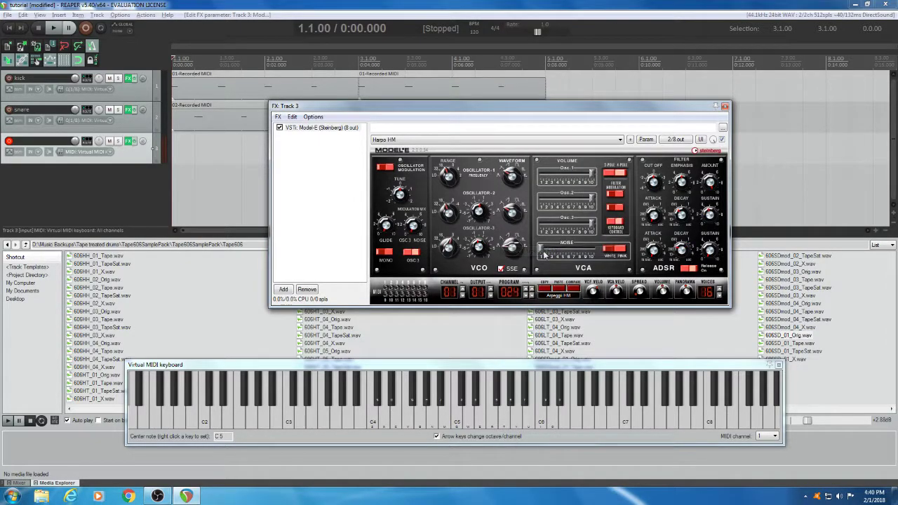
- Play notes around C4 and C5 on the virtual MIDI keyboard to audition the Arpeggi HM program
left_click(441, 425)
left_click(481, 425)
left_click(482, 425)
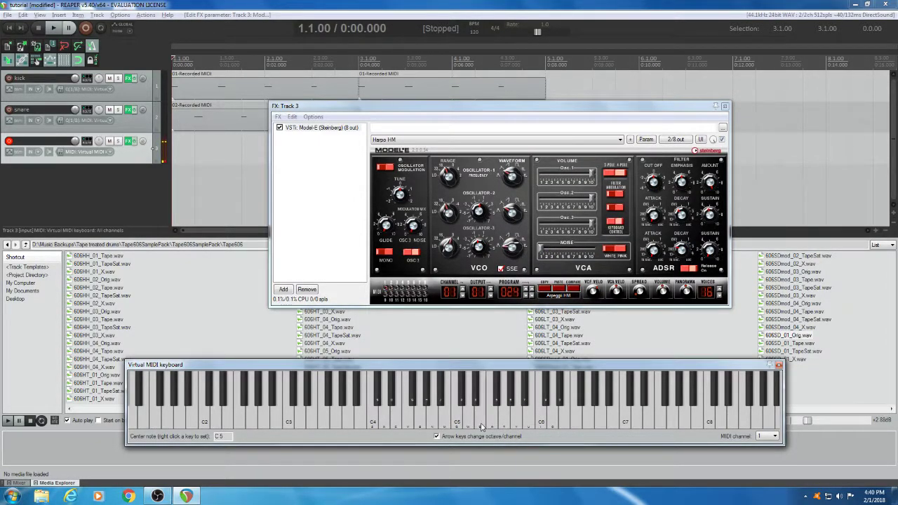
key("v")
key("n")
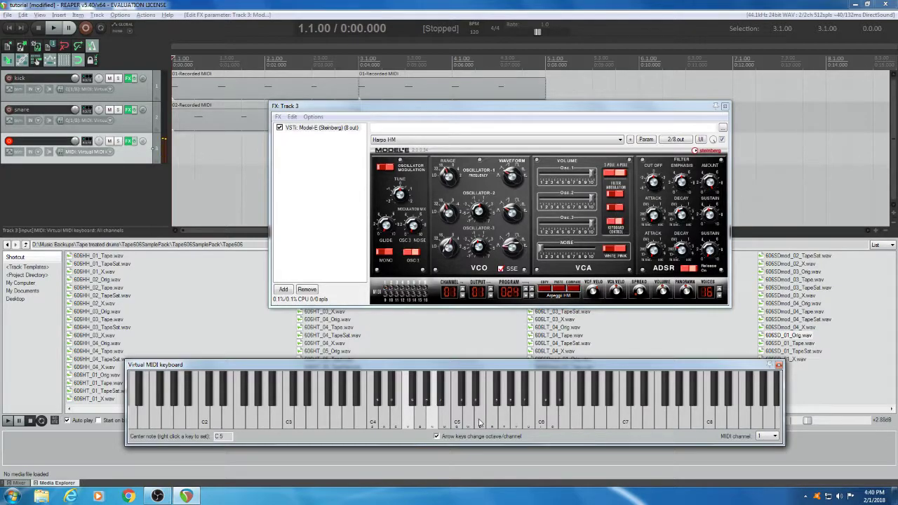
key("n")
key("m")
key("m")
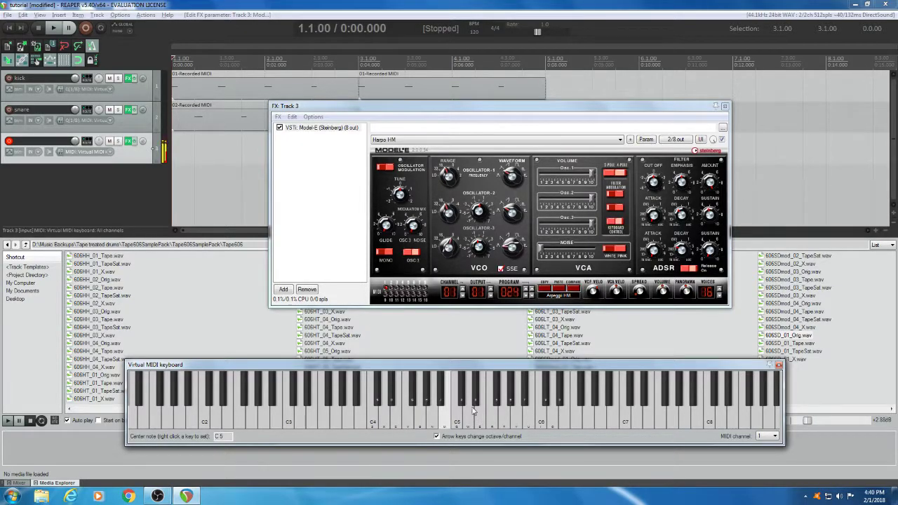
left_click(405, 388)
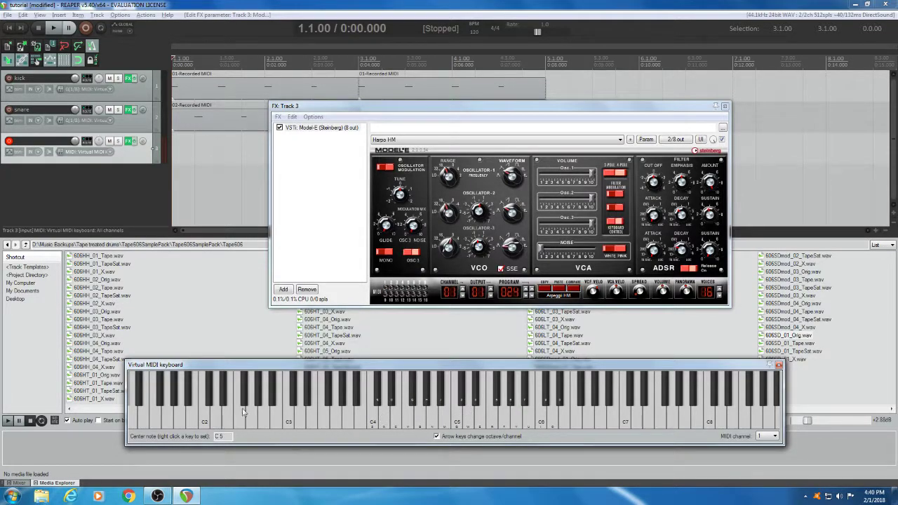
left_click(374, 424)
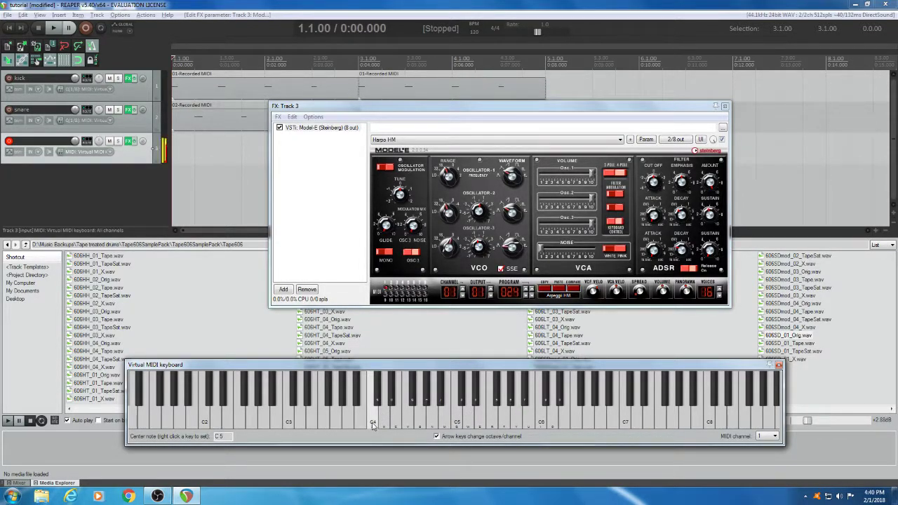
- Lower the virtual keyboard's center note to C4 and play single notes and glides with the Arpeggi HM program
left_click(374, 426)
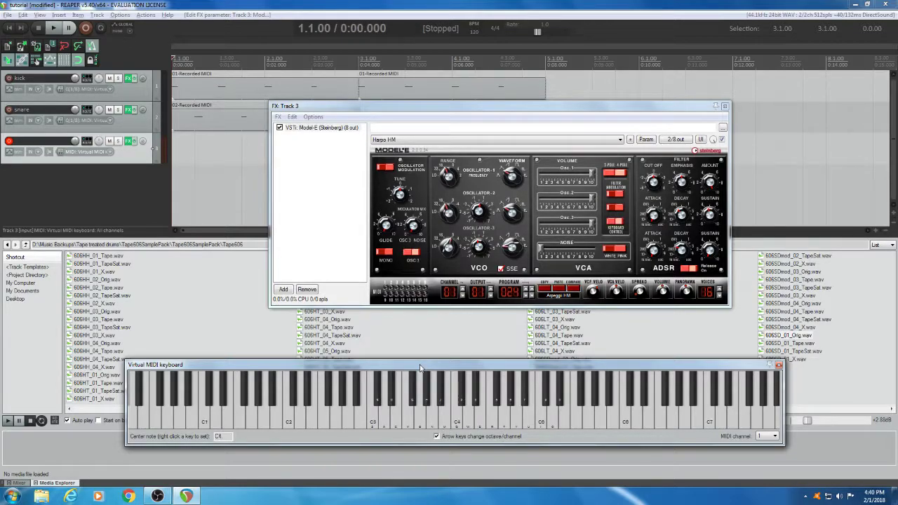
left_click(372, 426)
left_click(372, 426)
left_click(372, 426)
left_click(417, 426)
left_click(458, 425)
left_click(502, 424)
mouse_move(503, 424)
left_mouse_down()
mouse_move(750, 422)
mouse_move(379, 427)
mouse_move(696, 420)
mouse_move(402, 420)
left_mouse_up()
left_click(374, 423)
left_click(431, 423)
left_click(489, 423)
left_click(517, 423)
left_click(552, 423)
left_click(503, 423)
mouse_move(499, 419)
left_mouse_down()
mouse_move(387, 425)
mouse_move(526, 425)
left_mouse_up()
mouse_move(374, 425)
left_mouse_down()
mouse_move(527, 423)
mouse_move(493, 423)
left_mouse_up()
left_click_drag(641, 422, 505, 414)
- Switch Model-E to program 42 Squarelead HM and play a few notes with it
left_click(514, 291)
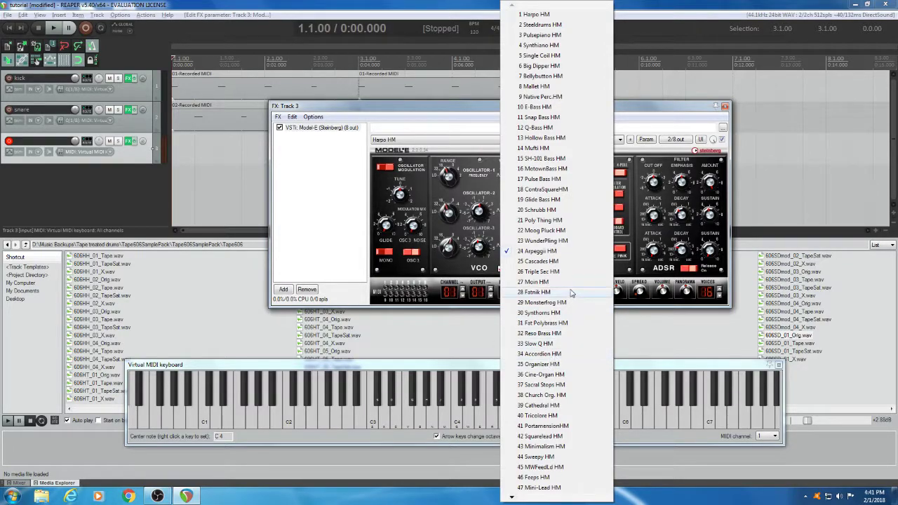
left_click(562, 435)
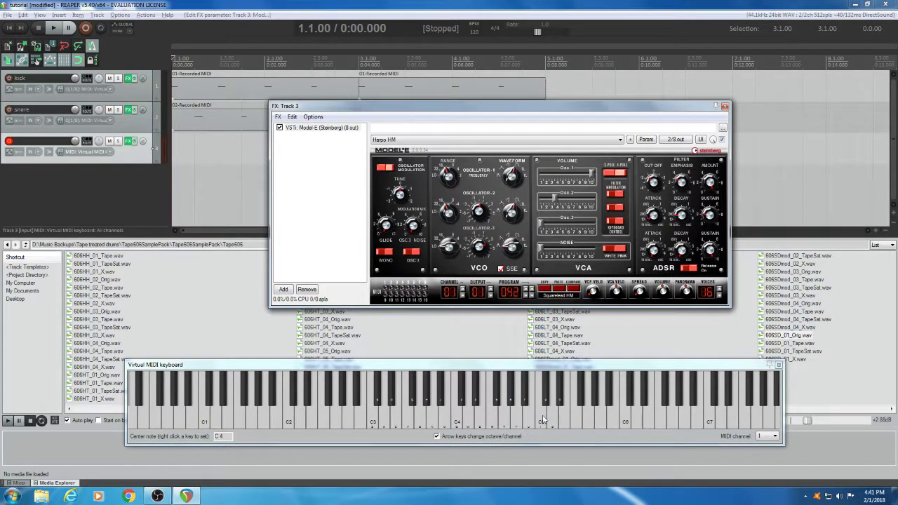
left_click_drag(497, 421, 444, 419)
left_click(439, 411)
key("h")
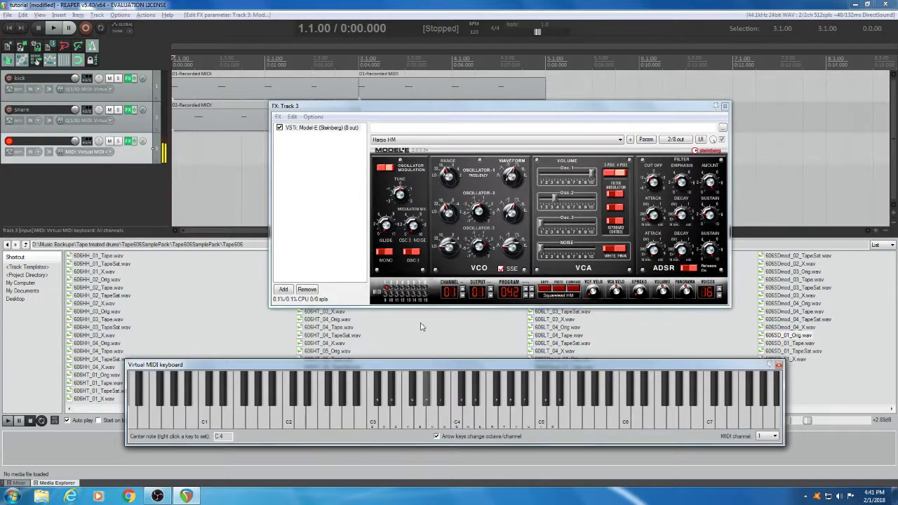
- Examine the MIDI quantize and swing options in Track 3's recording settings, and close the settings and the FX window
left_click(163, 144)
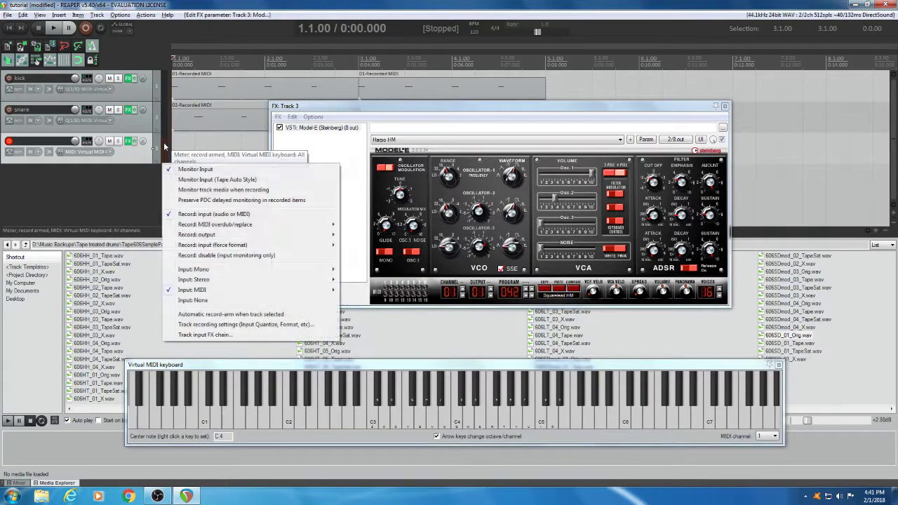
left_click(223, 324)
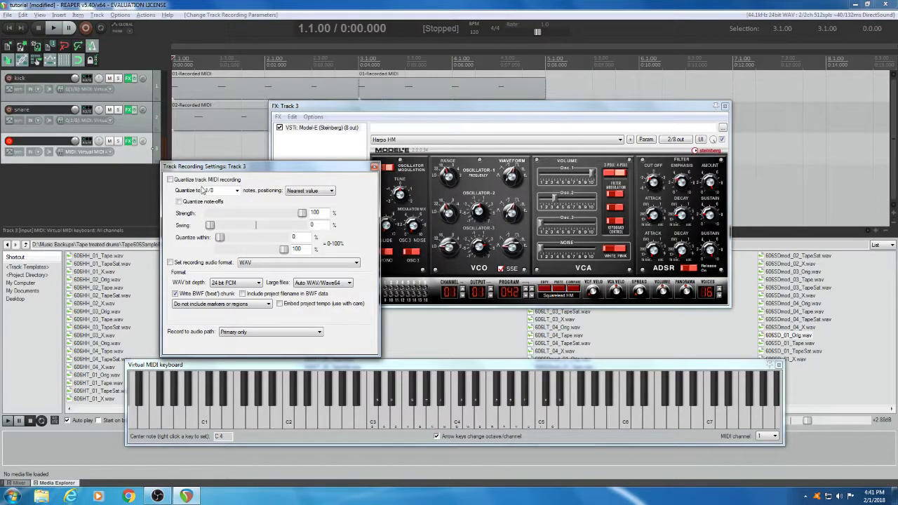
left_click(237, 191)
left_click(210, 226)
left_click_drag(207, 226, 214, 228)
left_click(374, 167)
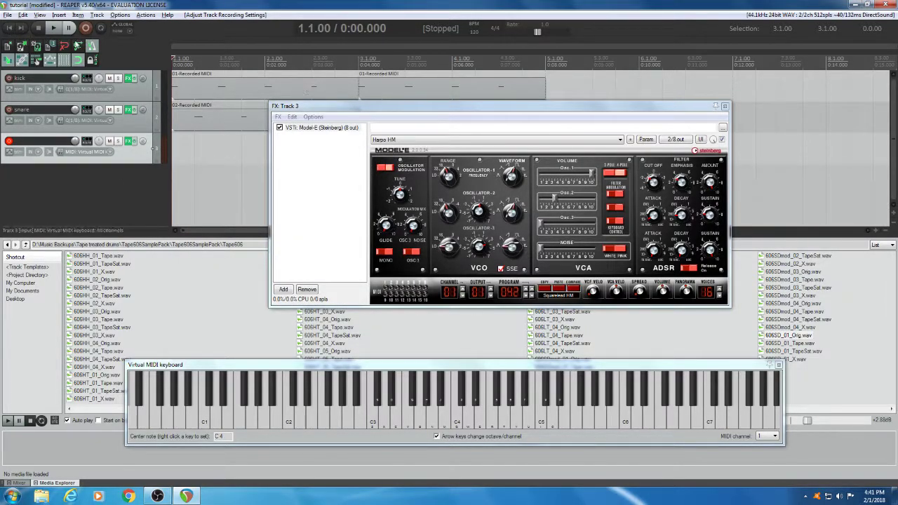
left_click(724, 106)
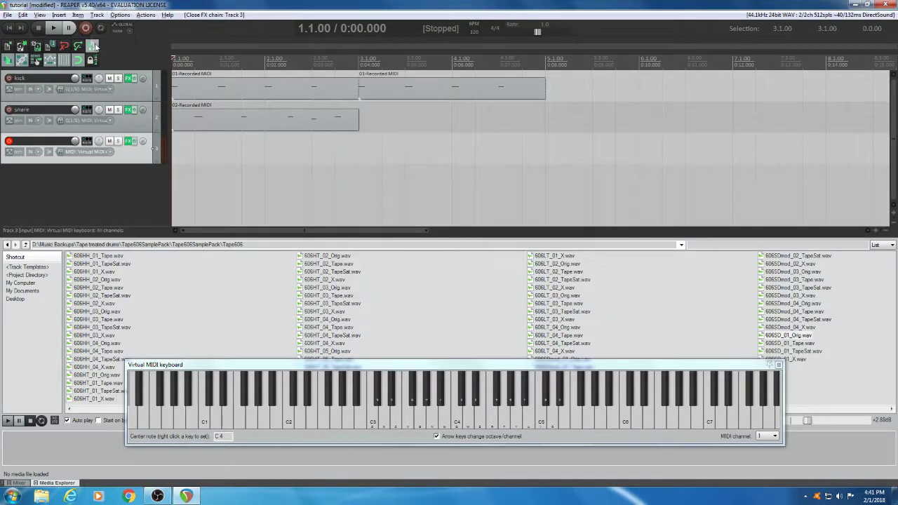
left_click(84, 28)
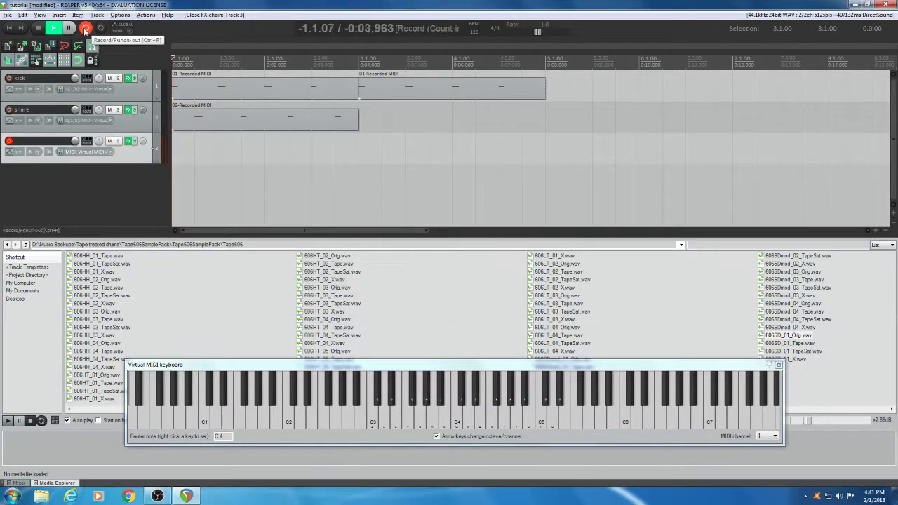
left_click(301, 367)
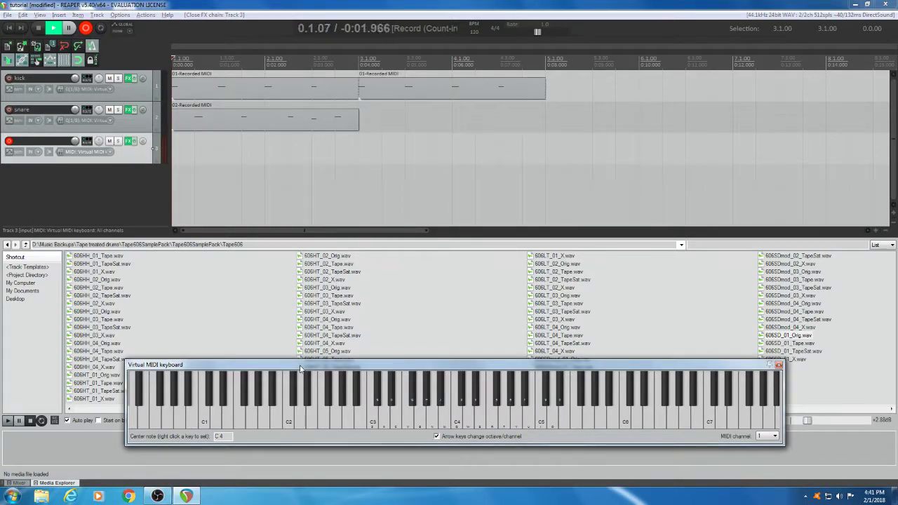
key("v")
key("v")
key("v")
key("v")
key("v")
key("v")
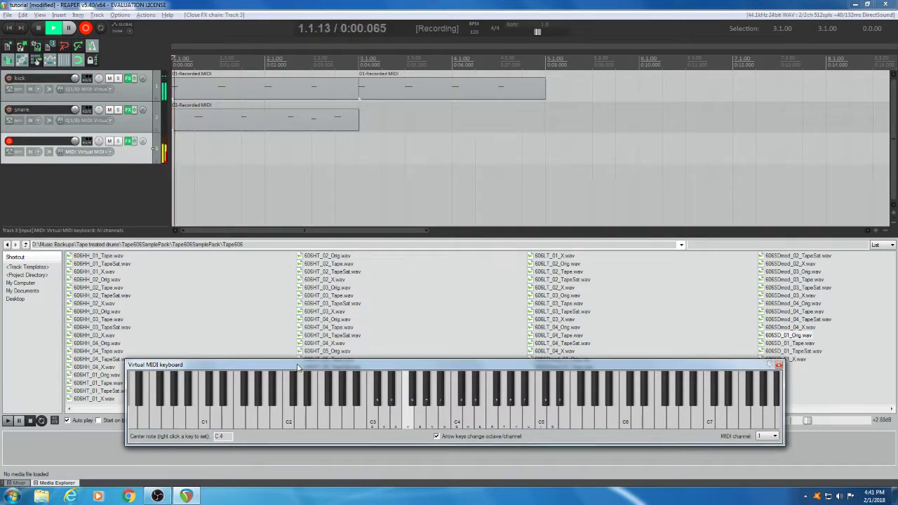
key("v")
key("v")
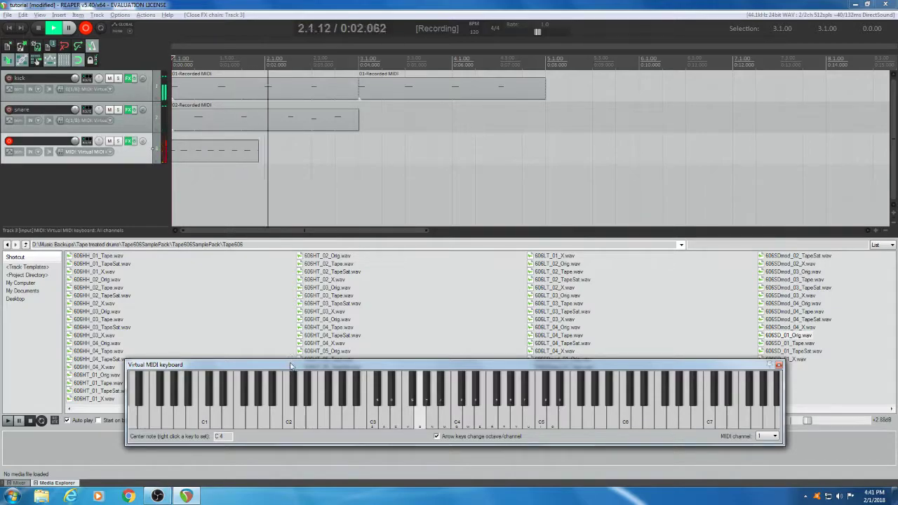
key("n")
key("m")
key("n")
key("b")
key("v")
key("v")
key("v")
key("v")
key("space")
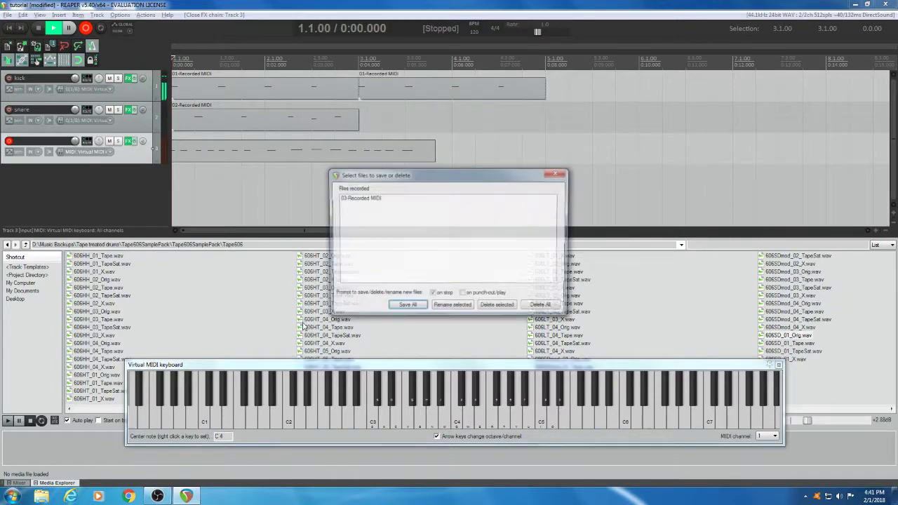
left_click(550, 309)
left_click(437, 278)
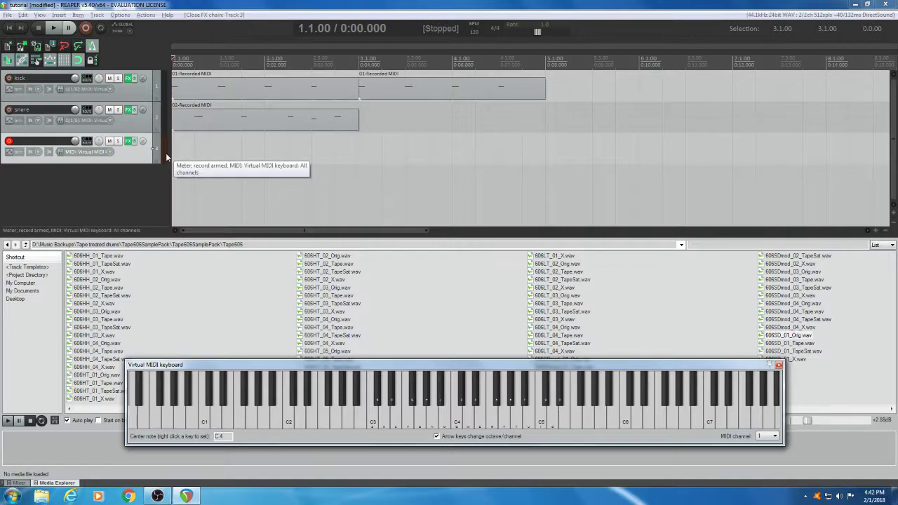
- Rehearse a melody of E3, F3, G3 and G#3 notes on the virtual MIDI keyboard without recording
key("c")
key("v")
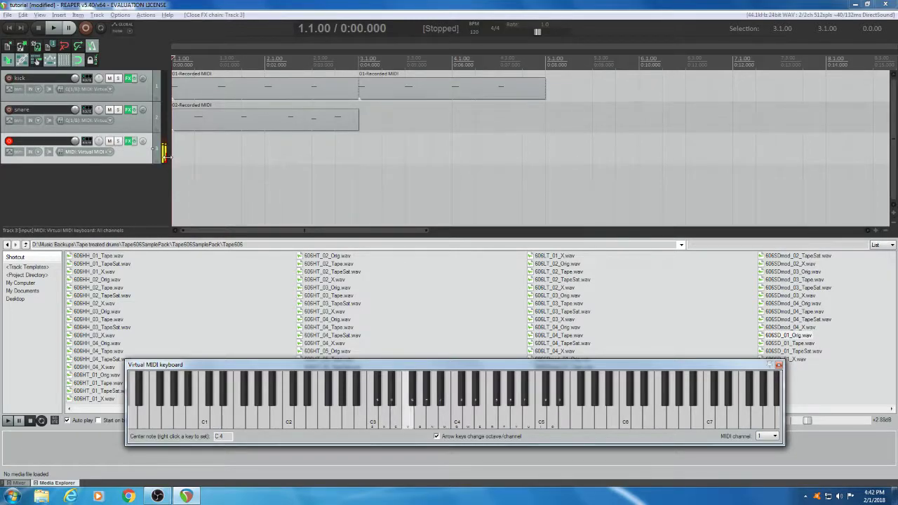
key("c")
key("b")
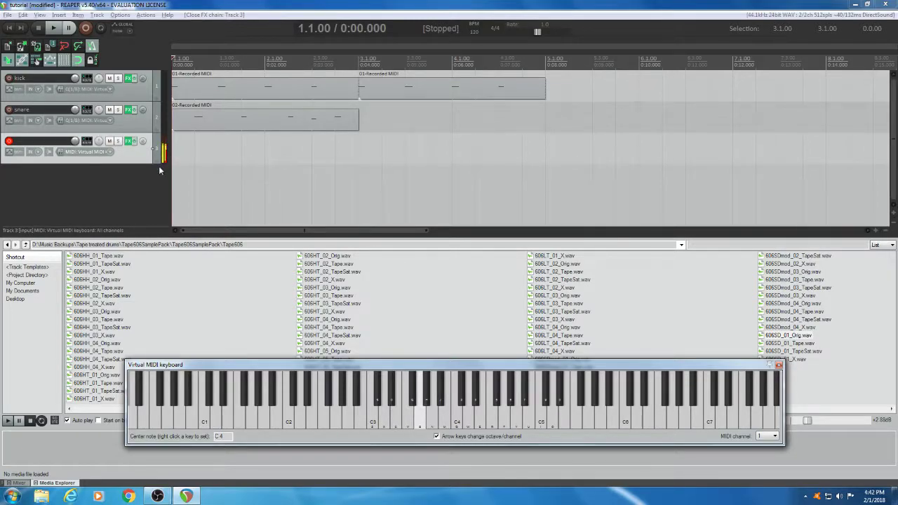
key("c")
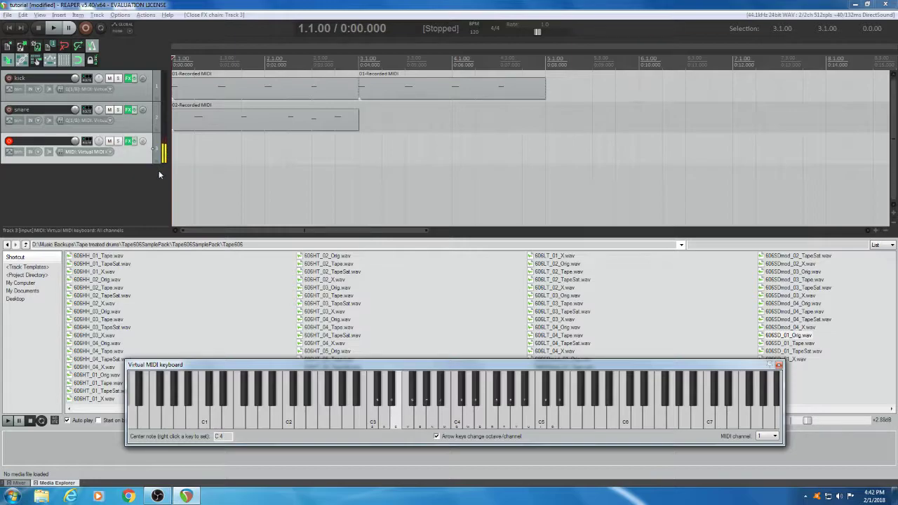
key("b")
key("v")
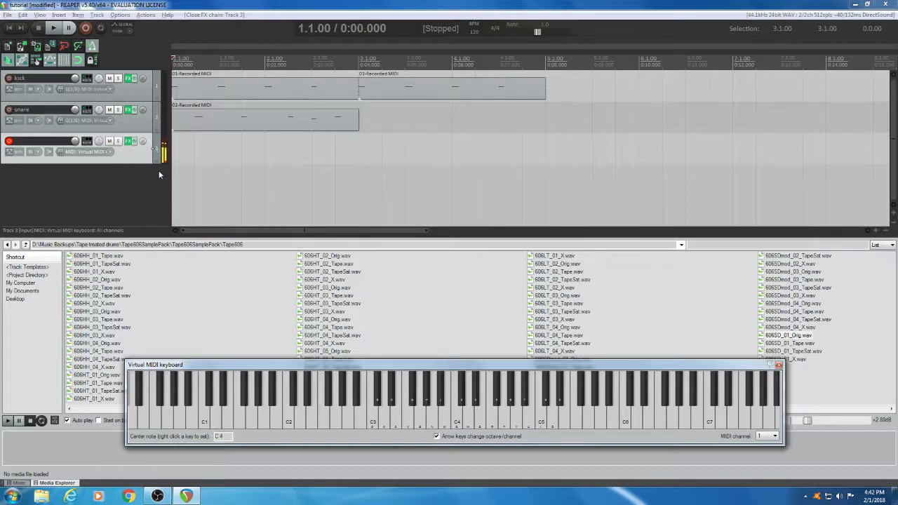
key("c")
key("b")
key("c")
key("h")
key("h")
key("b")
key("h")
key("b")
key("c")
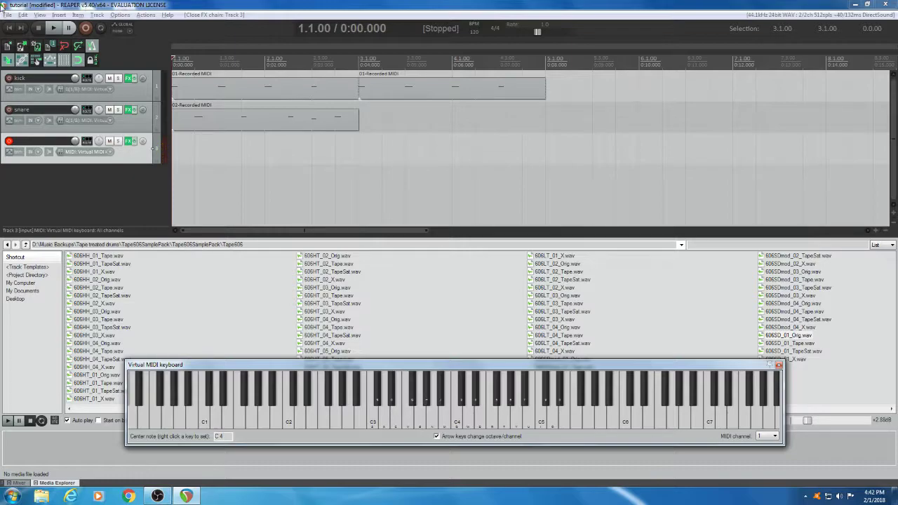
- Record a line of repeated E3 and G3 notes ending on F3 onto Track 3 with the virtual MIDI keyboard, and save the take
left_click(84, 29)
left_click(313, 368)
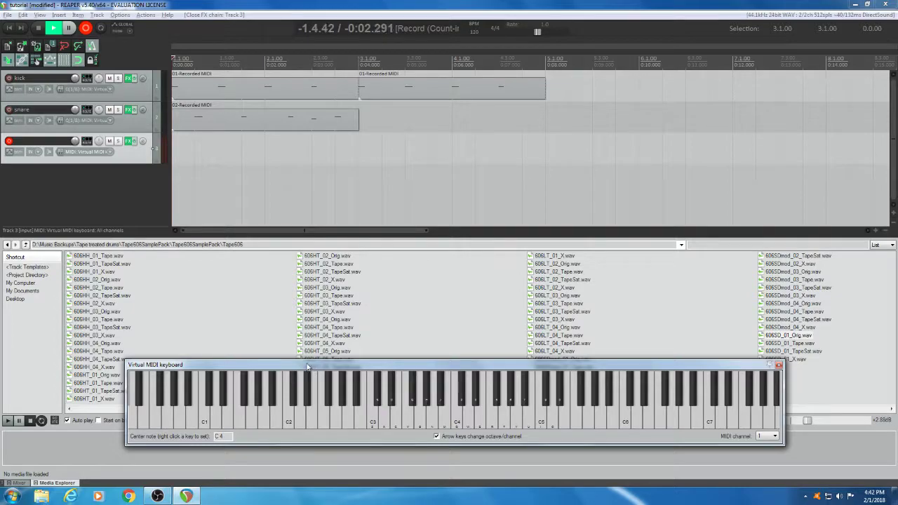
key("c")
key("b")
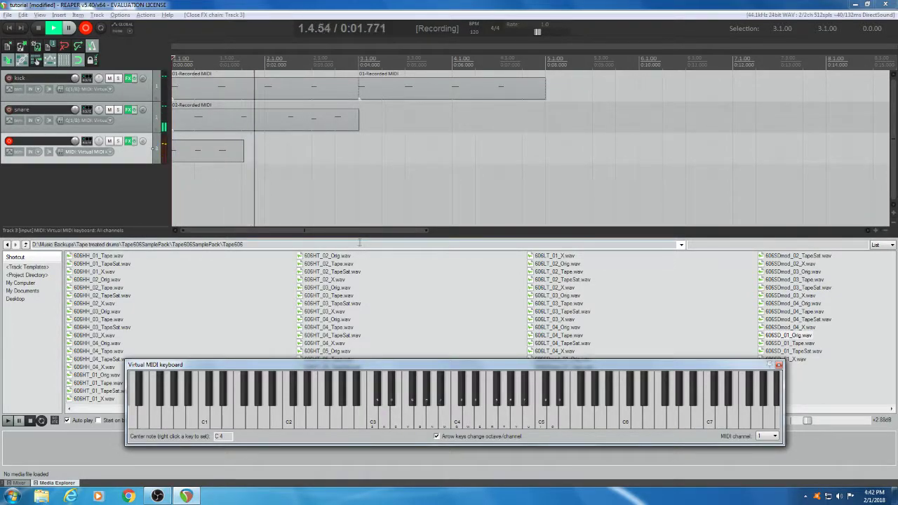
key("b")
key("b")
key("b")
key("b")
key("b")
key("c")
key("c")
key("c")
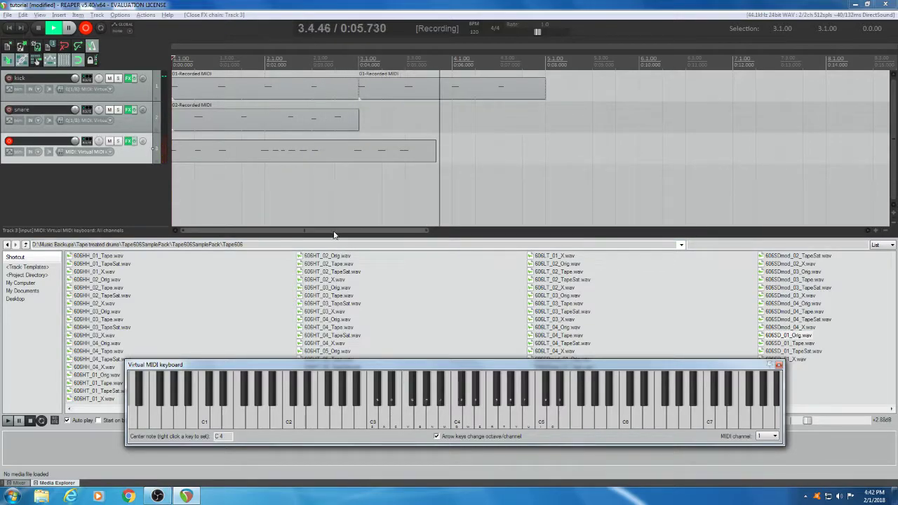
key("b")
key("b")
key("space")
left_click(405, 307)
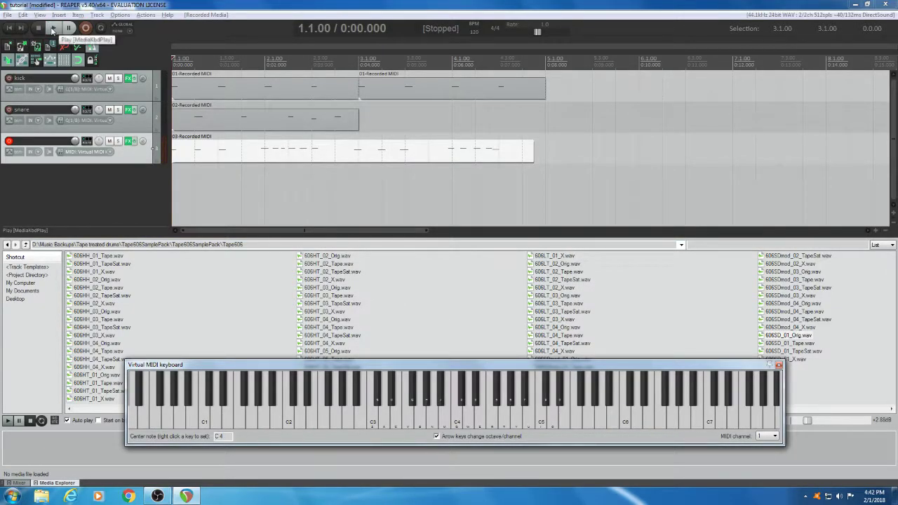
- Play back the tracks, and delete the stray low note at 2.3 from the snare's MIDI item
left_click(52, 31)
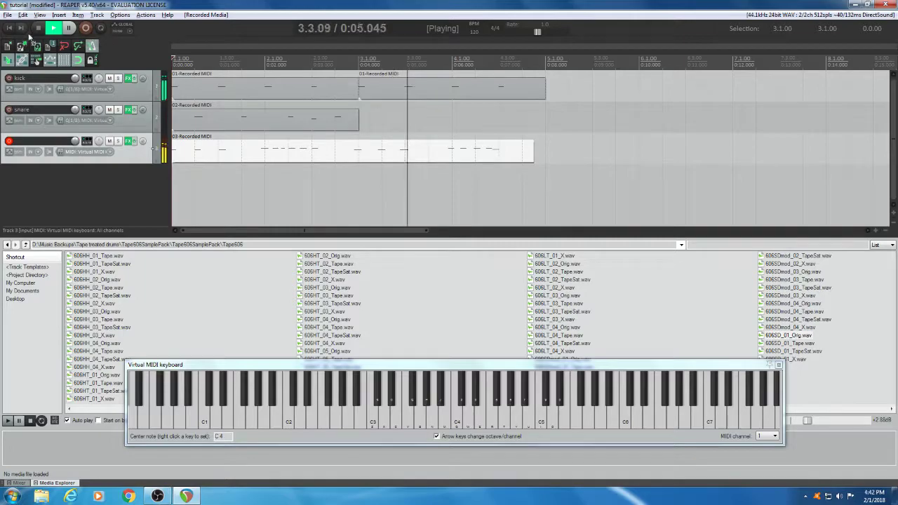
left_click(38, 30)
double_click(315, 125)
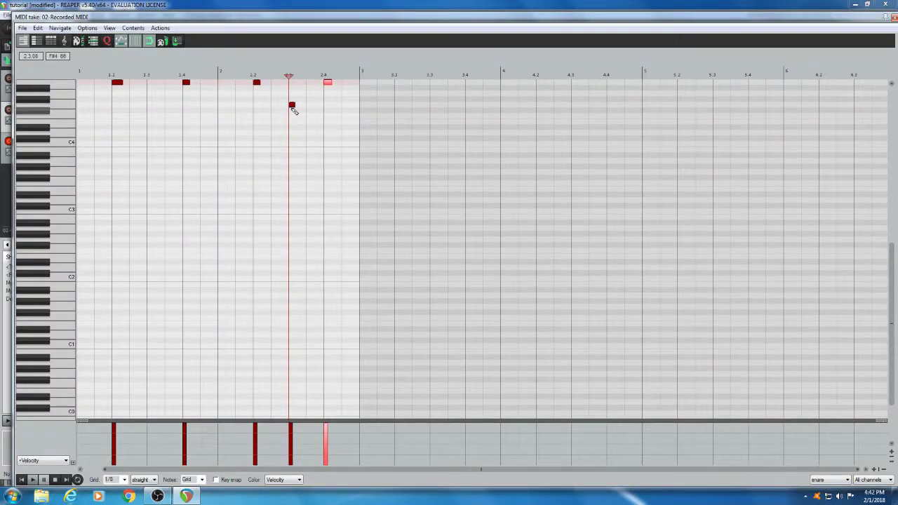
double_click(293, 105)
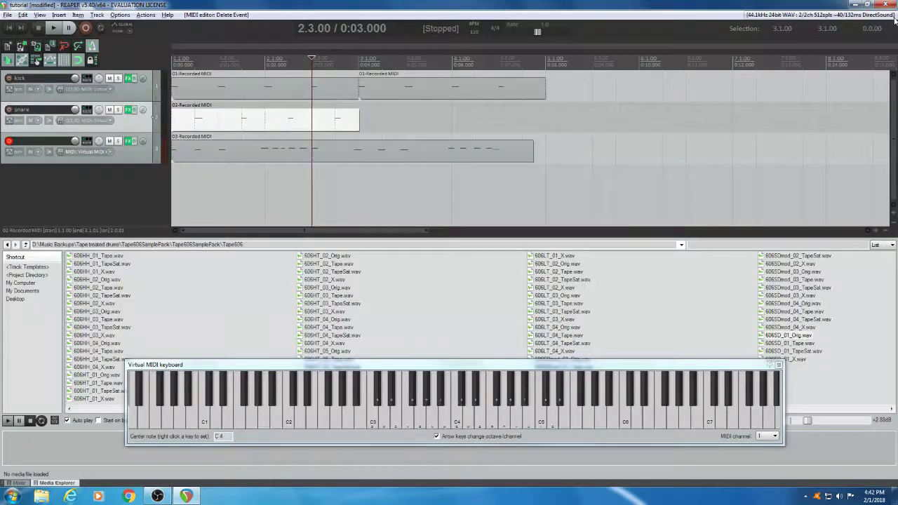
left_click(893, 5)
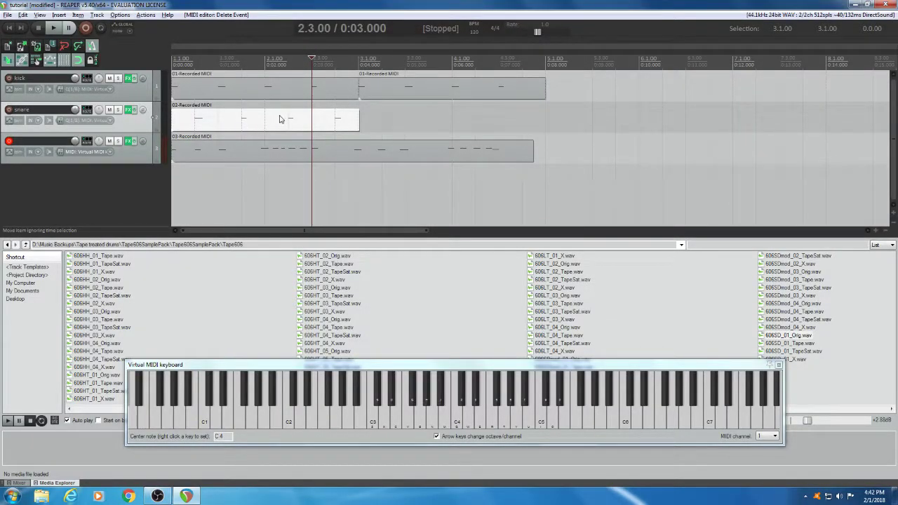
- Quantize the position of all notes in Track 3's MIDI item to the grid at 100% strength
double_click(195, 156)
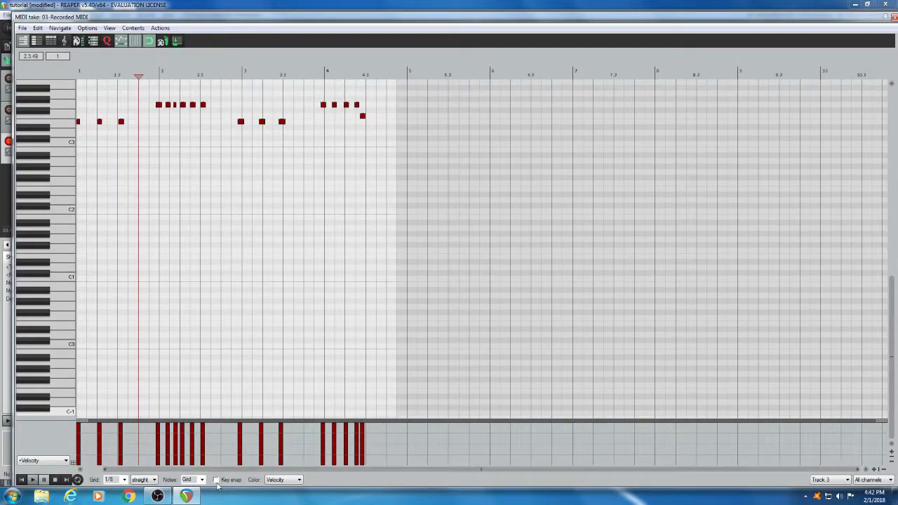
left_click(276, 480)
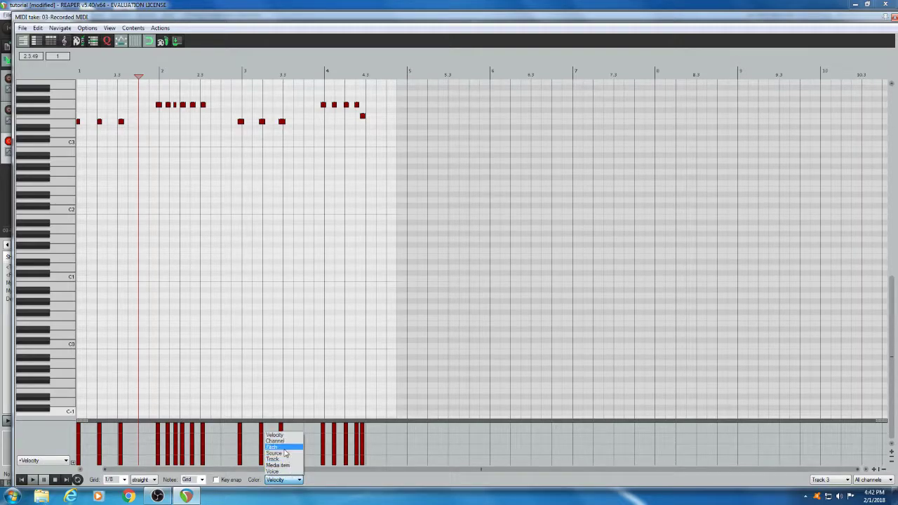
left_click(331, 480)
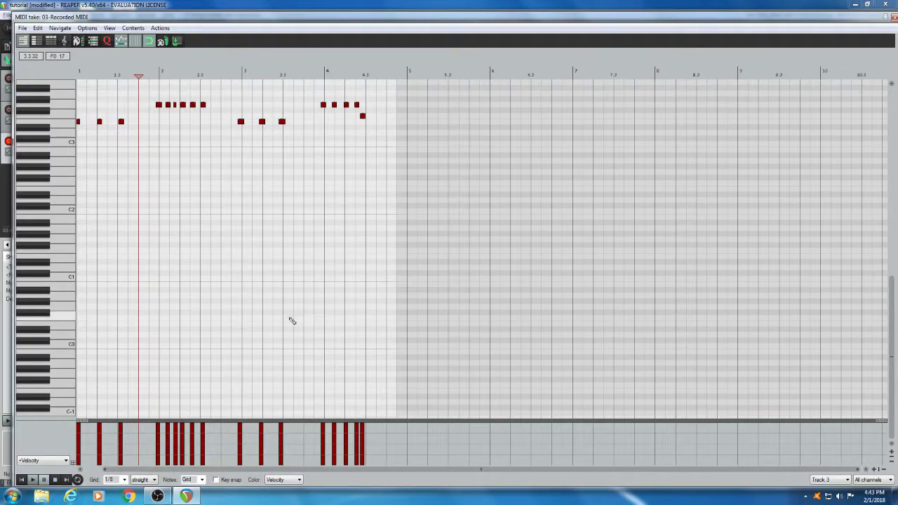
scroll(291, 321, "up", 3)
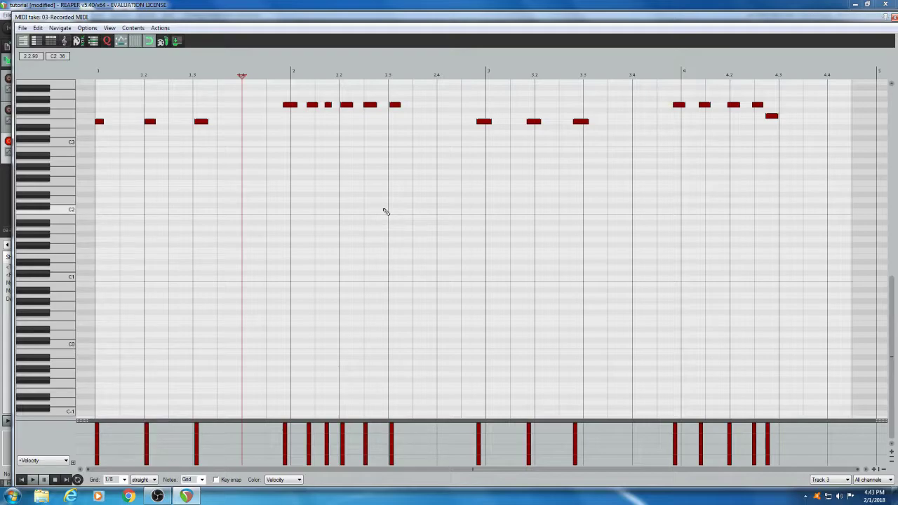
key("ctrl+a")
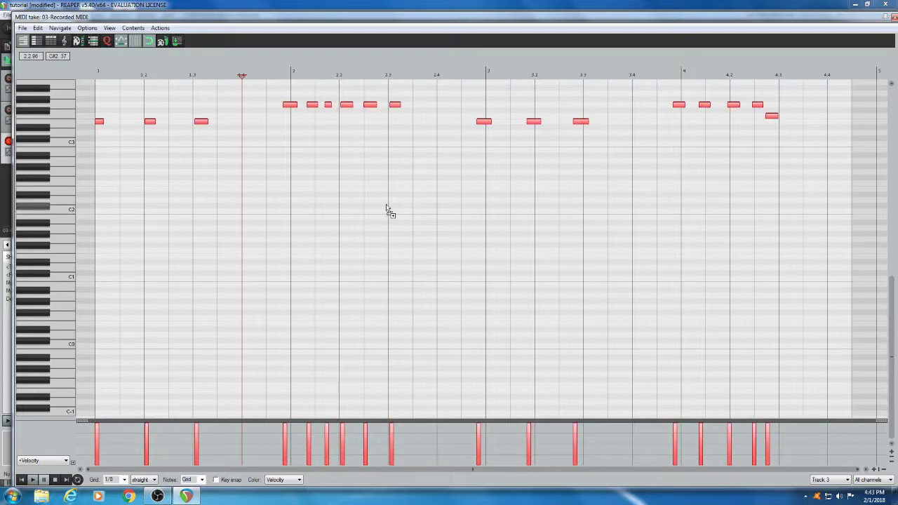
key("ctrl+q")
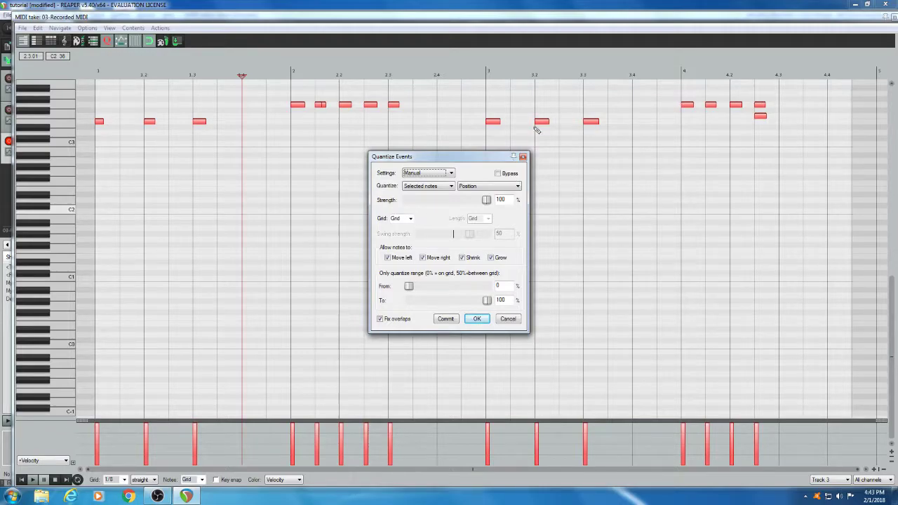
left_click(476, 318)
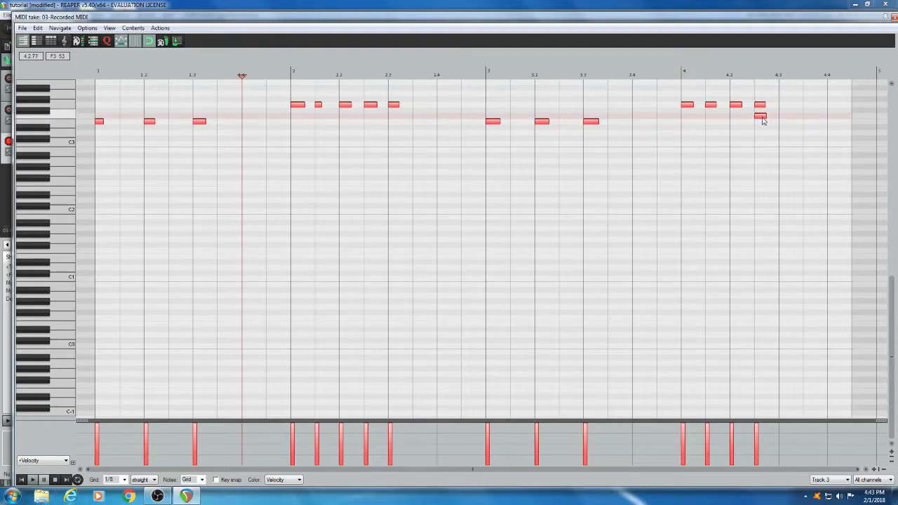
- Move only the final F3 note of Track 3's take to 4.3, and play back the result in the arrangement
left_click_drag(765, 117, 780, 124)
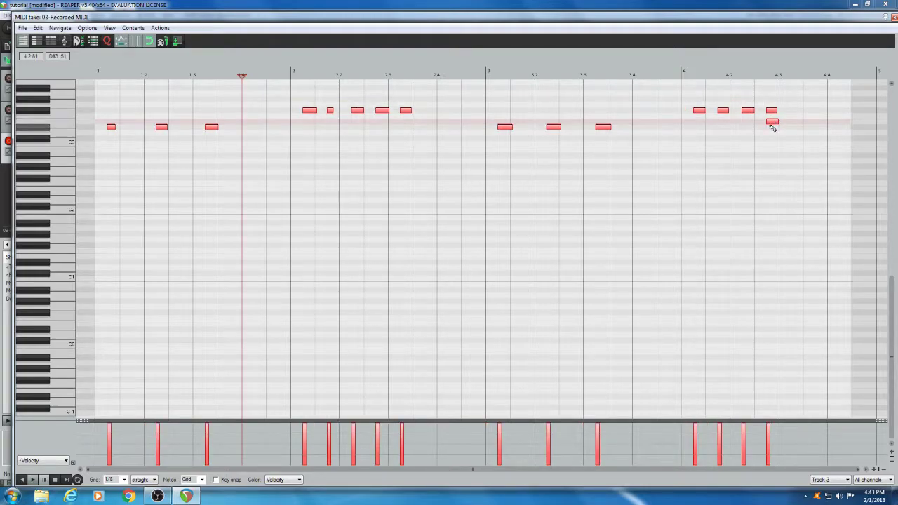
key("ctrl+z")
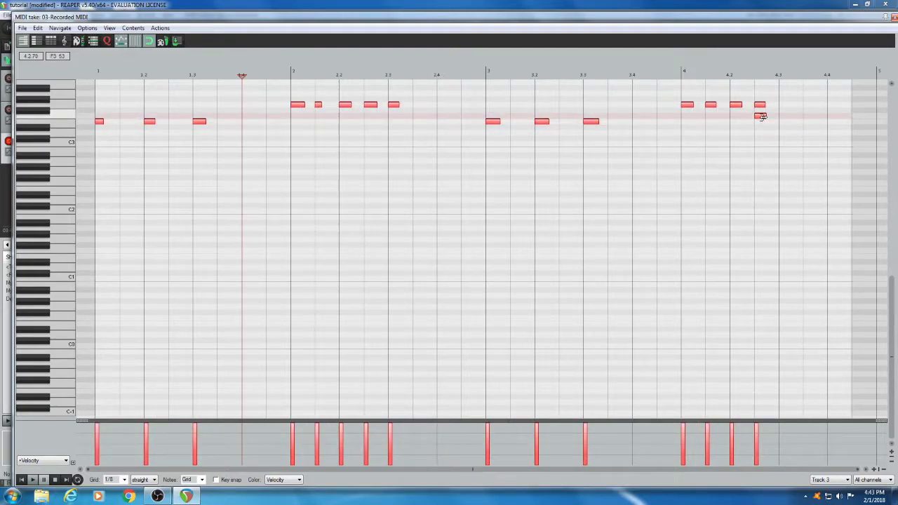
left_click(762, 116)
left_click_drag(764, 119, 789, 119)
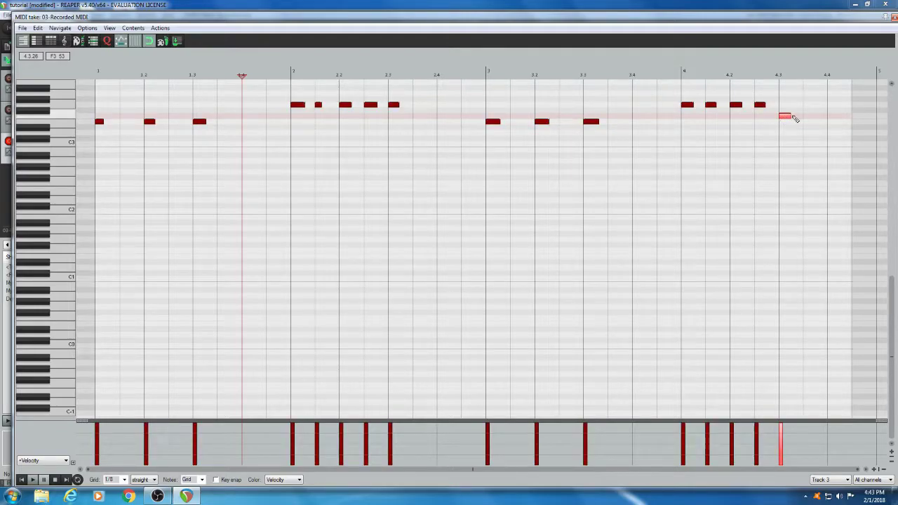
left_click(893, 19)
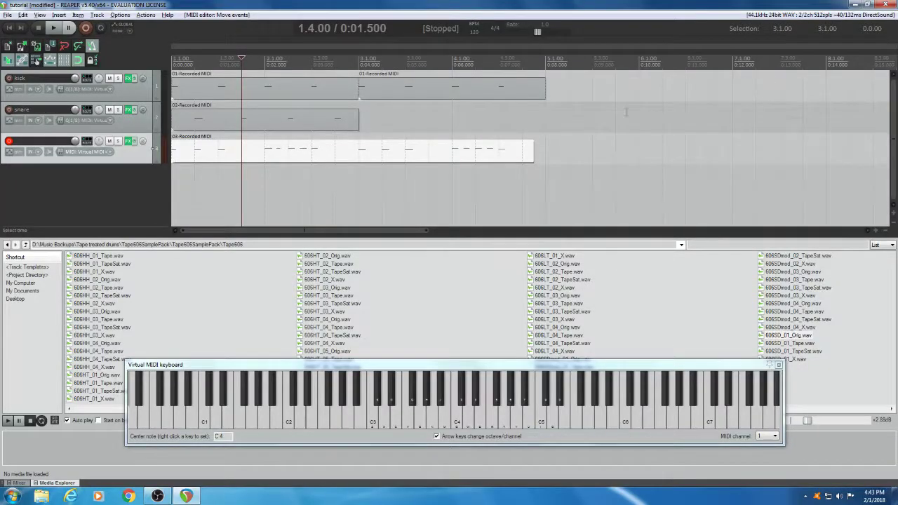
left_click(54, 30)
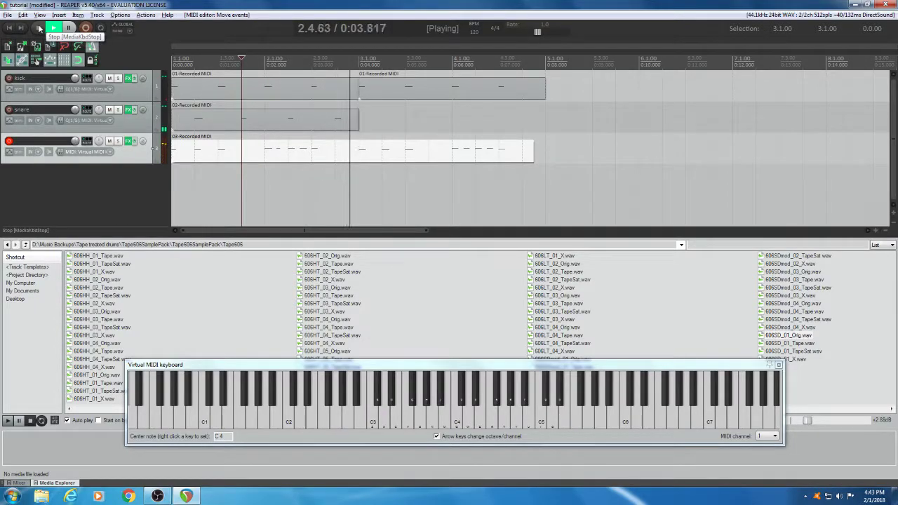
left_click(39, 28)
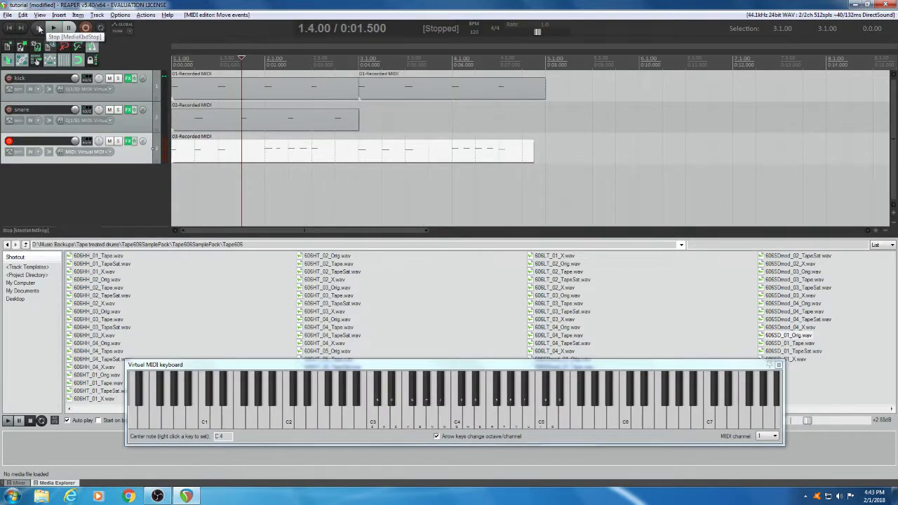
- Copy the snare's MIDI item so that the duplicate starts at bar 3, directly after the original
left_click(202, 120)
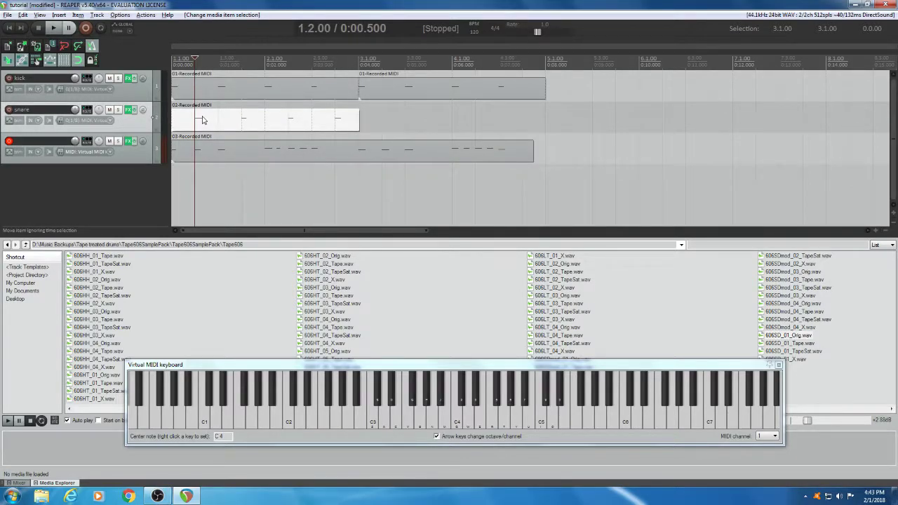
key("ctrl")
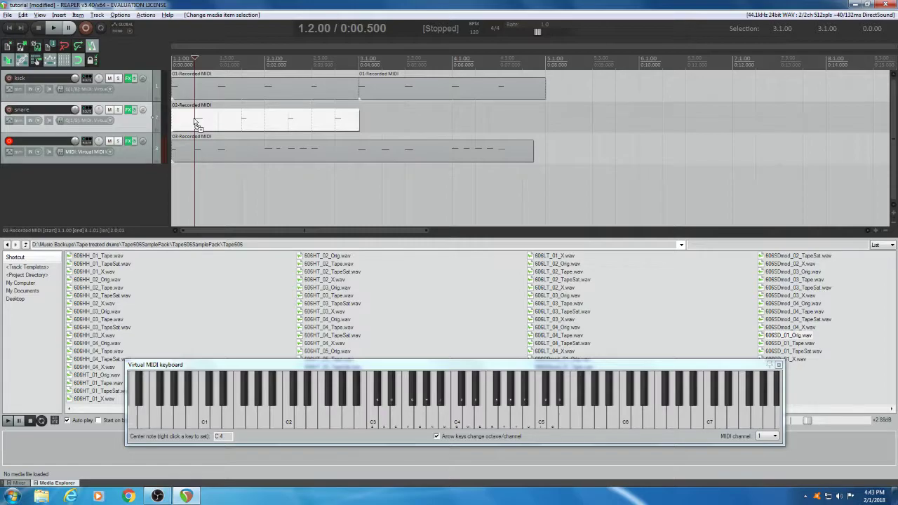
left_click_drag(197, 124, 387, 135)
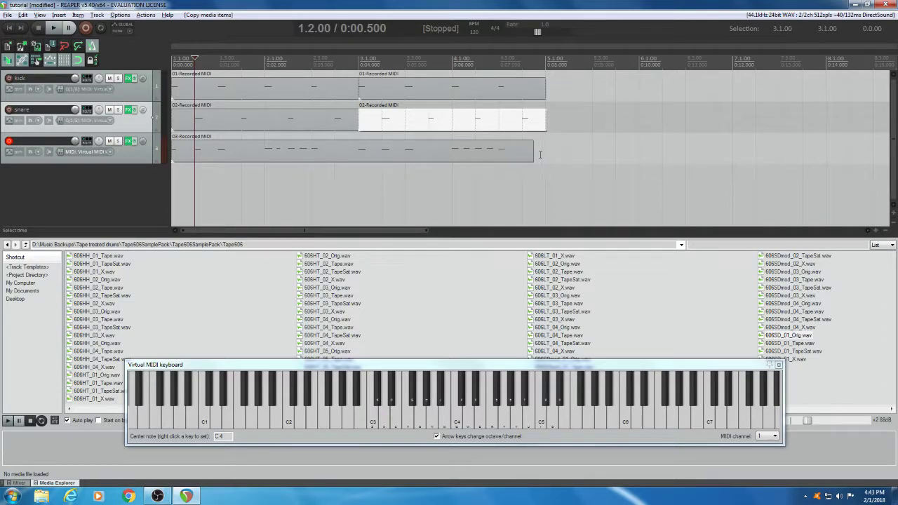
- Try extending Track 3's MIDI item to the start of bar 5, and trim it back to its previous end
left_click_drag(533, 154, 536, 156)
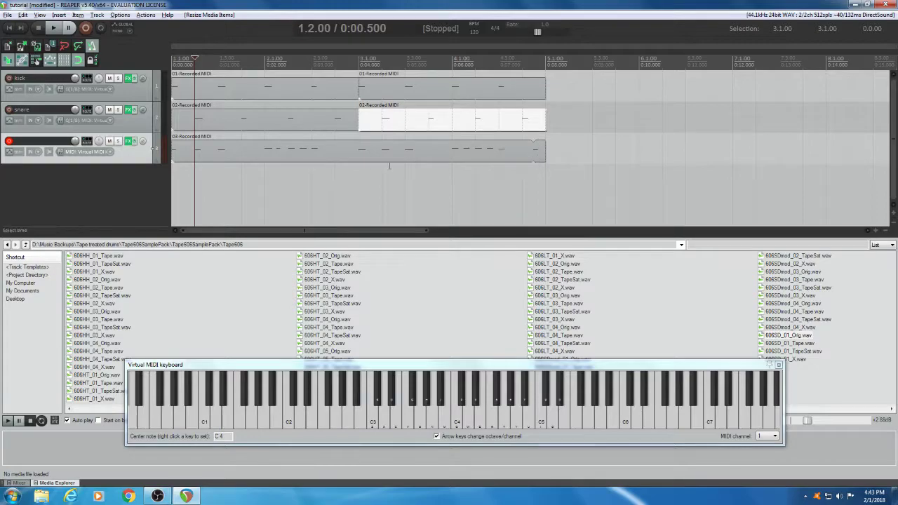
left_click_drag(545, 143, 533, 149)
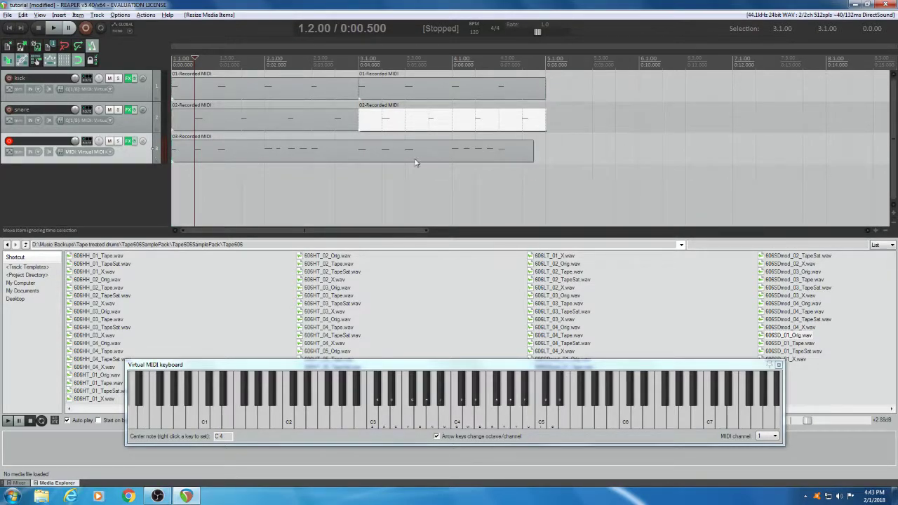
- Play back the tracks with repeat turned on, and place the edit cursor at the start of bar 5
key("space")
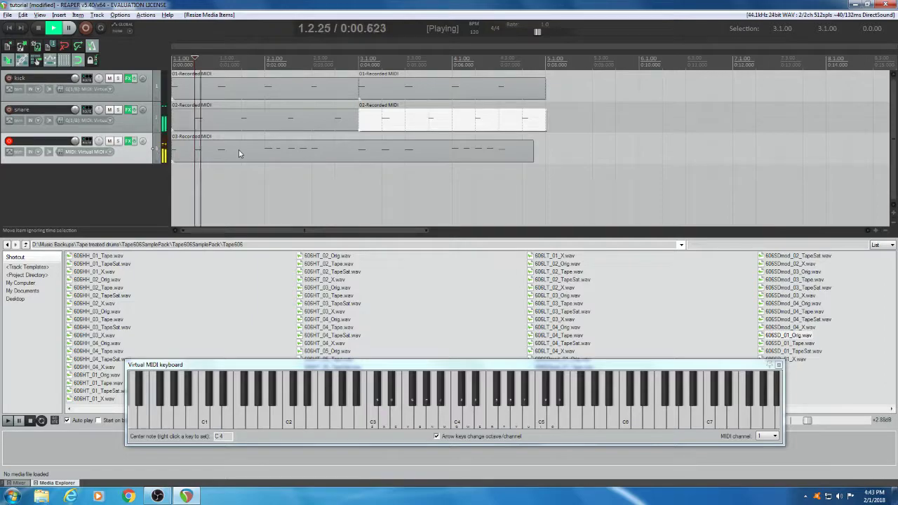
left_click(100, 29)
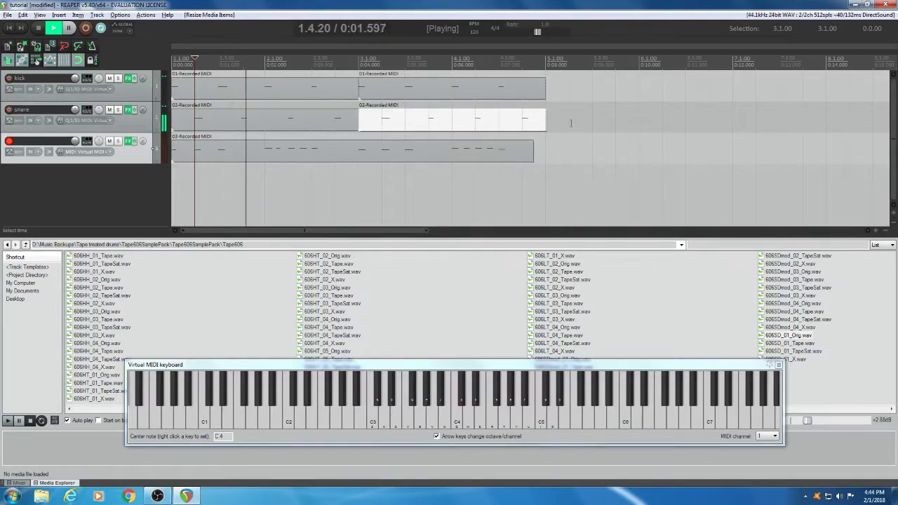
left_click(548, 115)
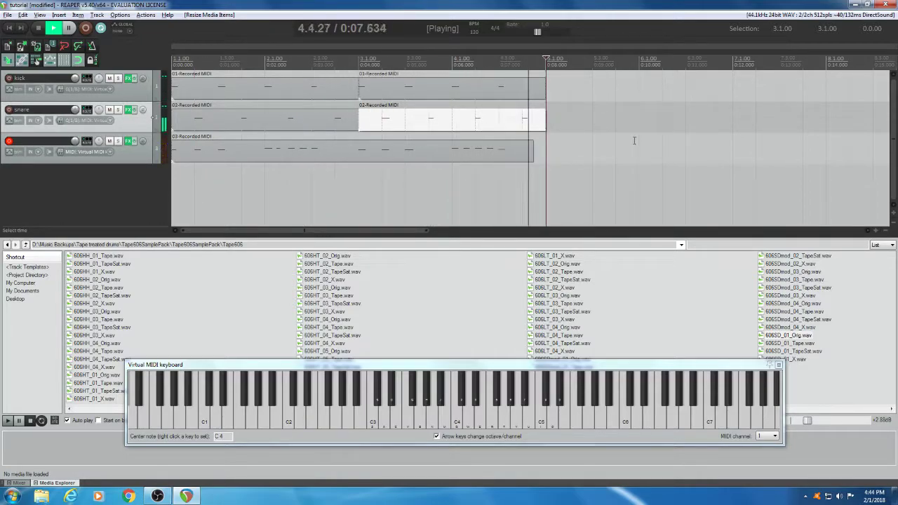
key("space")
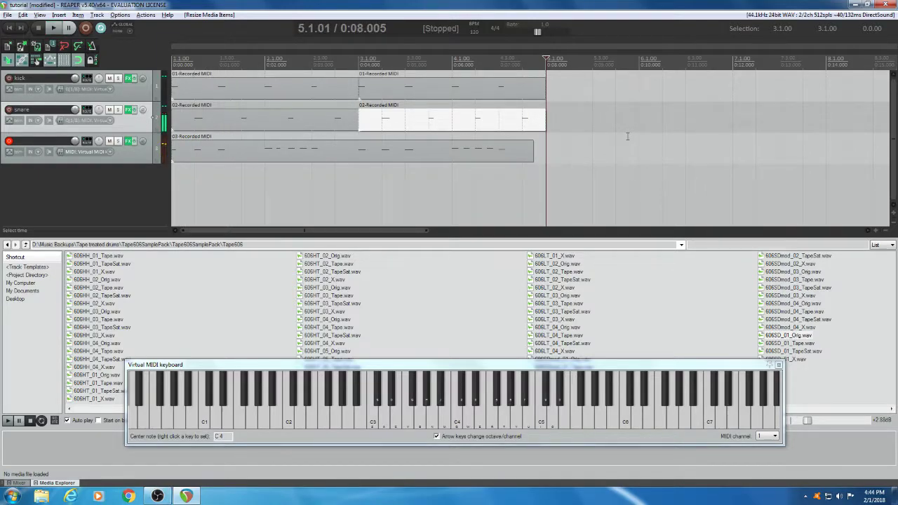
- Disarm Track 3 from recording and name the track "bass"
left_click(9, 142)
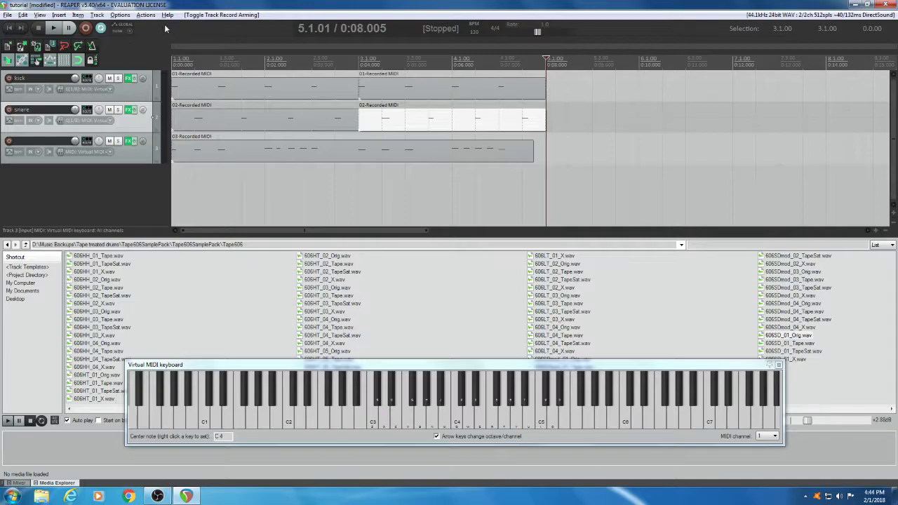
double_click(44, 142)
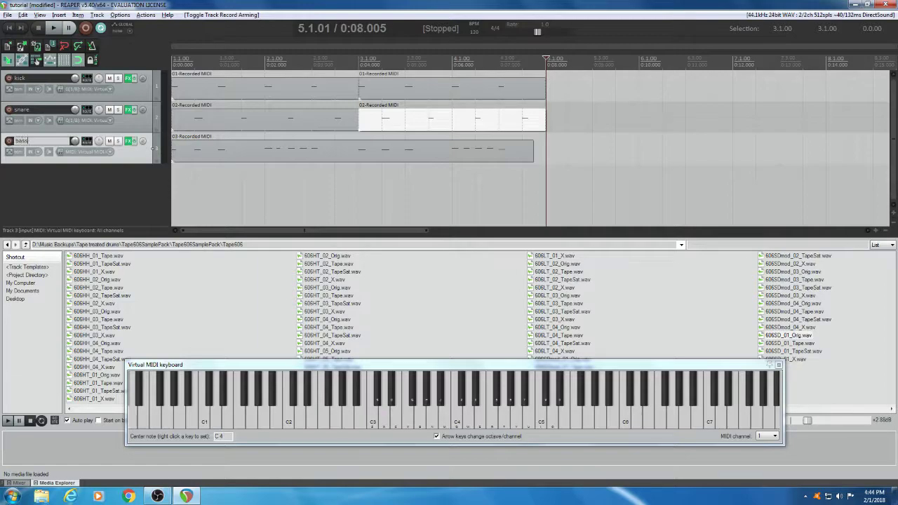
type("bass")
key("Return")
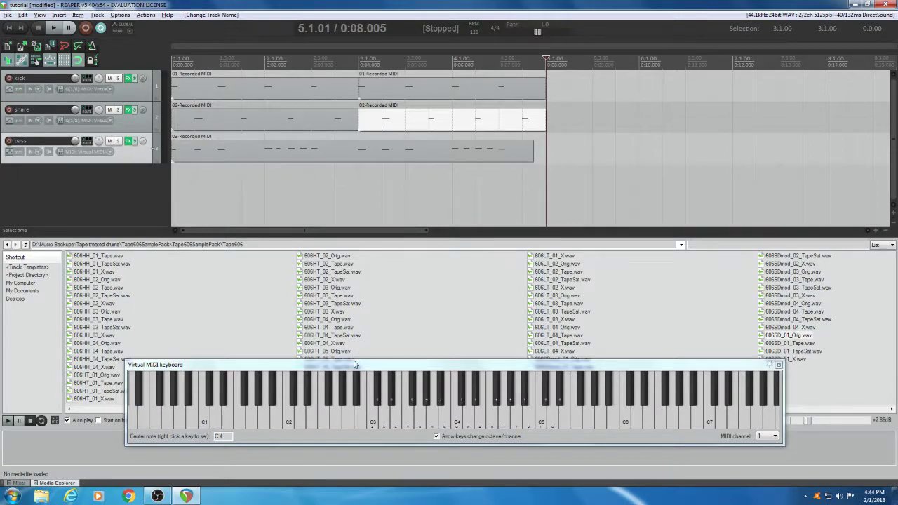
- Move the virtual MIDI keyboard clear of most of the sample list, and return the cursor to the project start
left_click_drag(354, 364, 545, 193)
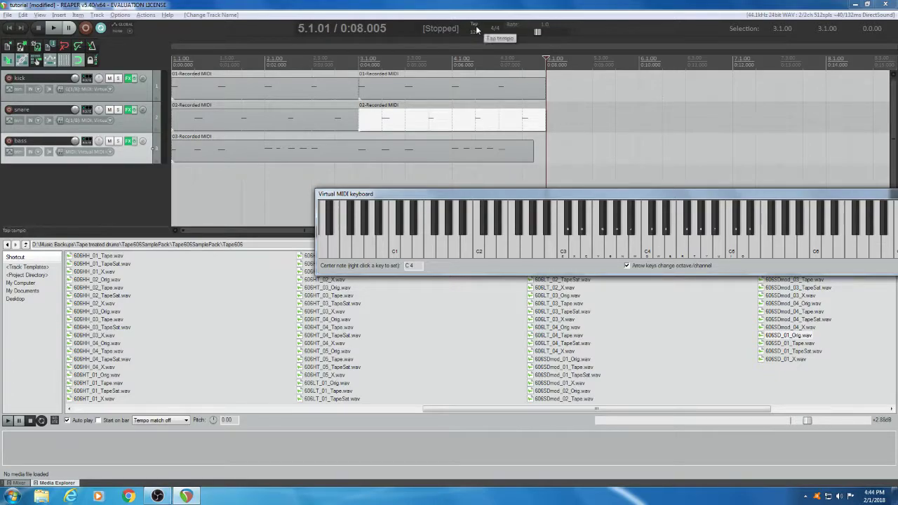
left_click(9, 27)
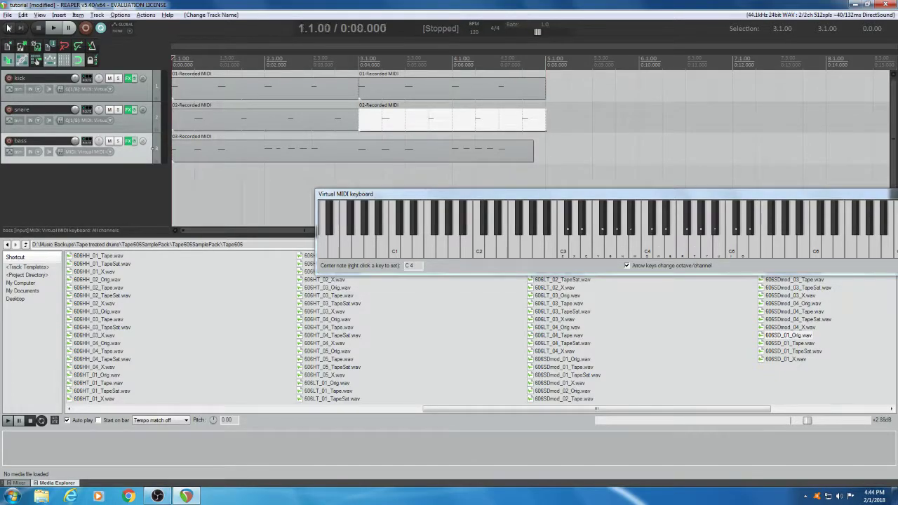
- Try playing the arrangement at a project tempo of 101 BPM, and set the tempo back to 120 BPM
left_click(476, 32)
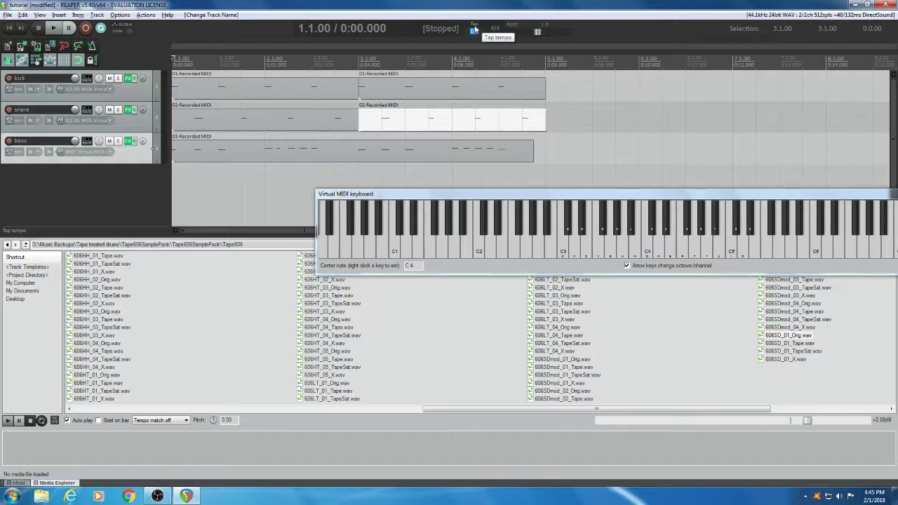
type("101")
key("Return")
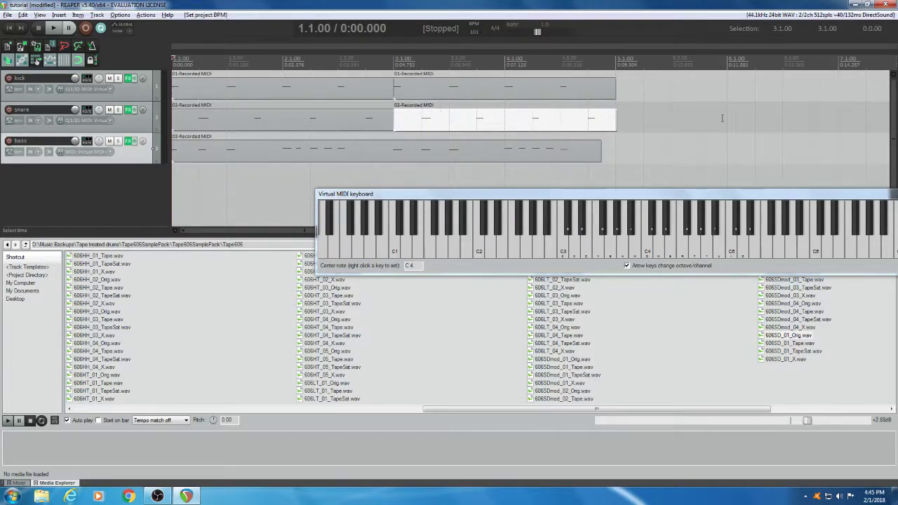
left_click(56, 27)
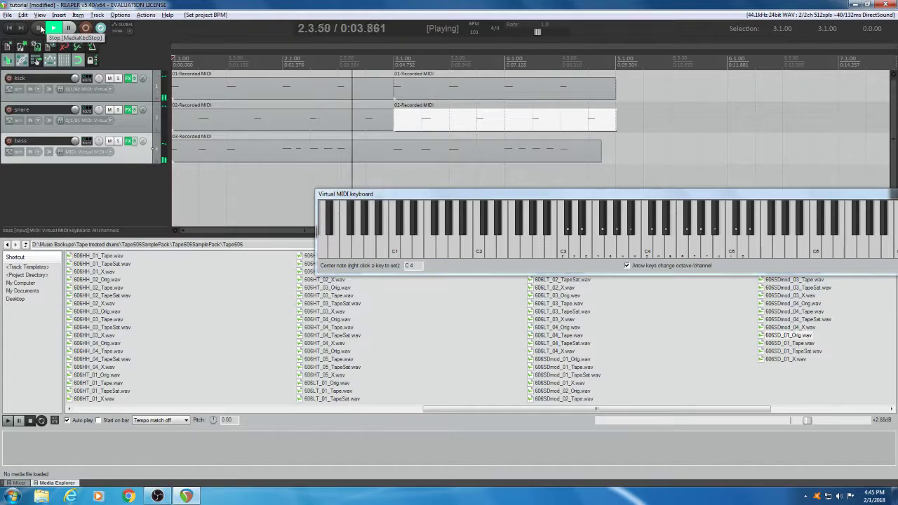
left_click(40, 29)
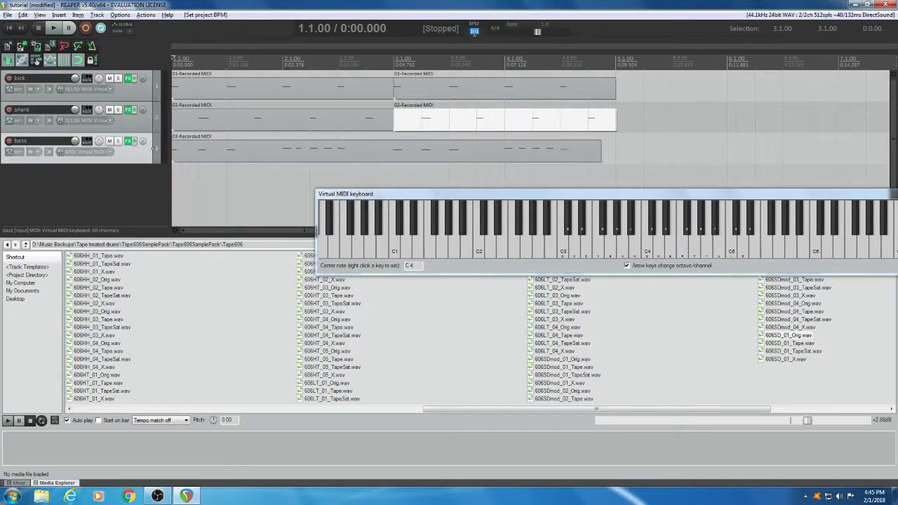
key("Return")
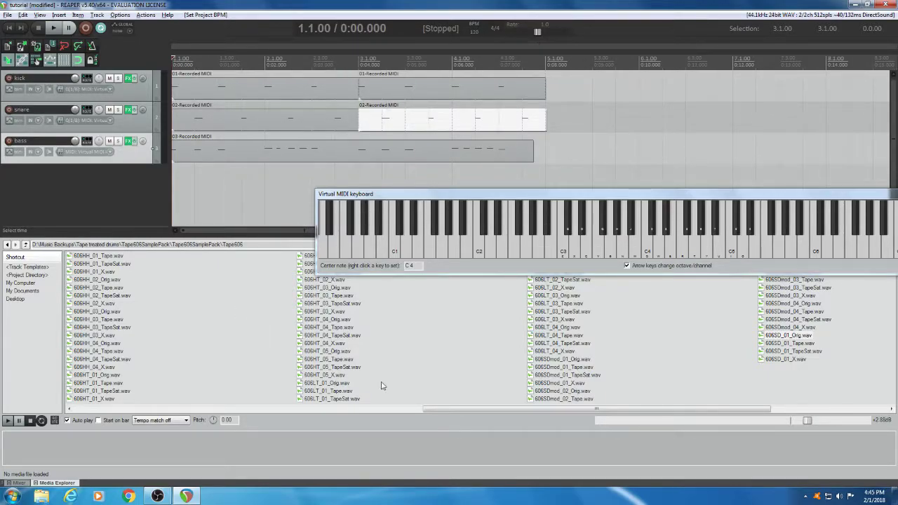
- Browse the Media Explorer to D:\Music Backups\iChop, and preview the file Eddie Kendricks-Intimate Freinds.wav
left_click(26, 244)
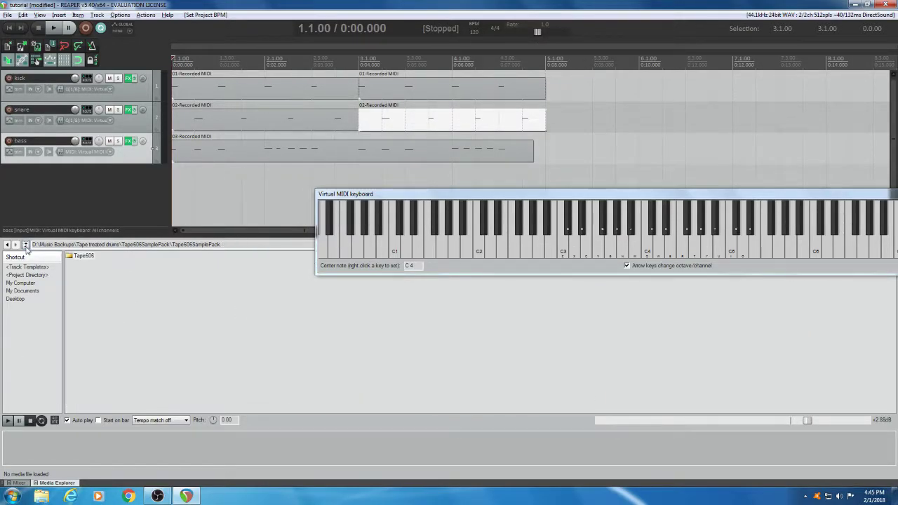
left_click(25, 244)
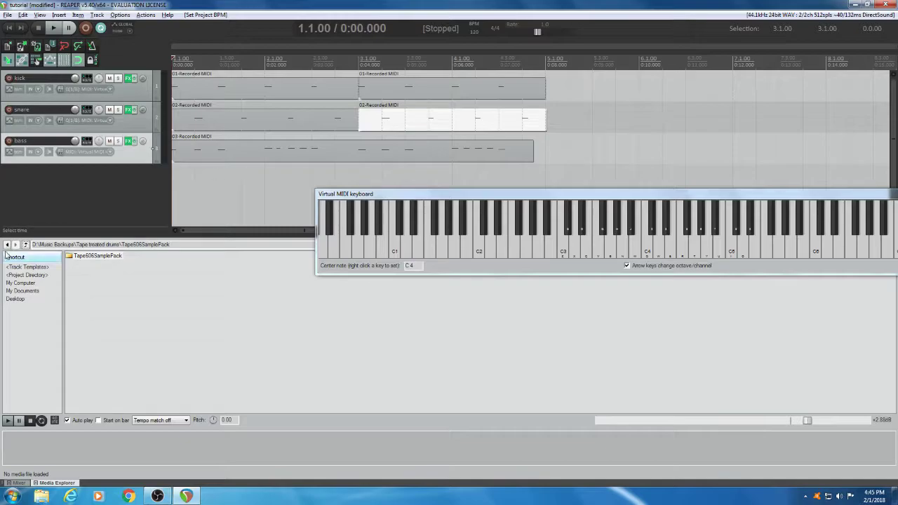
left_click(26, 244)
left_click(26, 246)
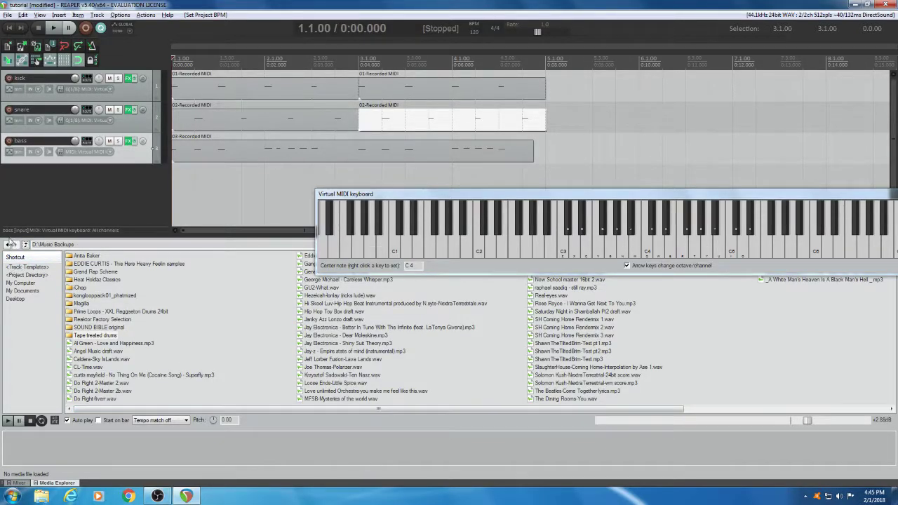
double_click(81, 288)
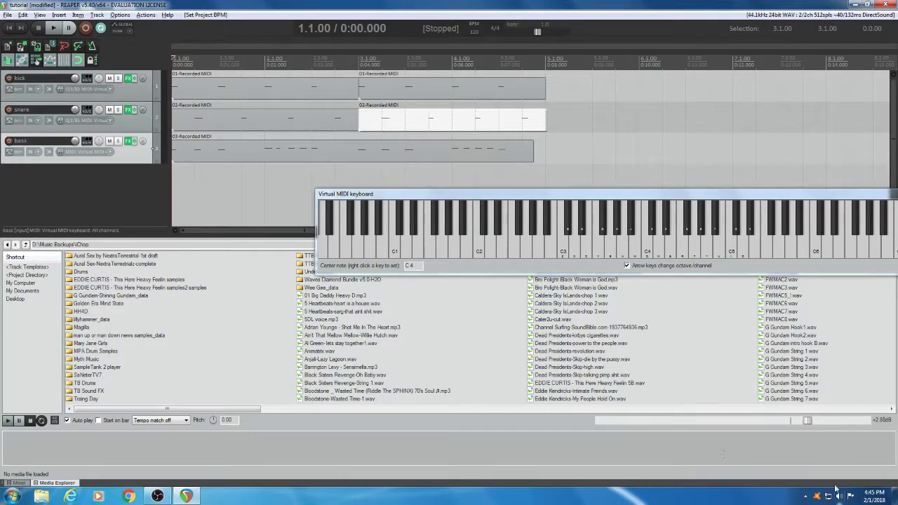
left_click(596, 392)
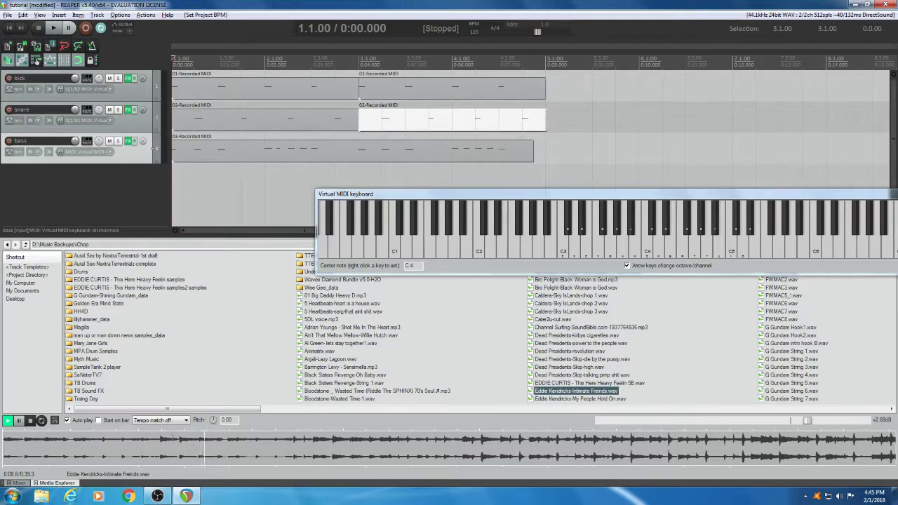
left_click(30, 420)
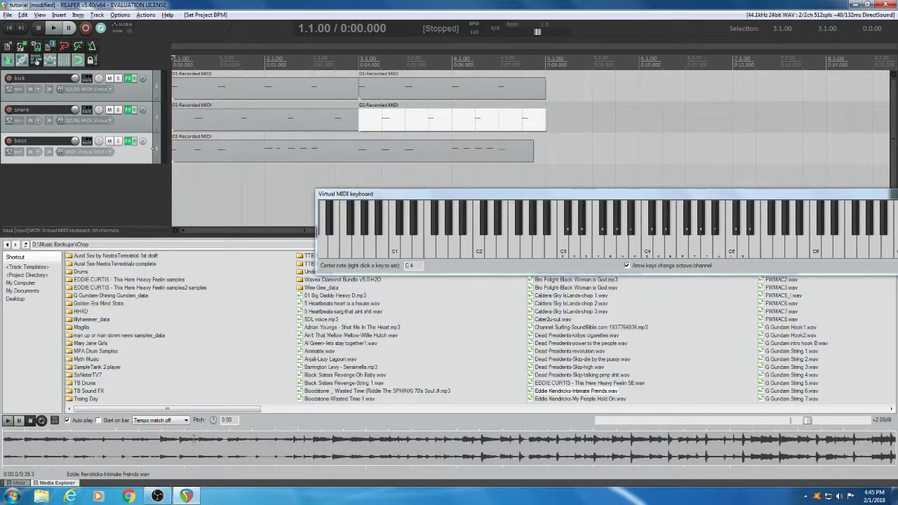
- Preview the sample alongside project playback with tempo match on and Start on bar enabled
left_click(154, 421)
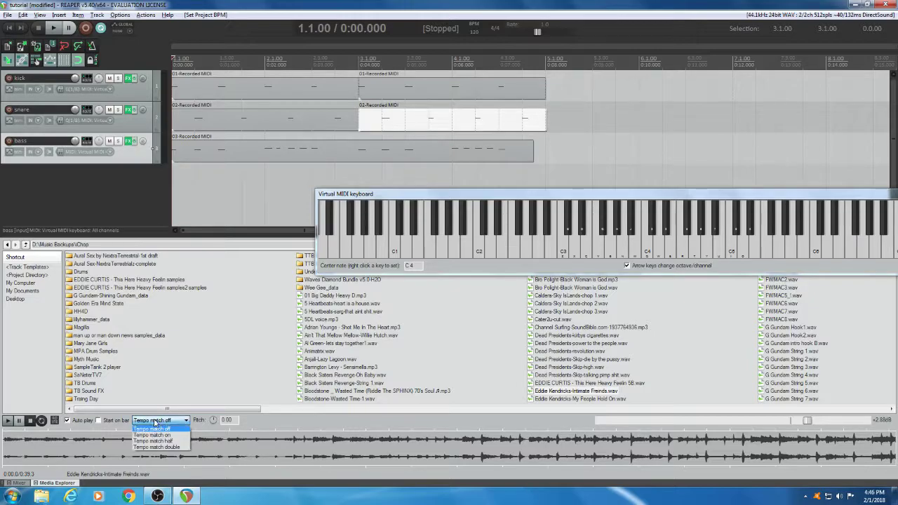
left_click(156, 434)
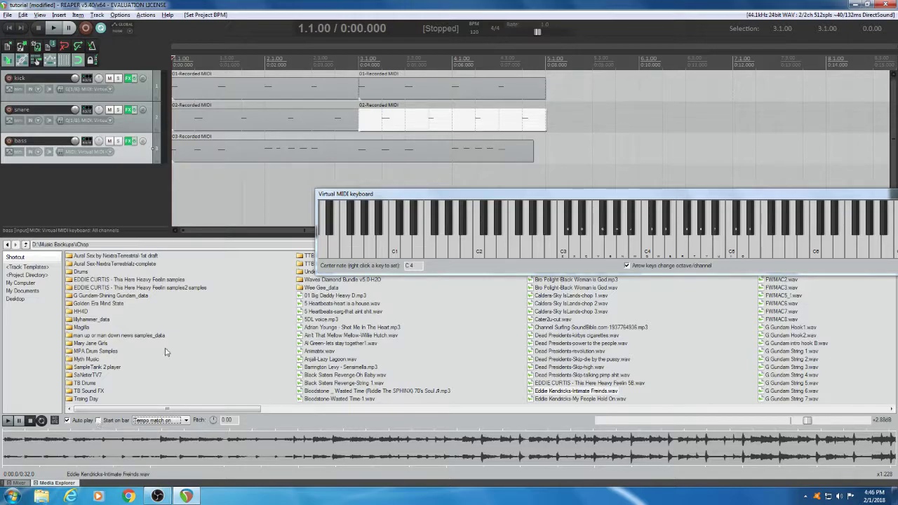
left_click(99, 421)
left_click(54, 28)
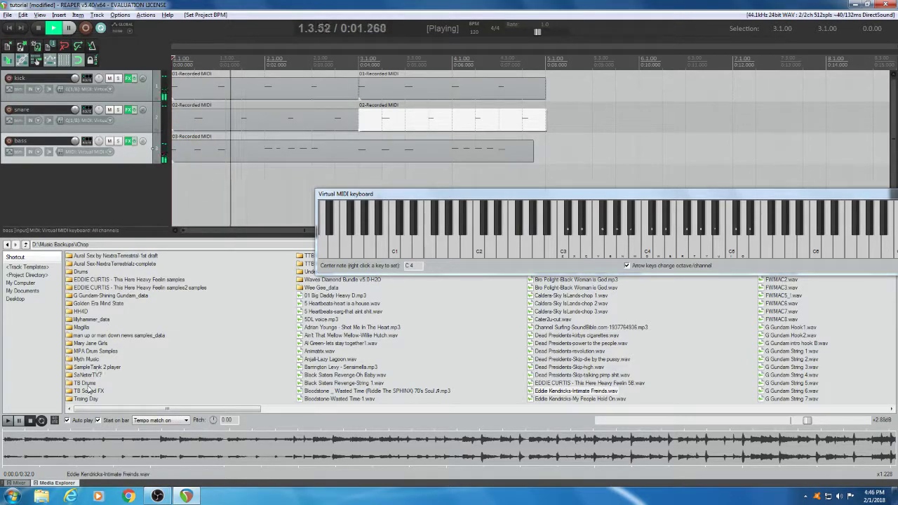
left_click(9, 421)
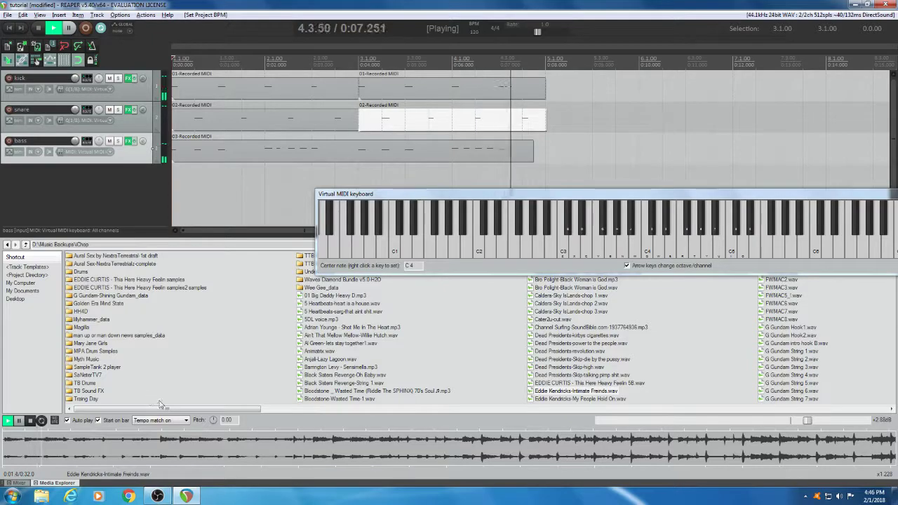
left_click(30, 420)
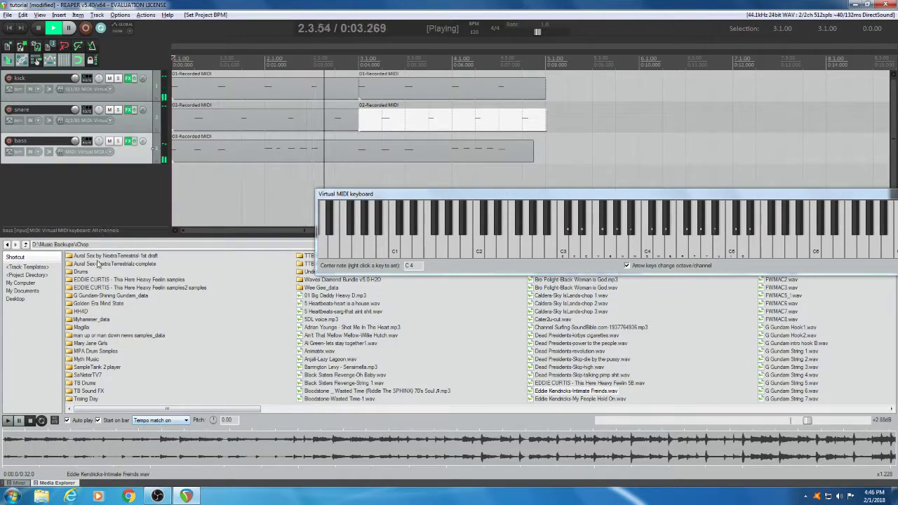
- Set the preview to tempo match half, disable Start on bar, and audition the sample
left_click(159, 421)
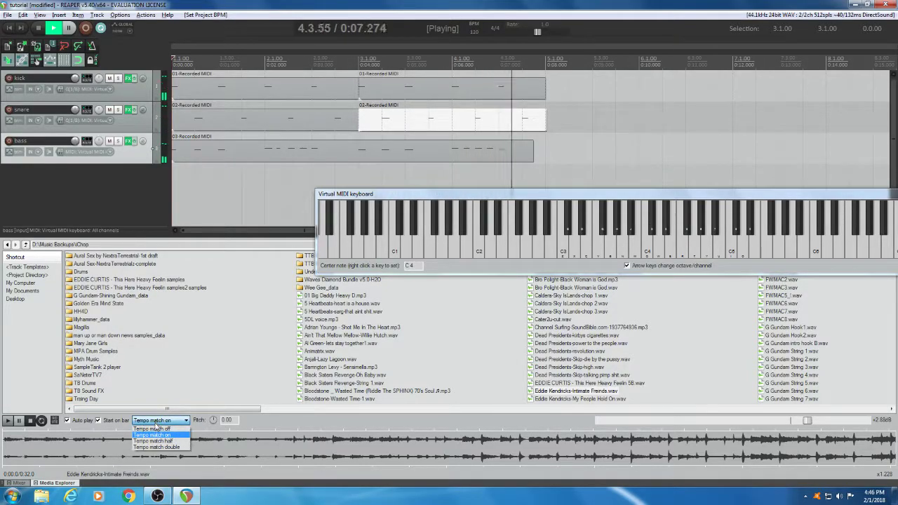
left_click(159, 440)
left_click(99, 421)
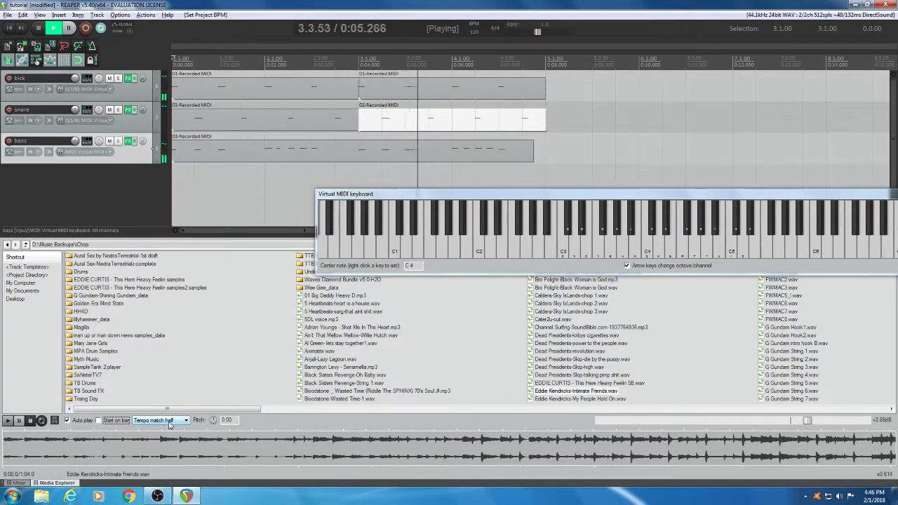
left_click(8, 421)
left_click(30, 420)
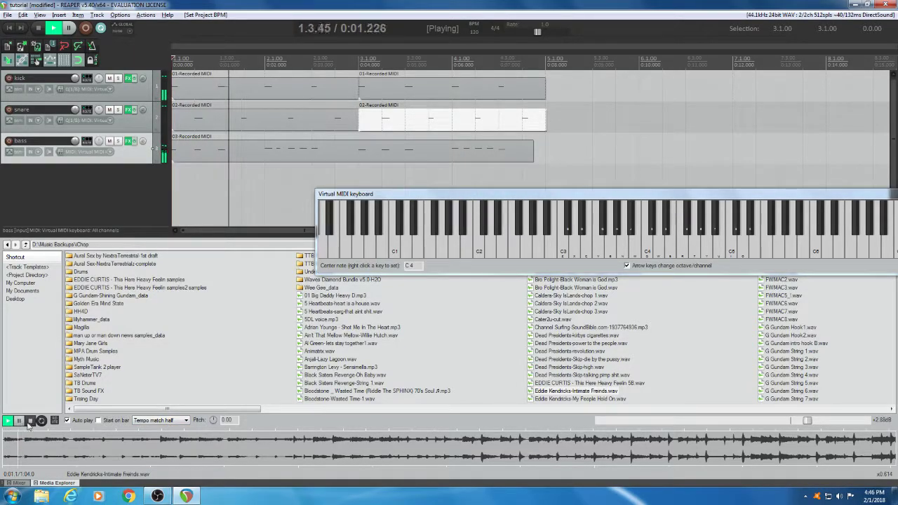
- Audition the sample with tempo match double, switch tempo match back off, and stop project playback
left_click(160, 419)
left_click(158, 449)
left_click(9, 420)
left_click(29, 420)
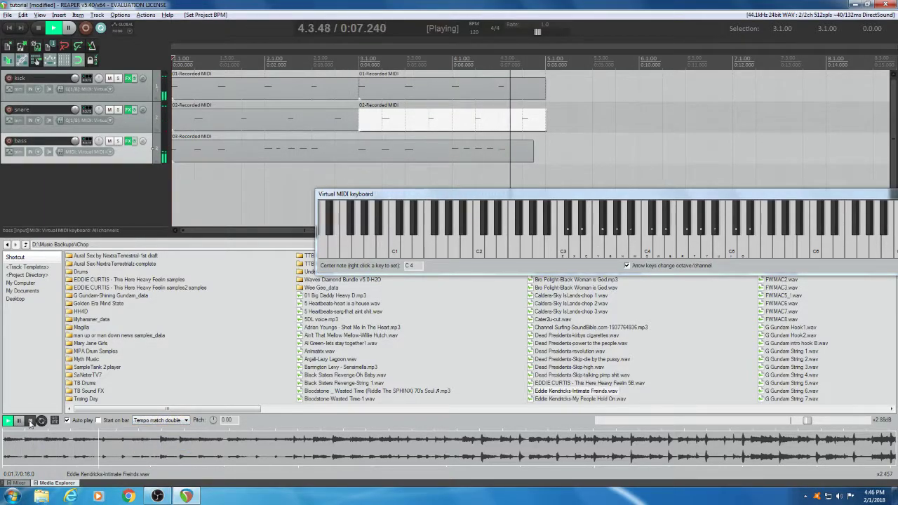
left_click(182, 420)
left_click(155, 428)
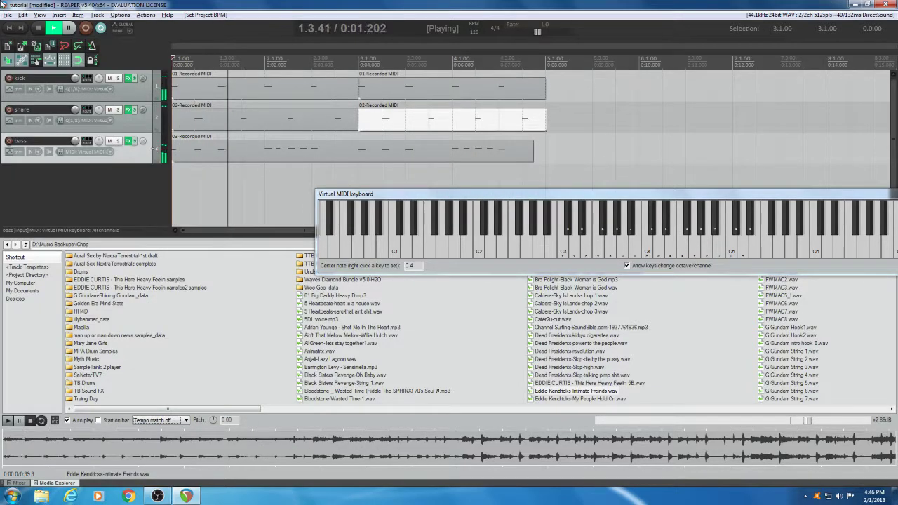
left_click(38, 28)
- Audition the sample at pitch 6.00, raise the preview volume to +5.65 dB, and reset the pitch to 0.00
left_click(7, 421)
left_click_drag(213, 421, 213, 416)
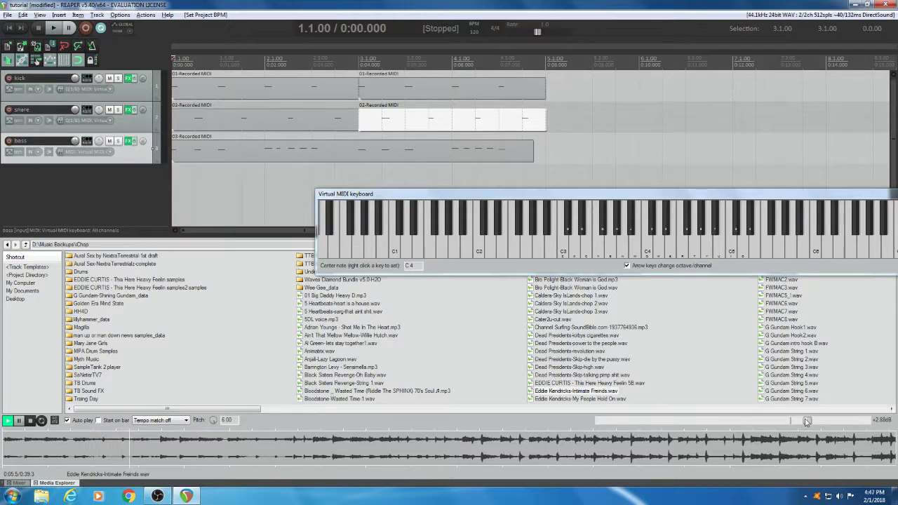
left_click_drag(807, 421, 824, 423)
mouse_move(214, 420)
left_mouse_down()
mouse_move(215, 428)
mouse_move(215, 420)
left_mouse_up()
double_click(214, 421)
- Select a preview section about 6.7 seconds long starting at about 6.9 seconds, and insert it on a new track at the project start
left_click_drag(161, 444, 313, 452)
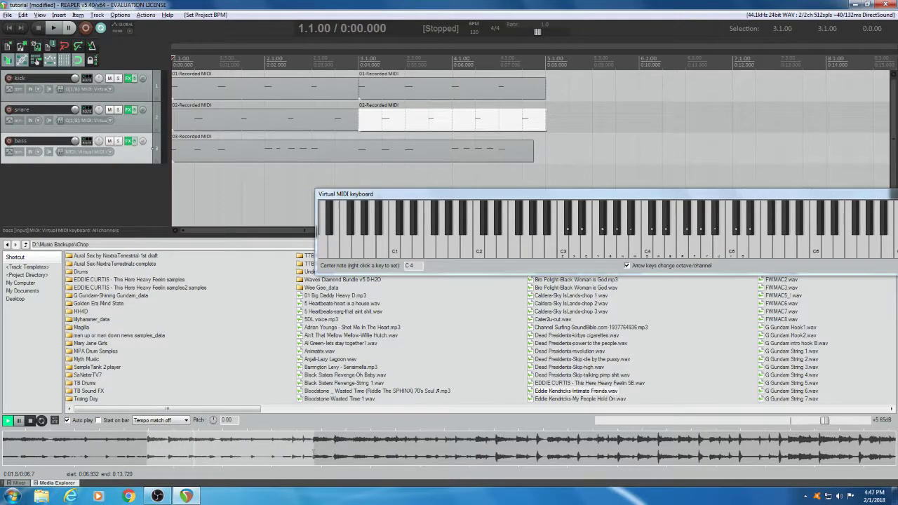
scroll(316, 452, "up", 3)
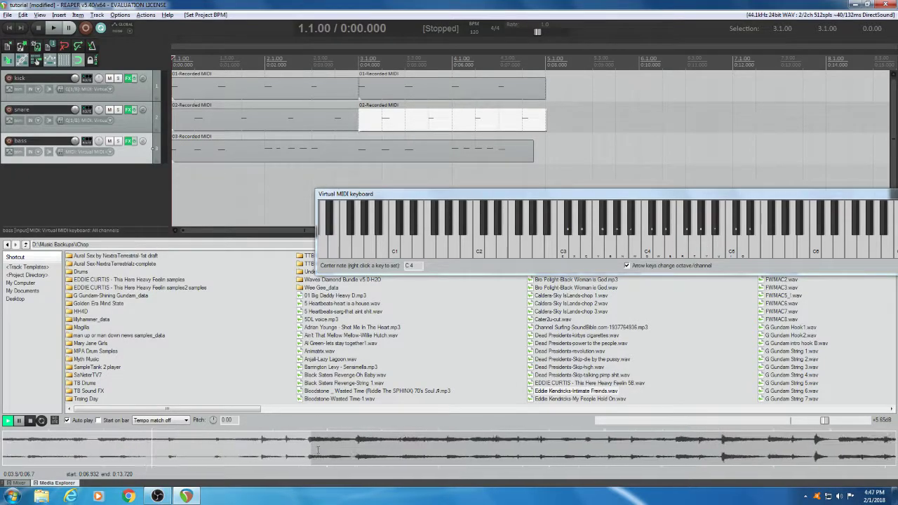
left_click_drag(311, 450, 306, 450)
scroll(204, 450, "down", 5)
scroll(205, 450, "down", 2)
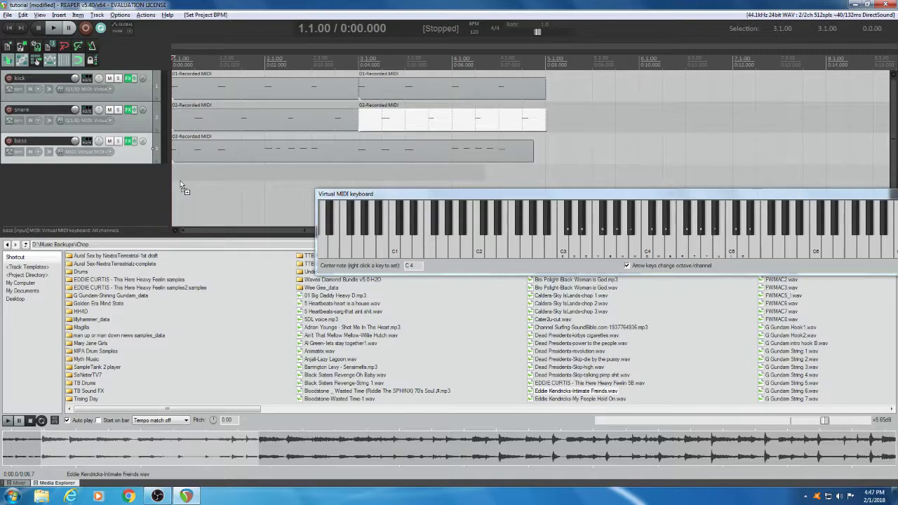
left_click_drag(181, 187, 181, 184)
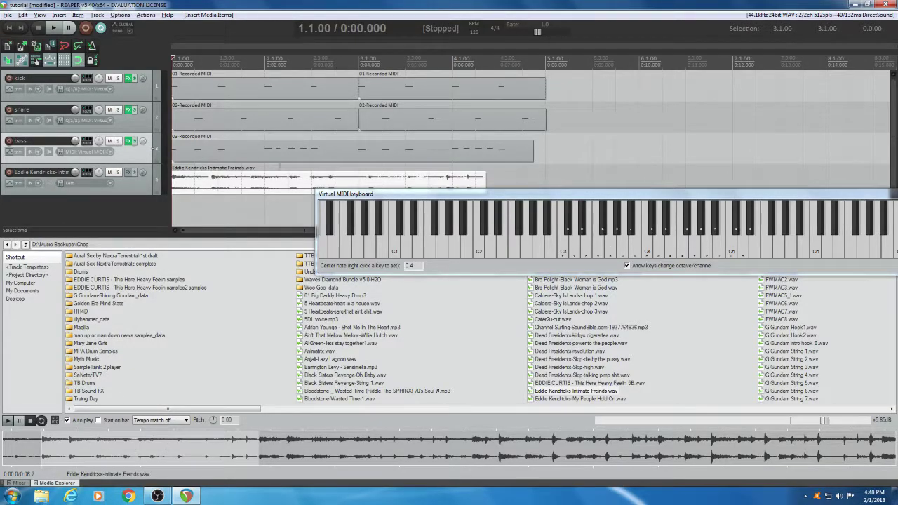
- Play the project with the inserted sample, then solo the sample track and audition it on its own
key("space")
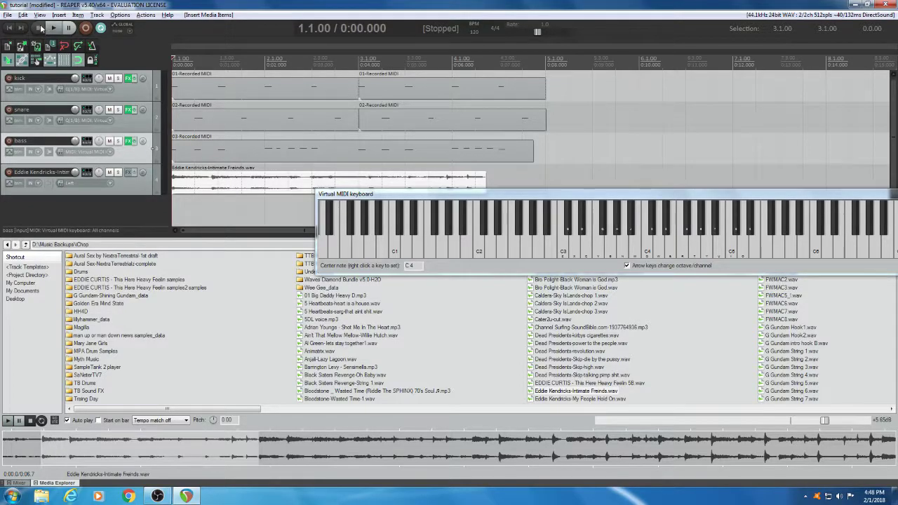
left_click(51, 28)
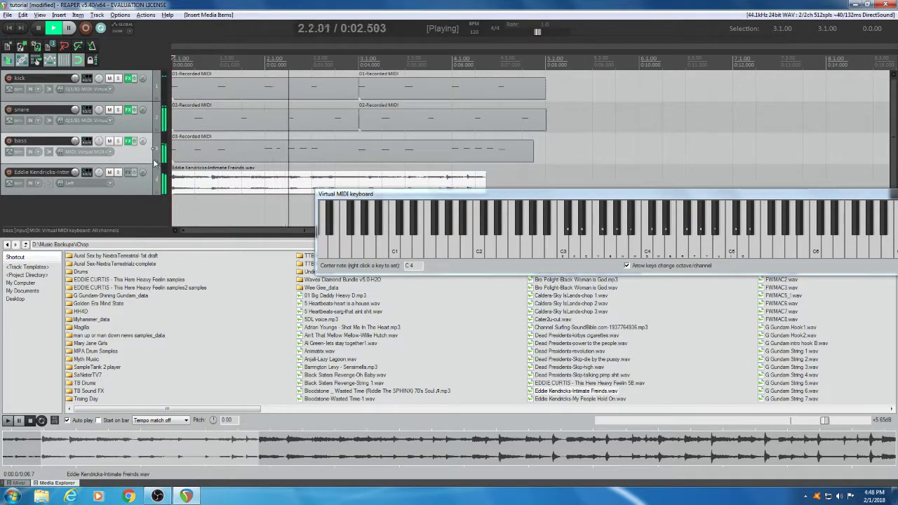
left_click(117, 172)
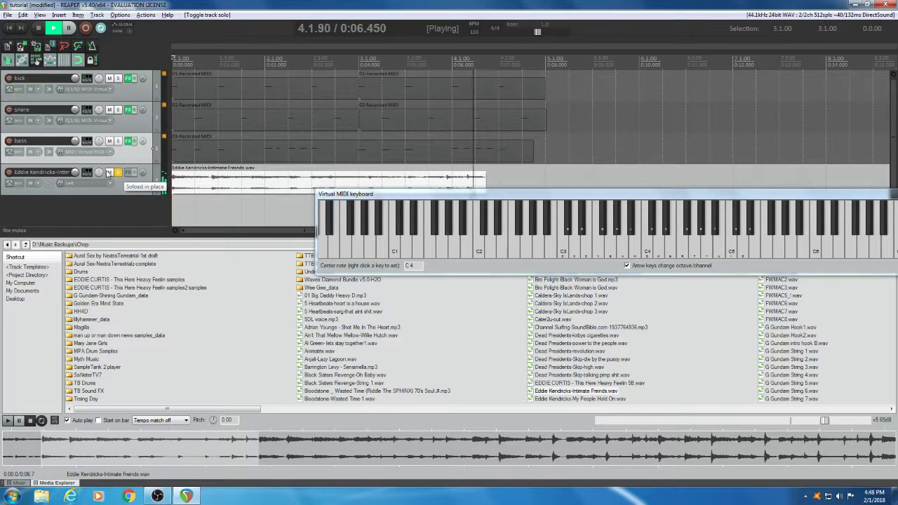
key("space")
key("space")
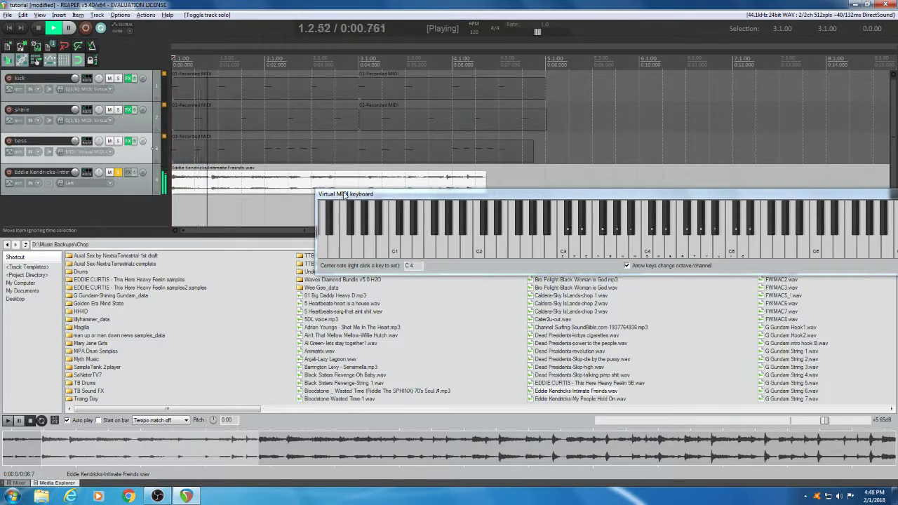
key("space")
- Uncover the sample track, time-stretch the sample item so it ends at 5.1.00, and play back the result
left_click_drag(343, 195, 349, 253)
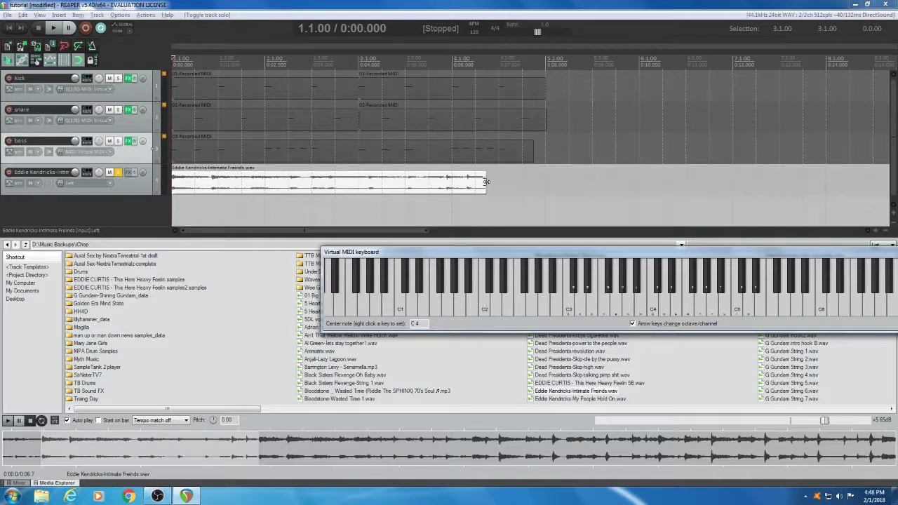
left_click_drag(486, 182, 486, 182)
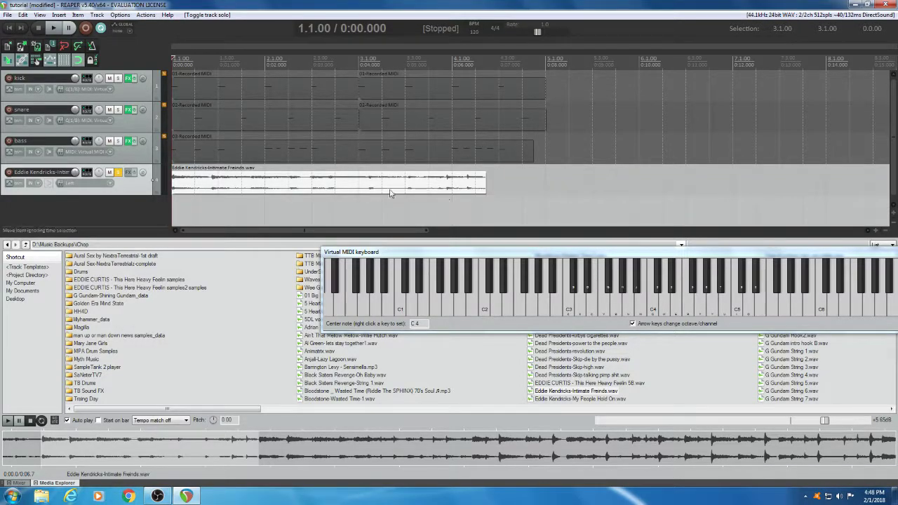
key("alt")
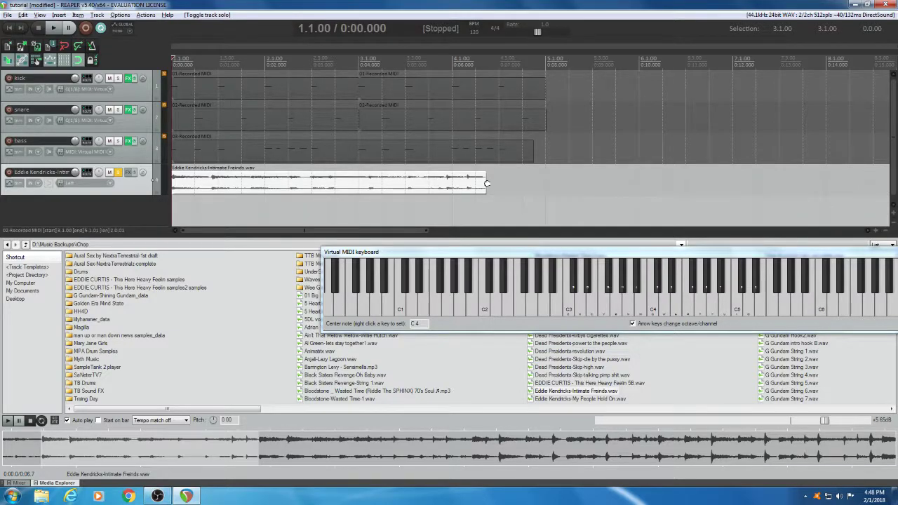
left_click_drag(487, 183, 487, 183)
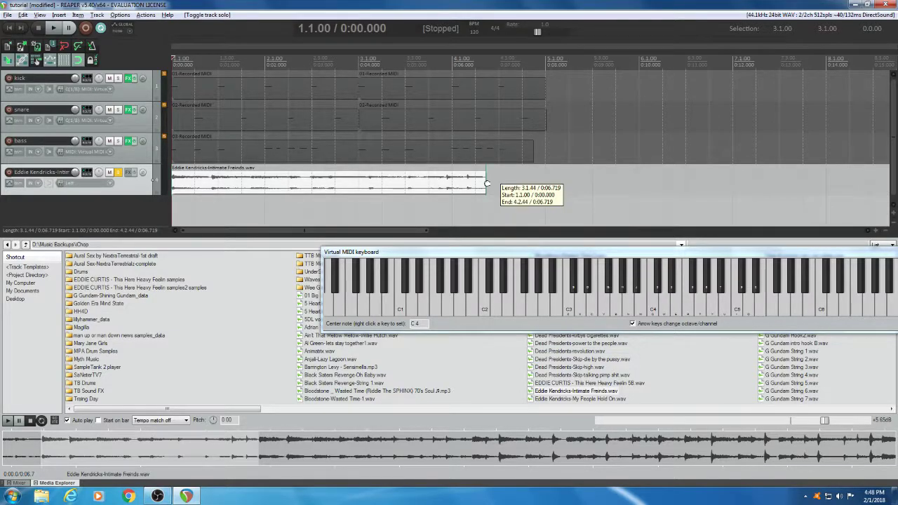
left_click_drag(487, 183, 542, 202)
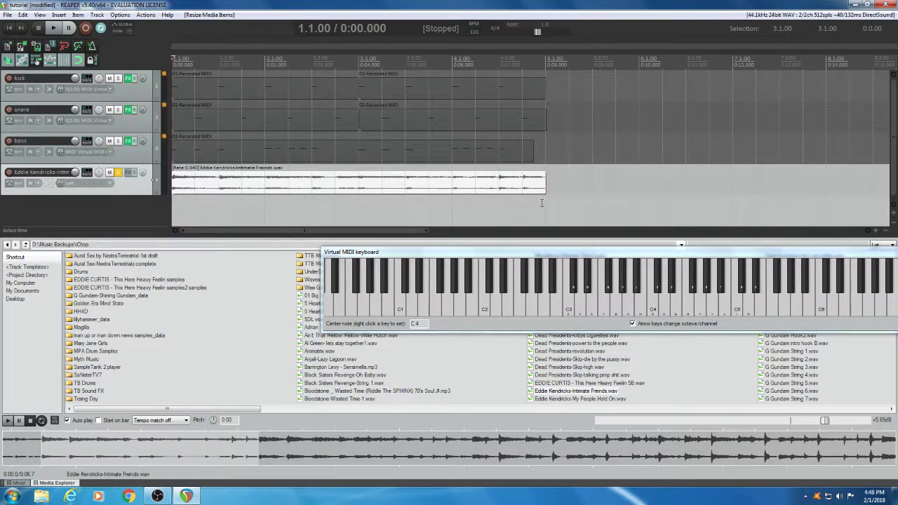
key("space")
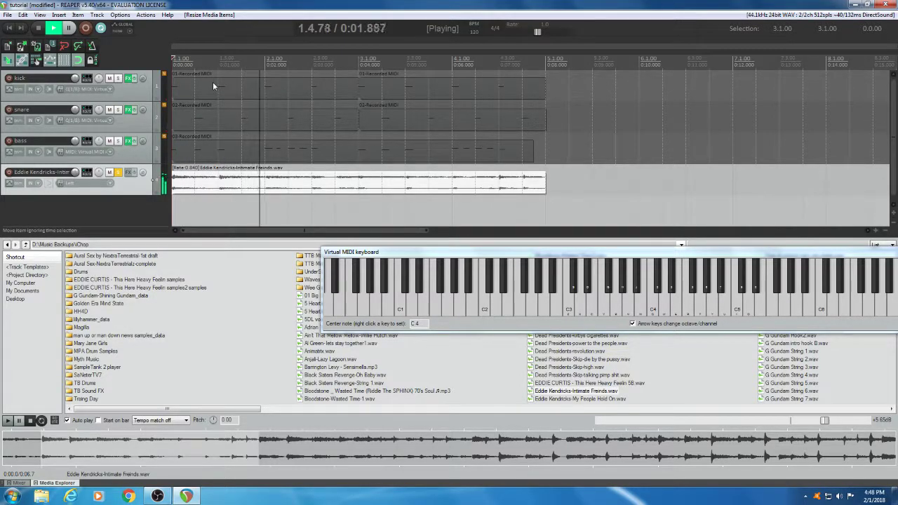
key("space")
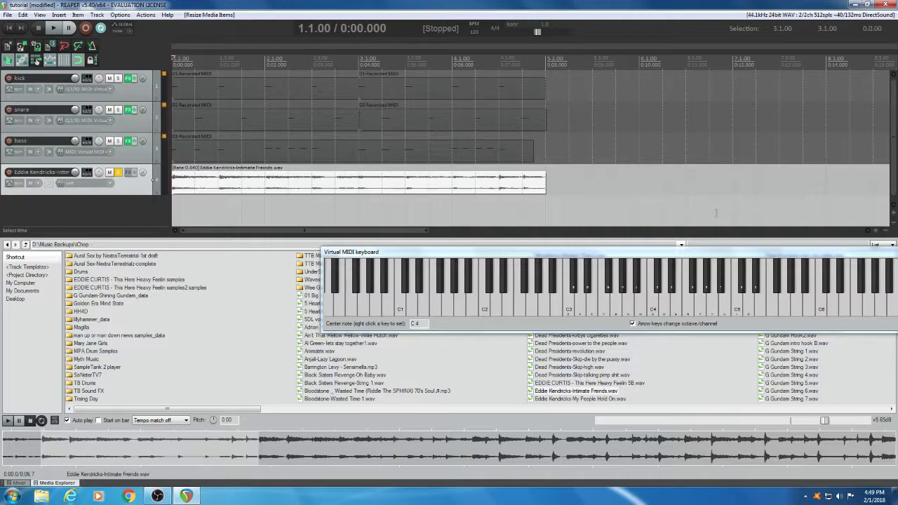
- Place the edit cursor at 1.3.00 on the sample item and examine the item's stretch marker options
left_click(895, 214)
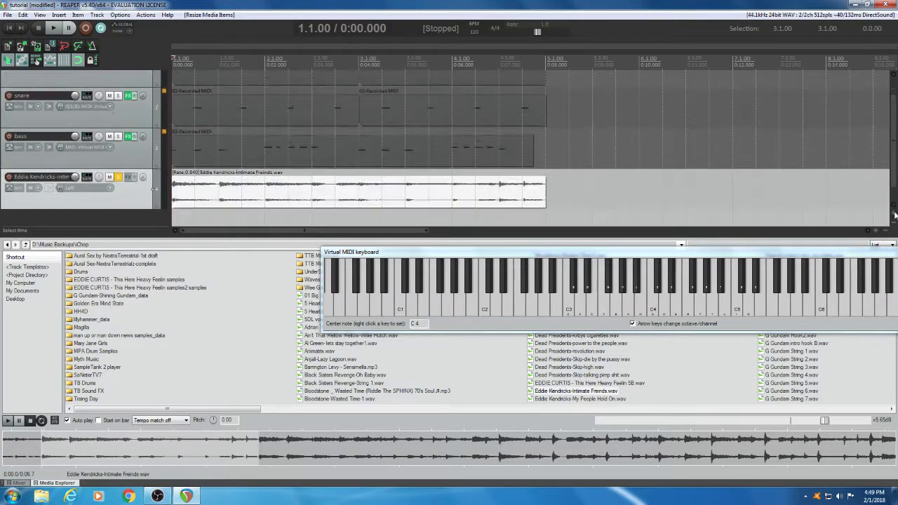
scroll(456, 146, "up", 2)
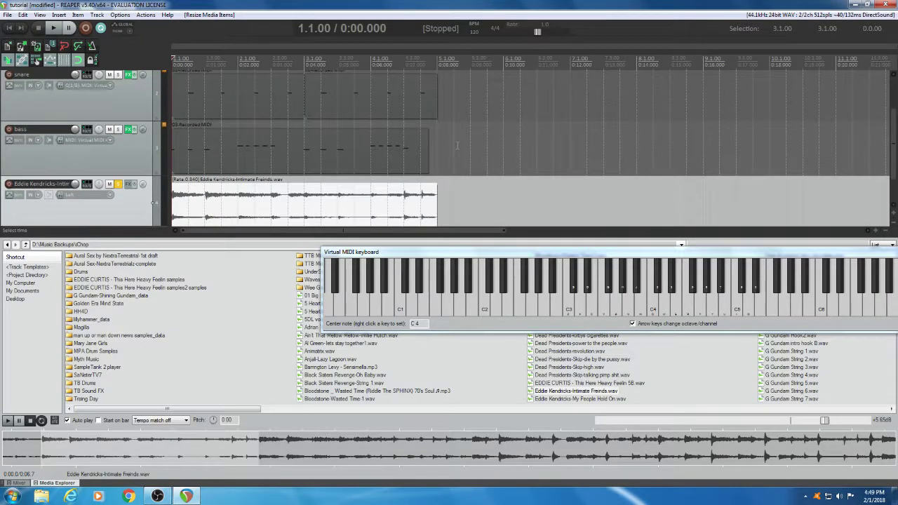
left_click_drag(893, 132, 893, 153)
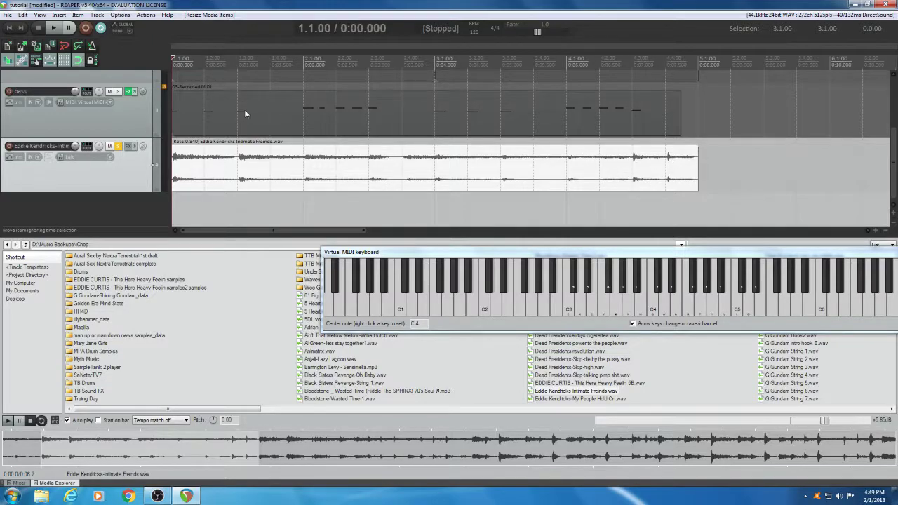
left_click(237, 168)
right_click(237, 166)
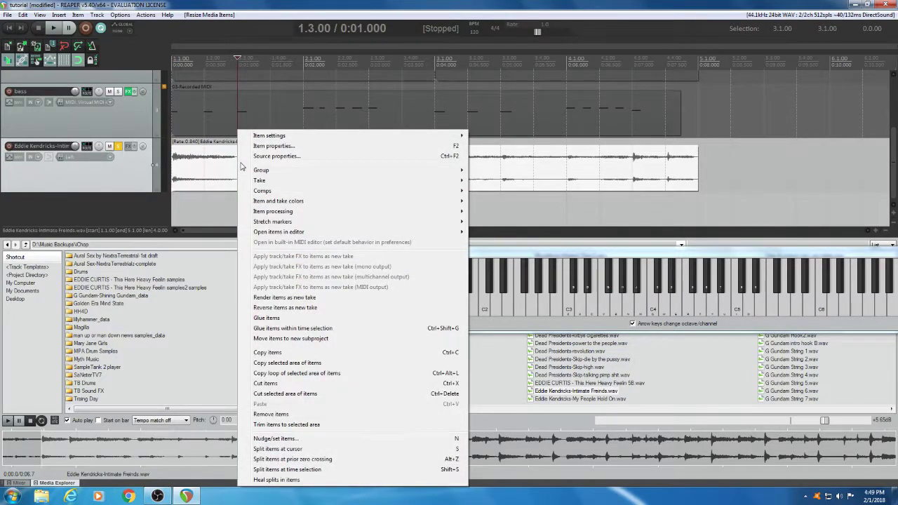
mouse_move(278, 212)
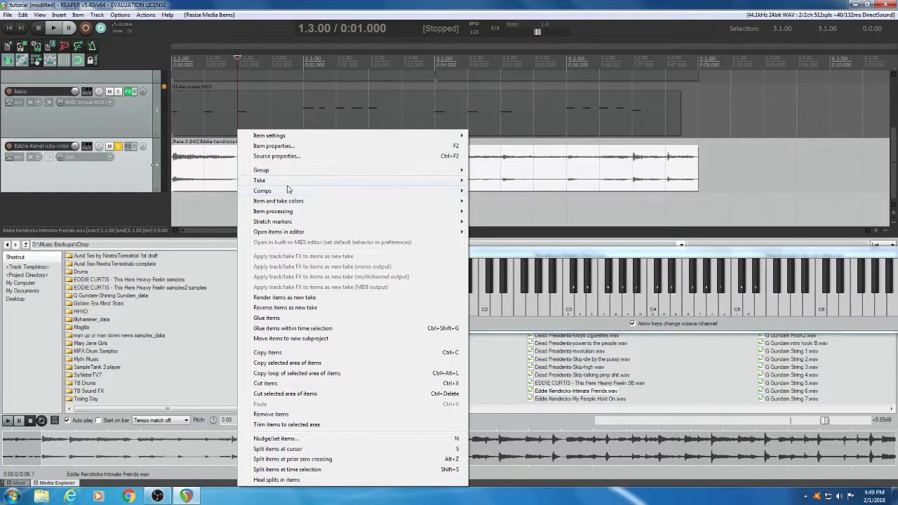
mouse_move(286, 170)
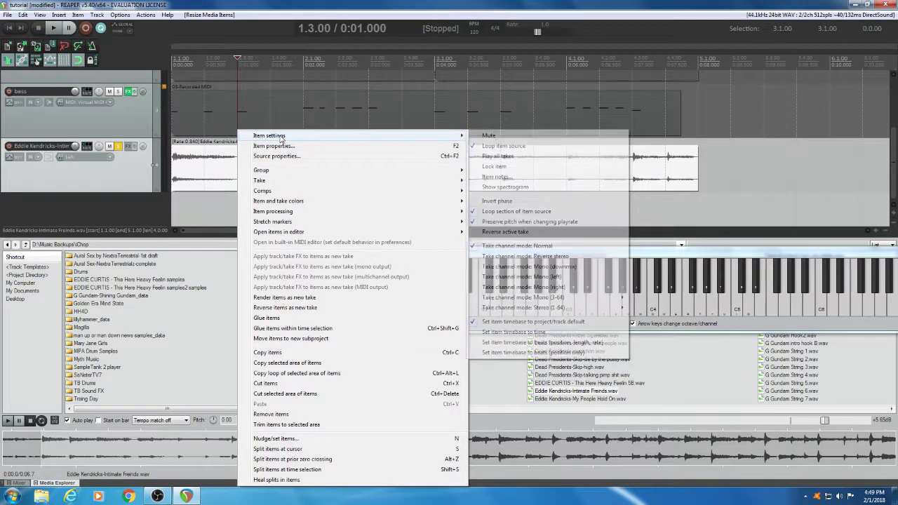
mouse_move(280, 185)
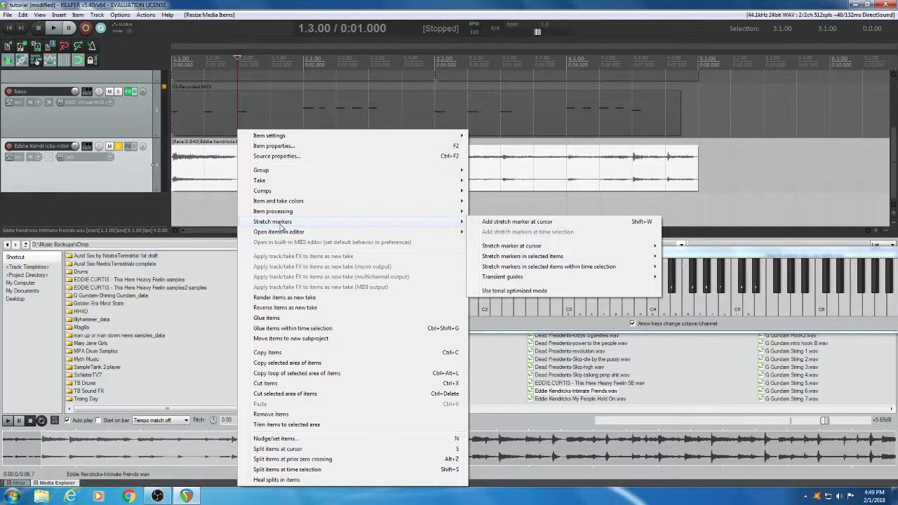
left_click(140, 207)
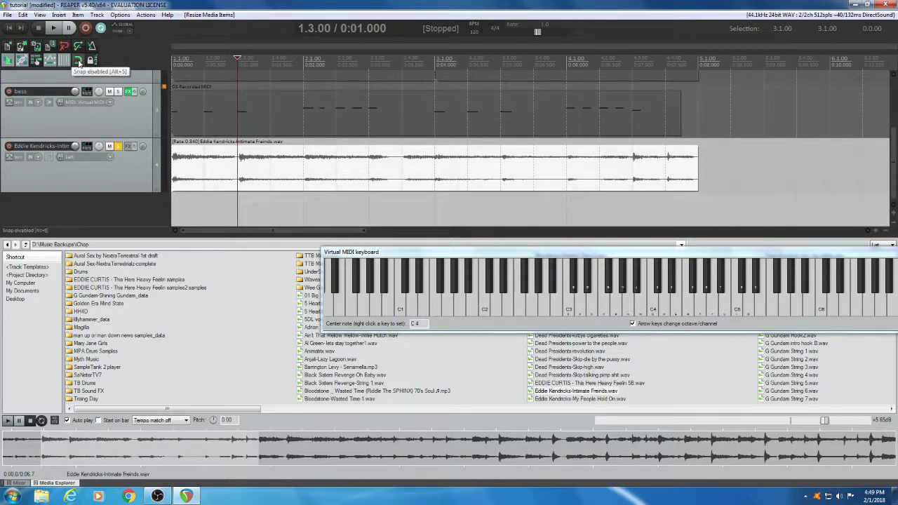
- Add a stretch marker to the sample item on the transient at 1.3.05
scroll(259, 182, "up", 4)
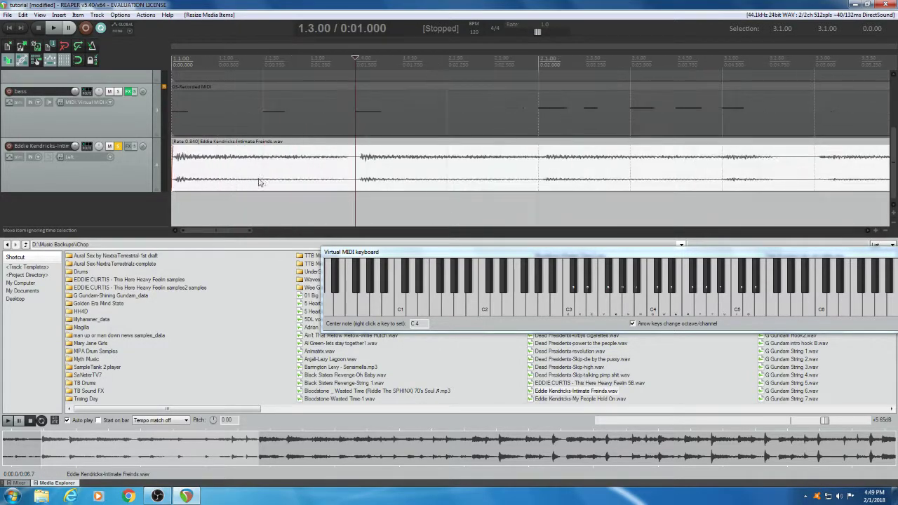
left_click(362, 160)
right_click(360, 160)
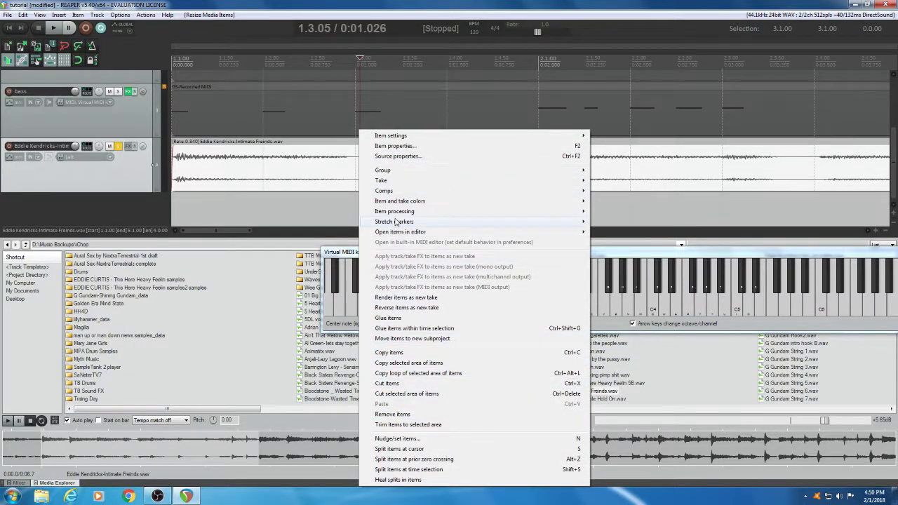
mouse_move(397, 222)
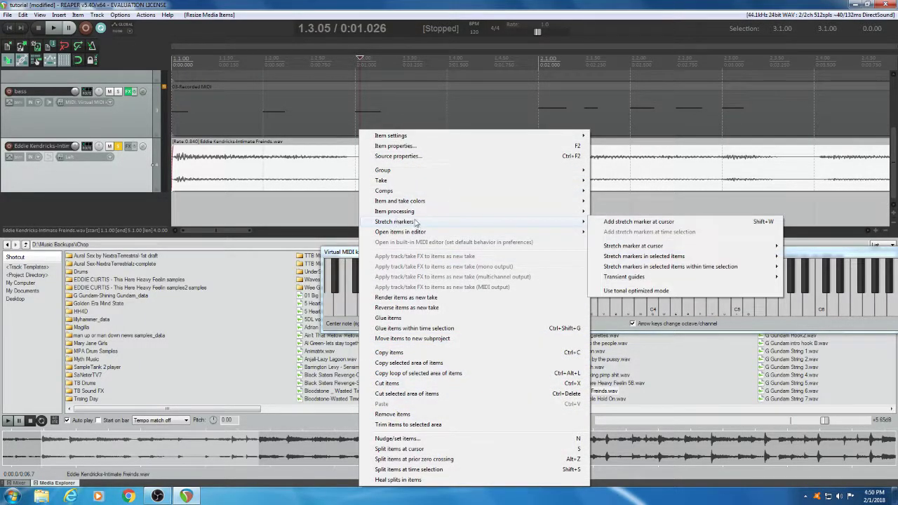
left_click(651, 224)
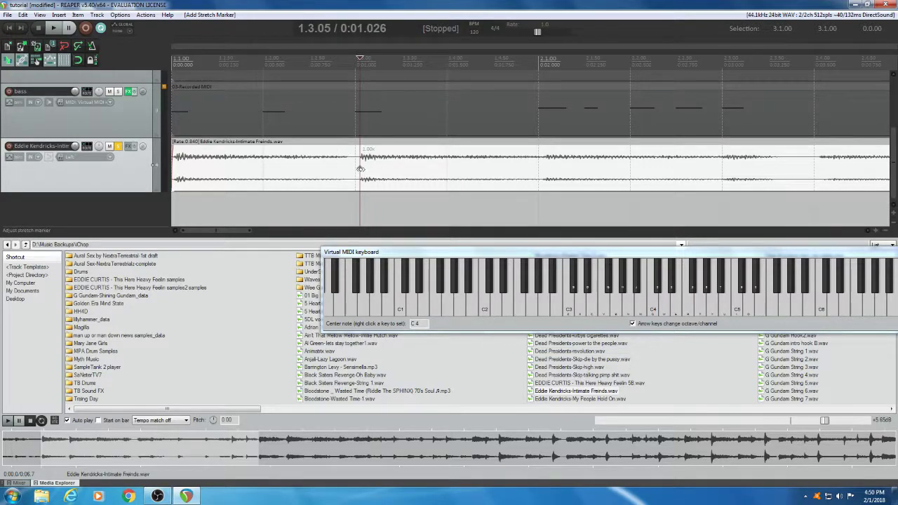
- Try pulling the 1.3.05 stretch marker slightly earlier, undo the adjustment, and review the stretch marker options again
mouse_move(360, 169)
left_mouse_down()
mouse_move(298, 172)
mouse_move(338, 169)
mouse_move(352, 180)
left_mouse_up()
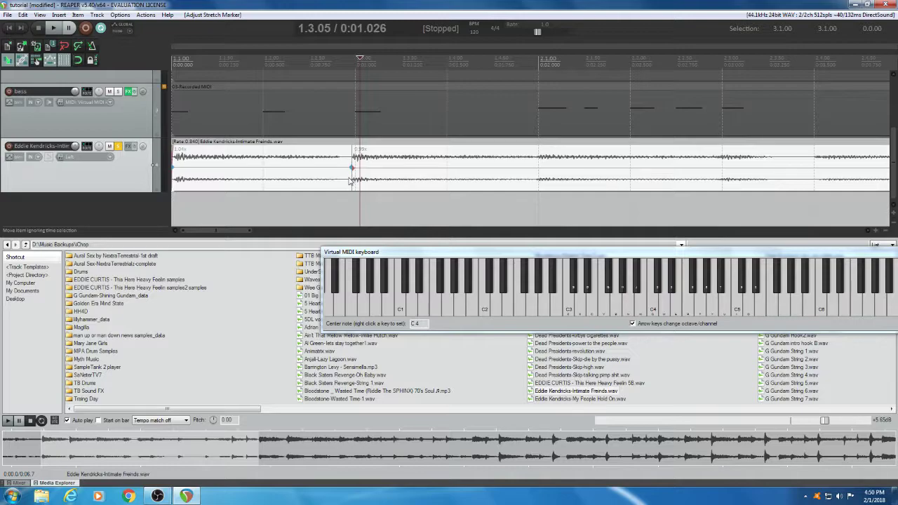
key("ctrl+z")
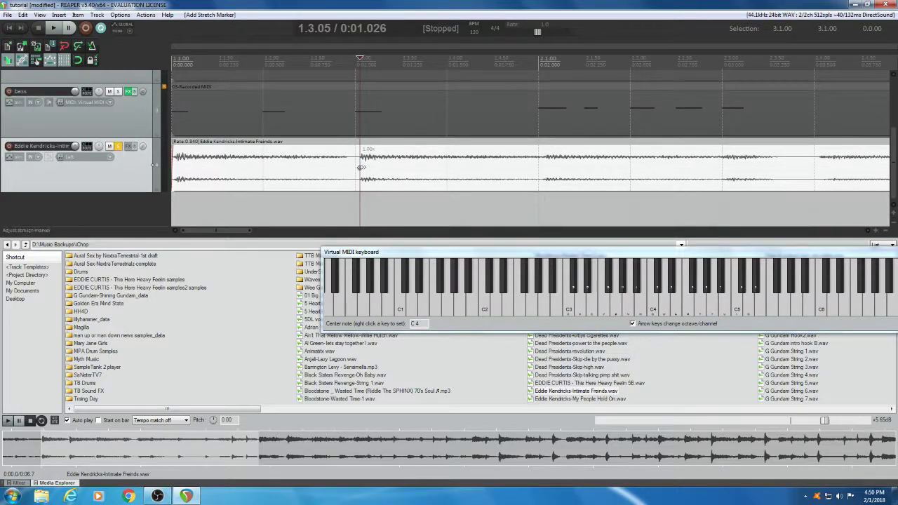
right_click(360, 168)
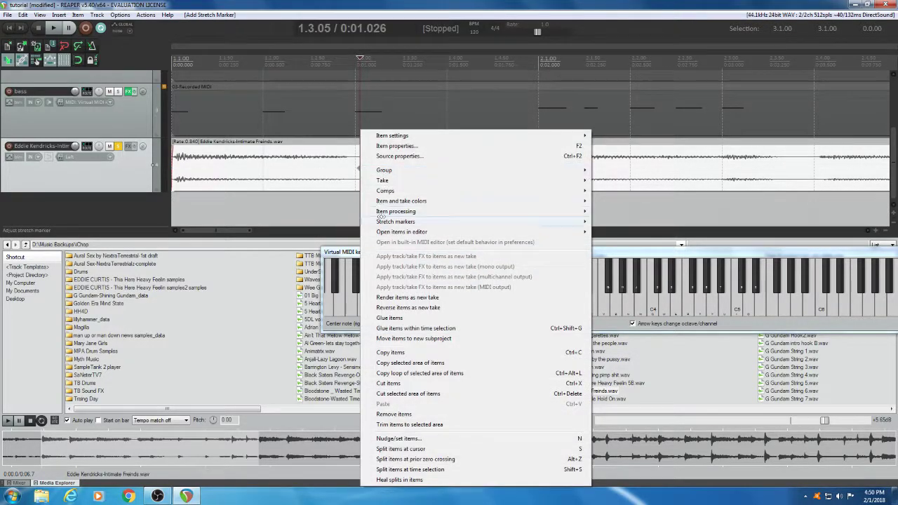
mouse_move(397, 221)
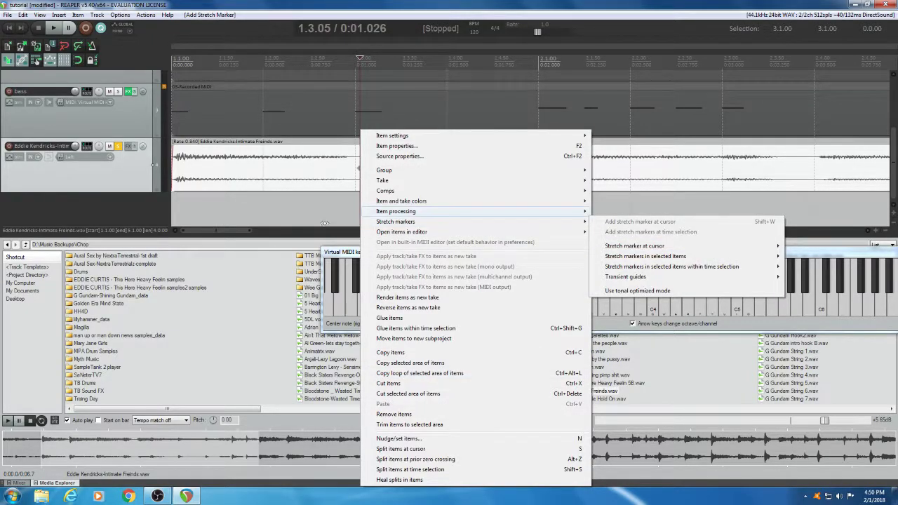
left_click(68, 208)
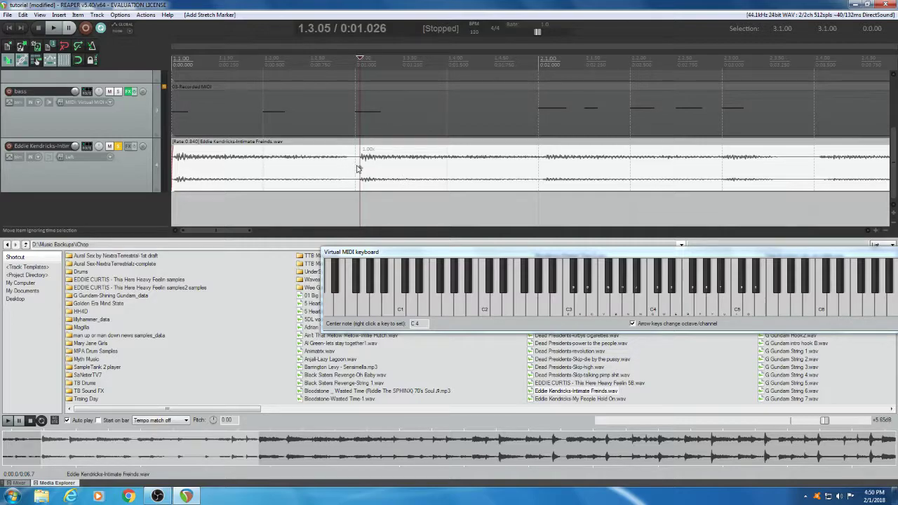
- Add stretch markers to the sample item at its start, 1.1.00, and on the transient at 2.1.08
left_click(172, 167)
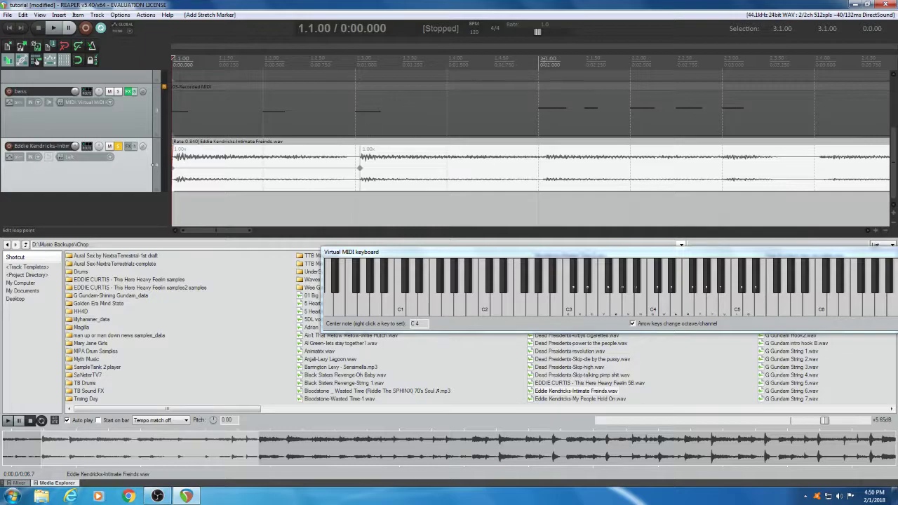
left_click(546, 167)
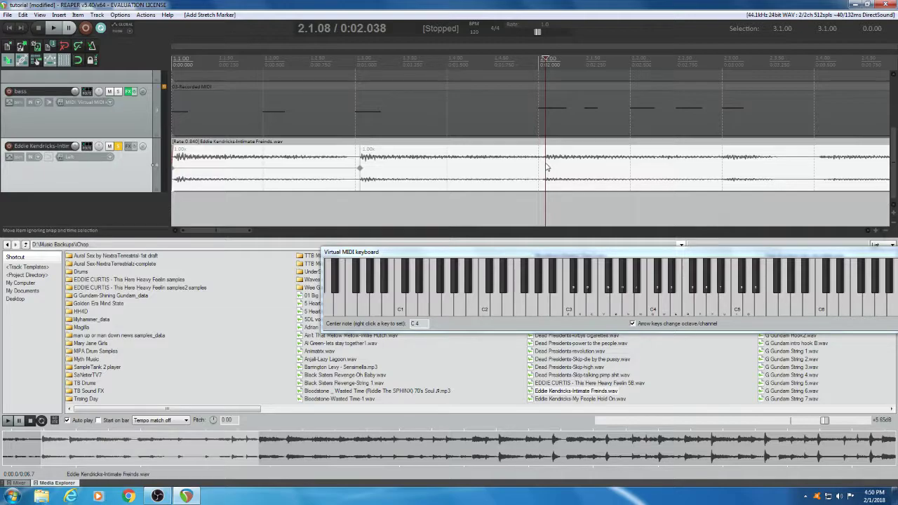
key("w")
scroll(637, 203, "down", 2)
scroll(637, 203, "down", 2)
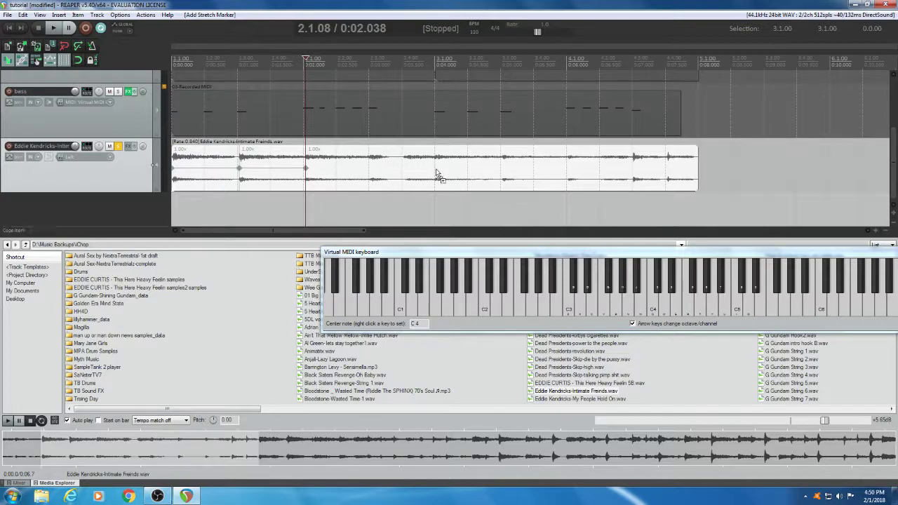
- Undo the earlier stretch markers on the sample item and add a single stretch marker on the transient at 2.1.08
key("ctrl+z")
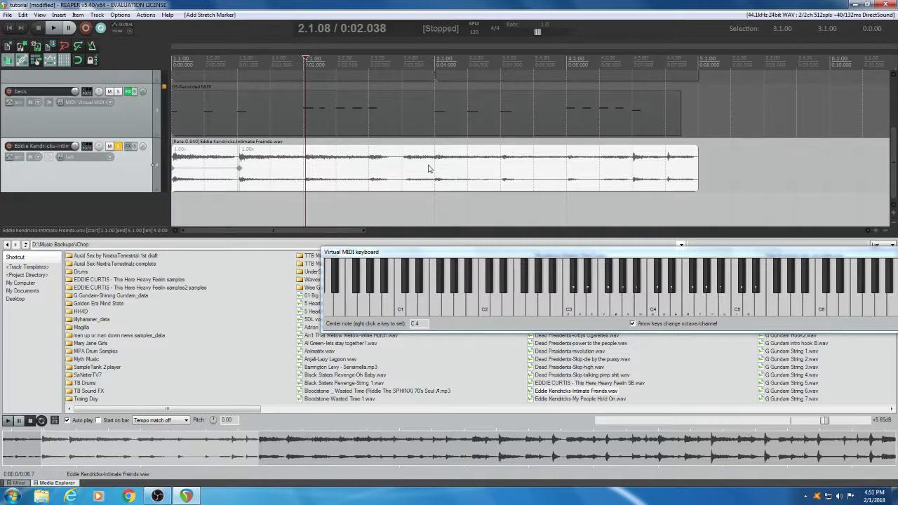
key("ctrl+z")
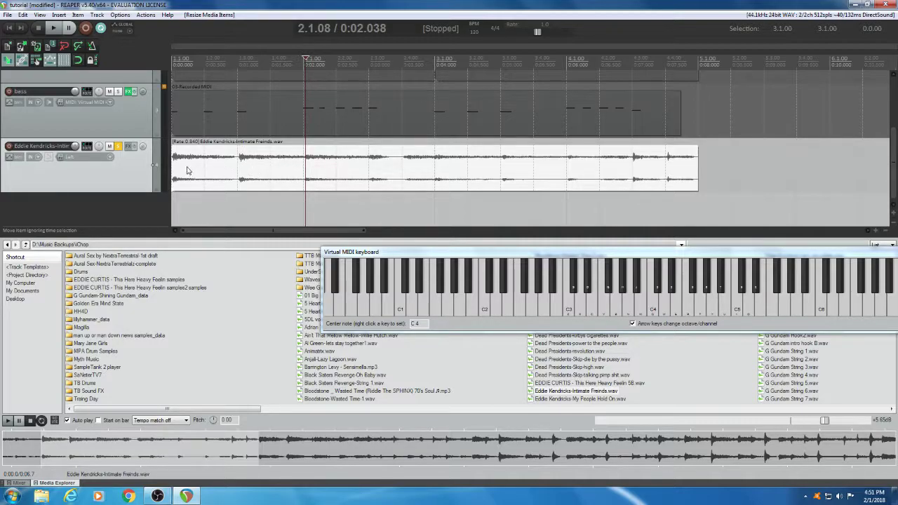
left_click(304, 169)
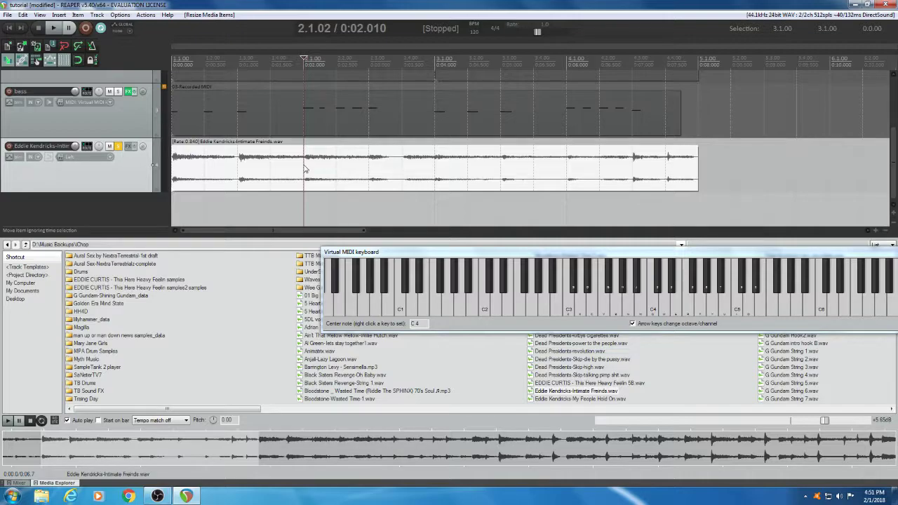
scroll(305, 169, "up", 4)
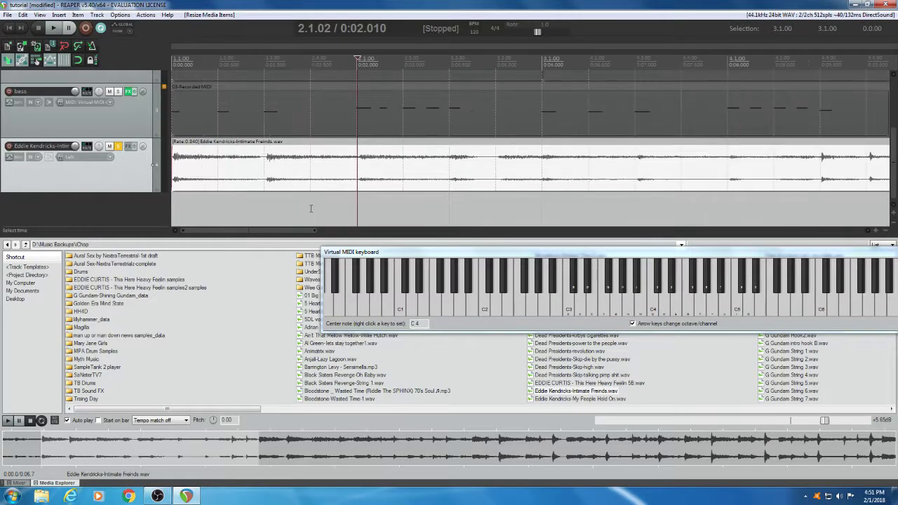
left_click(536, 161)
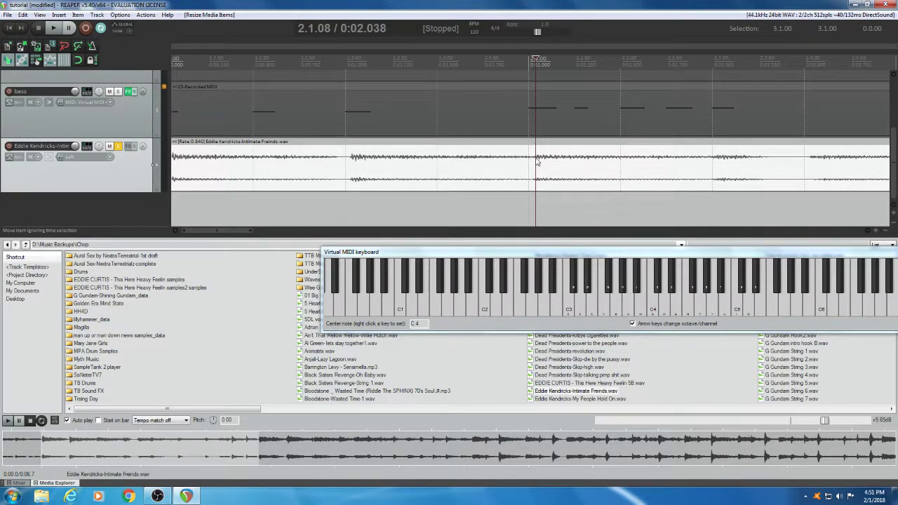
key("shift+w")
scroll(717, 176, "down", 4)
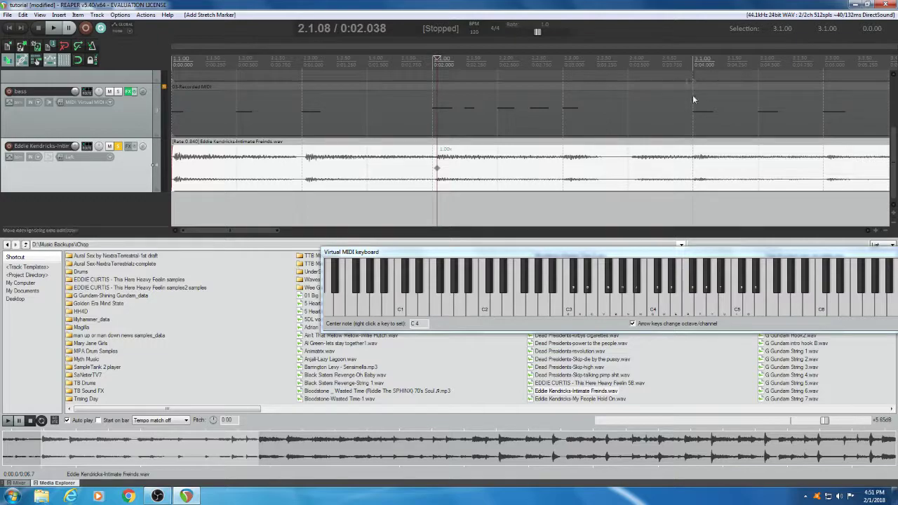
- Play the sample from 2.1.08 and again from the project start, and stop playback
left_click(48, 33)
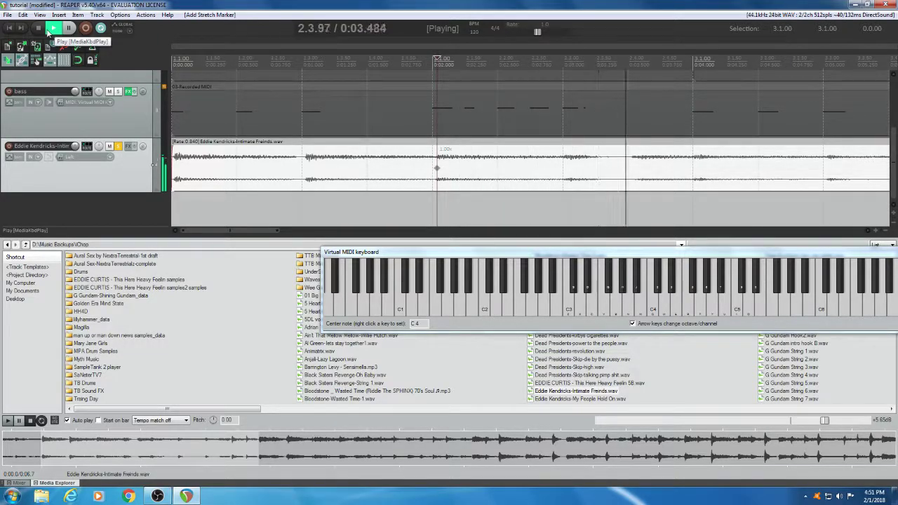
left_click(9, 29)
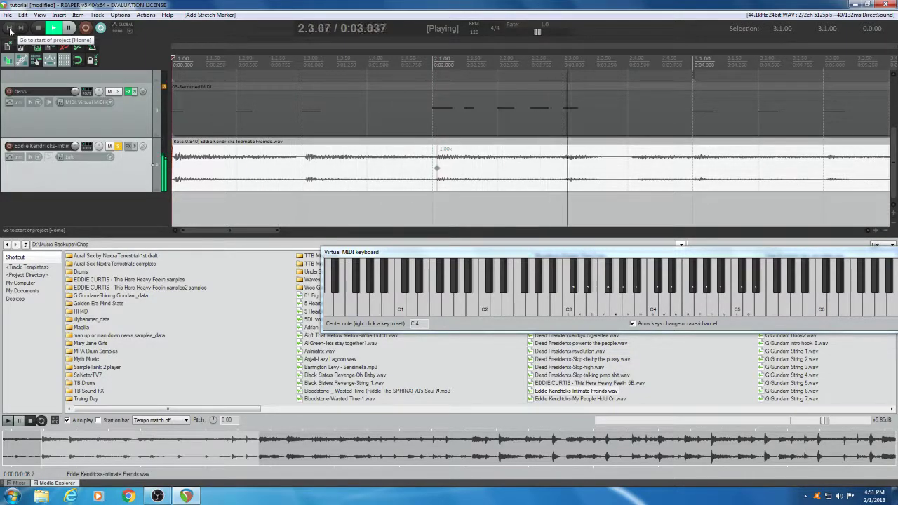
left_click(38, 28)
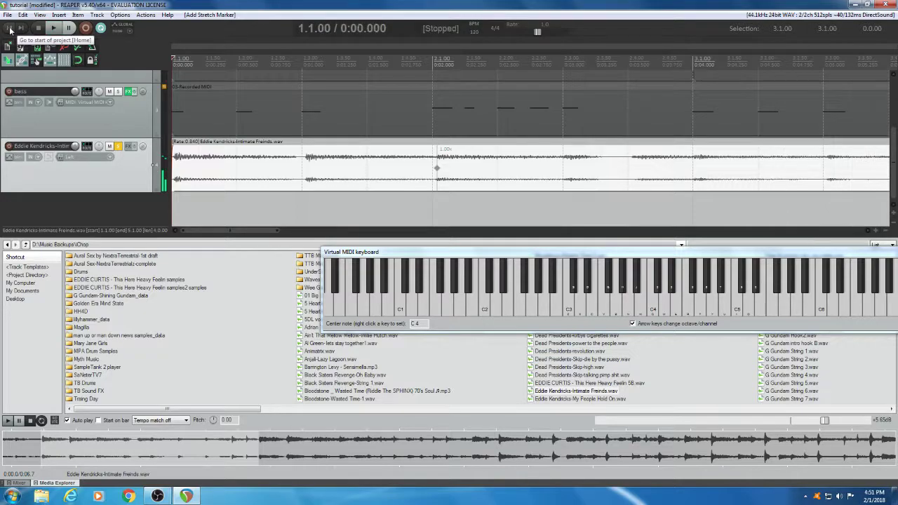
- Add stretch markers to the sample item at 3.1.00 and on the transient at 4.1.05
left_click(693, 161)
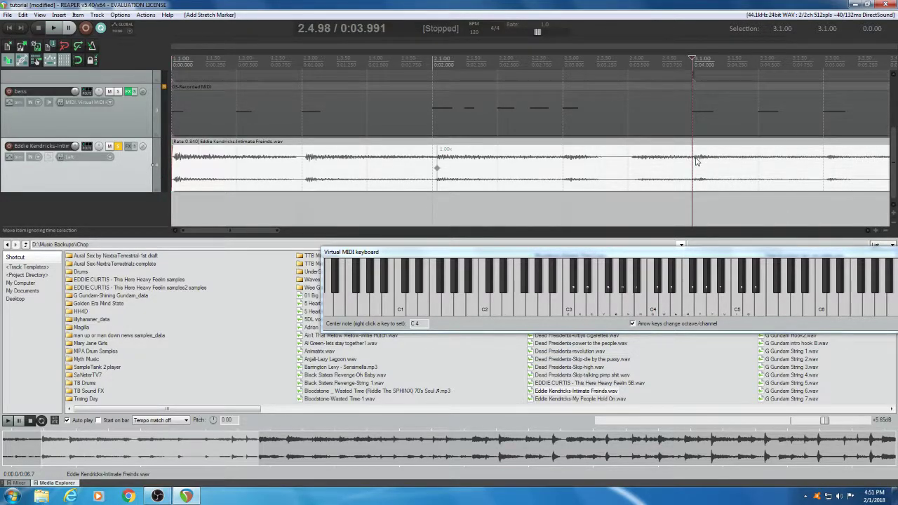
left_click(693, 163)
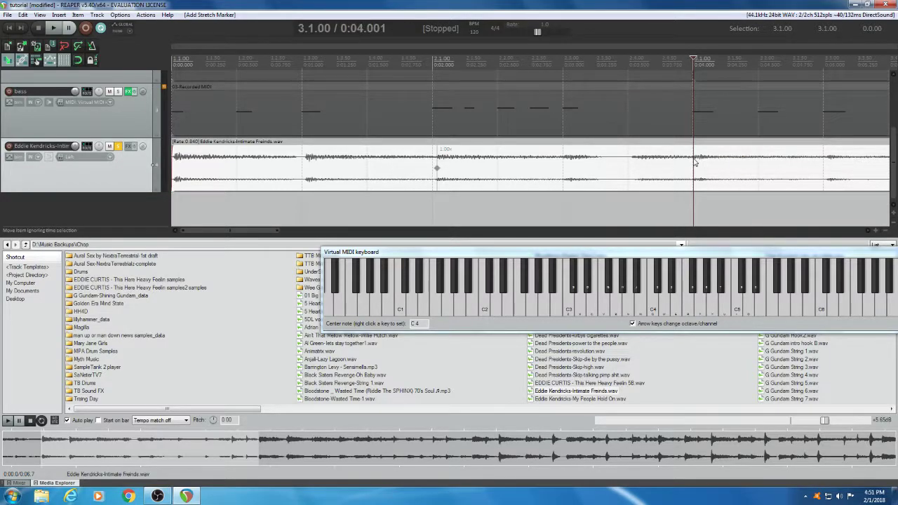
key("shift+w")
left_click_drag(259, 230, 320, 244)
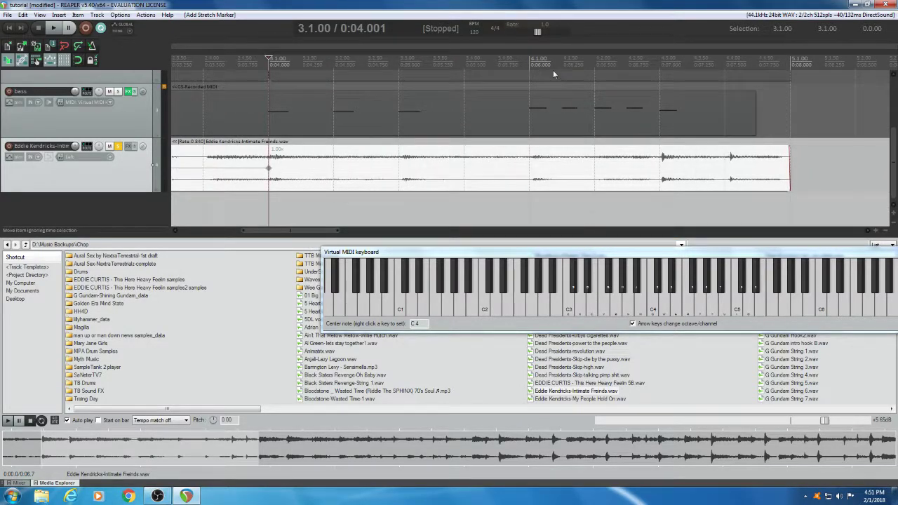
left_click(533, 165)
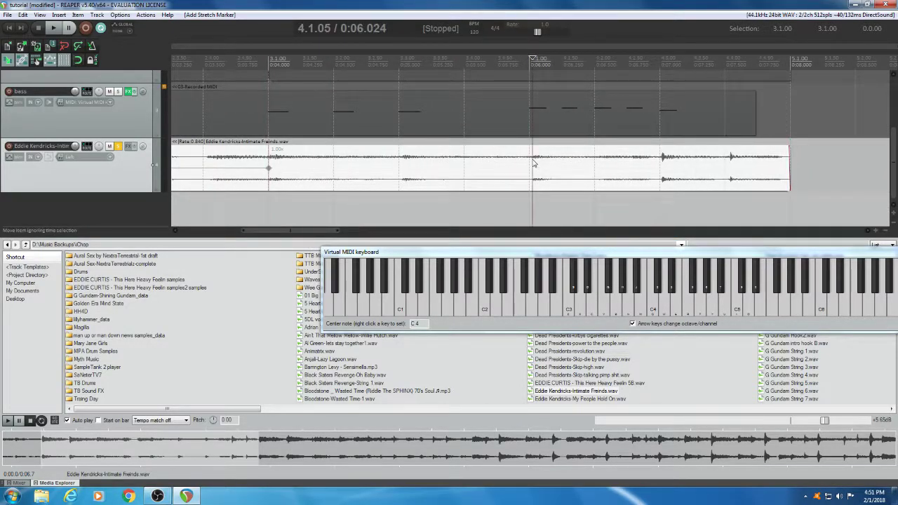
key("w")
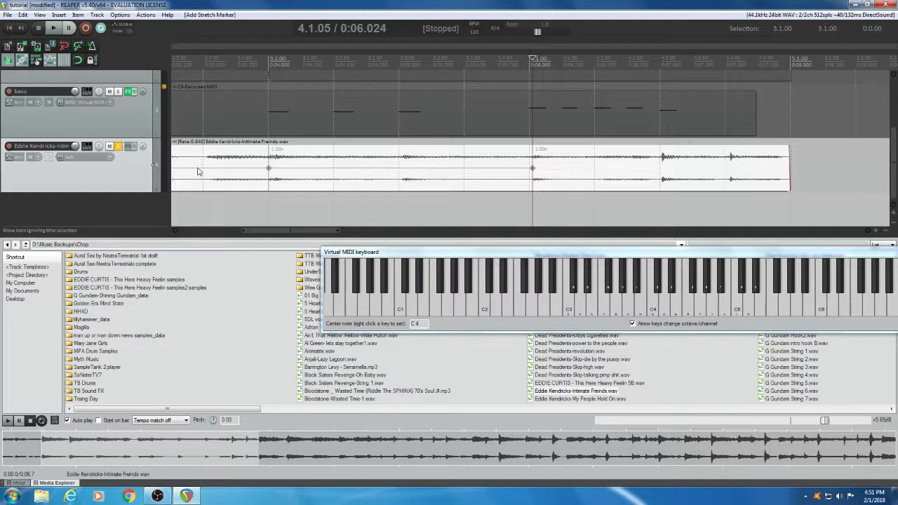
- Snap all stretch markers in the selected sample item to the grid
scroll(539, 171, "down", 4)
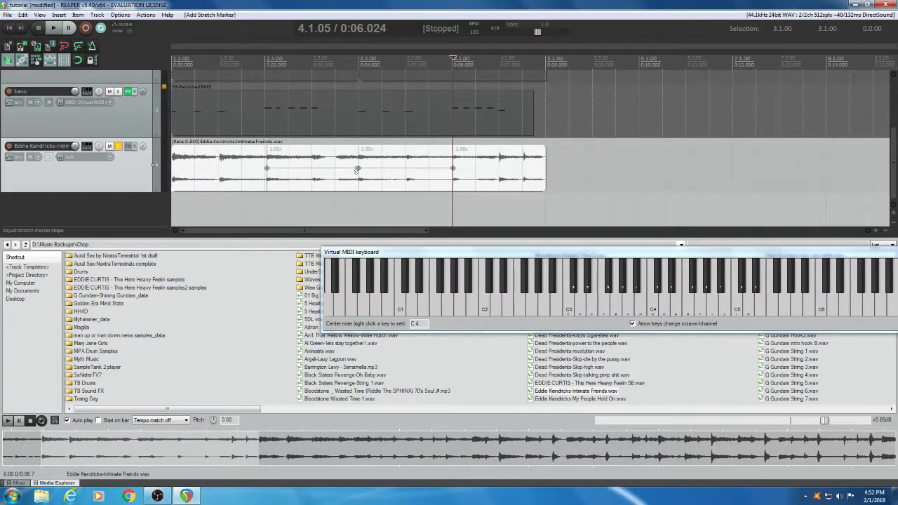
right_click(359, 174)
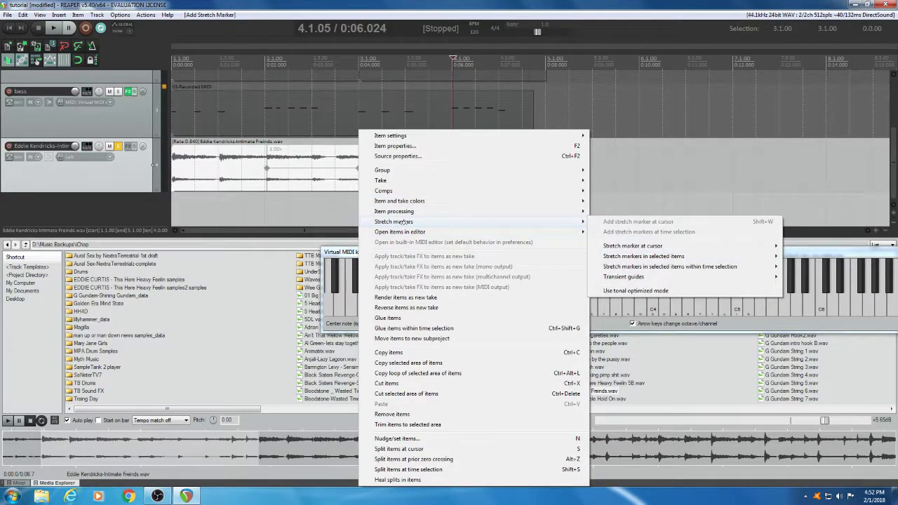
mouse_move(534, 232)
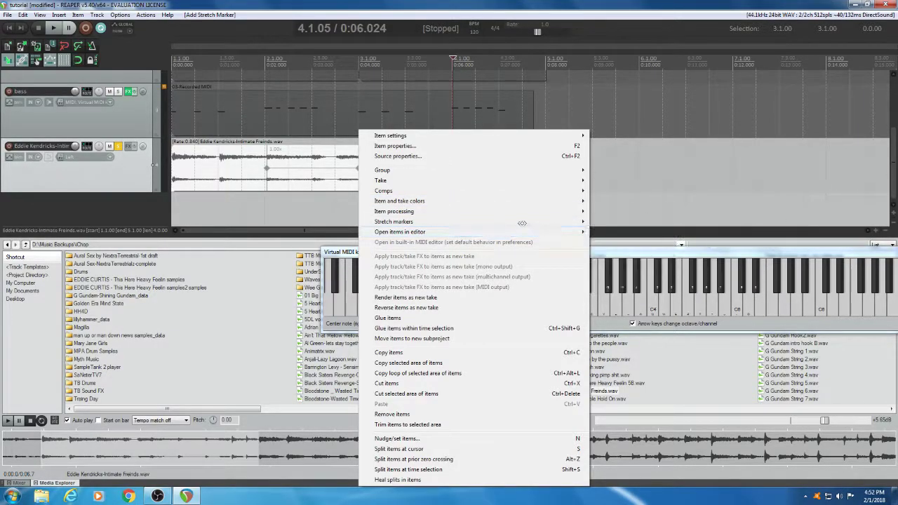
mouse_move(493, 221)
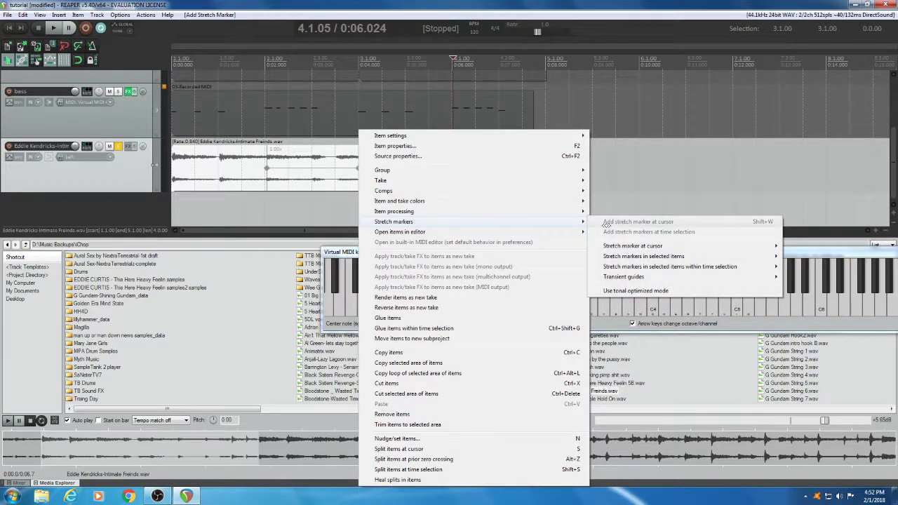
mouse_move(623, 247)
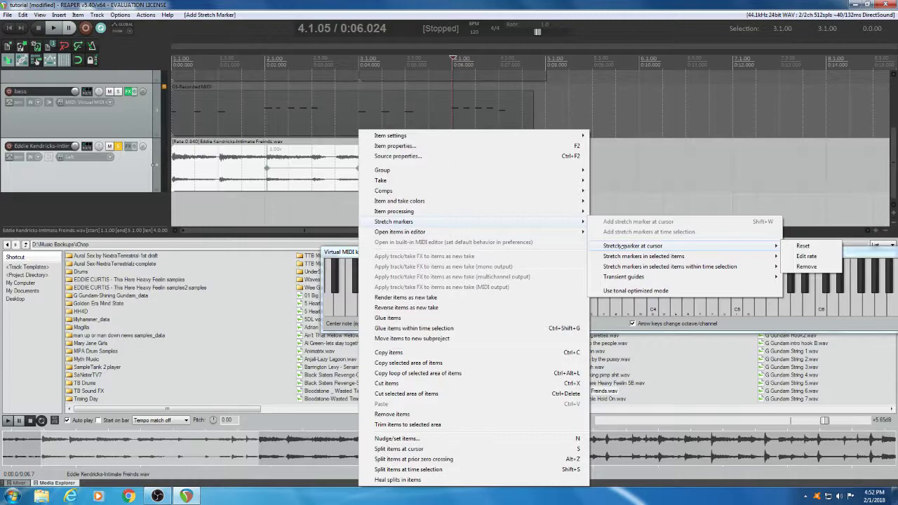
mouse_move(433, 202)
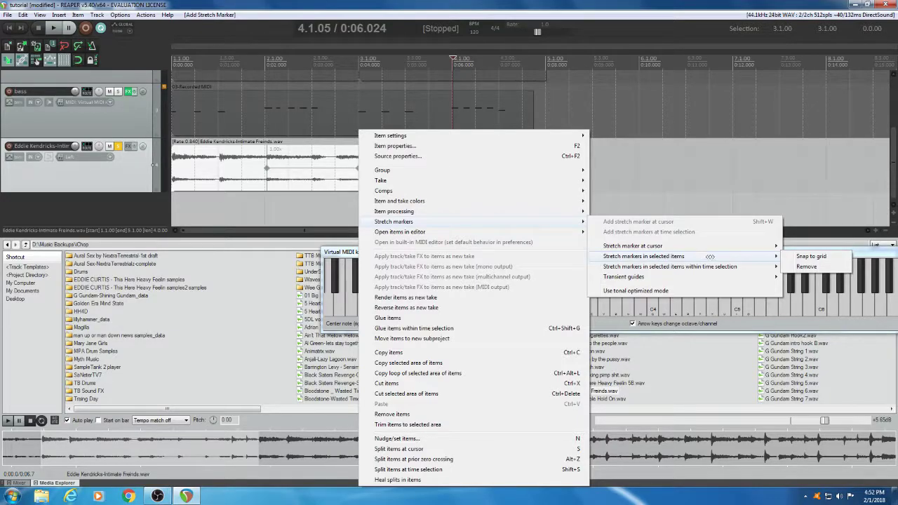
left_click(800, 256)
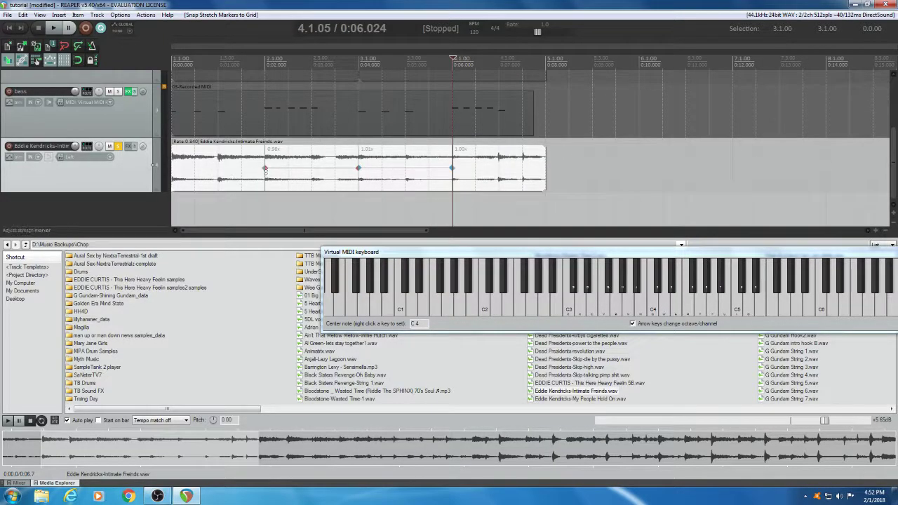
- Play the sample from the project start against the metronome to check its timing, and stop playback
left_click(8, 29)
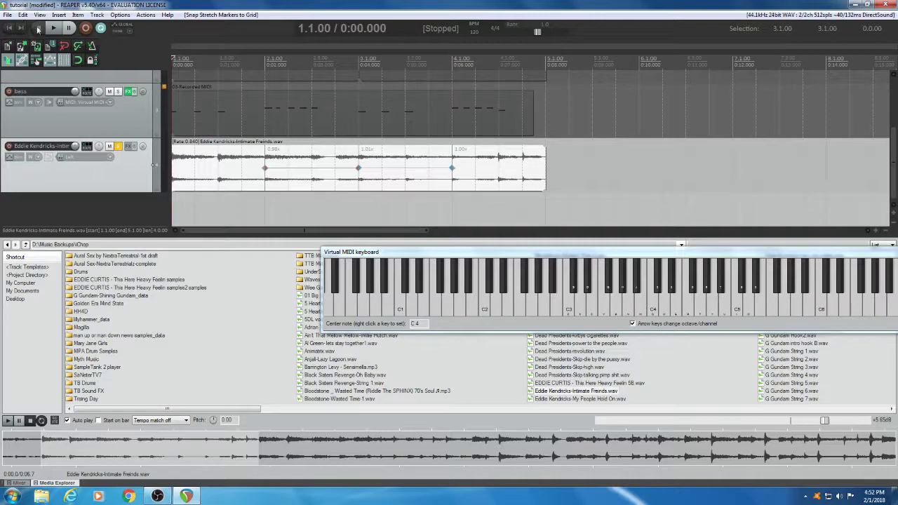
left_click(54, 28)
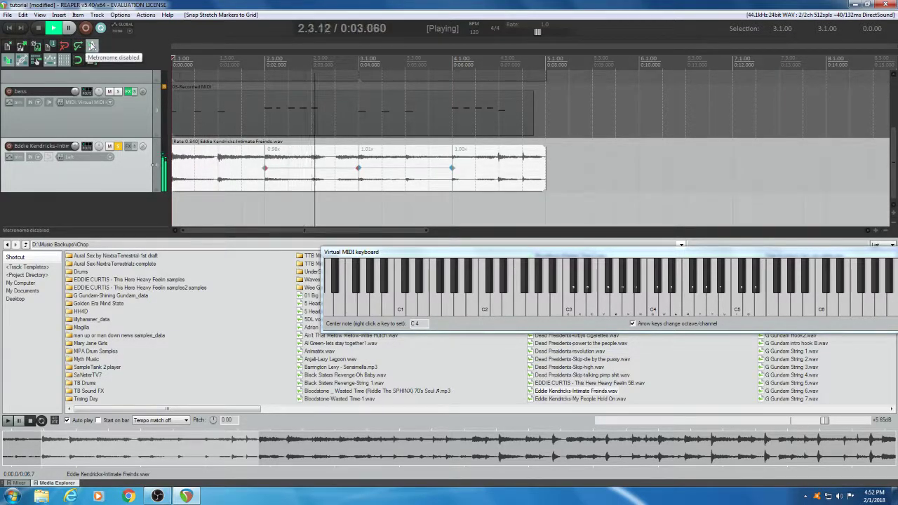
left_click(38, 28)
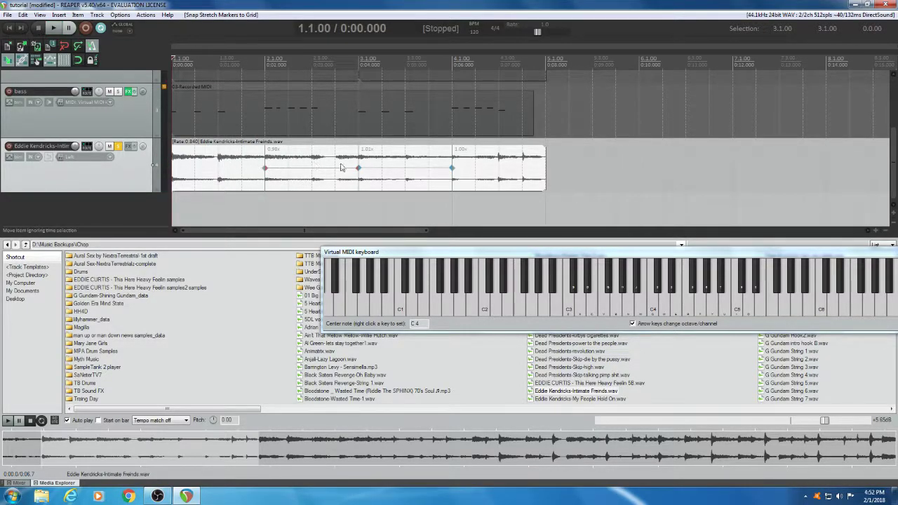
- Try moving the last stretch marker slightly later than 4.1.00 and listen to the sample from the start
mouse_move(453, 168)
left_mouse_down()
mouse_move(493, 169)
mouse_move(400, 167)
mouse_move(458, 167)
mouse_move(443, 167)
left_mouse_up()
left_click(468, 170)
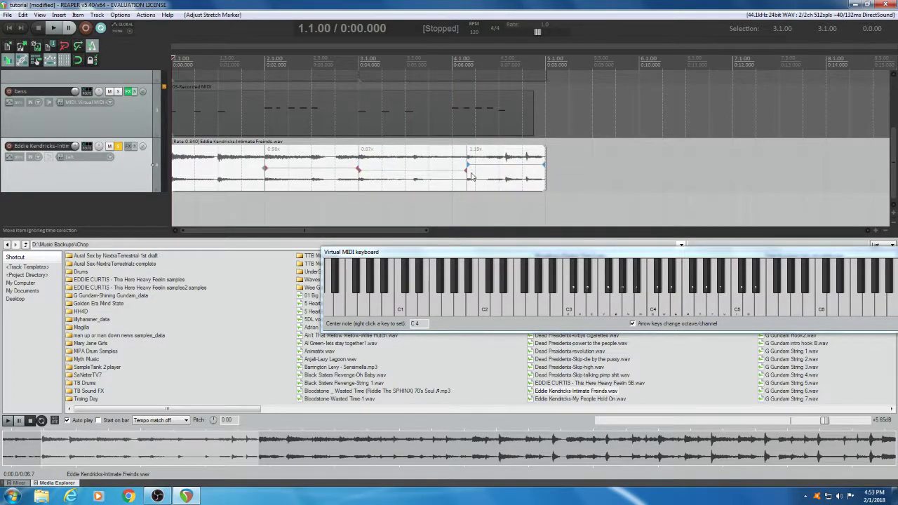
key("space")
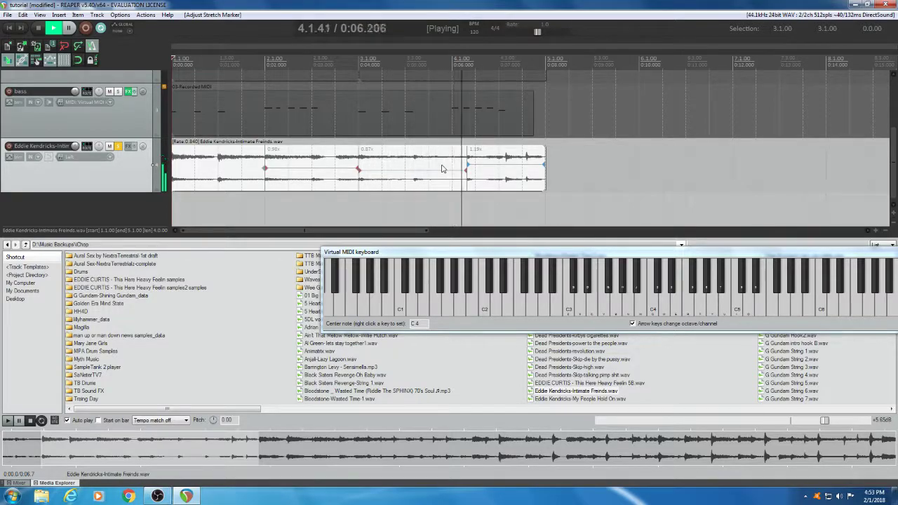
key("space")
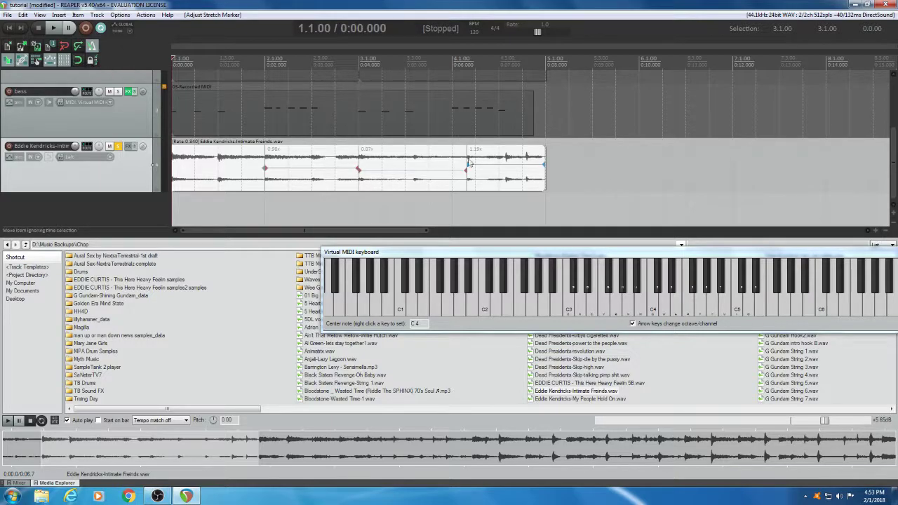
- Enable snapping, move the last stretch marker to the grid line at 4.2.00, and play the sample
left_click(77, 59)
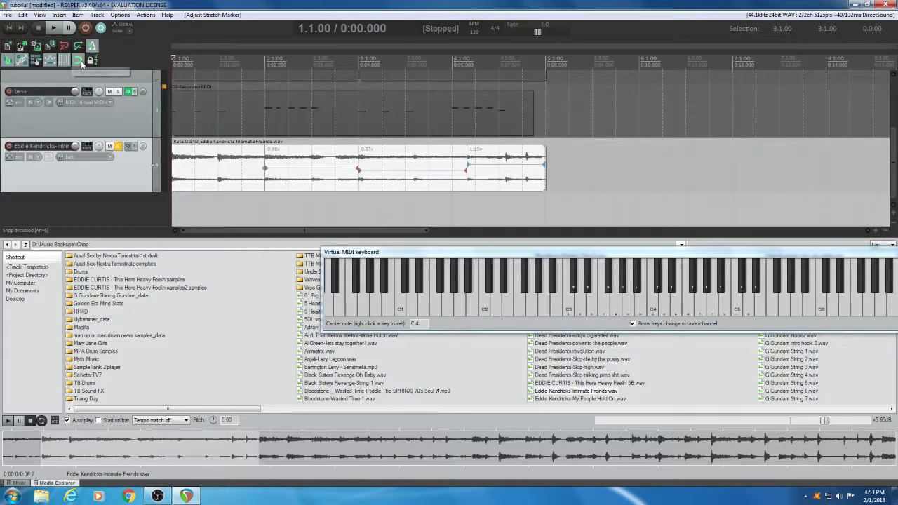
mouse_move(467, 169)
left_mouse_down()
mouse_move(460, 160)
mouse_move(383, 160)
mouse_move(454, 160)
mouse_move(475, 169)
left_mouse_up()
key("space")
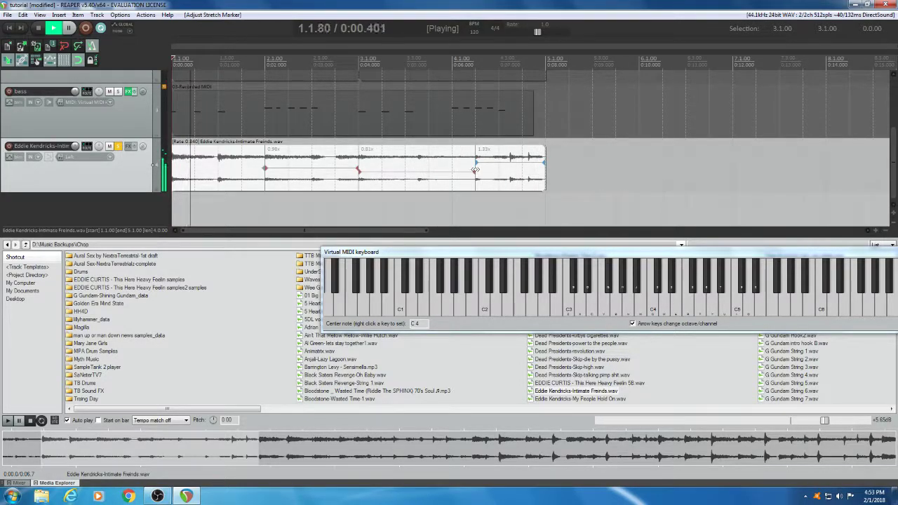
- Move the last stretch marker back to the grid line at 4.1.00 and listen to the sample
left_click_drag(475, 163, 448, 162)
key("space")
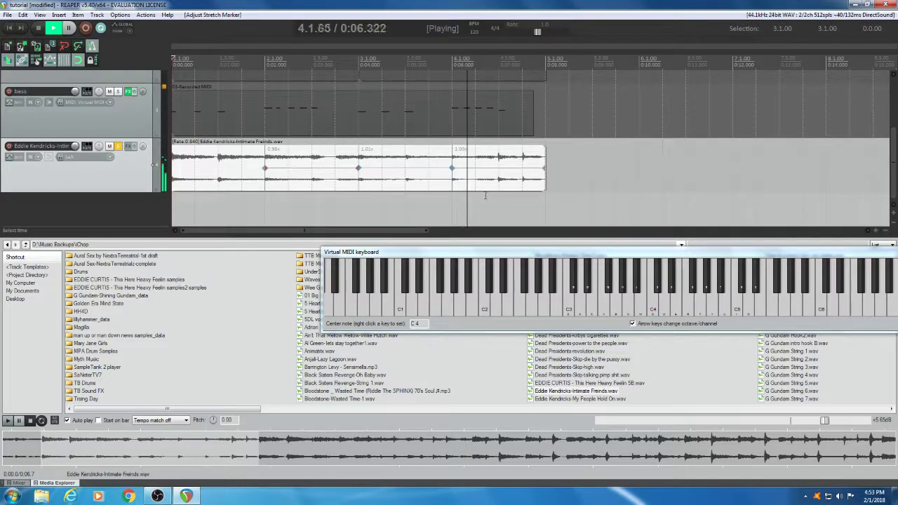
key("space")
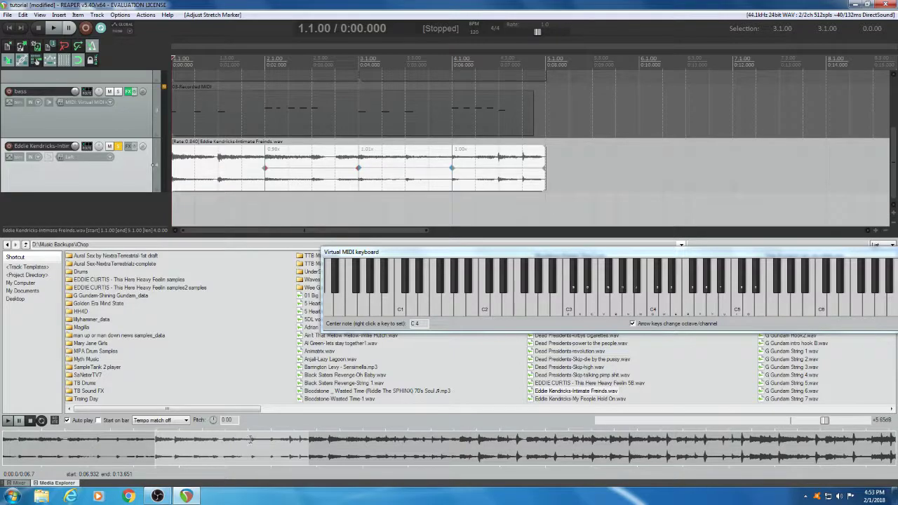
- Clear the selected section in the source file's preview waveform and preview the file
left_click(108, 447)
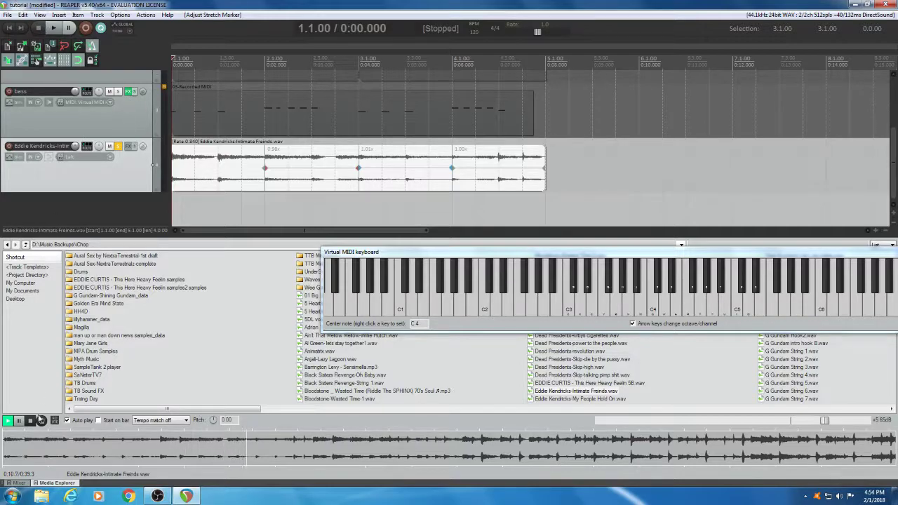
- During playback from the project start, unsolo the sample track and mute the bass track
left_click(54, 30)
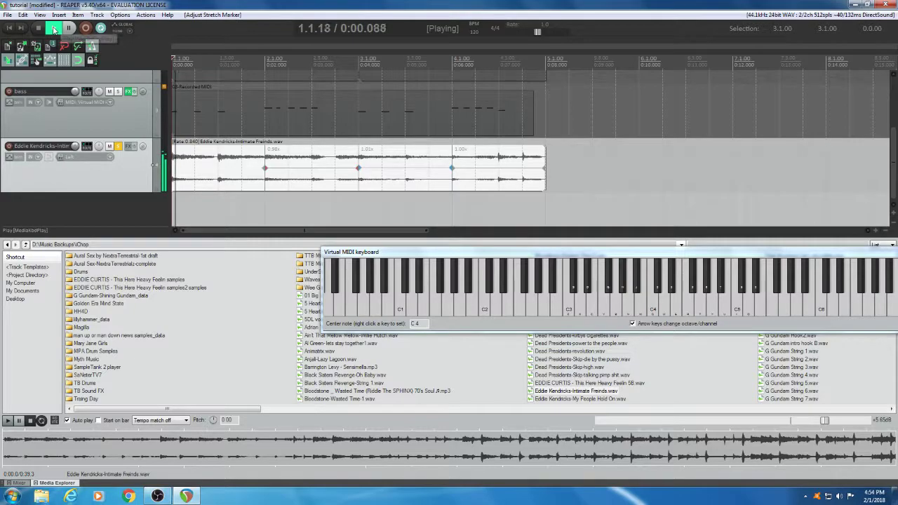
left_click(120, 147)
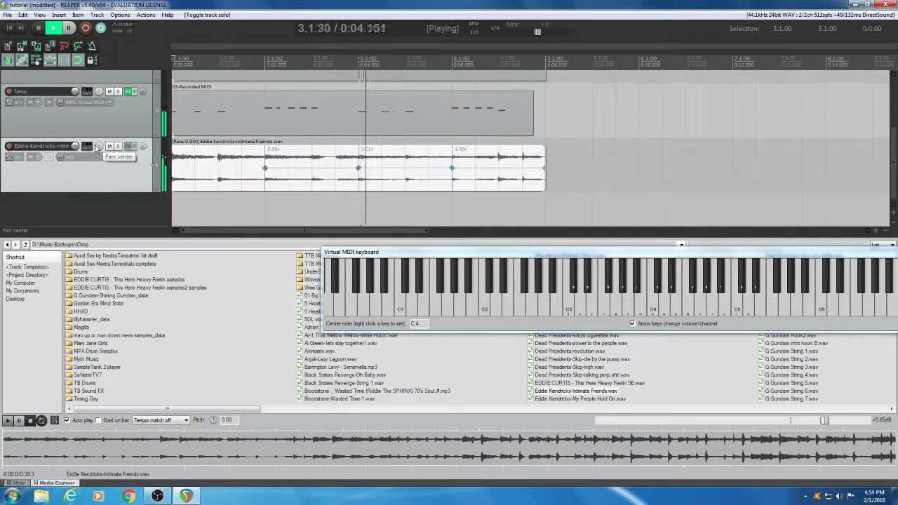
left_click(109, 93)
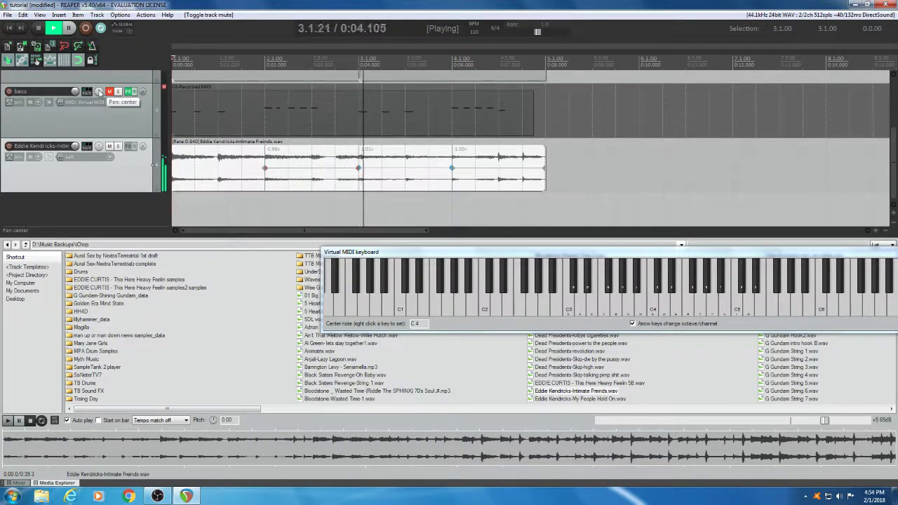
key("space")
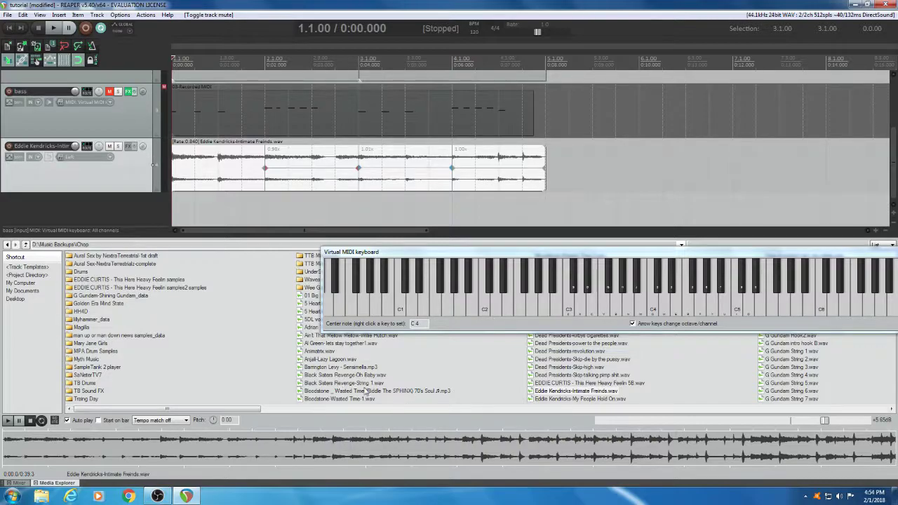